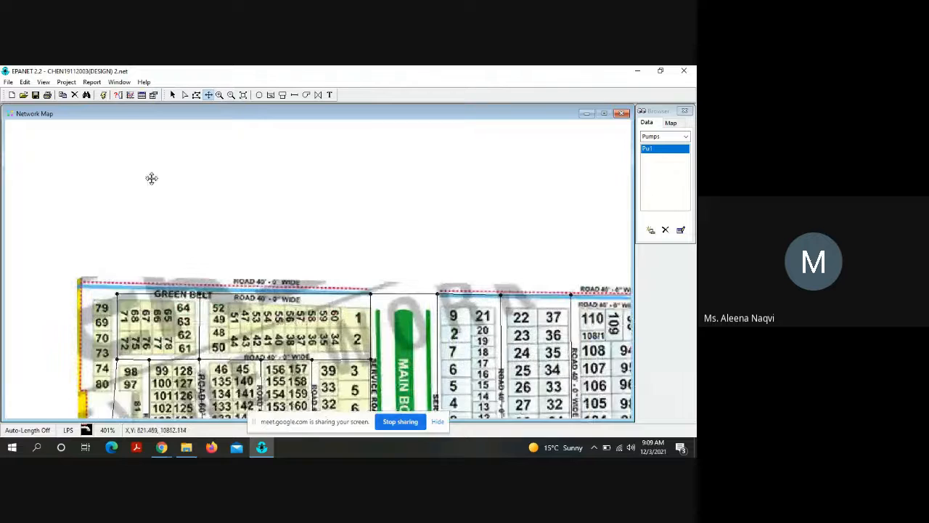
Step: Run the hydraulic analysis of the network and read through its status report
left_click_drag(302, 357, 143, 169)
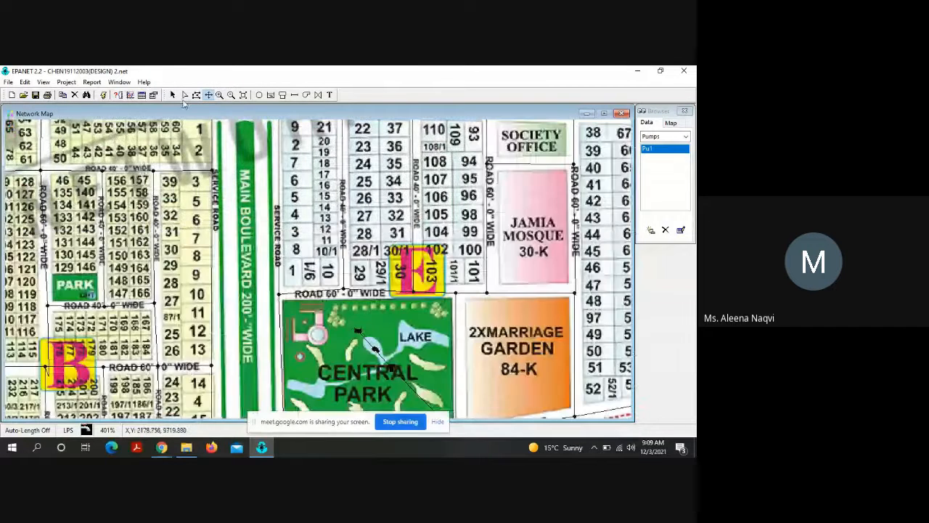
left_click(104, 95)
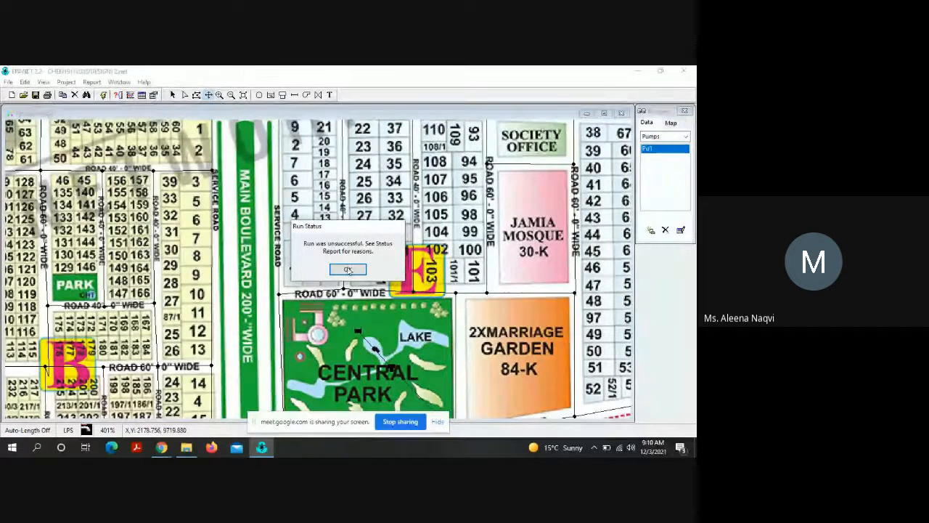
left_click(347, 268)
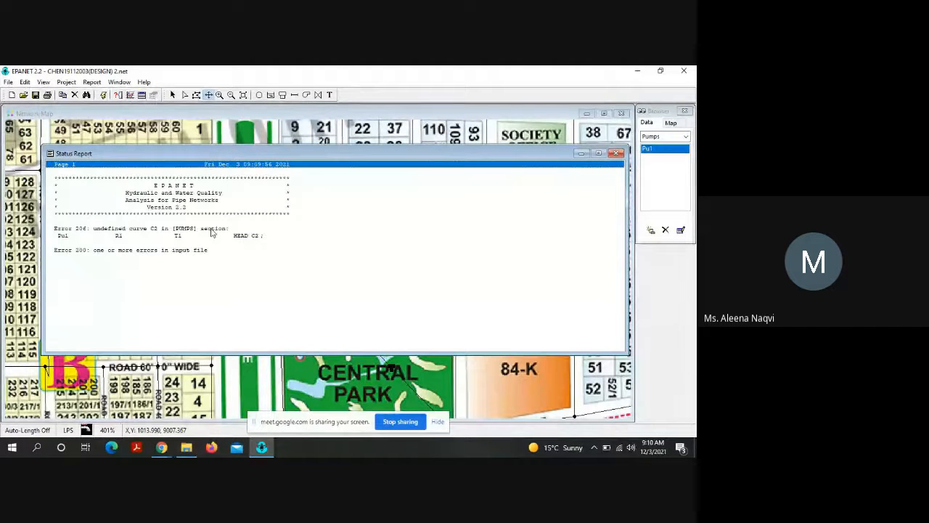
left_click(618, 153)
Step: Open the existing pump curve in the Curve Editor and check its curve ID
left_click(665, 137)
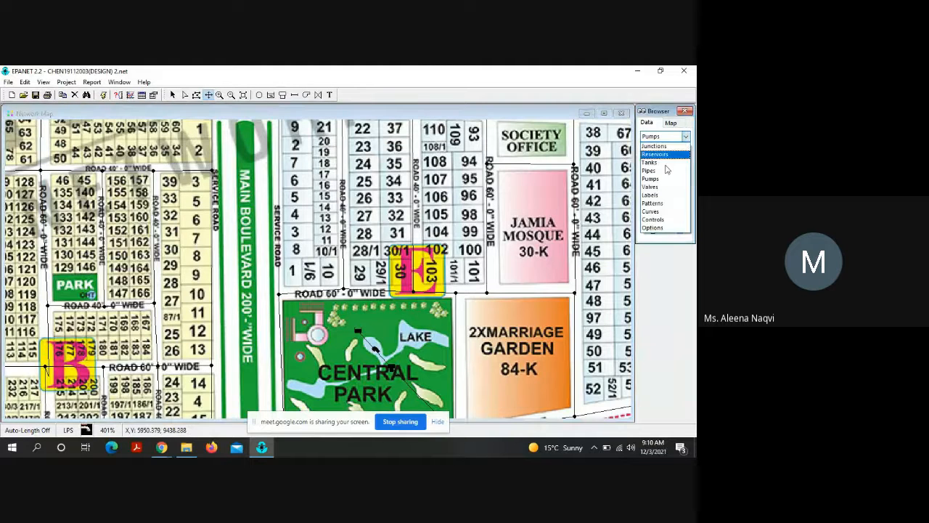
left_click(654, 212)
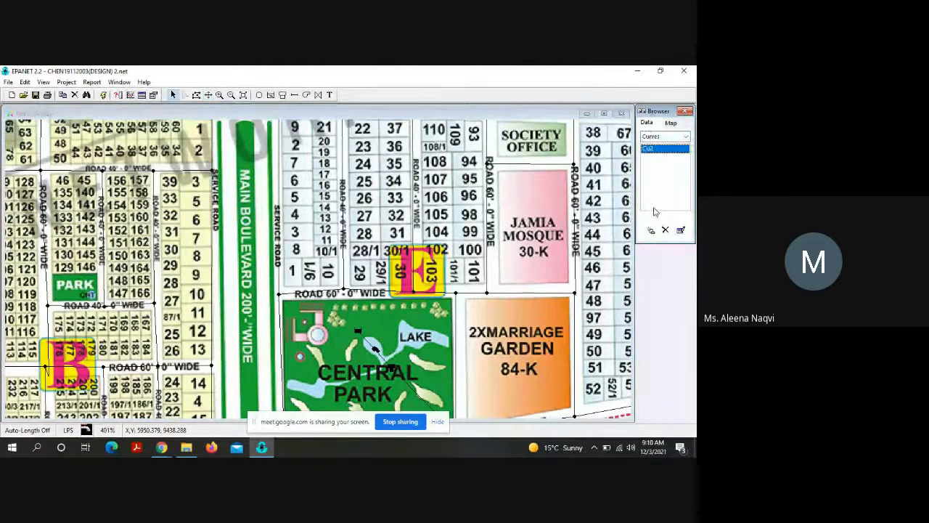
double_click(655, 149)
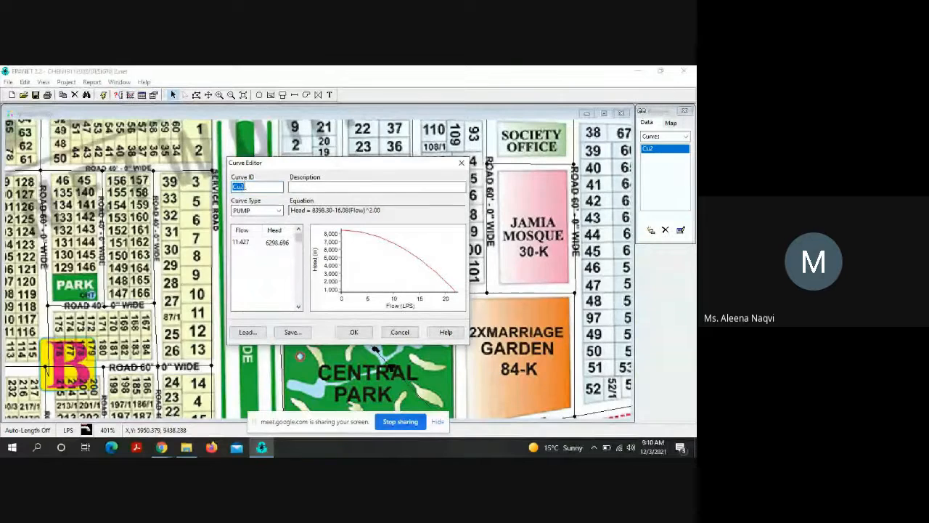
left_click(245, 186)
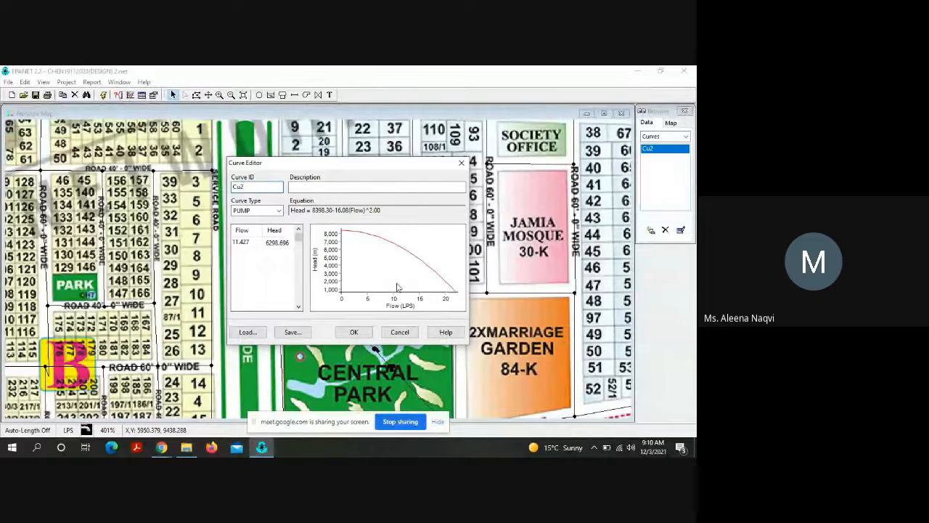
left_click(354, 331)
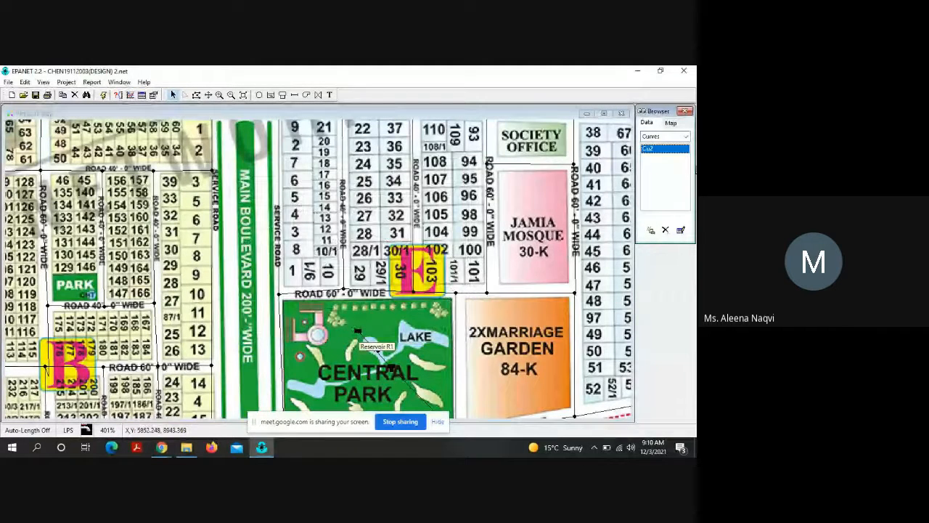
Step: Set the Pump Curve property of pump Pu1 to Cu2
left_click(686, 137)
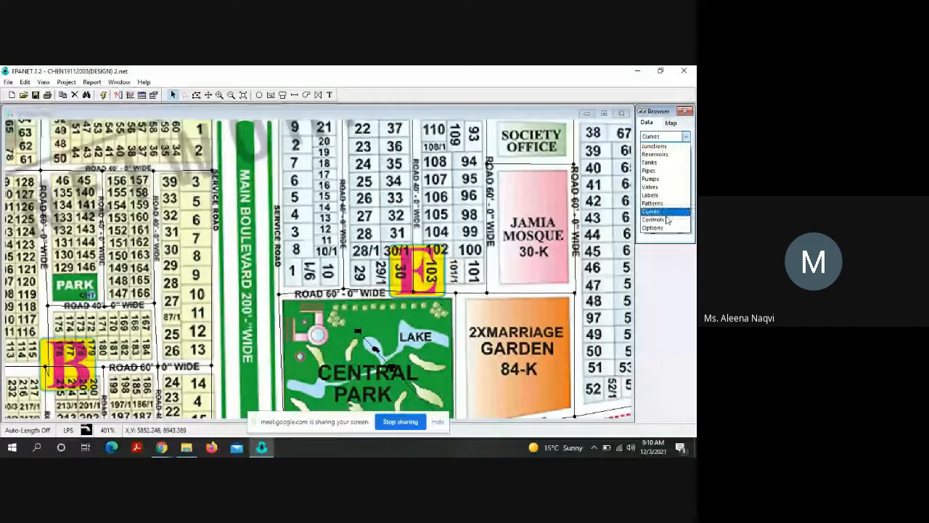
left_click(651, 180)
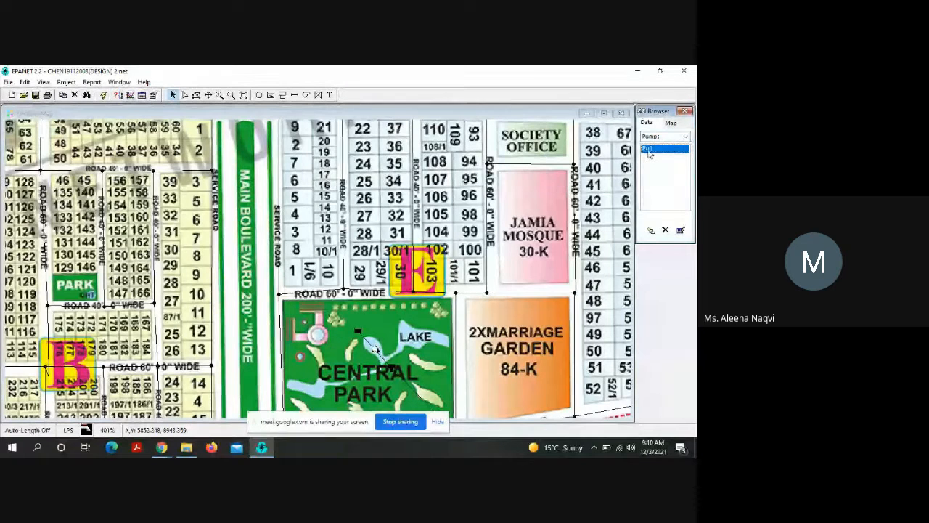
double_click(650, 150)
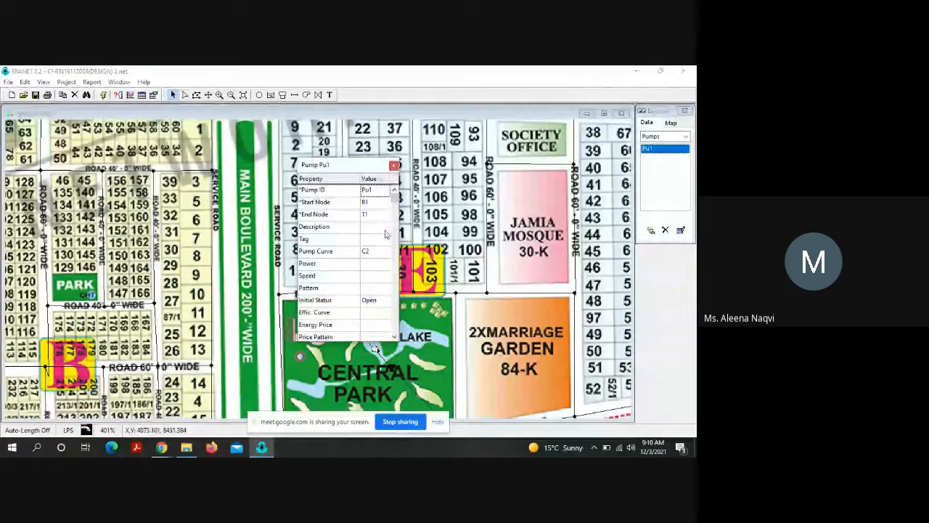
left_click(370, 251)
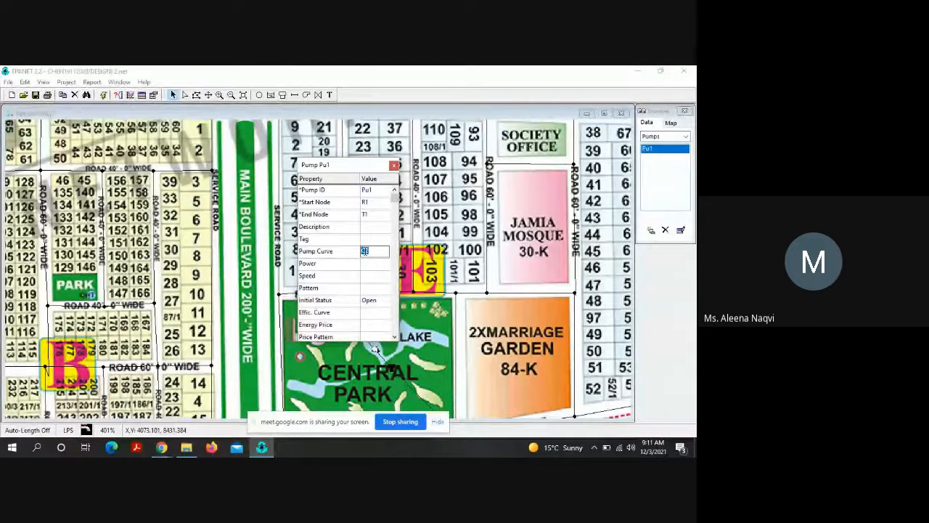
type("Cu")
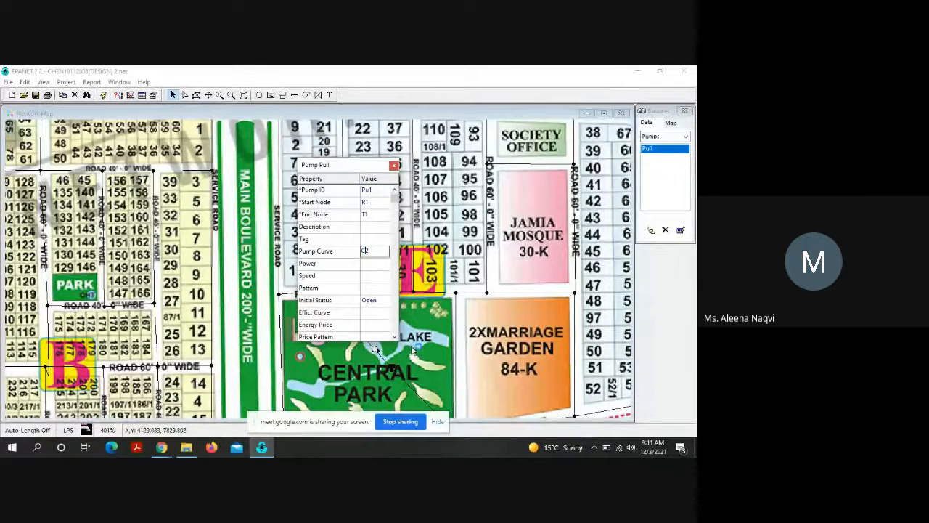
type("2")
key("BackSpace")
type("u2")
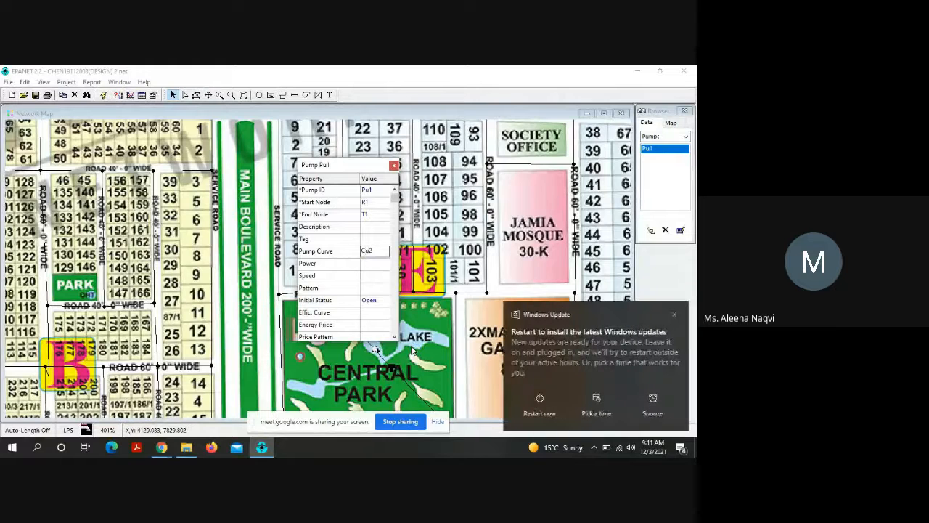
key("Return")
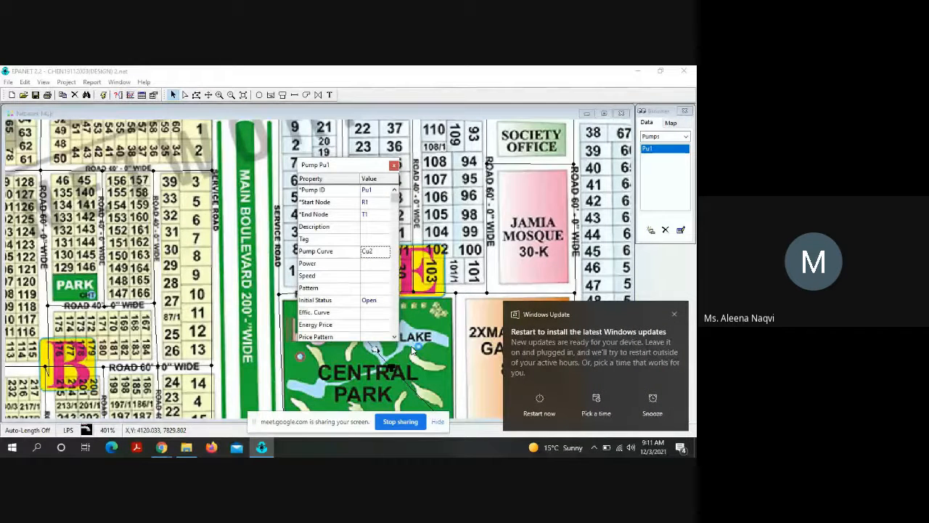
left_click(393, 166)
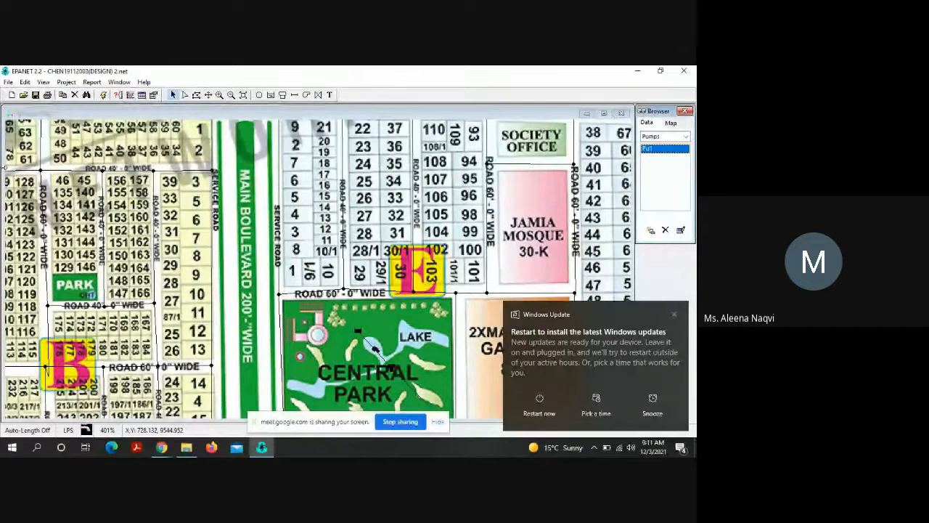
Step: Rerun the analysis with the corrected pump curve and review the new status report
left_click(104, 95)
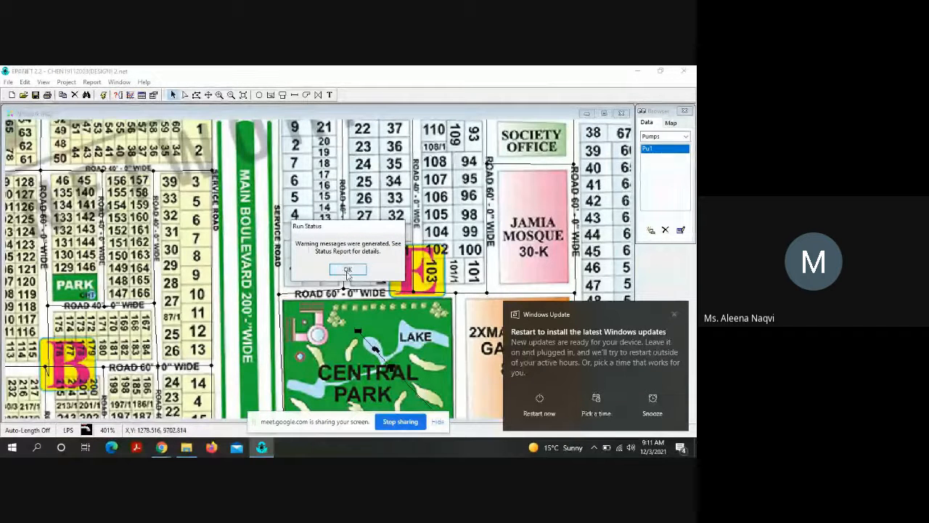
left_click(348, 271)
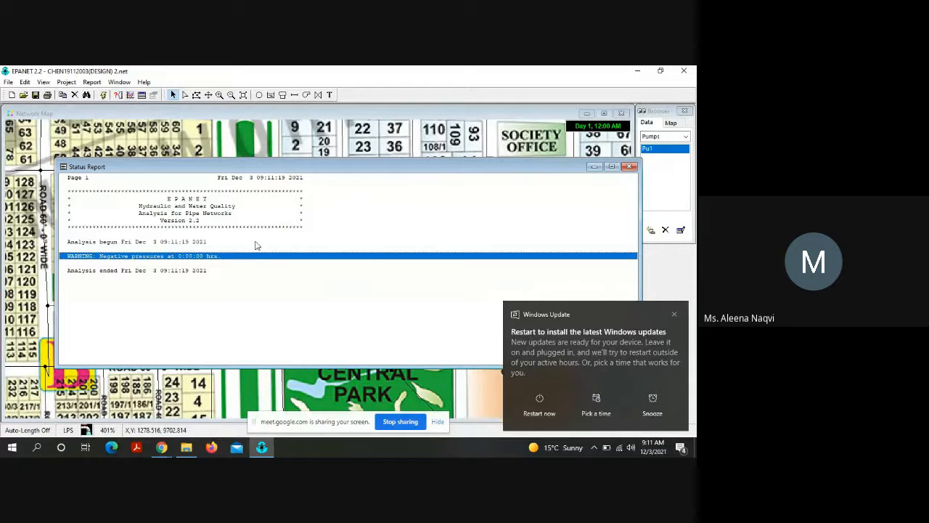
left_click(631, 166)
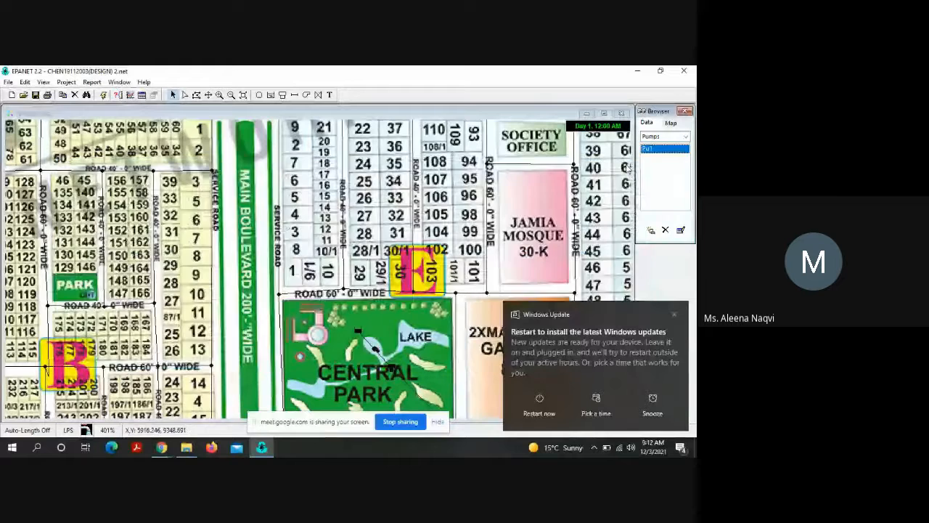
Step: Dismiss the Windows Update notification and return to the network map
left_click(679, 448)
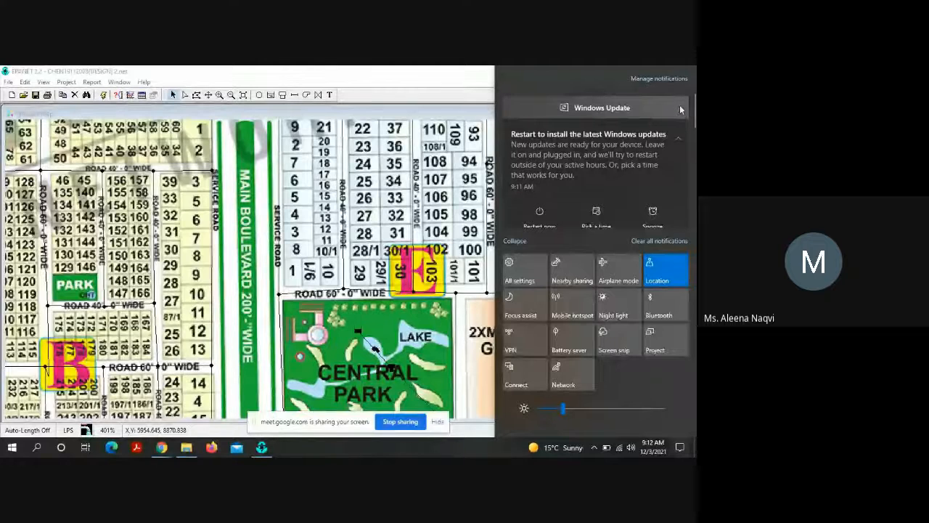
left_click(384, 69)
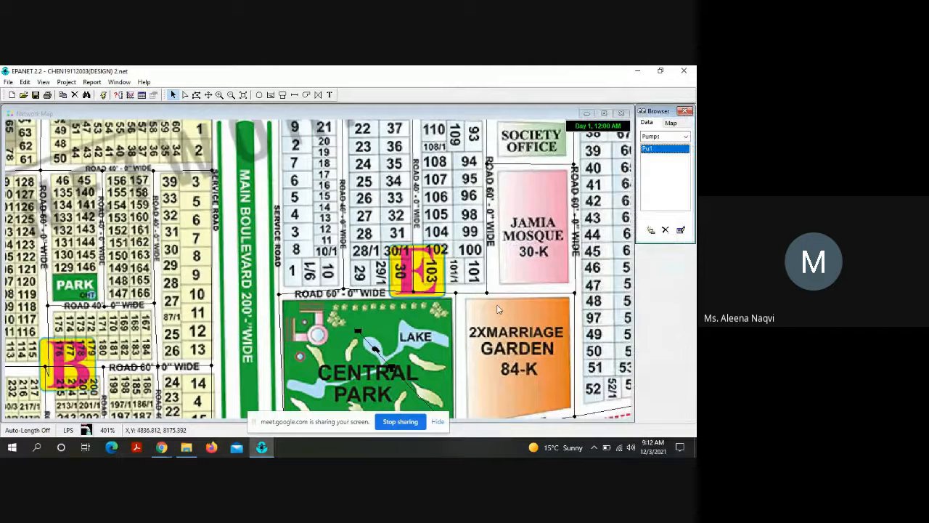
left_click(495, 271)
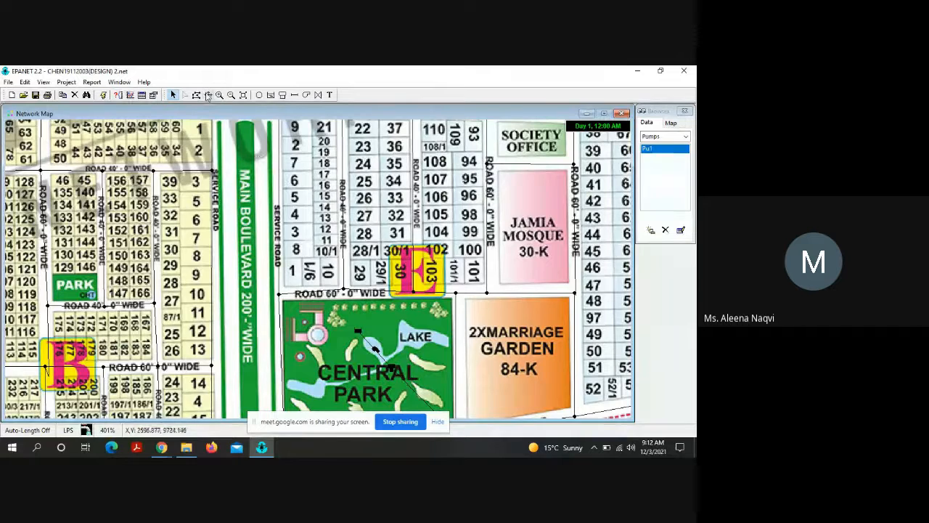
Step: Inspect the properties of pipe P80, running from tank T1 to node N8, and of the adjoining pipe P65
left_click(208, 96)
left_click_drag(303, 235, 254, 145)
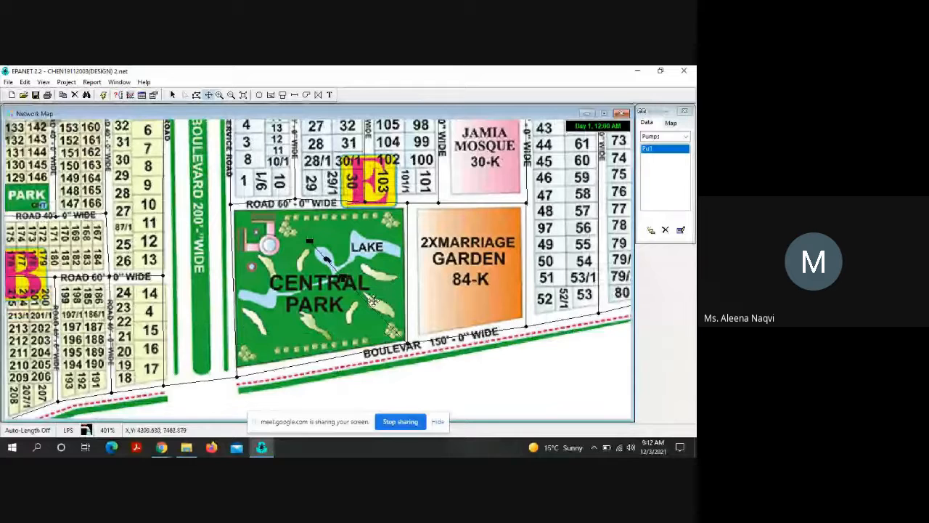
left_click(173, 95)
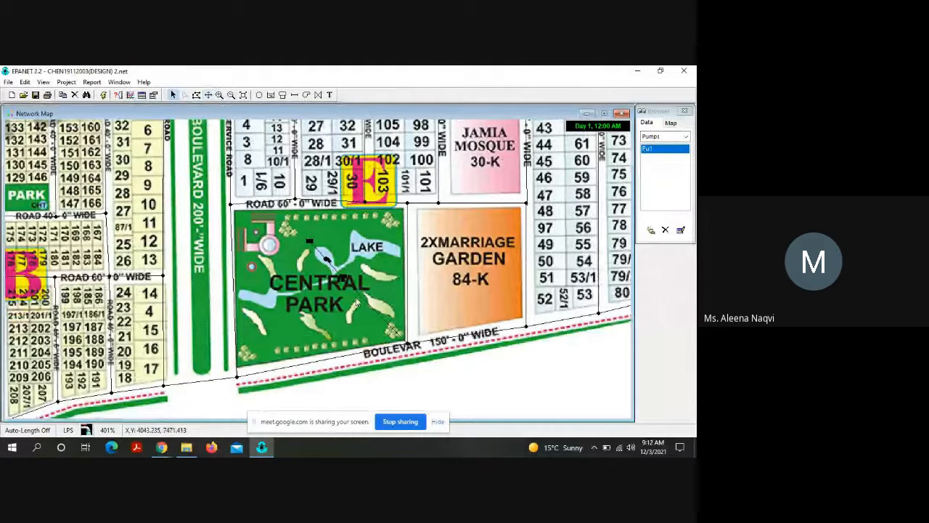
double_click(357, 302)
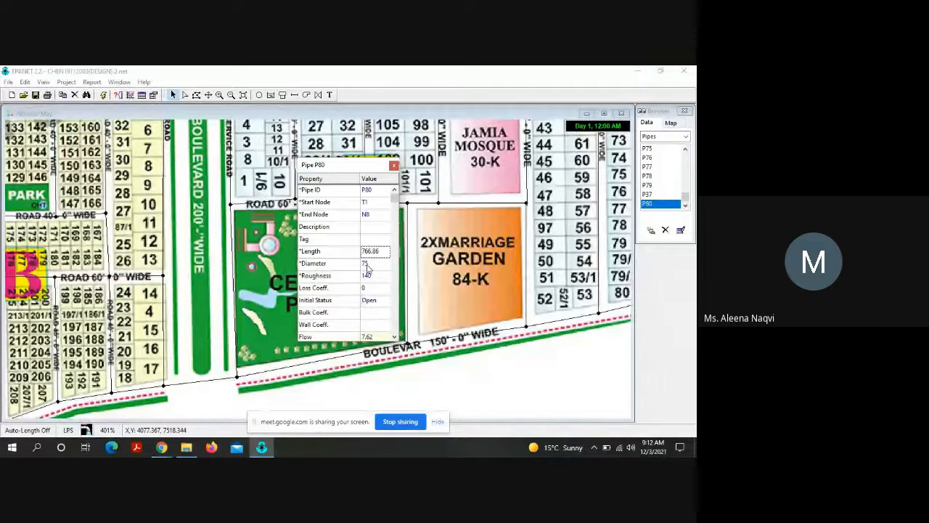
left_click(393, 166)
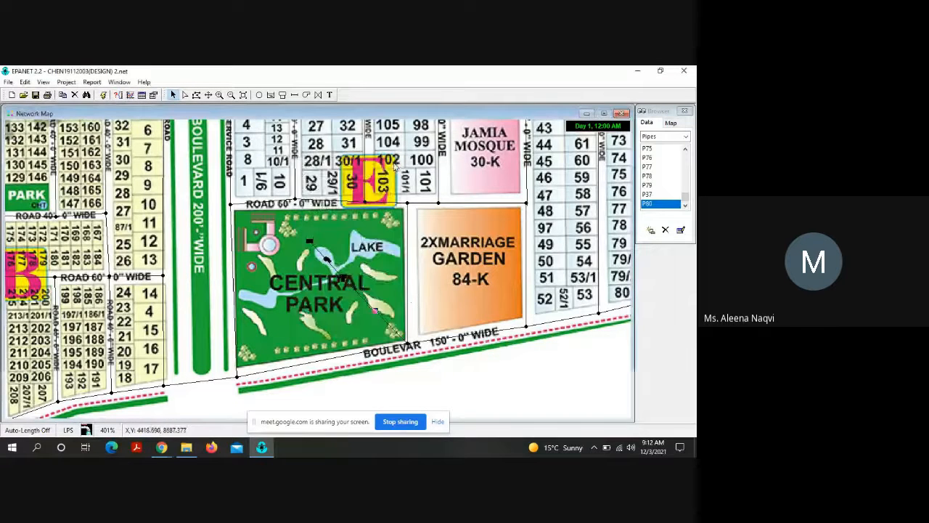
double_click(408, 294)
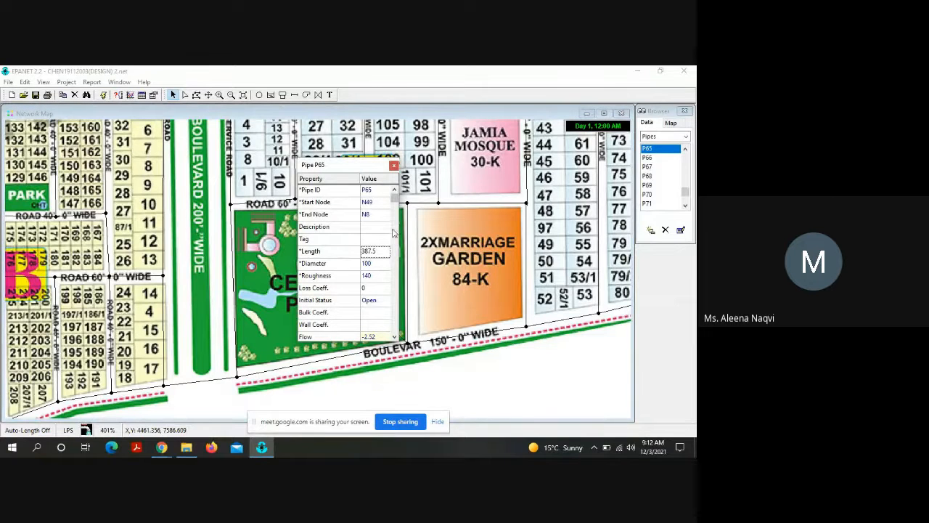
left_click(394, 165)
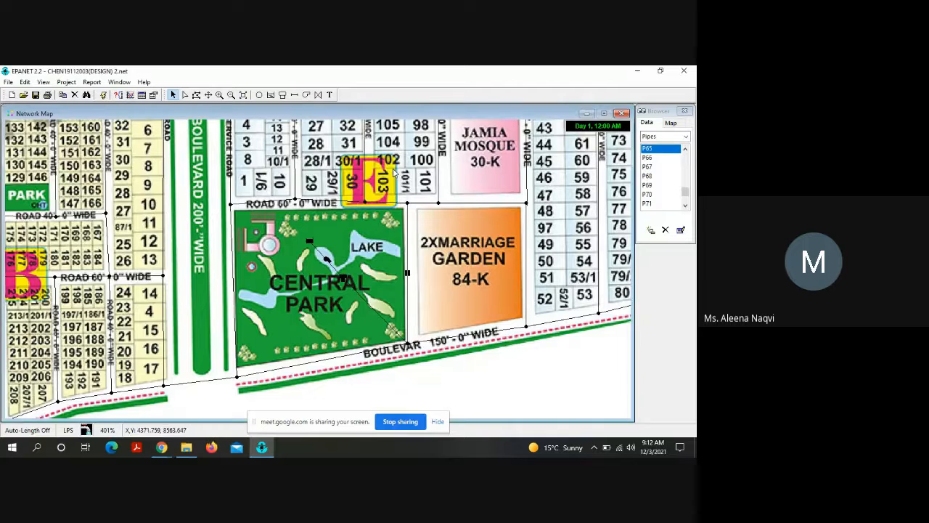
Step: Set the diameter of pipe P80 to 300 and run the analysis again
double_click(377, 318)
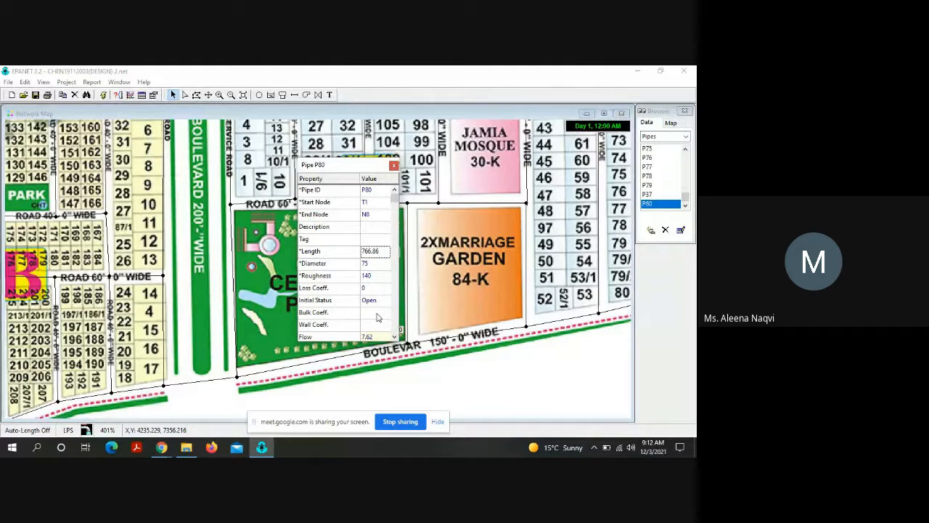
left_click(372, 264)
type("300")
left_click(394, 165)
left_click(103, 95)
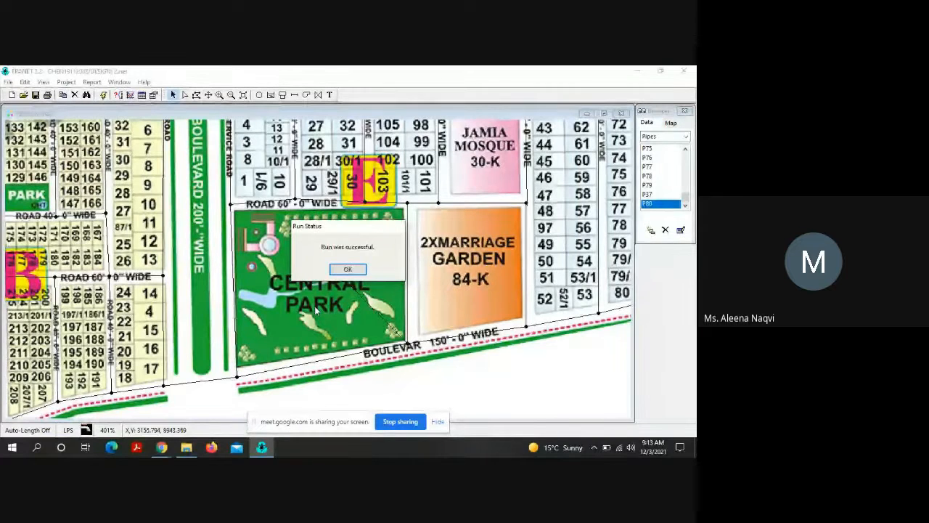
left_click(350, 271)
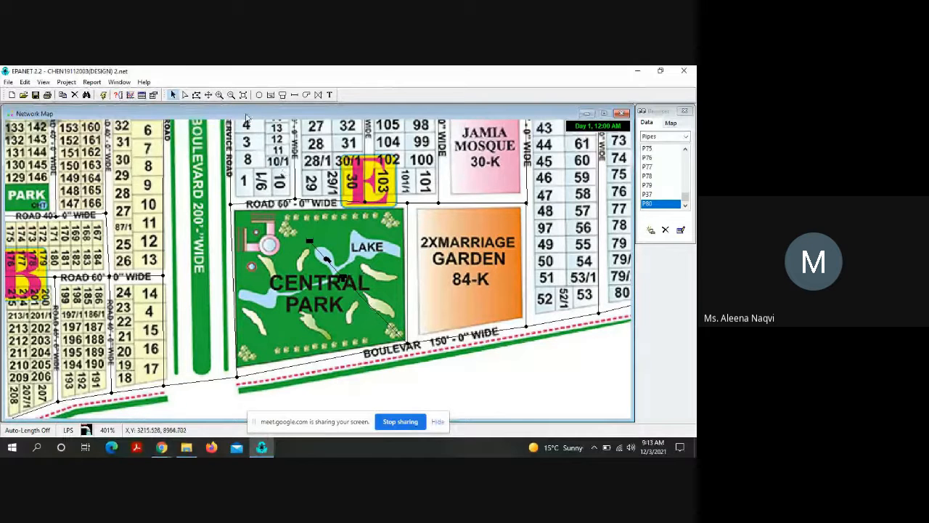
Step: Colour the network map's nodes by Pressure and its links by Diameter, with most of the network in view
left_click(231, 95)
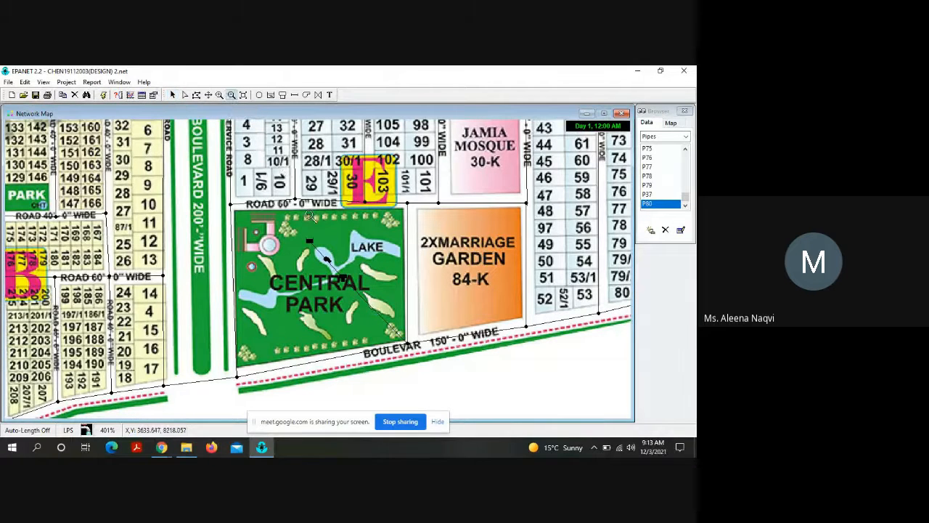
left_click(309, 215)
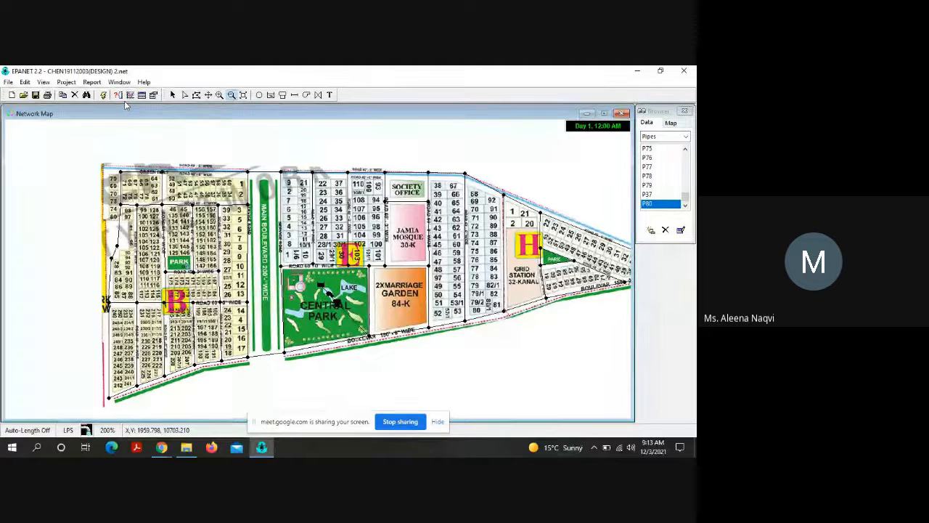
left_click(674, 124)
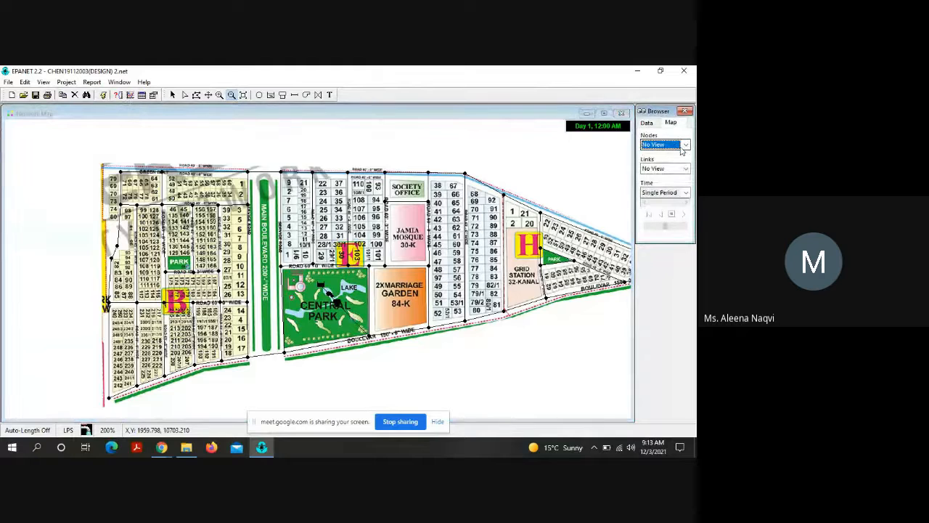
left_click(686, 145)
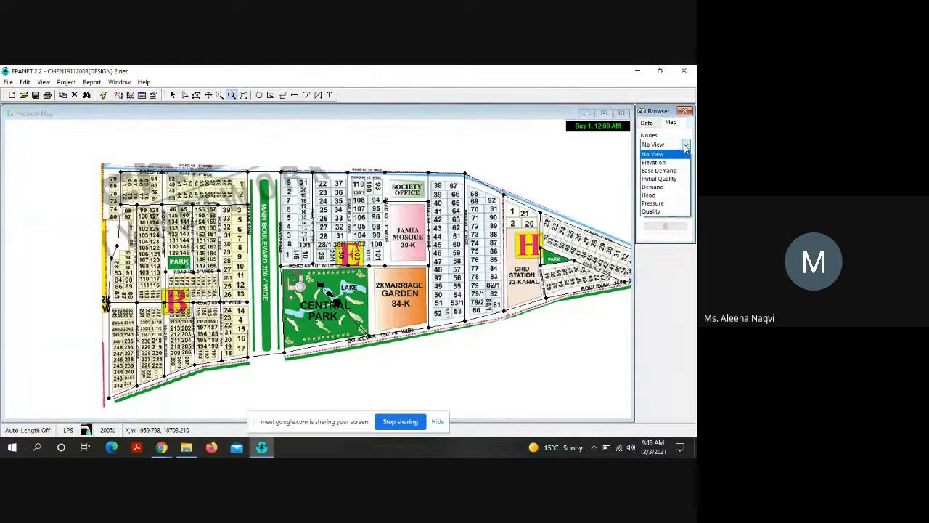
left_click(650, 126)
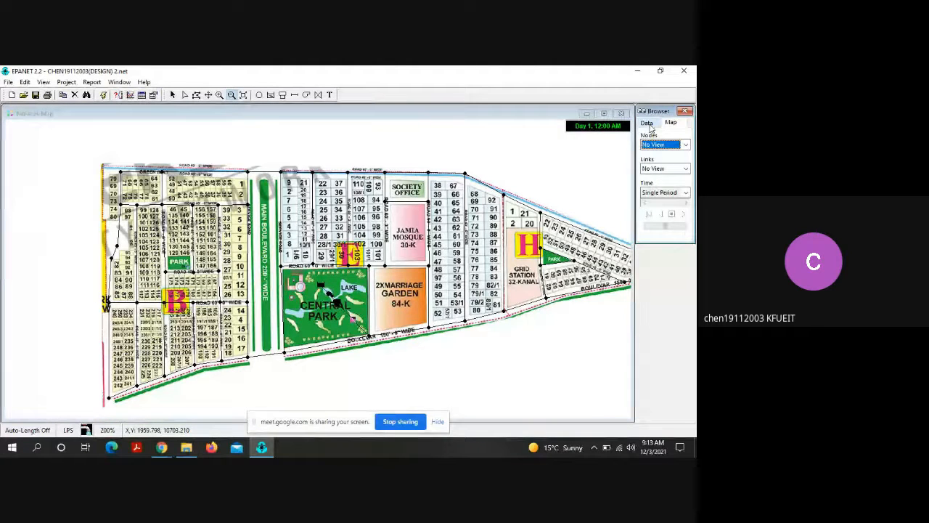
left_click(686, 144)
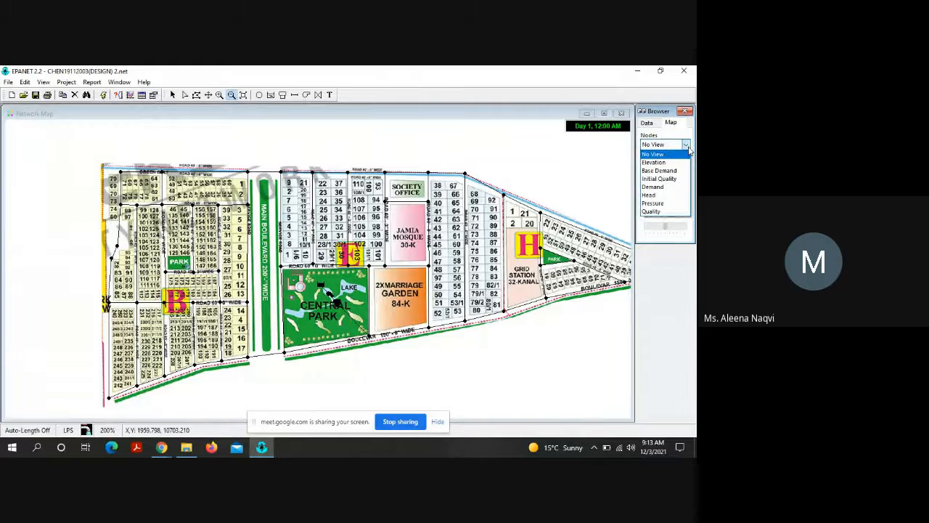
left_click(661, 202)
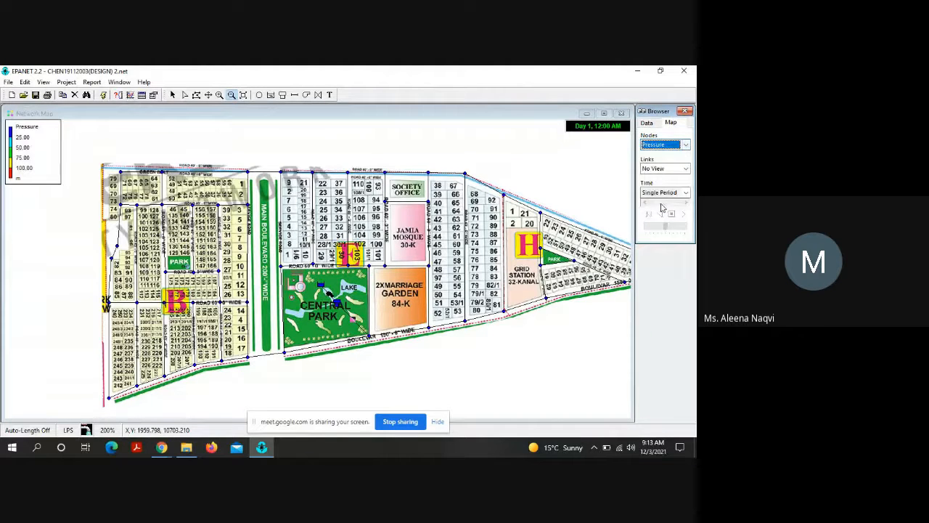
left_click(686, 169)
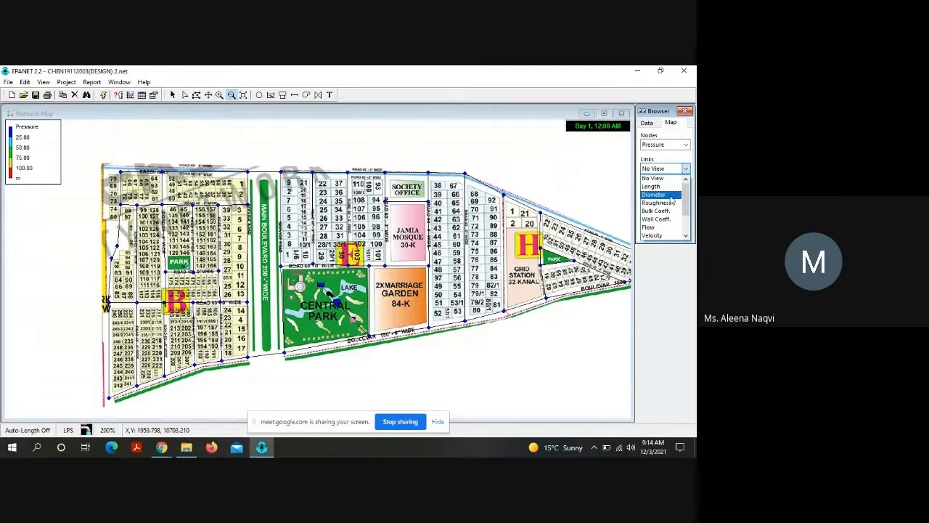
left_click(671, 196)
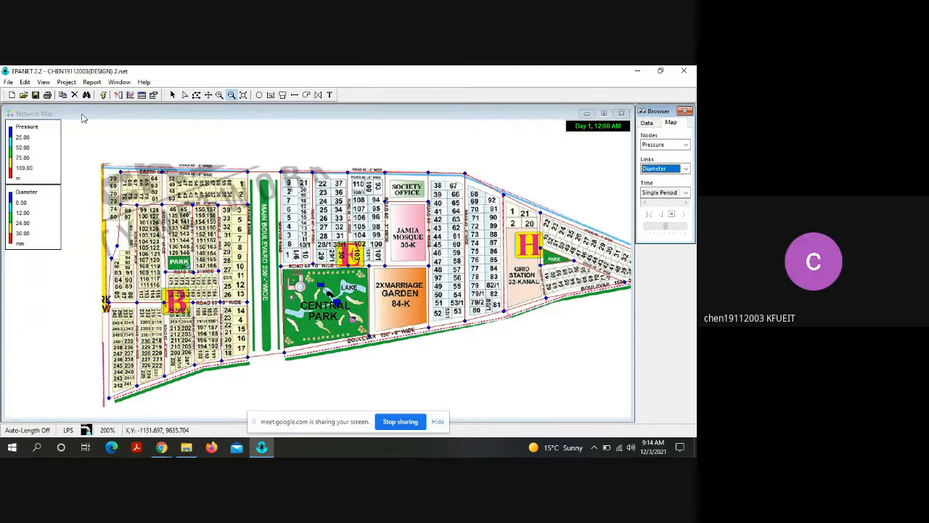
Step: Hide the node Pressure legend and show it on the map again
left_click(25, 143)
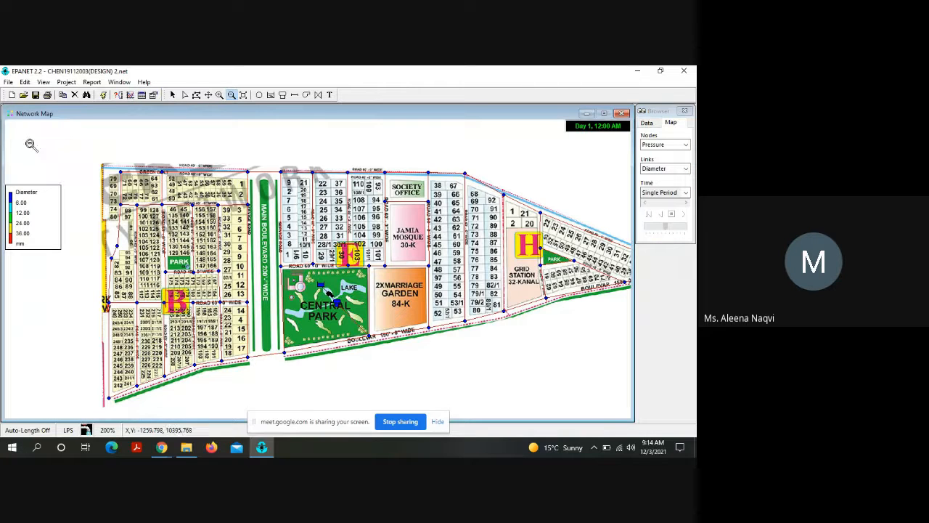
left_click(67, 83)
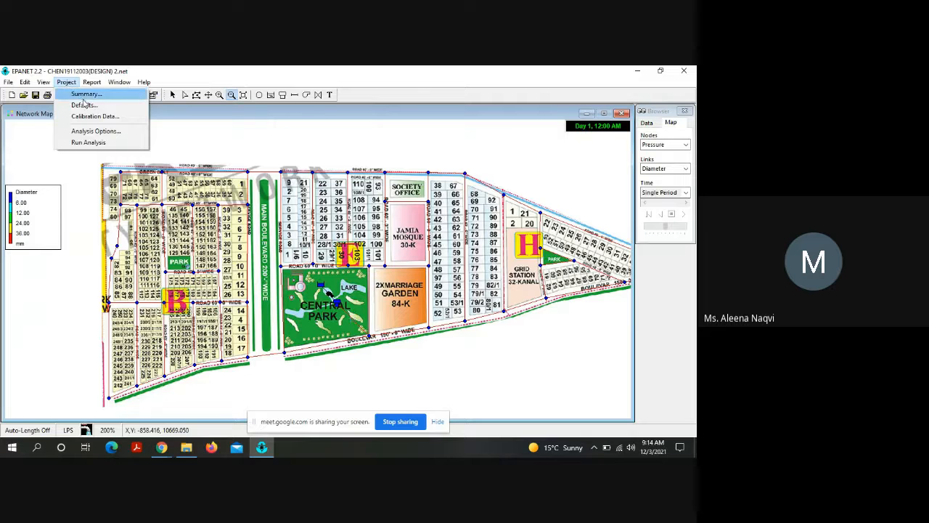
mouse_move(88, 87)
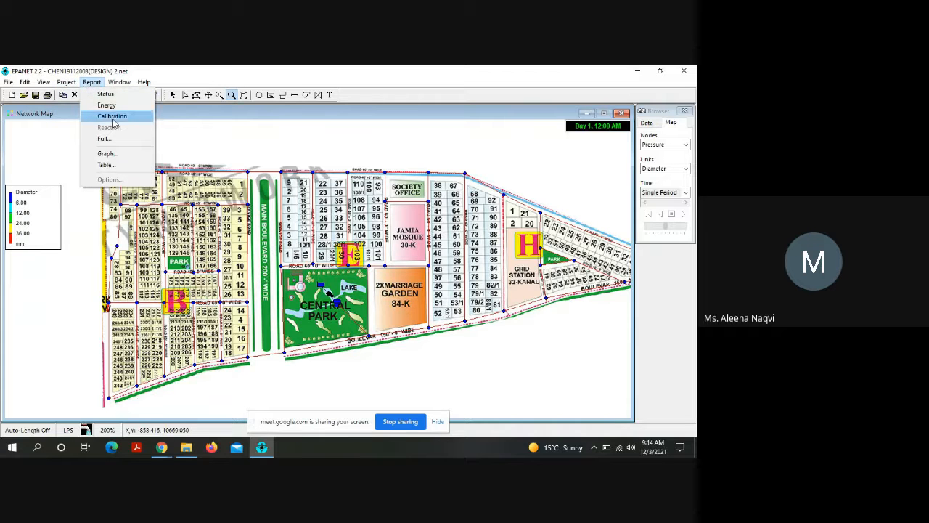
mouse_move(117, 87)
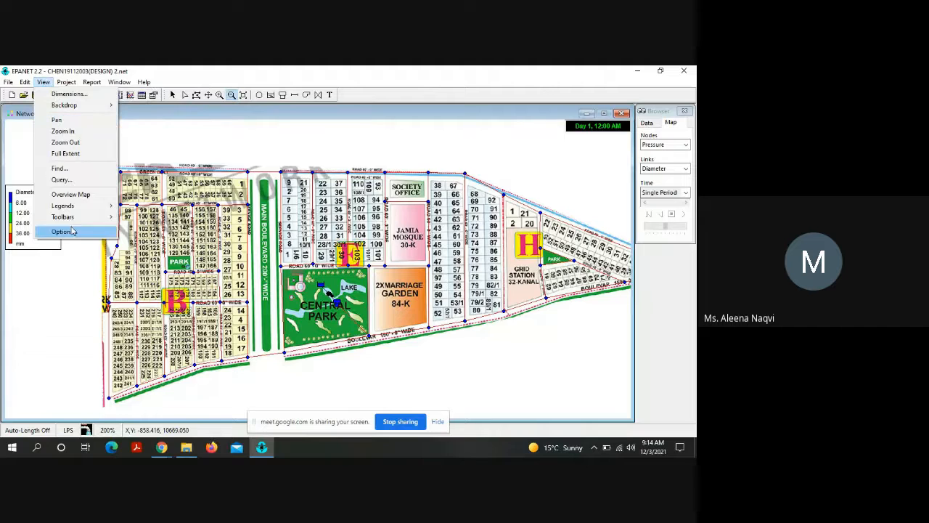
mouse_move(69, 207)
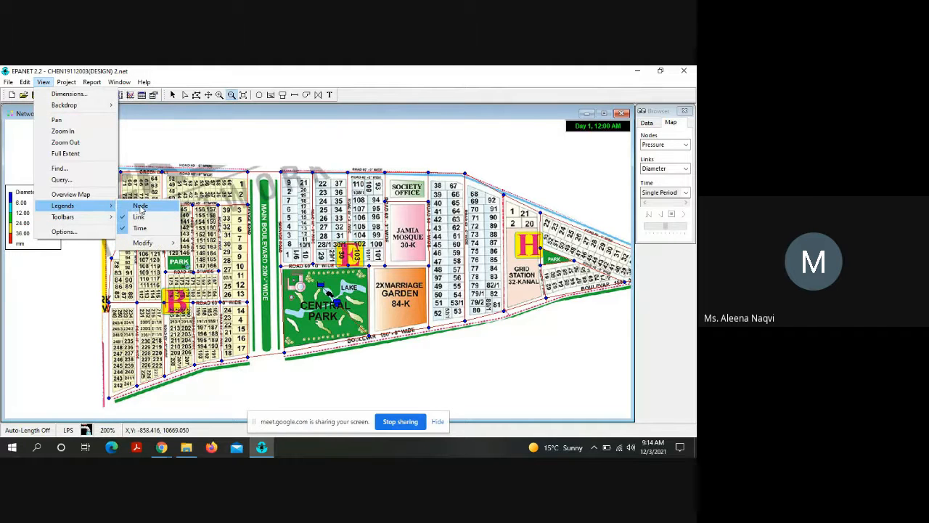
left_click(141, 207)
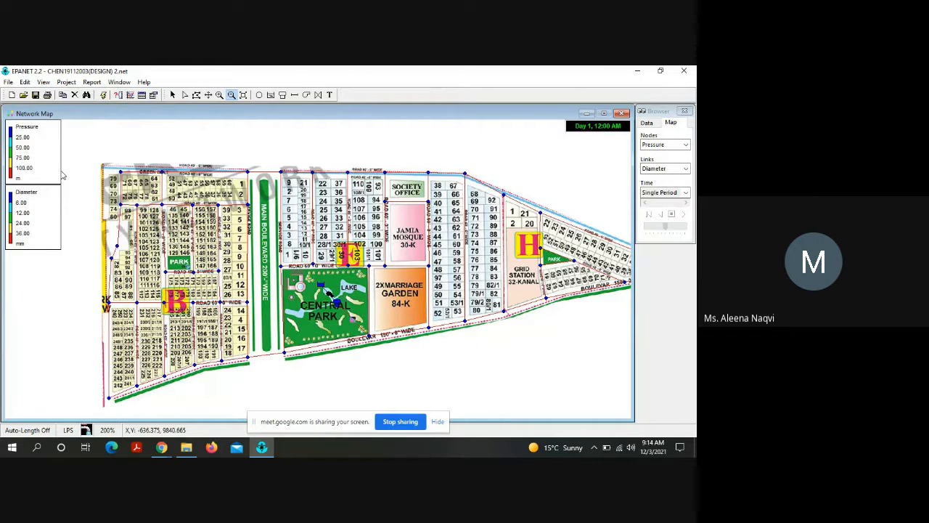
double_click(36, 155)
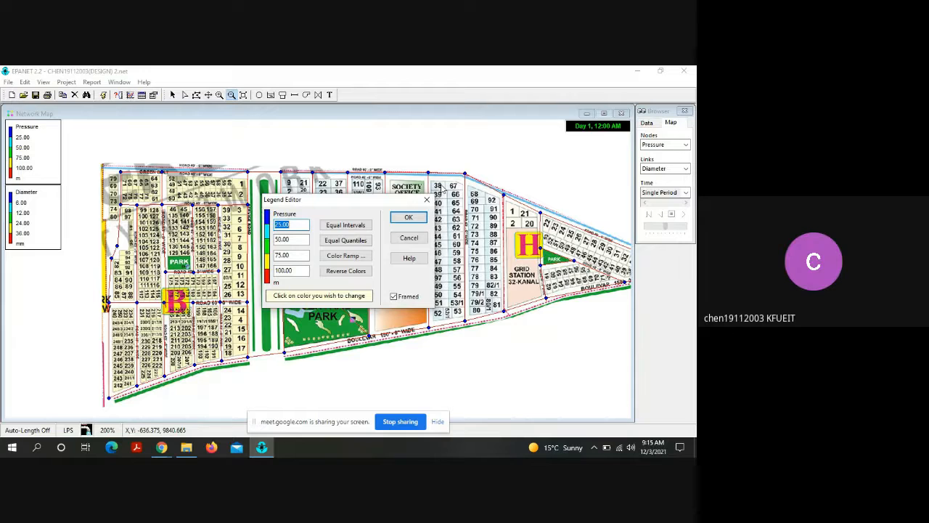
left_click(427, 200)
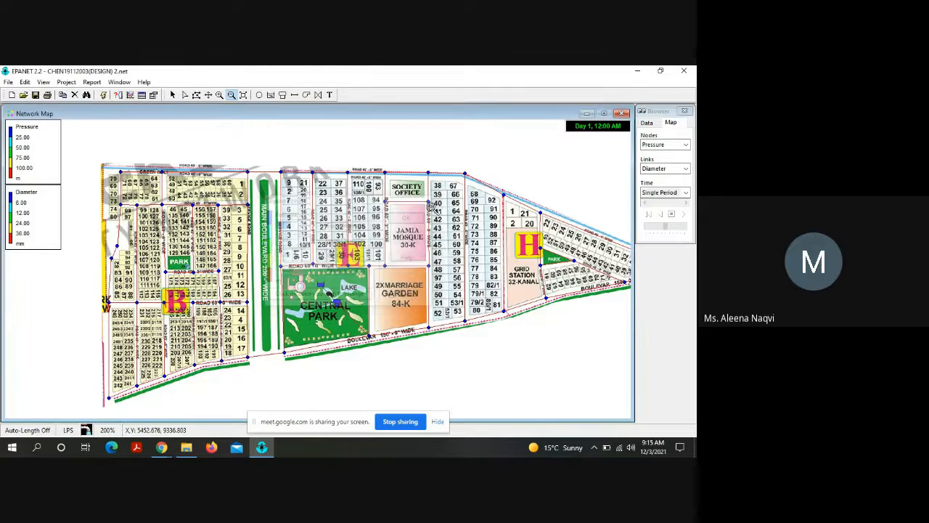
left_click(66, 82)
mouse_move(44, 85)
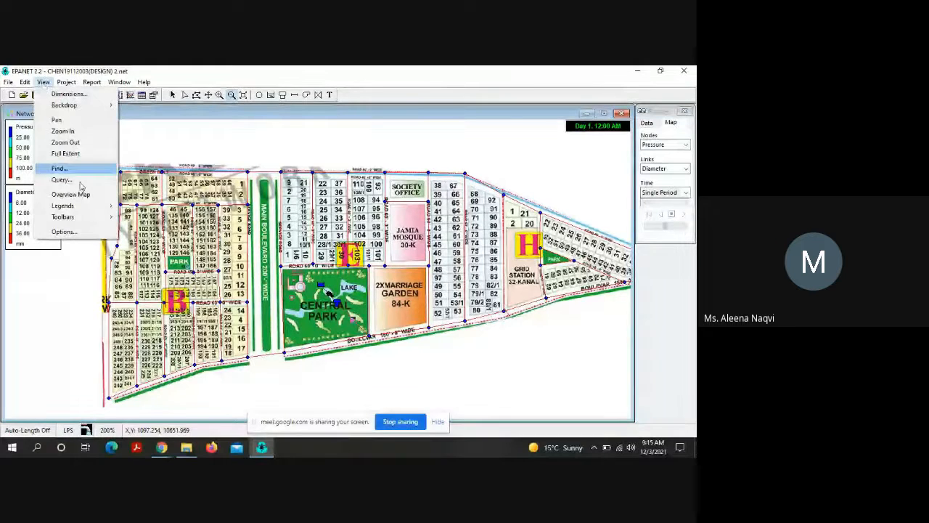
mouse_move(85, 210)
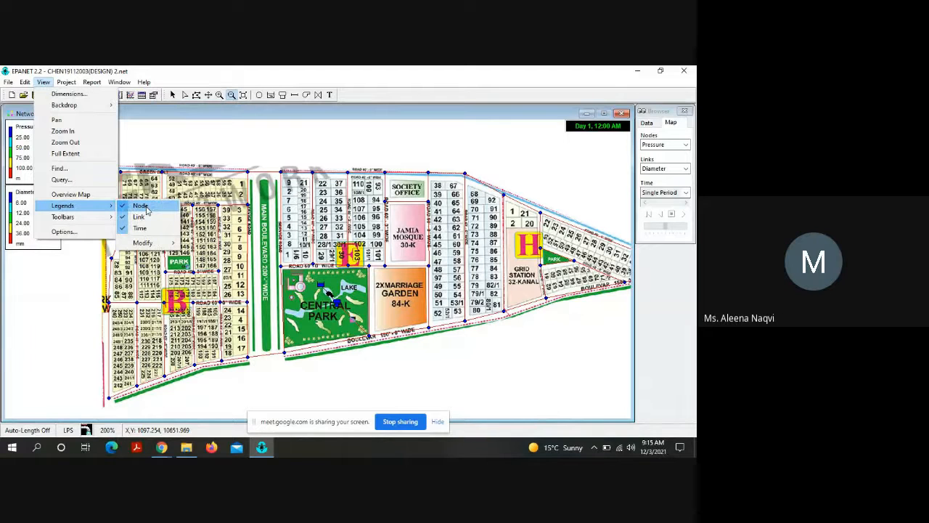
left_click(103, 141)
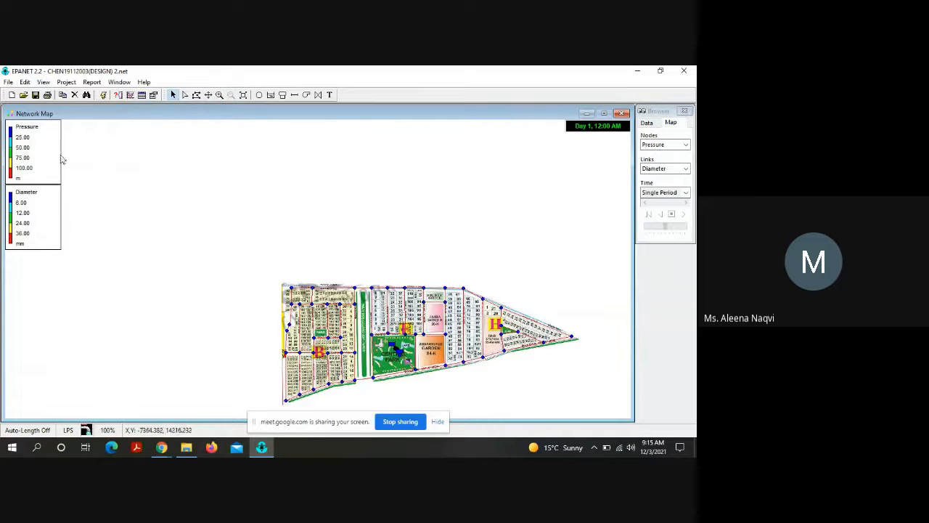
Step: Open the Pressure legend for editing and set its first interval value to 14 m
double_click(40, 151)
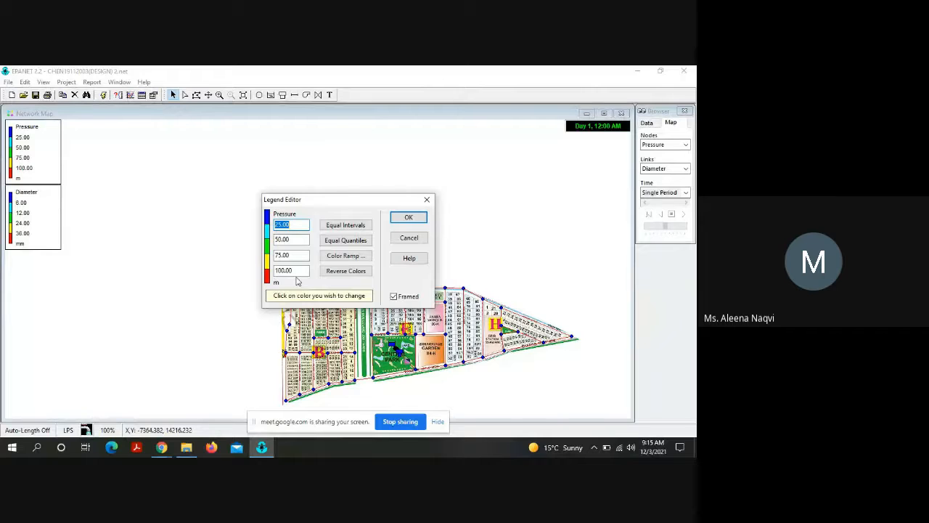
left_click(290, 228)
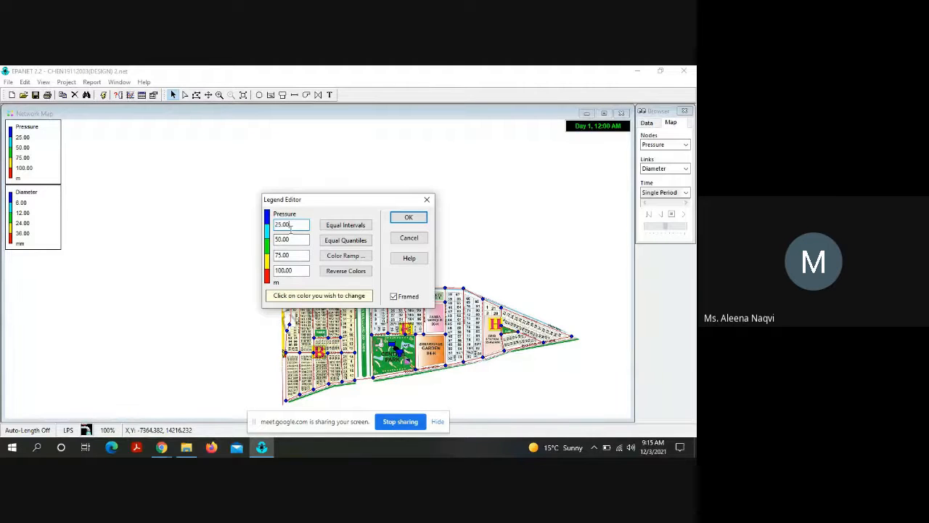
double_click(291, 225)
left_click(290, 225)
double_click(290, 225)
left_click(290, 226)
double_click(290, 226)
left_click(282, 225)
type("14")
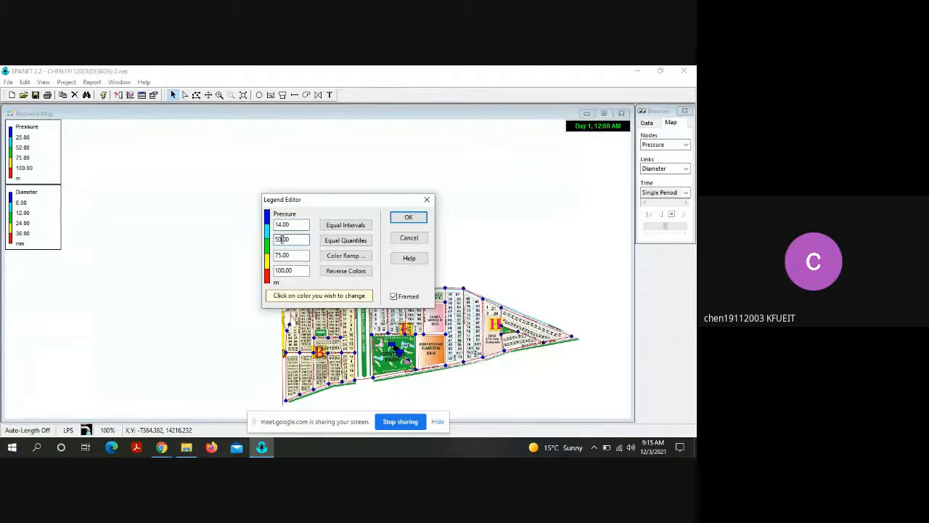
Step: Set the remaining Pressure legend intervals to 15, 16 and 17 m and apply the legend changes
key("BackSpace")
key("BackSpace")
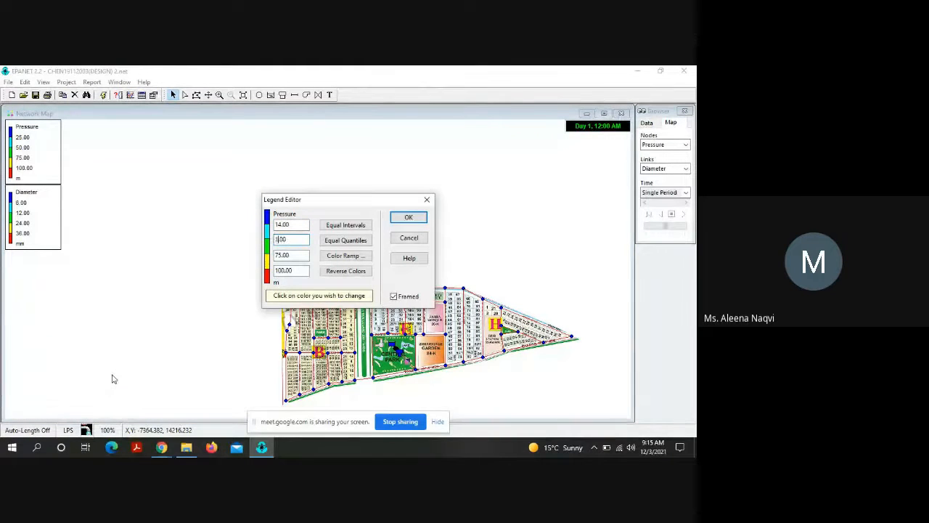
left_click(280, 255)
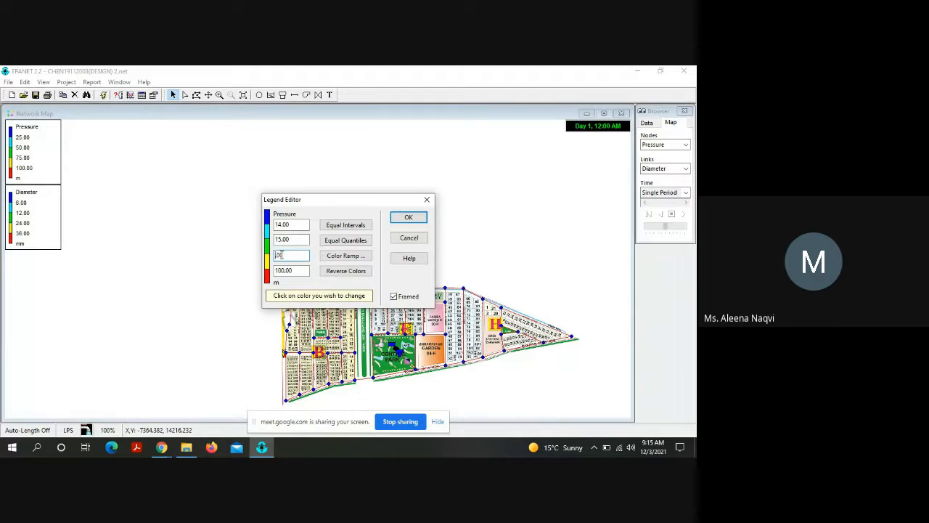
type("16")
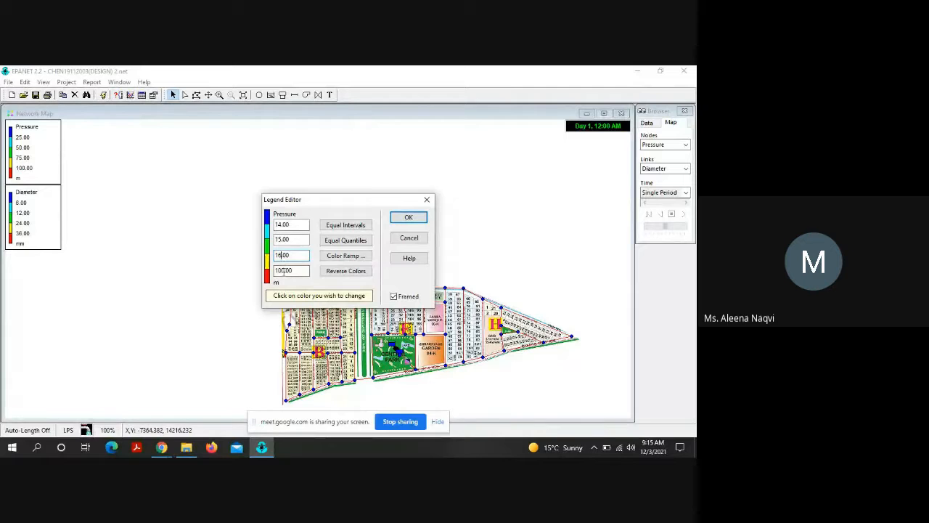
left_click(284, 271)
left_click(406, 217)
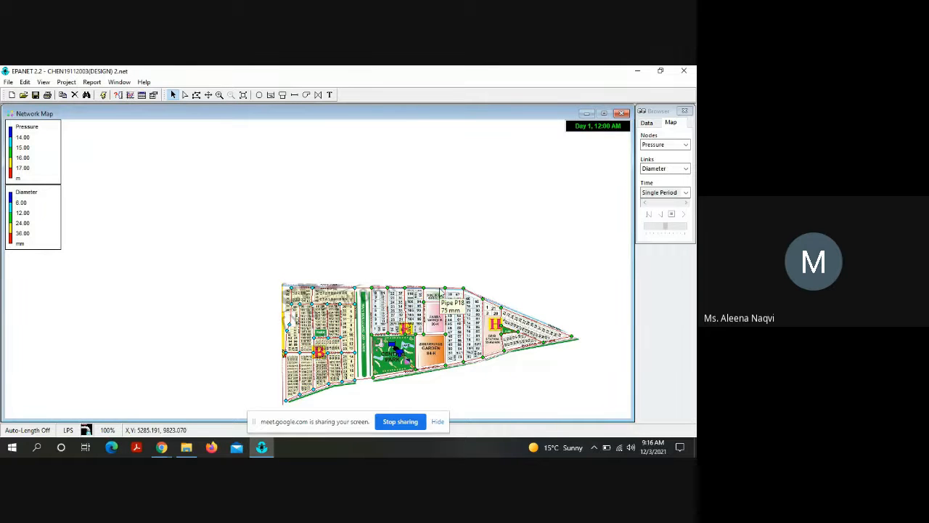
Step: Examine the node pressure and pipe diameter colours across the whole network and closer up around blocks B and E
left_click(208, 95)
left_click_drag(344, 261, 257, 170)
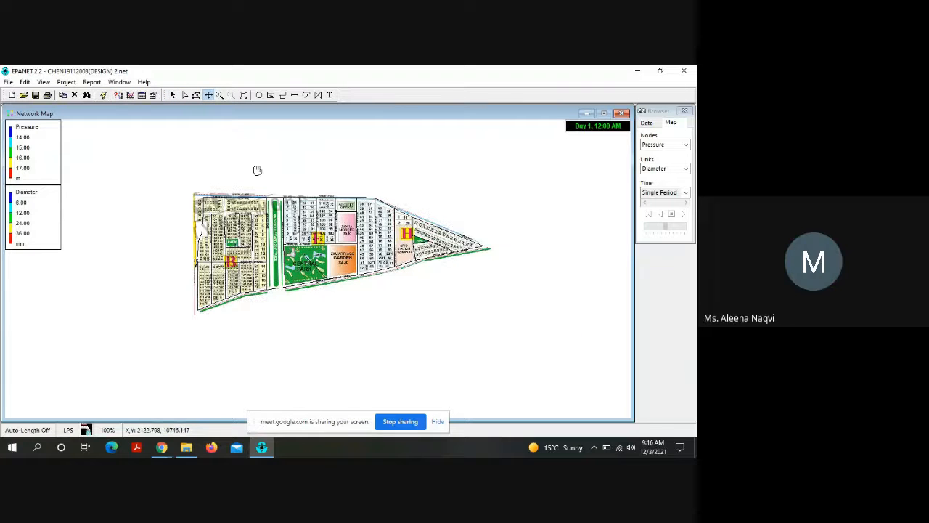
left_click(219, 95)
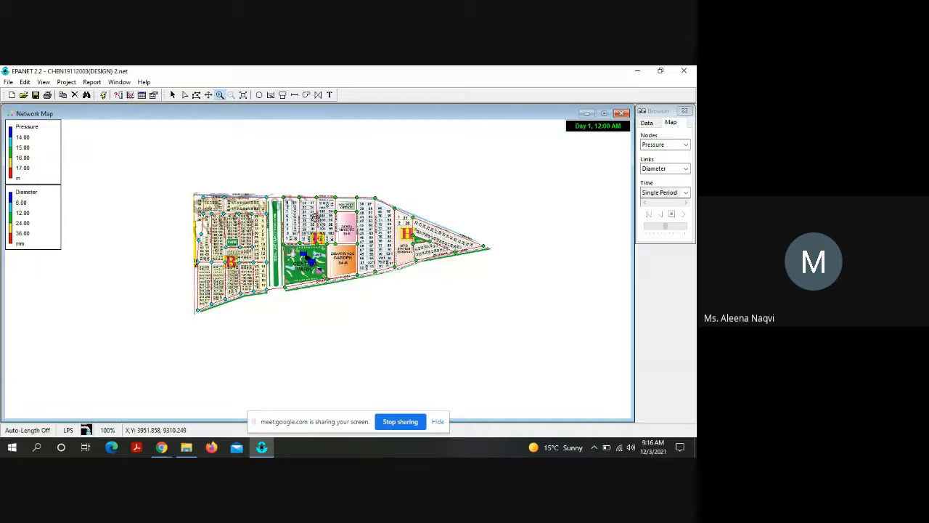
left_click(316, 218)
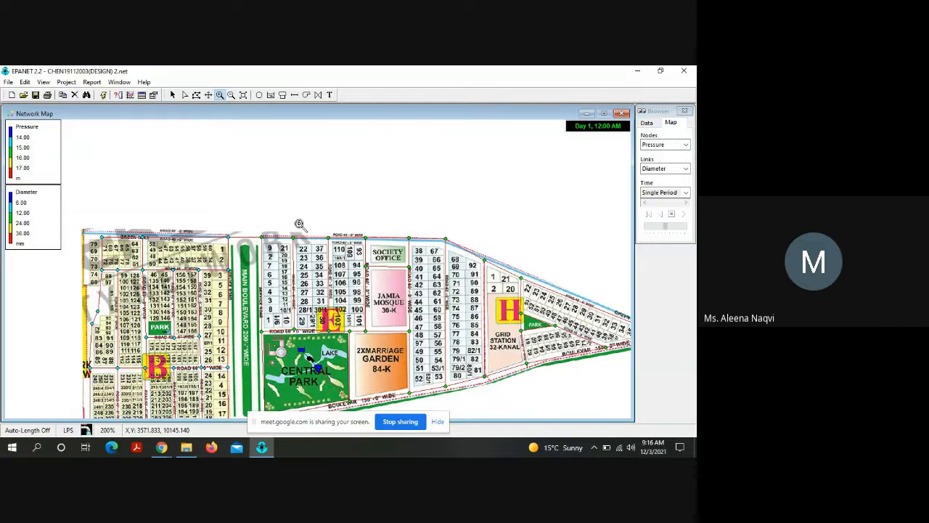
scroll(294, 173, "down", 1)
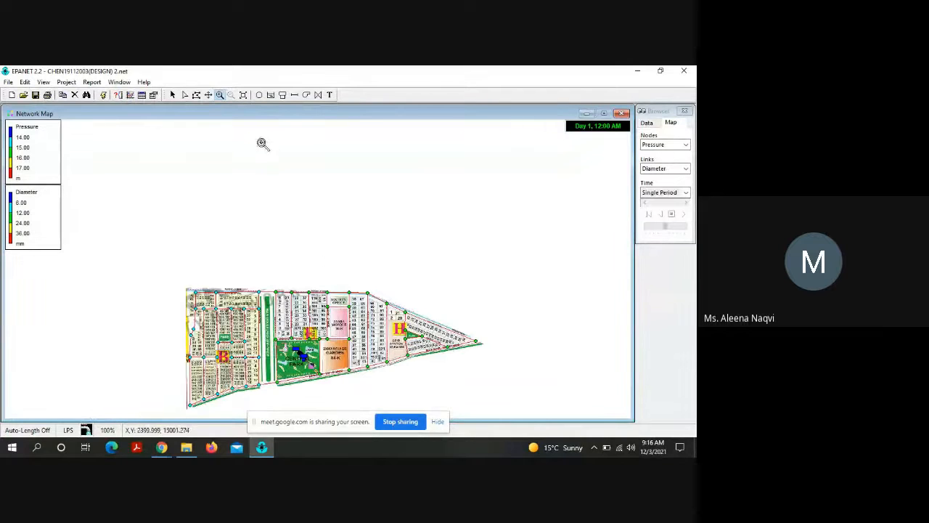
left_click(209, 95)
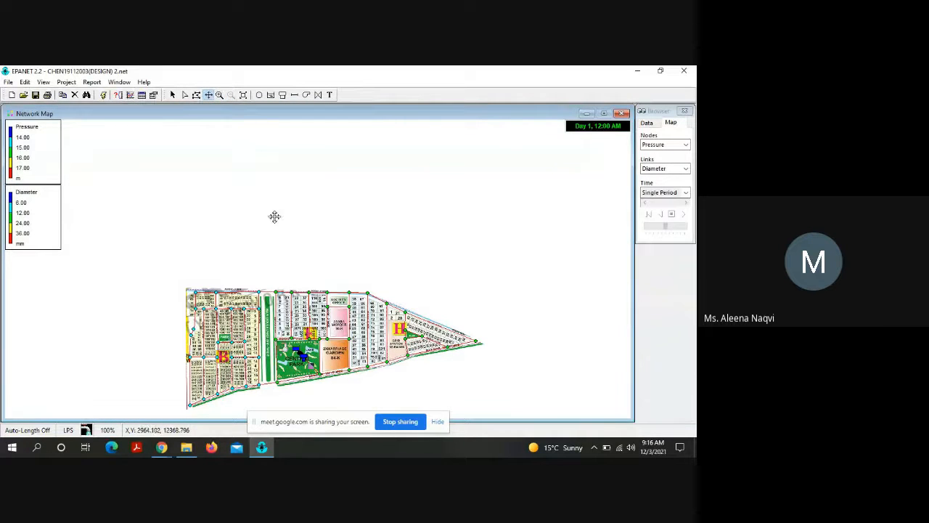
left_click_drag(296, 269, 255, 147)
left_click(219, 95)
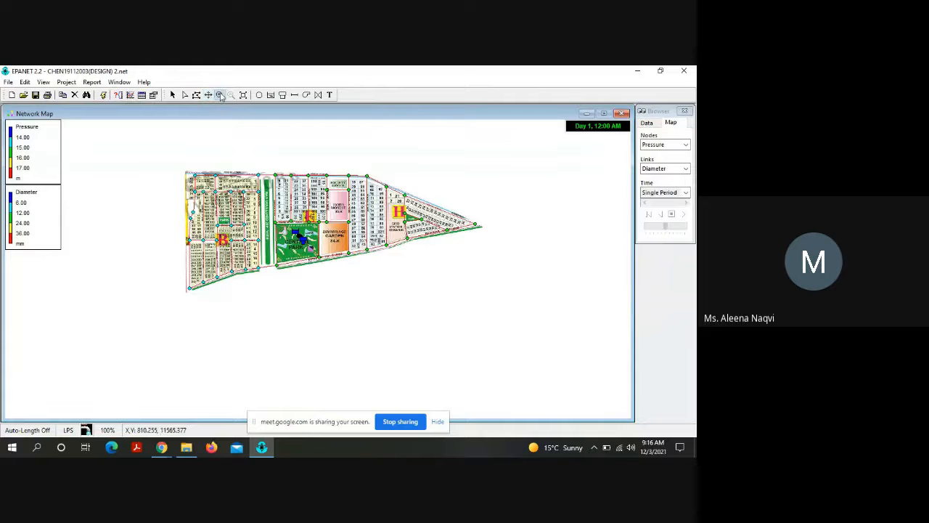
left_click(210, 175)
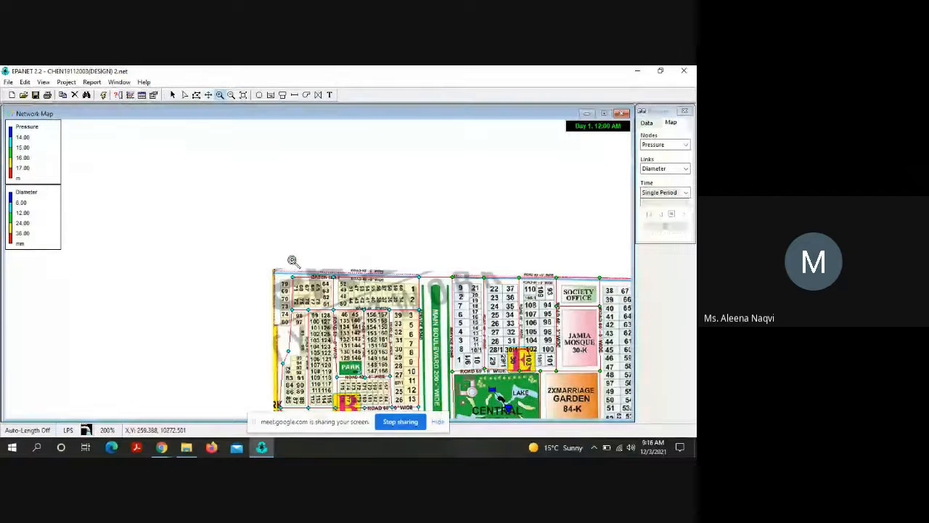
Step: Examine the node pressure colours along the network's northern edge, from the green belt by block B across to block H
left_click(270, 276)
left_click(209, 94)
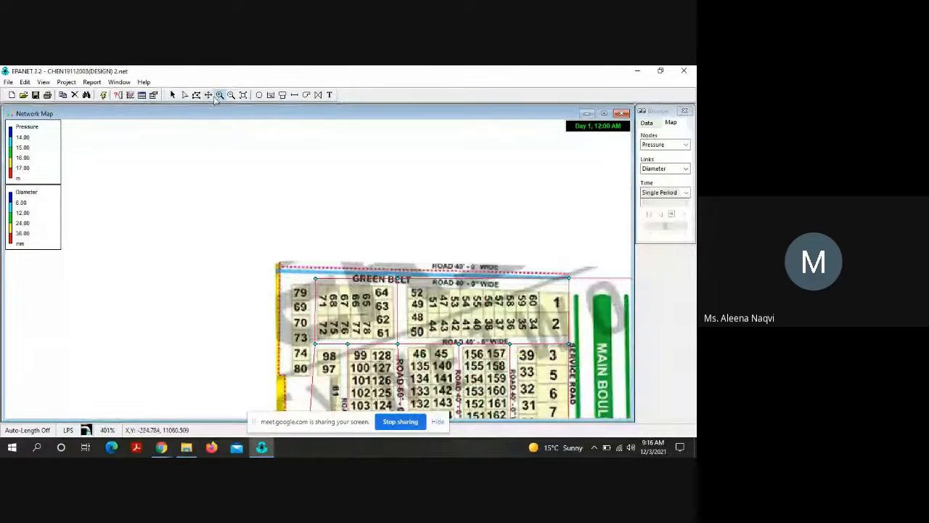
left_click_drag(362, 224, 277, 169)
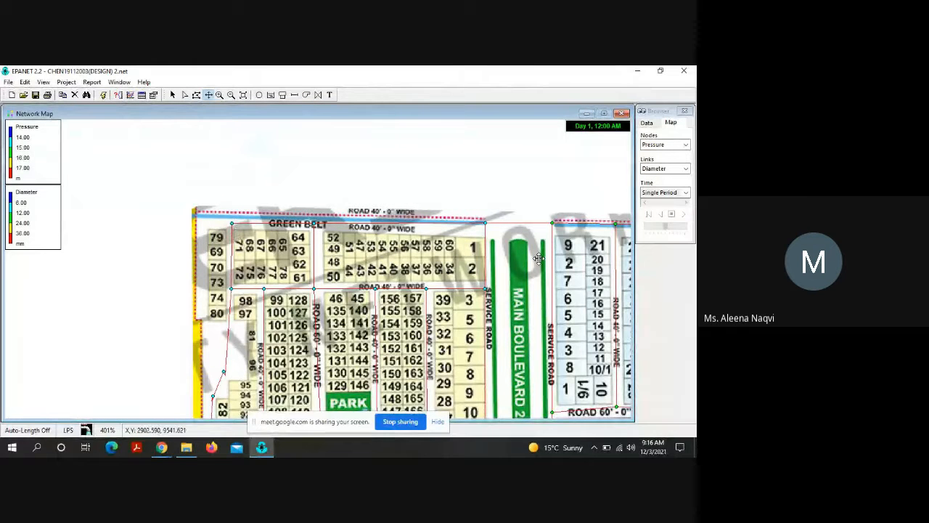
left_click_drag(502, 174, 274, 145)
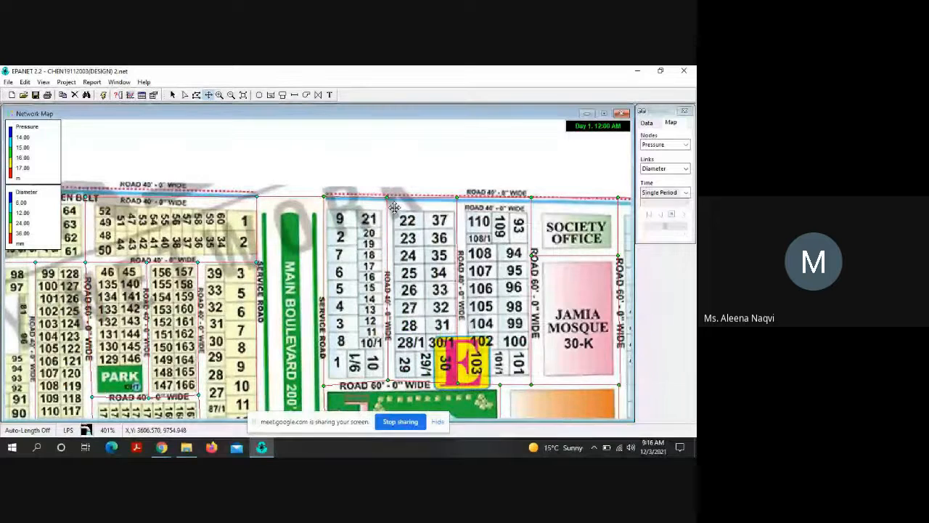
left_click_drag(453, 170, 206, 205)
left_click_drag(504, 305, 299, 138)
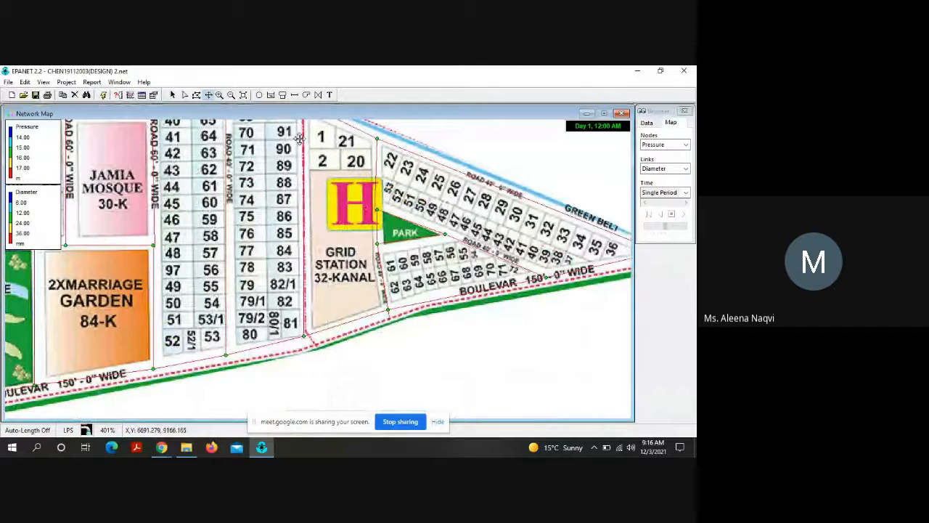
scroll(255, 225, "down", 3)
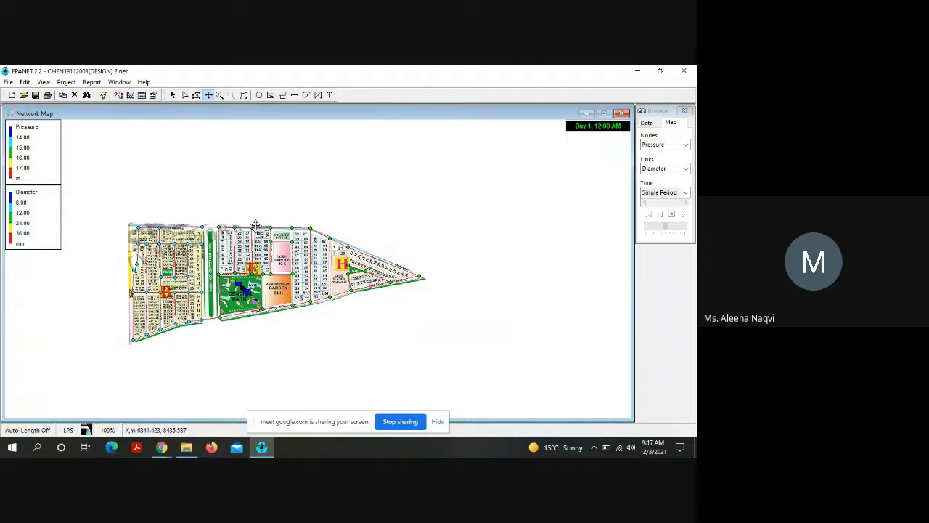
Step: Open the Diameter legend for editing and set its first two interval values to 75 and 100 mm
double_click(40, 217)
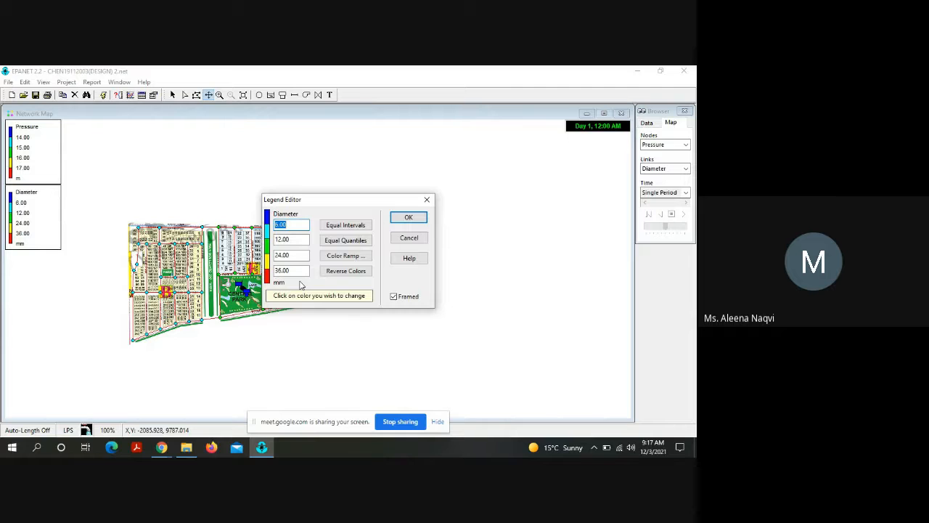
left_click(280, 225)
key("BackSpace")
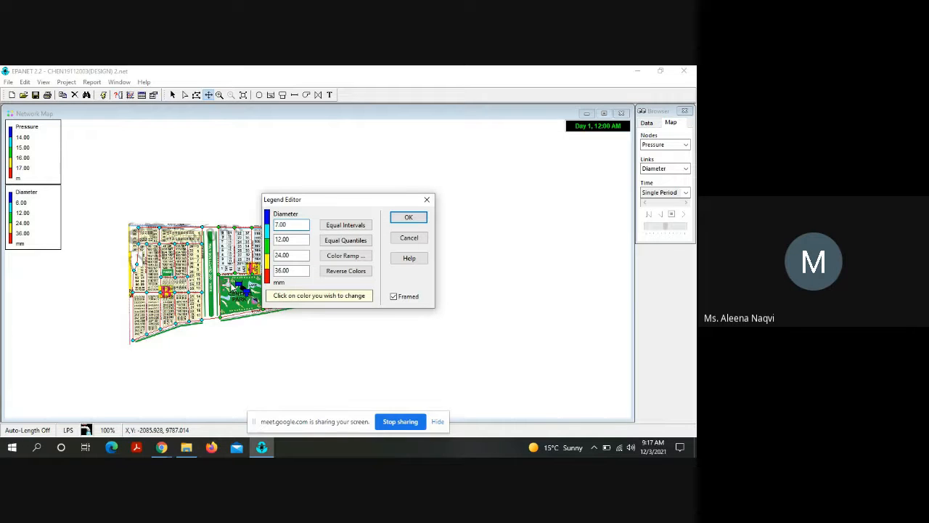
left_click(278, 239)
type("00")
Step: Set the remaining Diameter legend intervals to 150 and 300 mm and apply the legend changes
left_click(280, 254)
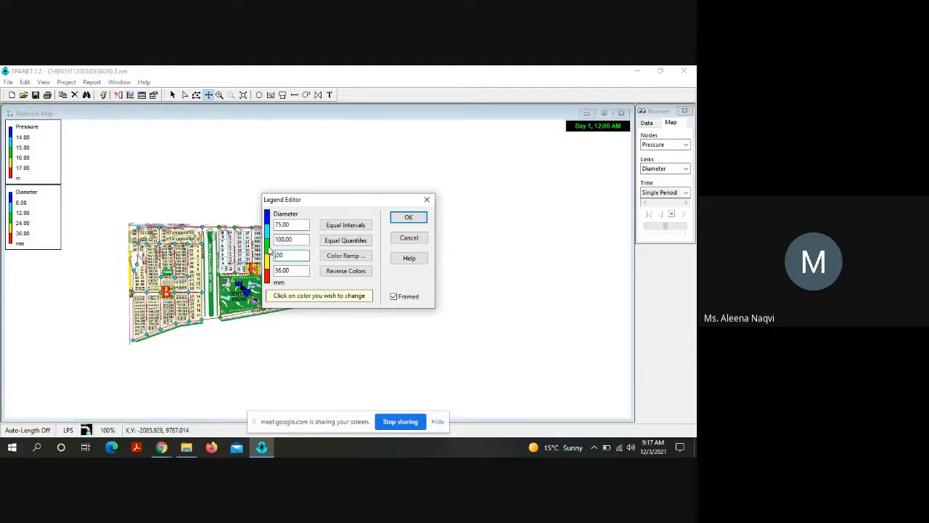
left_click(278, 270)
key("Delete")
type("00")
left_click(279, 253)
left_click(278, 256)
type("150")
left_click(410, 219)
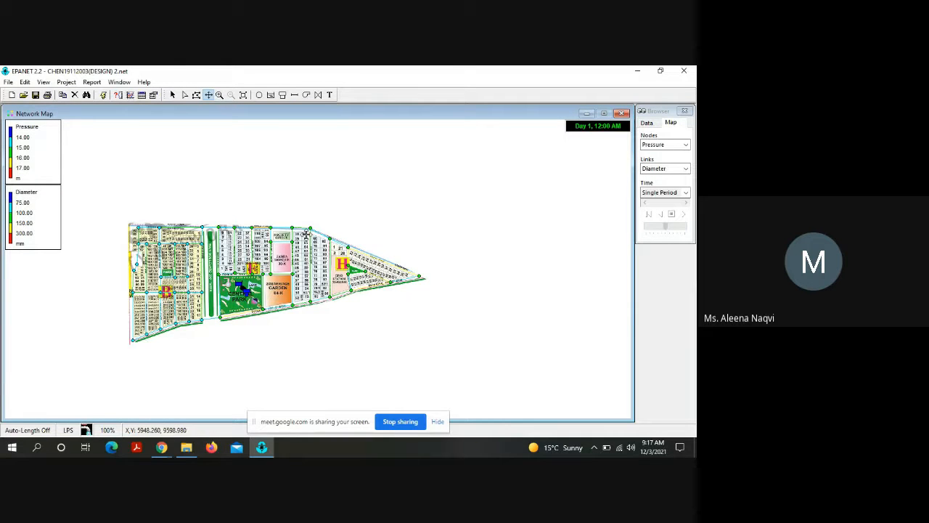
Step: Examine the recoloured pipe diameters around the main boulevard, Central Park and the southern boulevard, then across the whole network
left_click(220, 97)
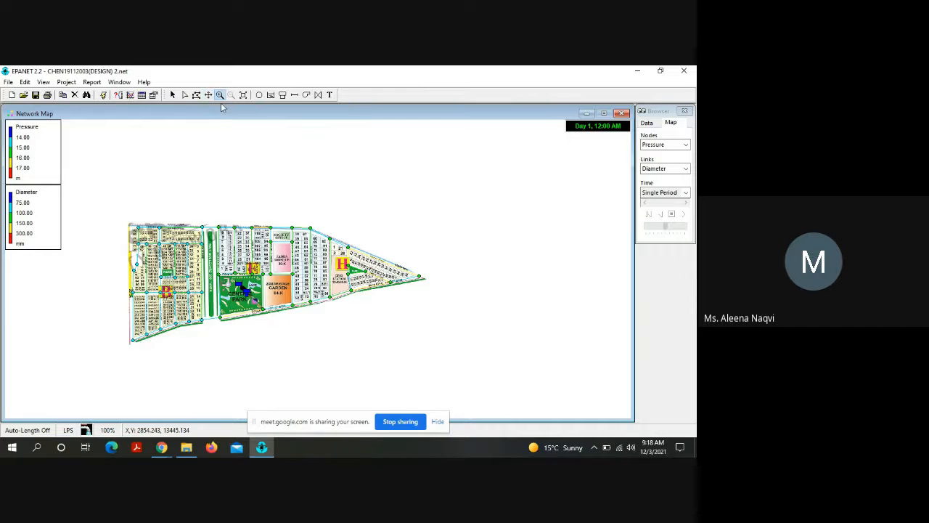
double_click(254, 265)
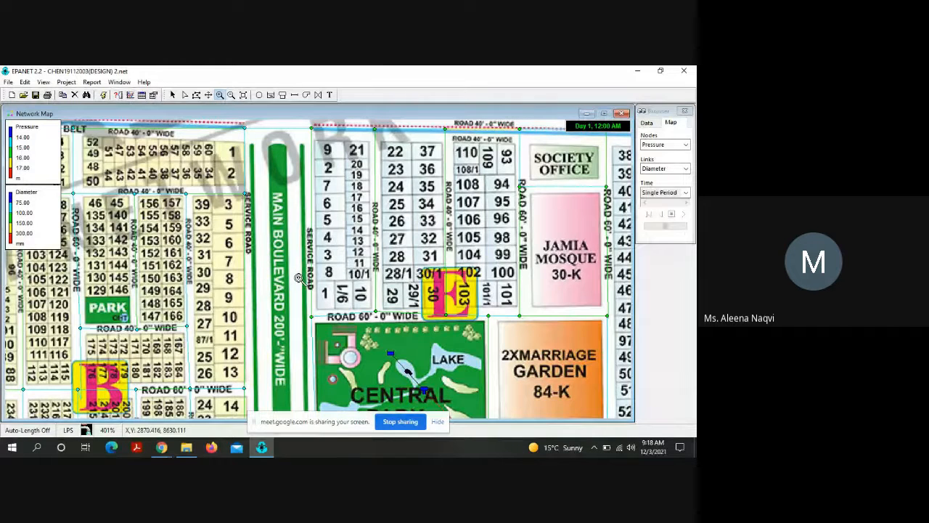
scroll(299, 278, "down", 1)
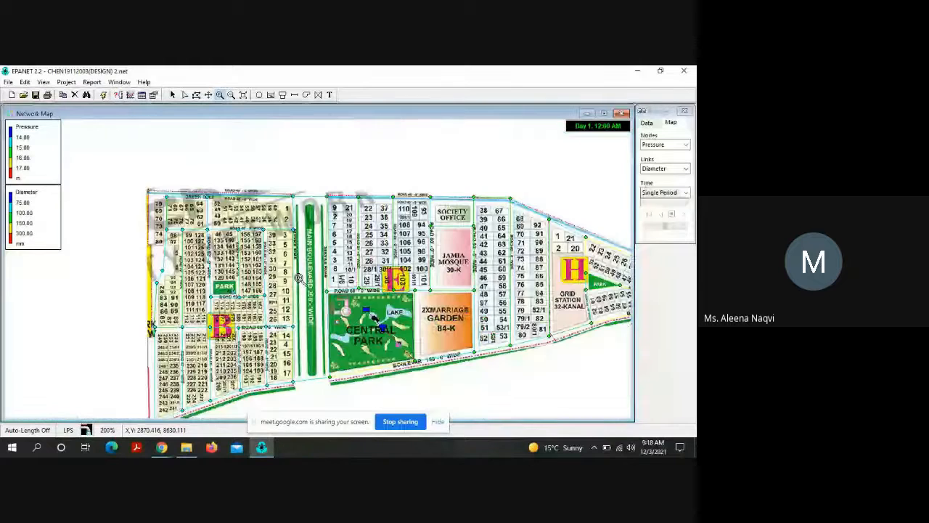
scroll(299, 278, "down", 1)
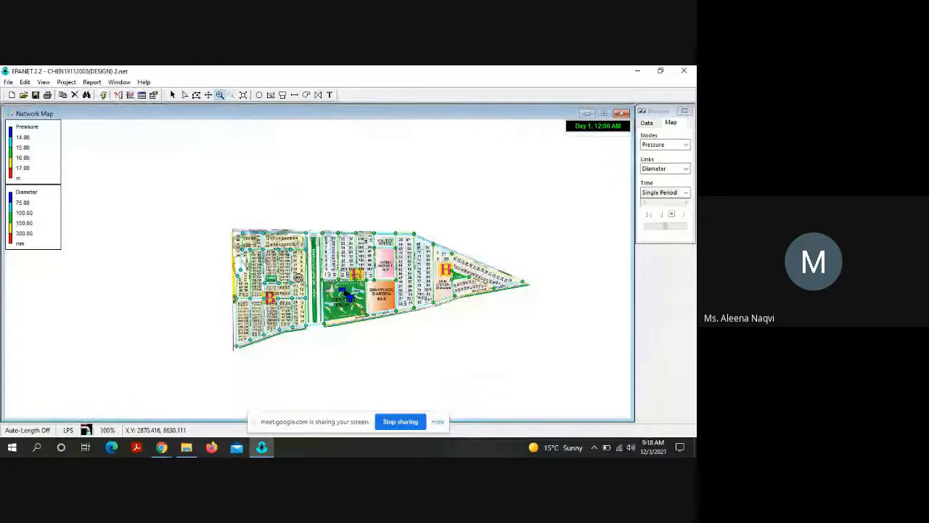
left_click(374, 309)
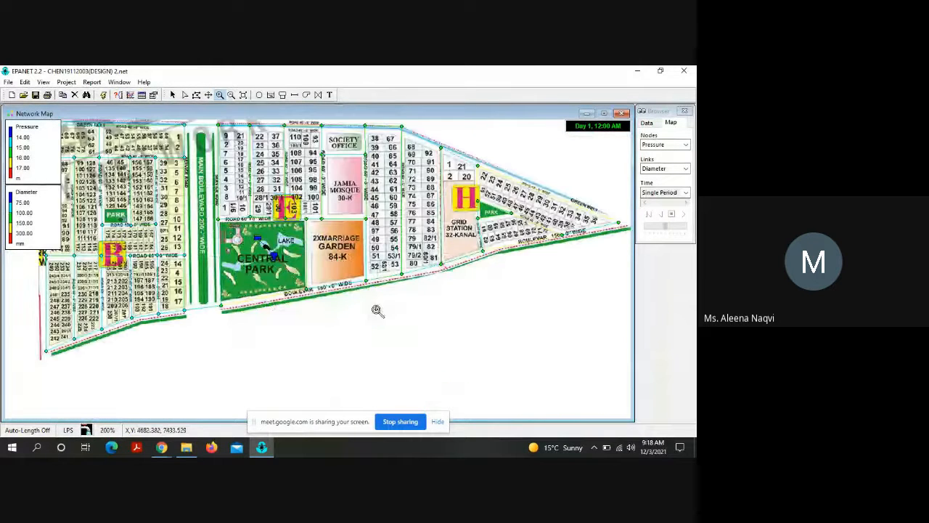
left_click(365, 324)
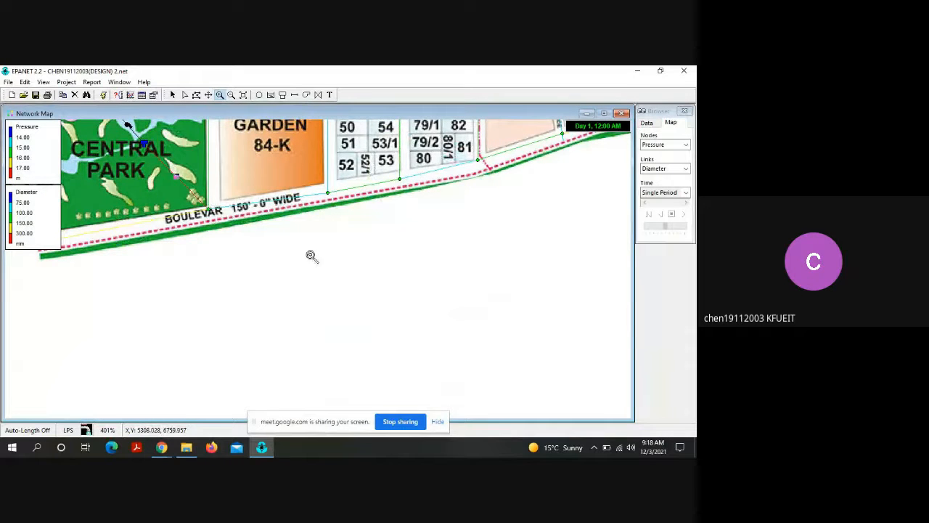
scroll(312, 257, "down", 1)
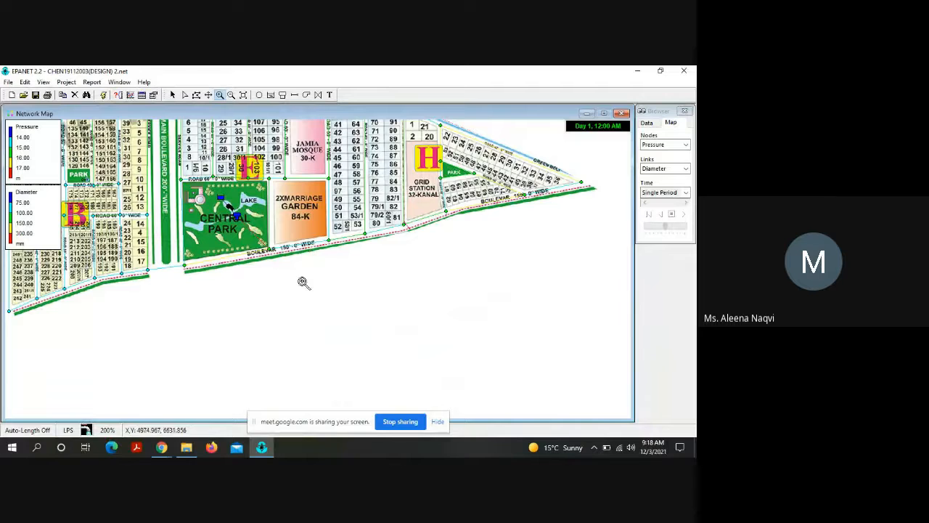
left_click(231, 95)
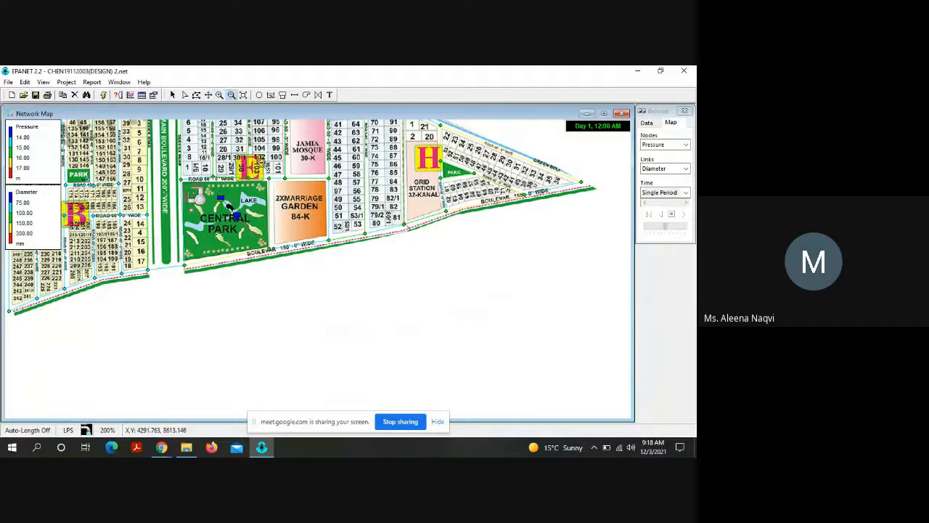
left_click(307, 279)
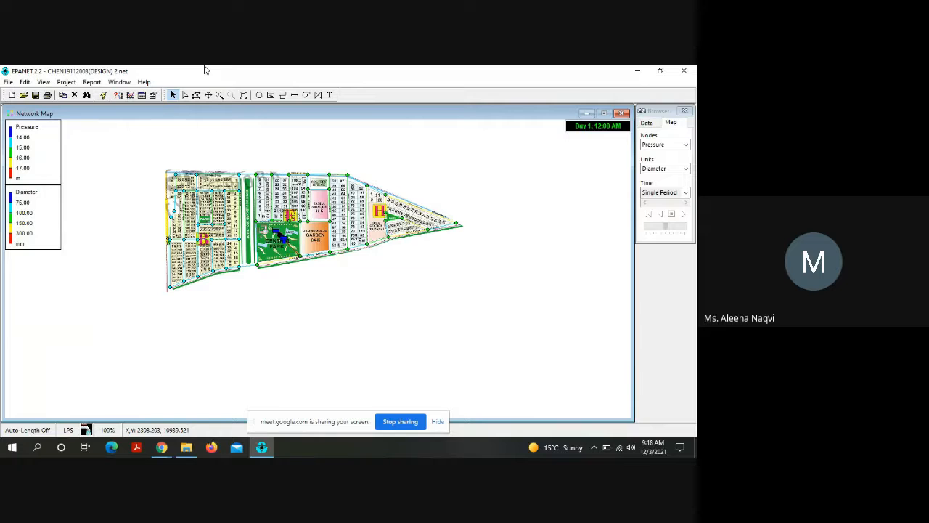
Step: Turn on the display of node values and link values in the map's notation options and apply them
left_click(45, 84)
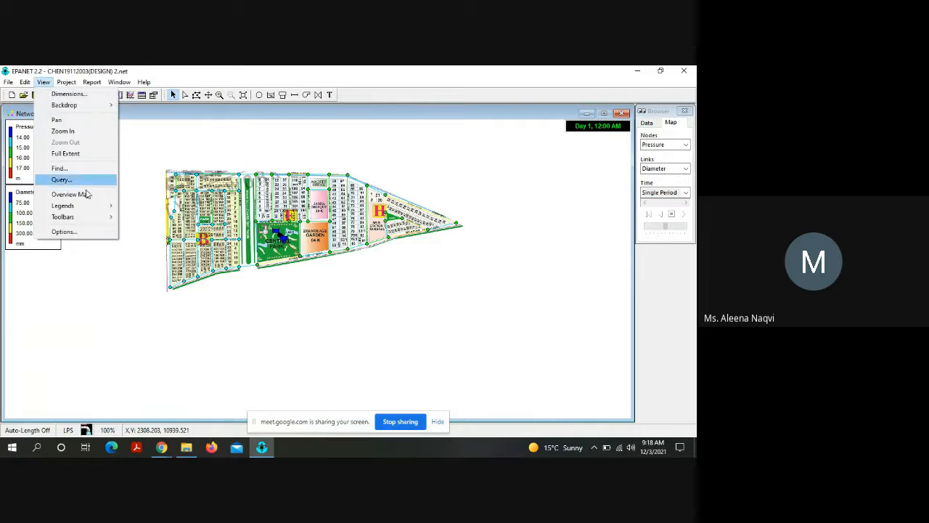
left_click(93, 232)
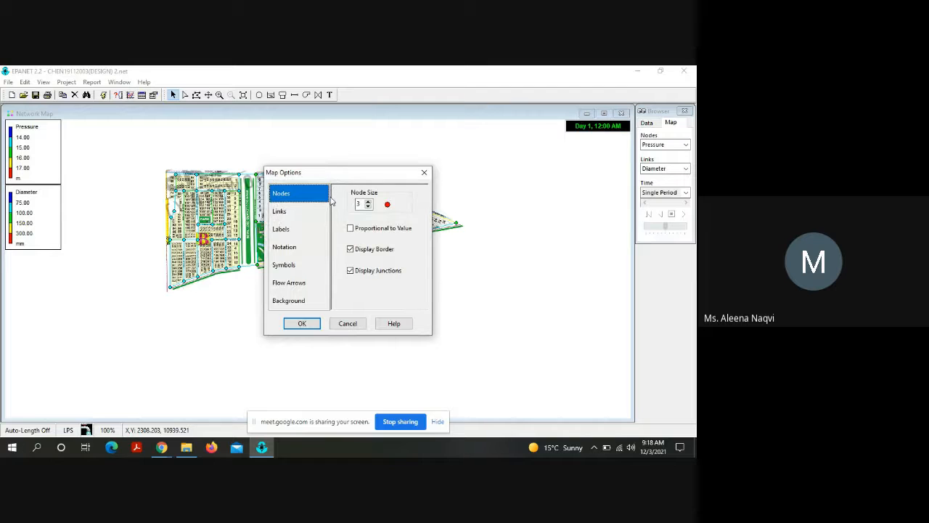
left_click(292, 231)
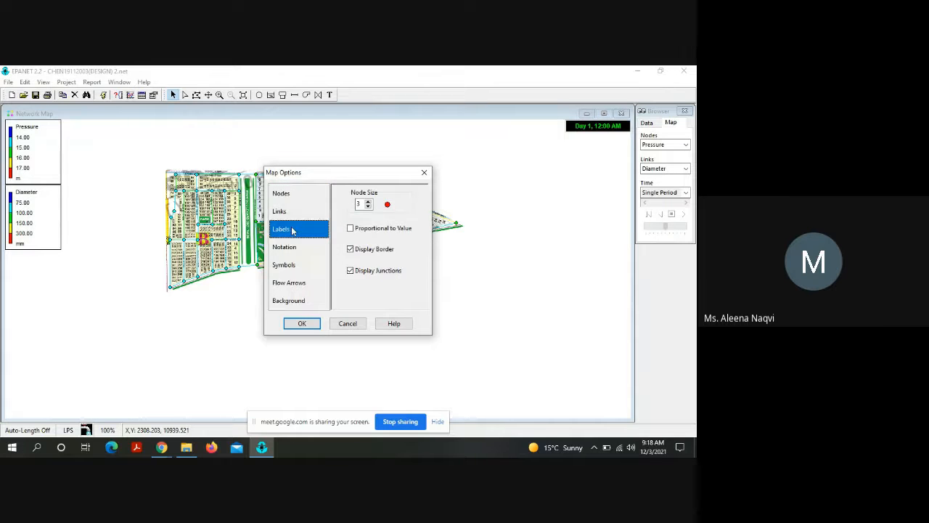
left_click(294, 247)
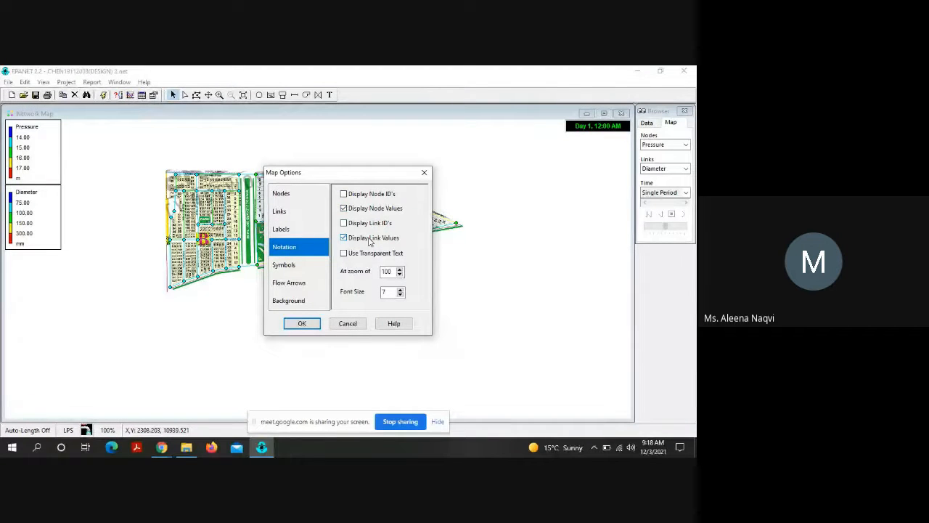
left_click(290, 326)
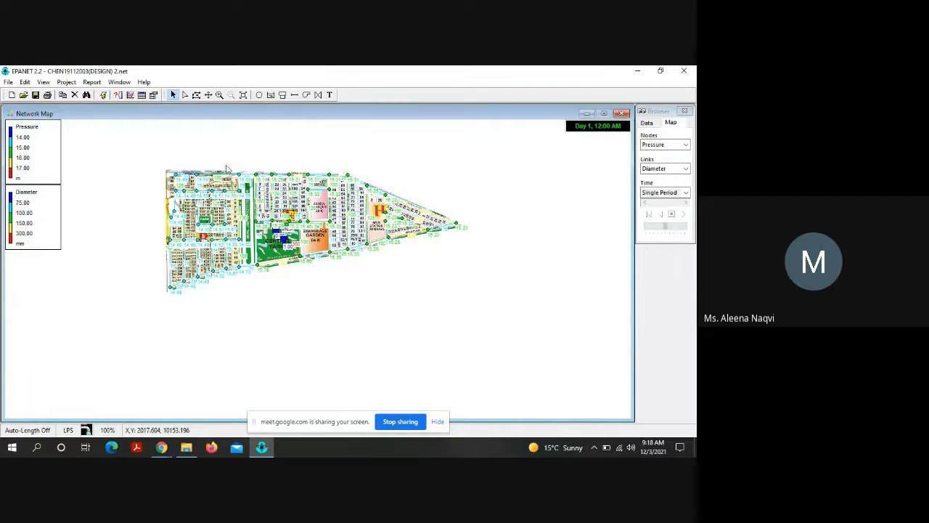
Step: Examine the pressure and diameter values labelled on the nodes and pipes around the green belt at the network's northwest corner
scroll(226, 166, "up", 1)
scroll(226, 169, "up", 1)
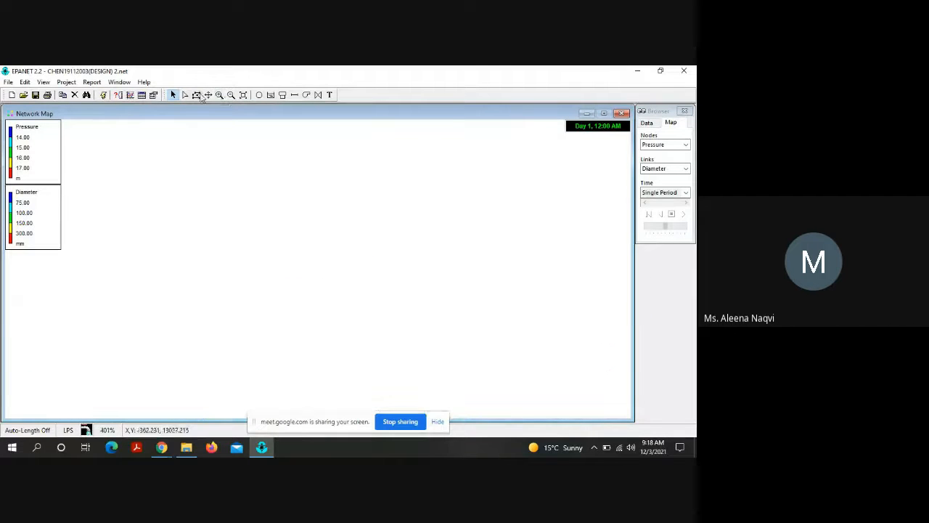
left_click(209, 95)
left_click_drag(304, 271, 117, 128)
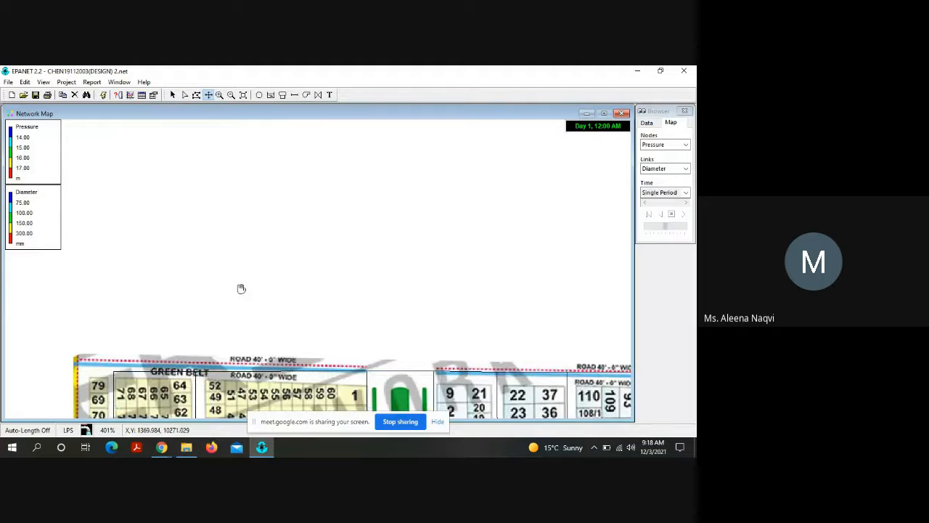
left_click_drag(237, 319, 232, 138)
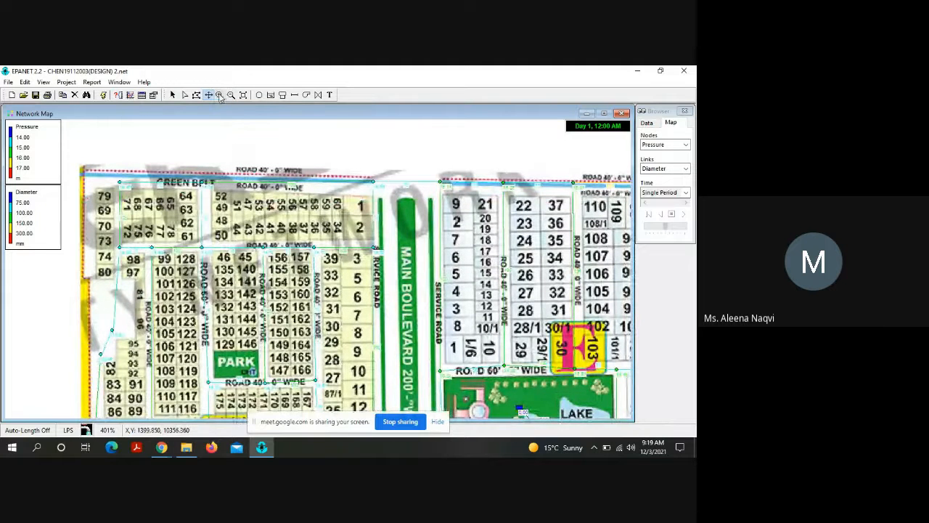
left_click(220, 96)
left_click(124, 190)
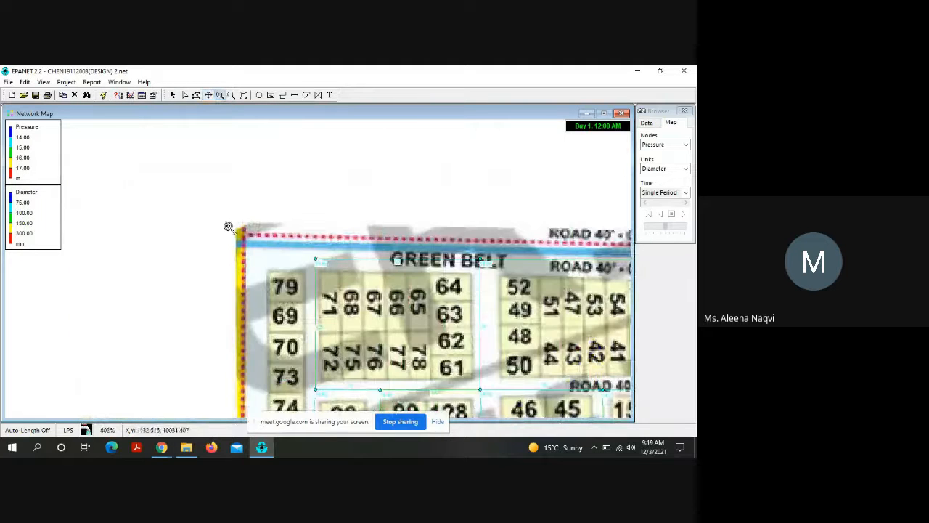
left_click(364, 272)
left_click(365, 271)
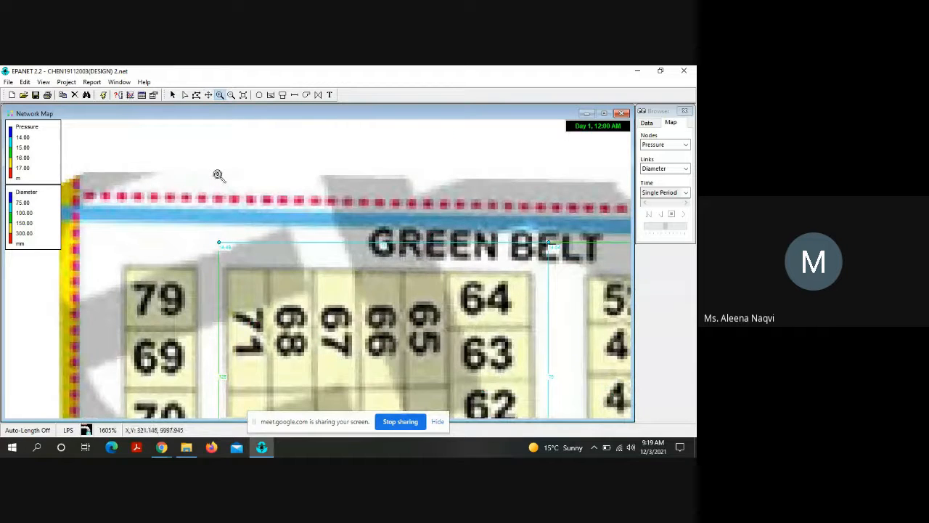
scroll(218, 175, "down", 1)
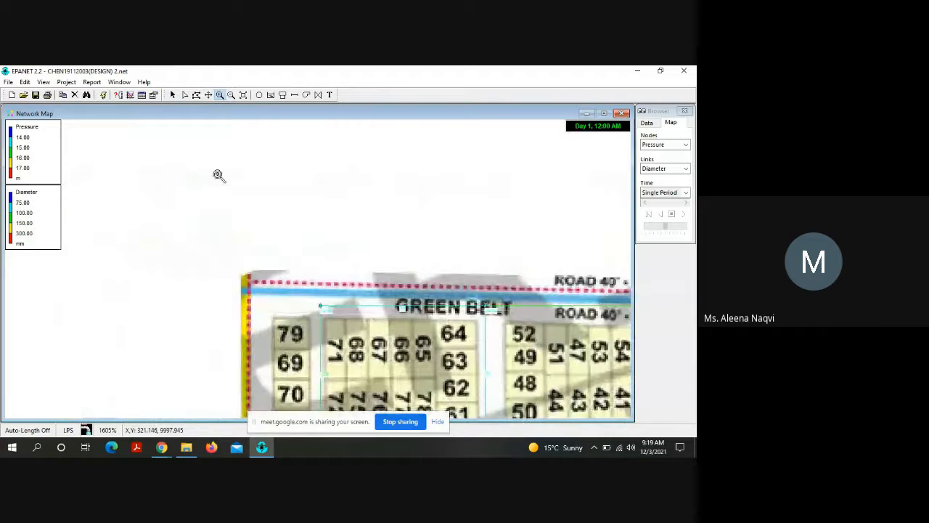
Step: Turn off the display of node values in the map's notation options, keeping link values enabled, and apply the change
left_click(44, 82)
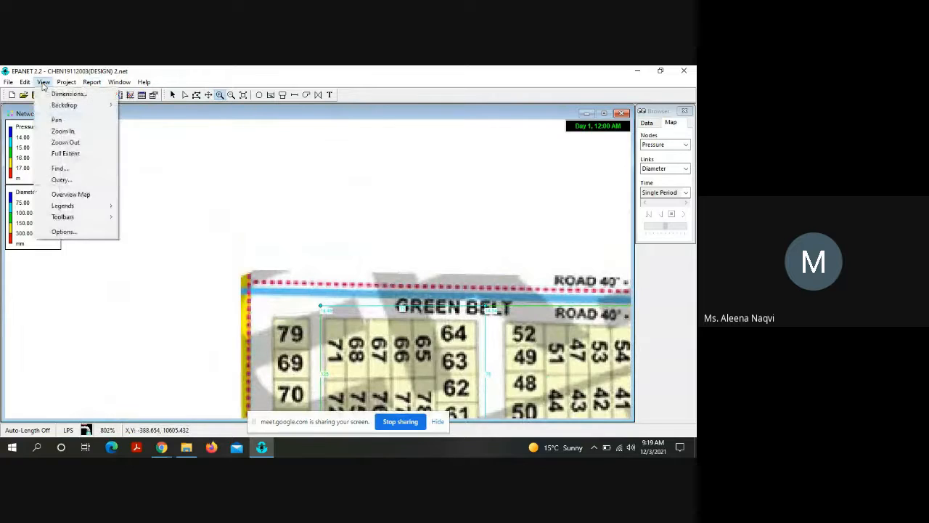
left_click(87, 234)
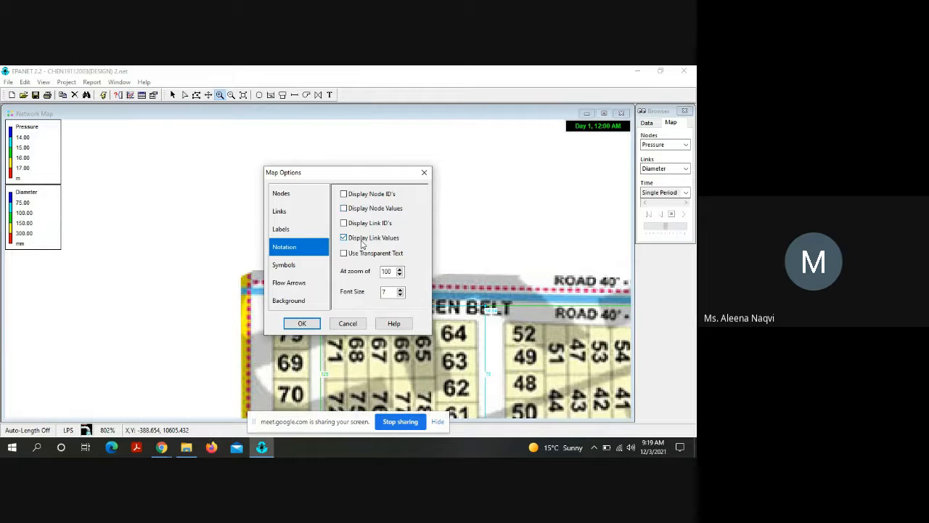
left_click(357, 240)
left_click(302, 324)
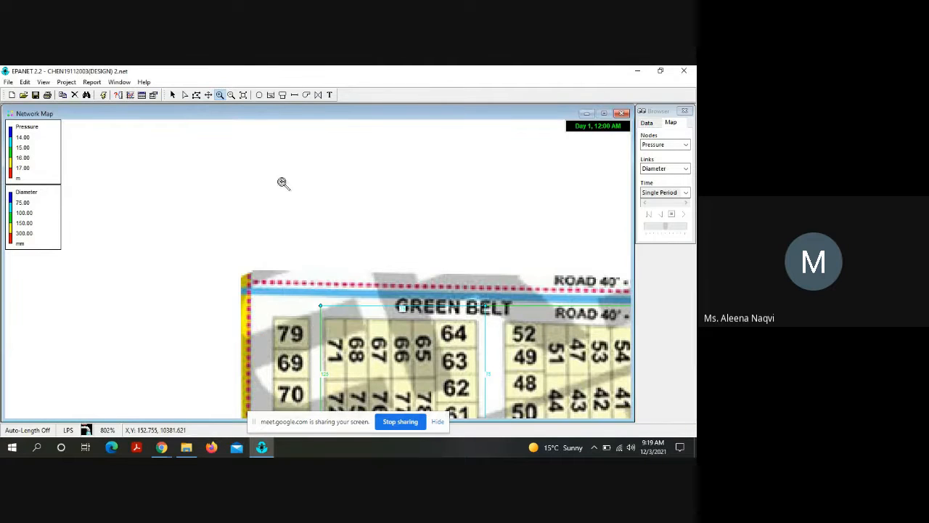
scroll(282, 183, "down", 2)
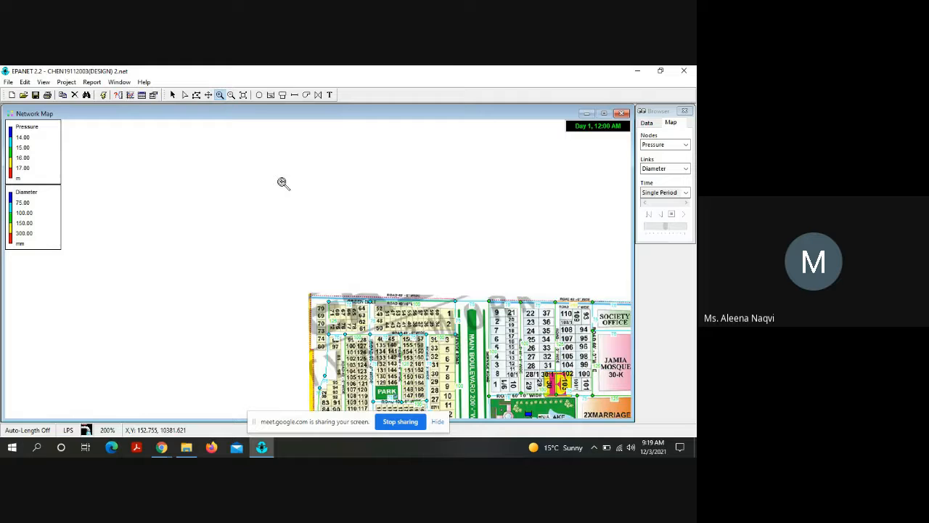
Step: Unload the backdrop image so the network map shows only the pipes and nodes
left_click(208, 95)
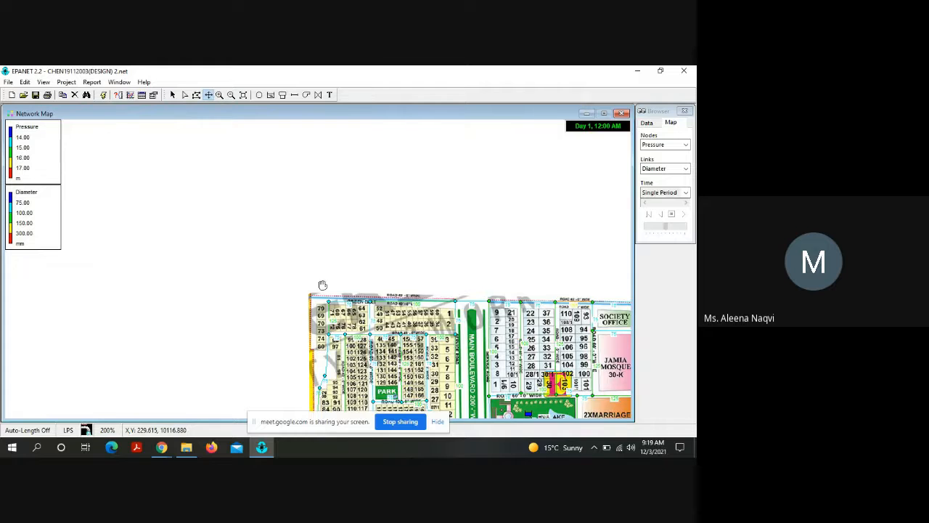
left_click_drag(322, 284, 123, 156)
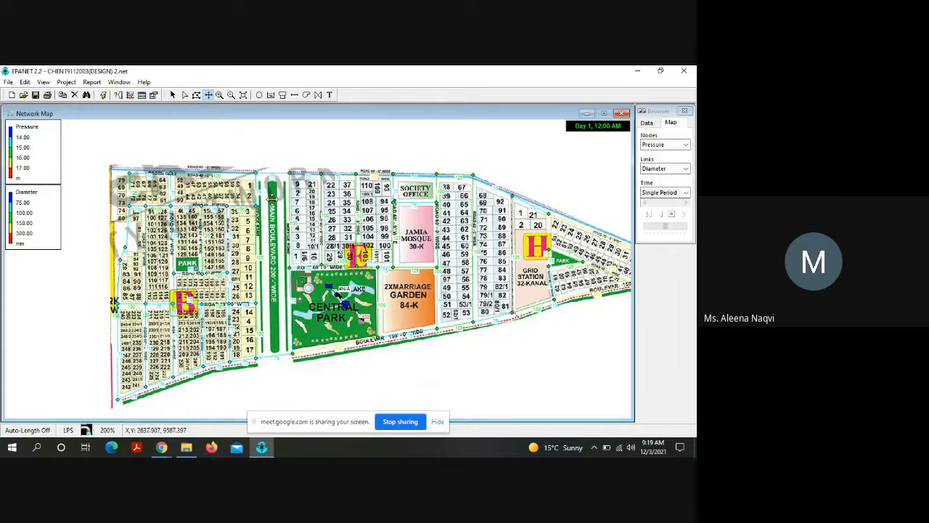
left_click(44, 82)
mouse_move(61, 109)
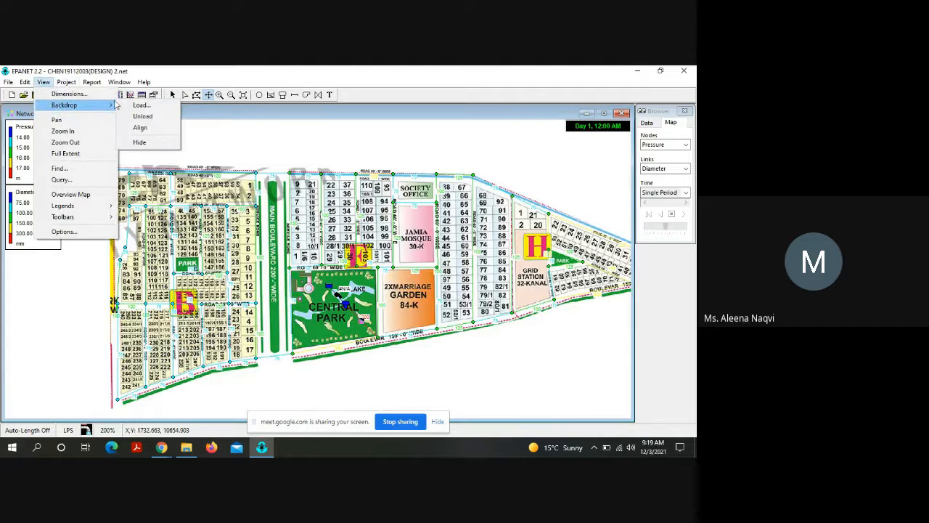
left_click(143, 116)
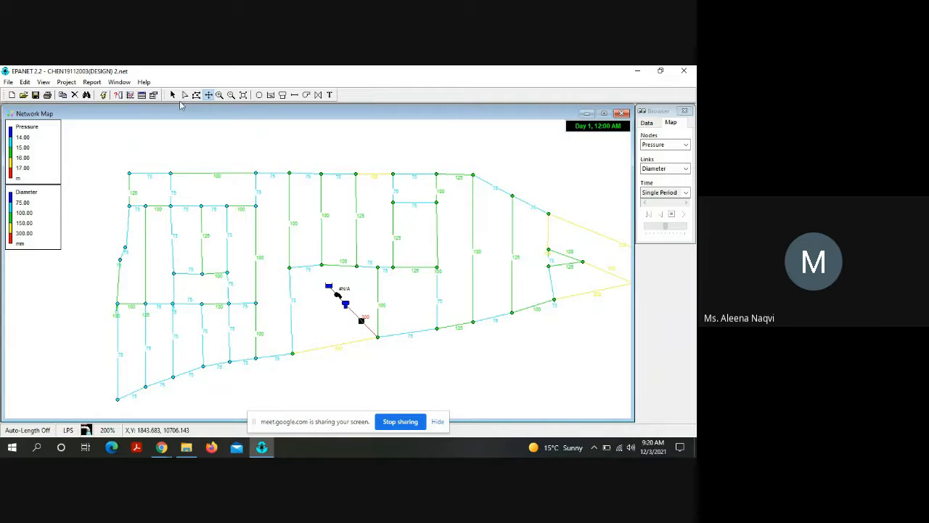
Step: Check the diameter in the properties of pipe P65, which runs north from the tank connection's junction on the southern line
left_click(174, 95)
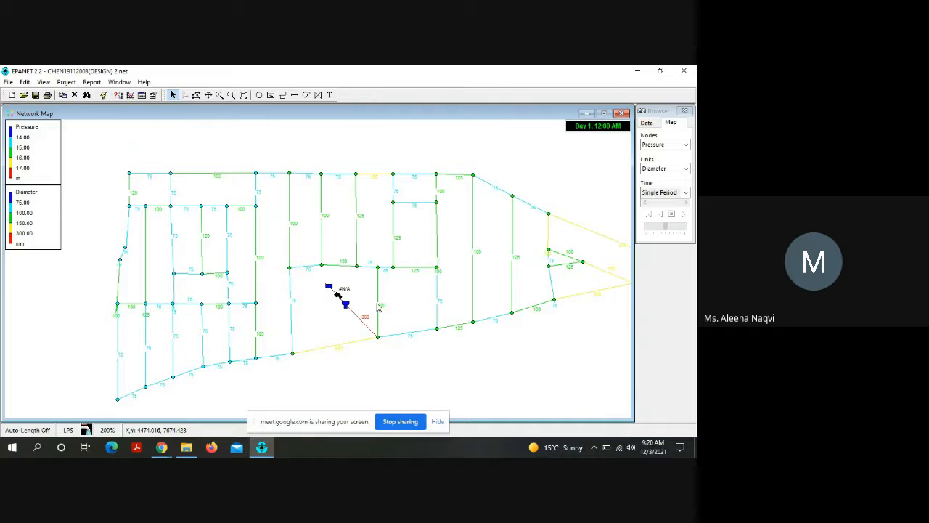
double_click(379, 305)
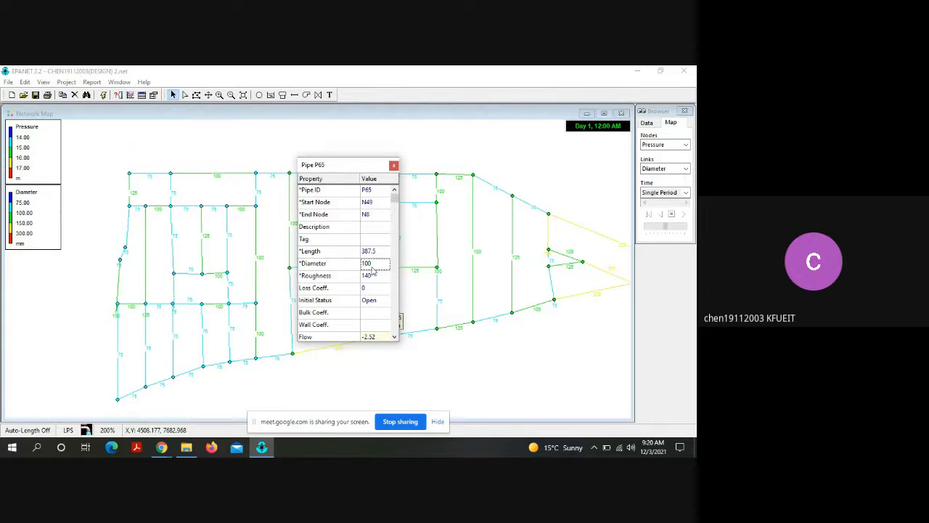
left_click(370, 265)
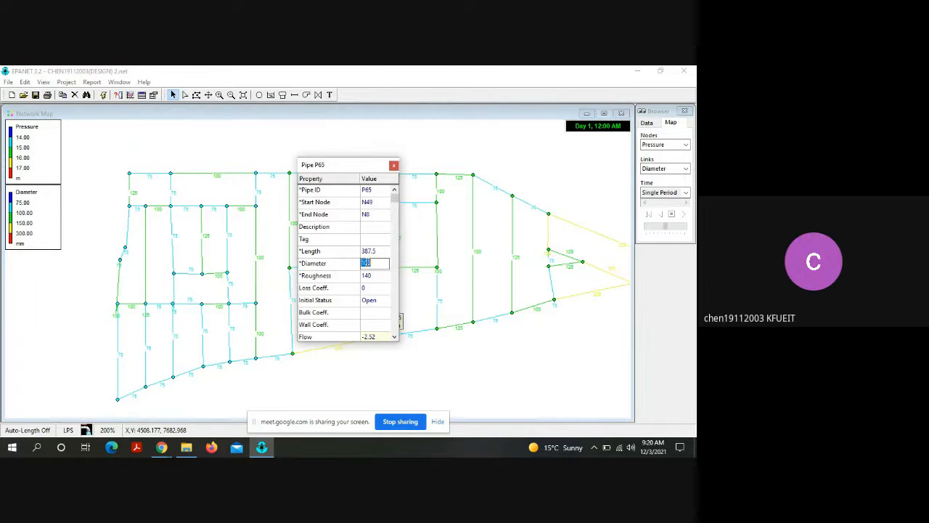
left_click(393, 166)
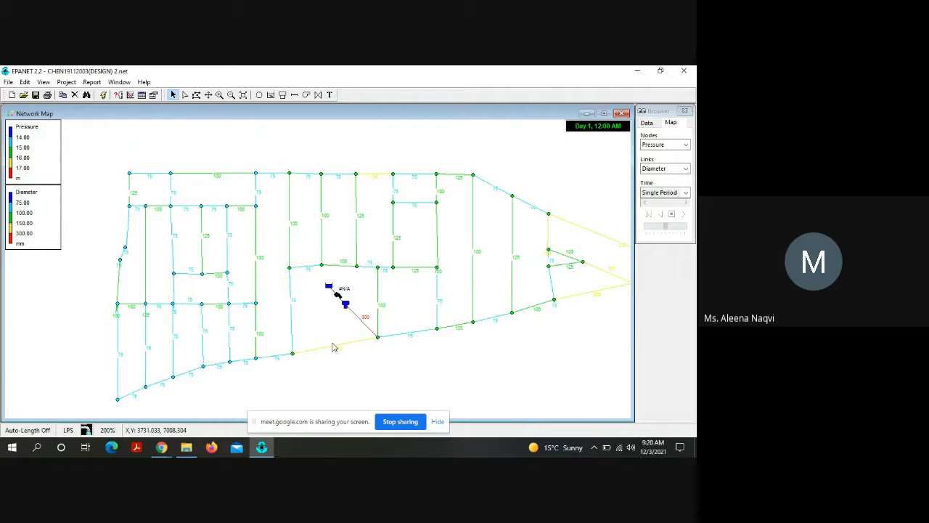
Step: Set the diameter of pipe P66, between nodes N20 and N41, to 100 mm
double_click(359, 220)
left_click(372, 265)
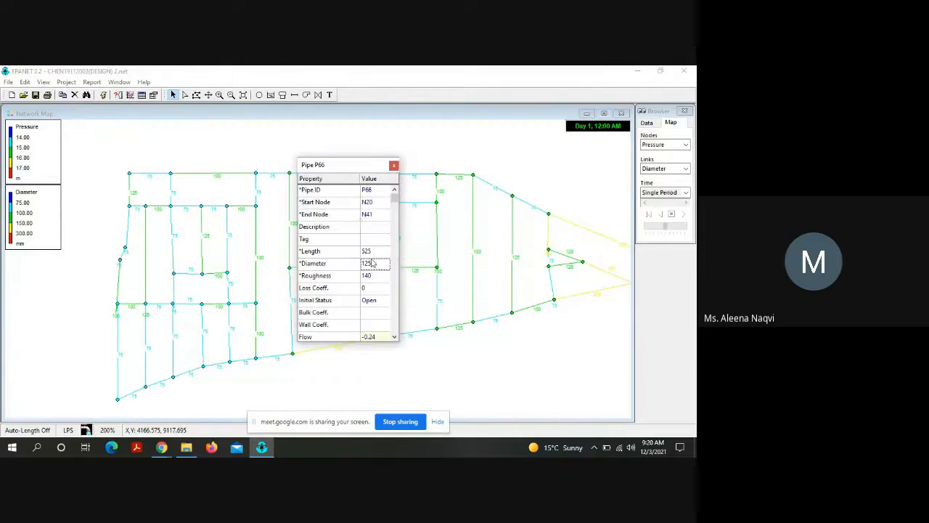
left_click(372, 264)
left_click(372, 262)
key("BackSpace")
key("BackSpace")
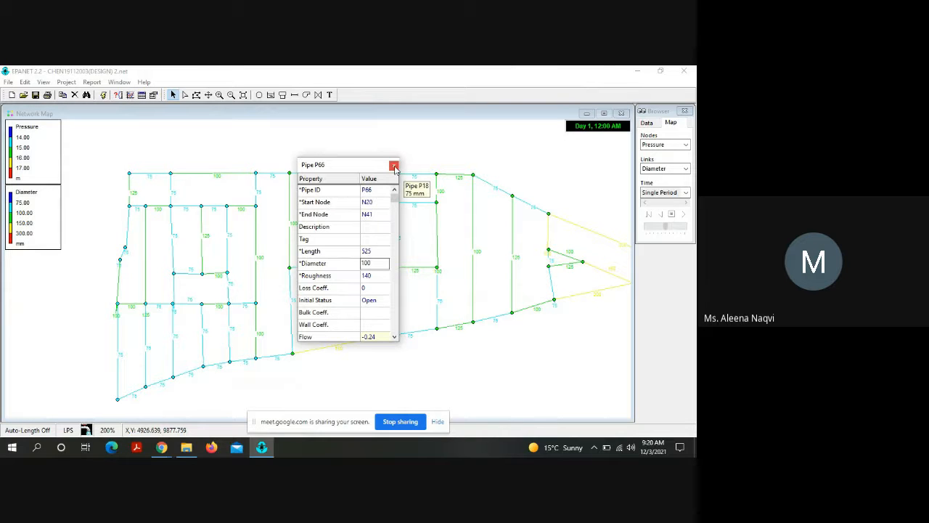
key("Return")
left_click(394, 166)
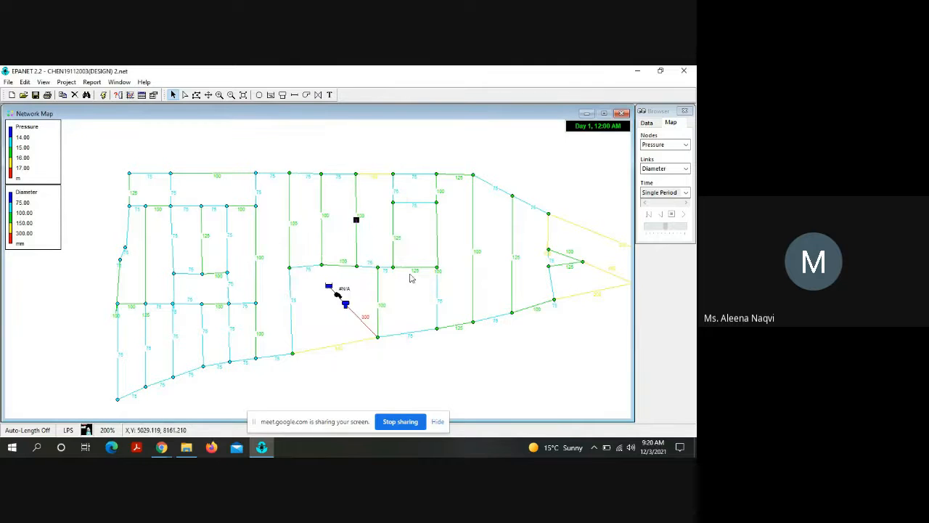
Step: Set the diameter of pipe P61, between nodes N41 and N49, to 100 mm
double_click(368, 268)
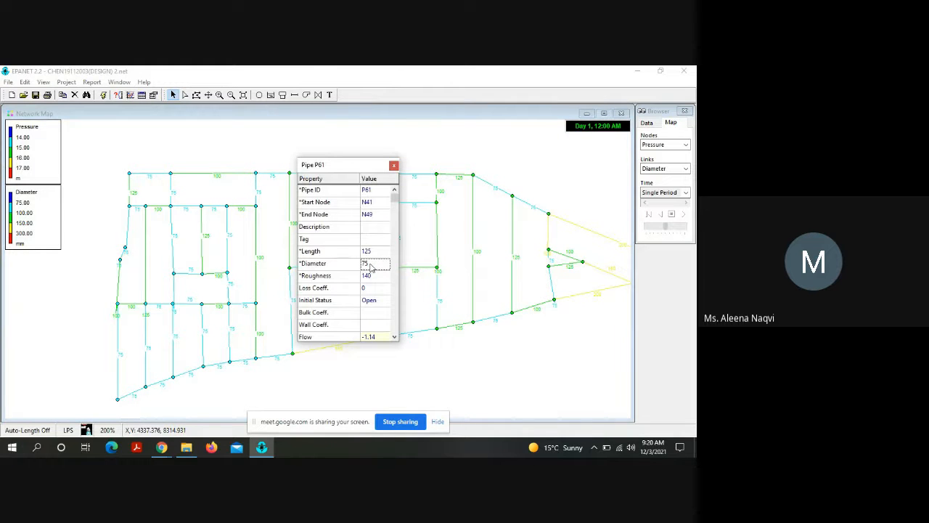
left_click(370, 264)
type("100")
key("Return")
left_click(393, 165)
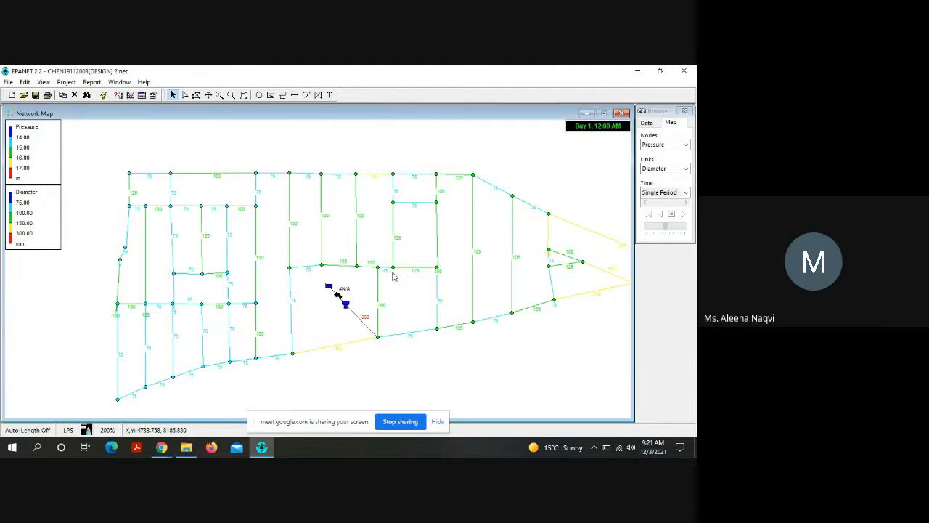
Step: Set the diameter of pipe P62, between nodes N49 and N42, to 100 mm
double_click(385, 268)
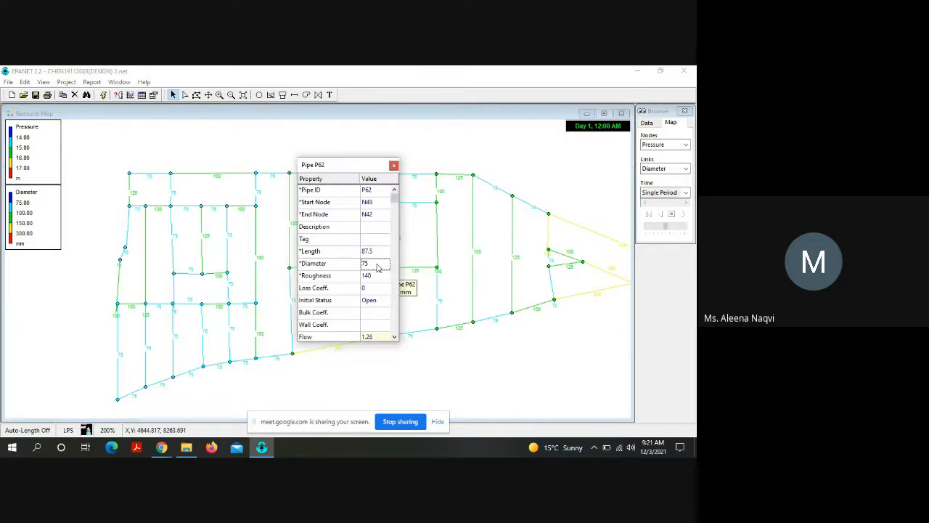
left_click(377, 264)
type("100")
key("Return")
left_click(394, 164)
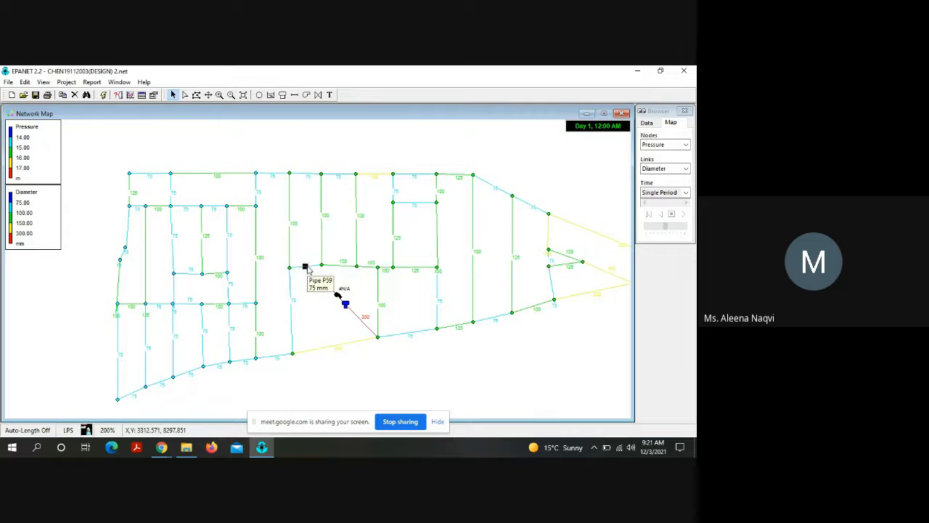
Step: Set the diameter of pipe P59, between nodes N40 and N39, to 100 mm
double_click(306, 267)
left_click(373, 266)
double_click(372, 266)
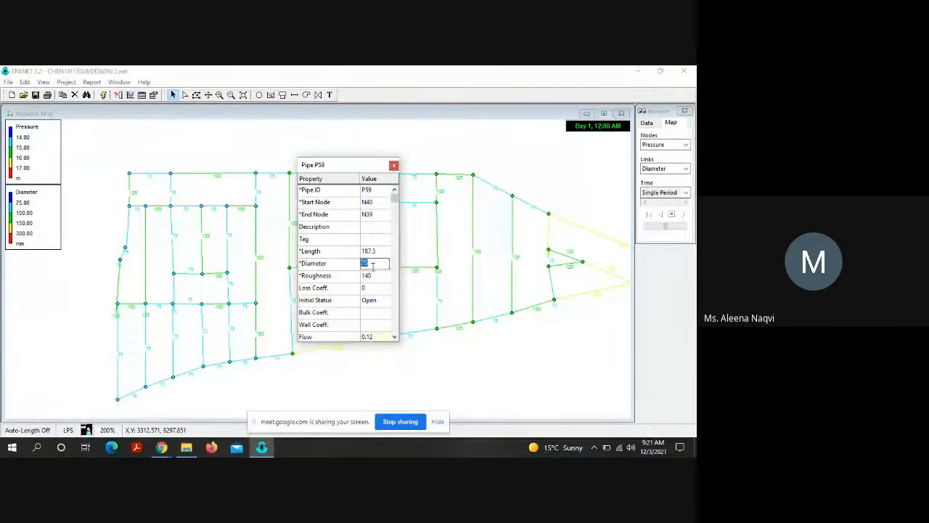
key("BackSpace")
left_click(393, 164)
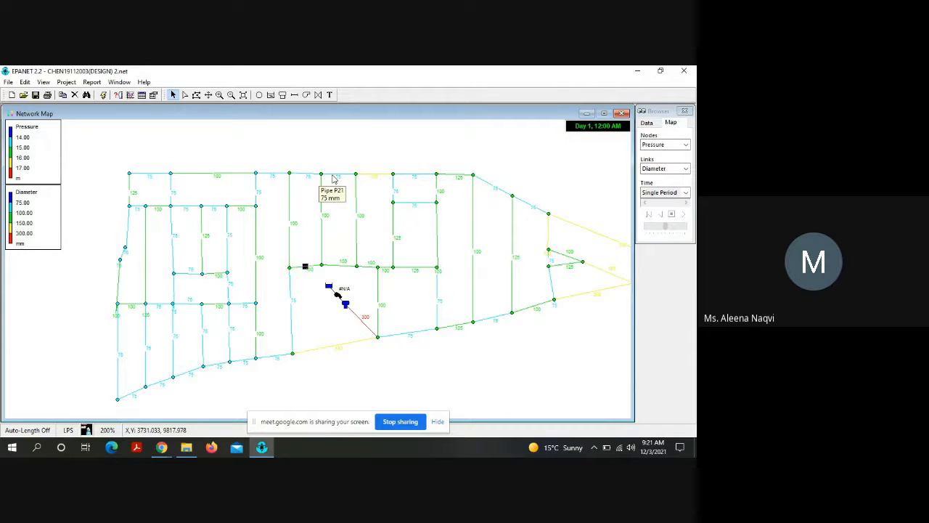
left_click(309, 257)
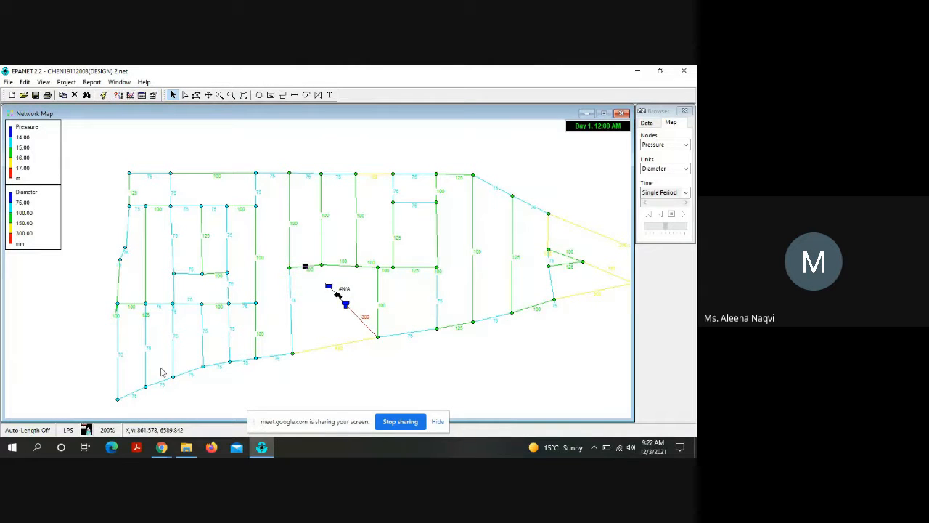
Step: Switch to the Google Meet call window to check it and return to EPANET
left_click(161, 447)
left_click(99, 412)
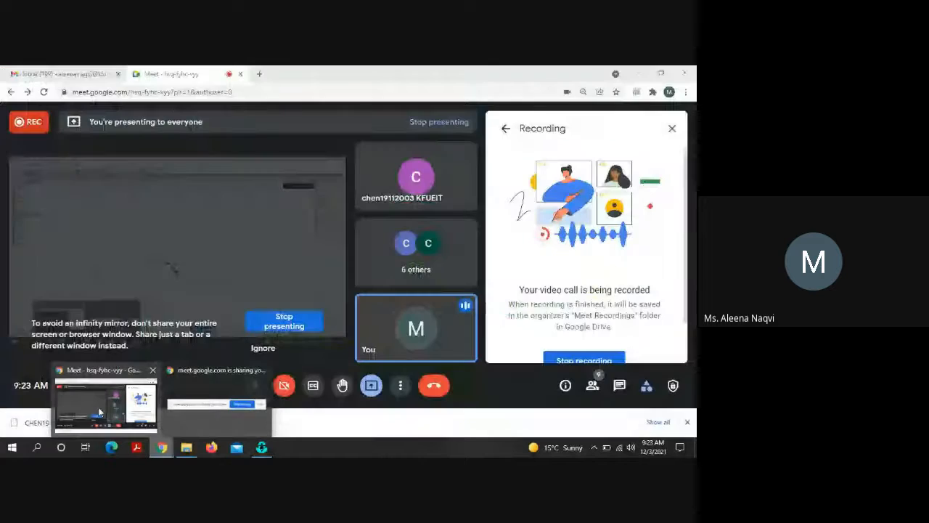
left_click(262, 447)
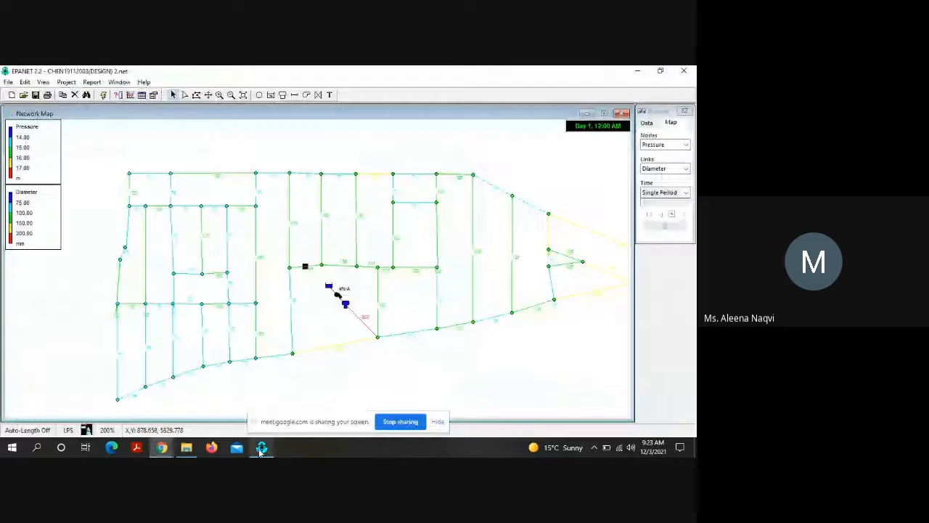
Step: Save the changes to the current project and open epa12.net from the Downloads folder
left_click(9, 82)
left_click(31, 108)
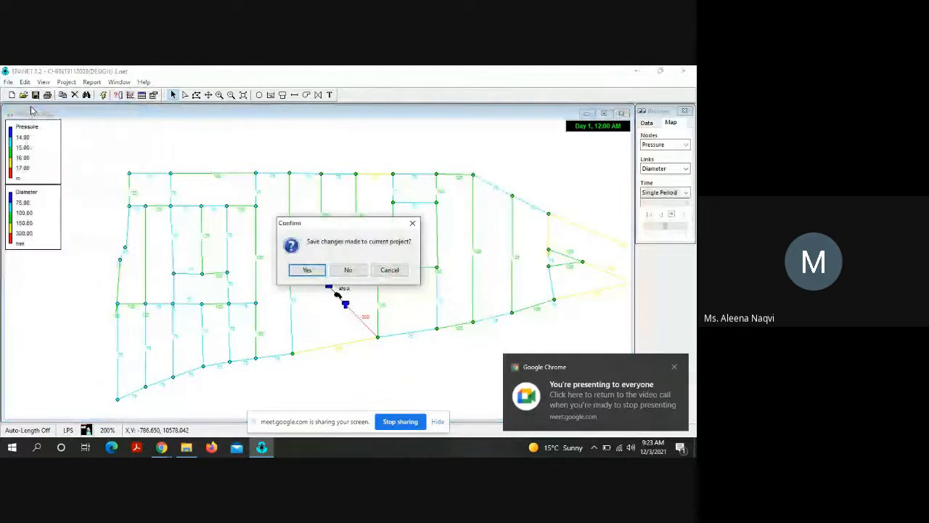
left_click(304, 269)
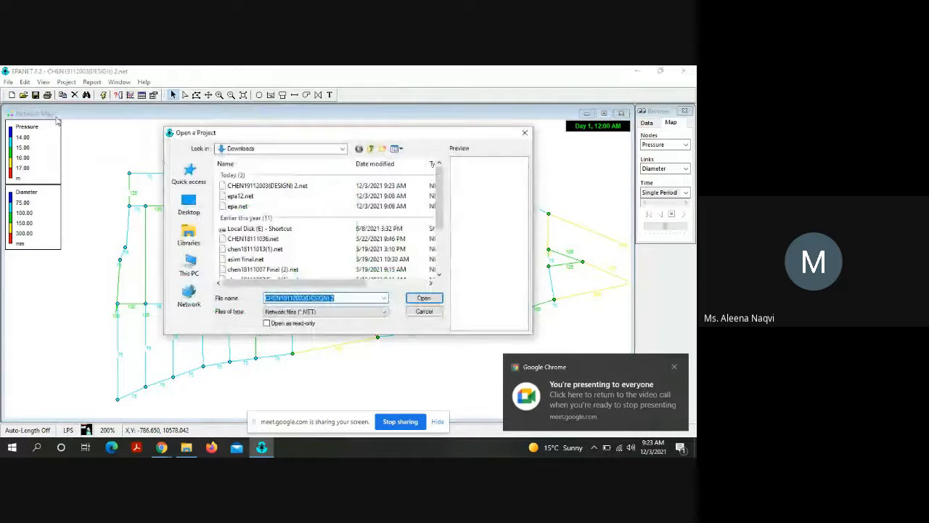
left_click(353, 300)
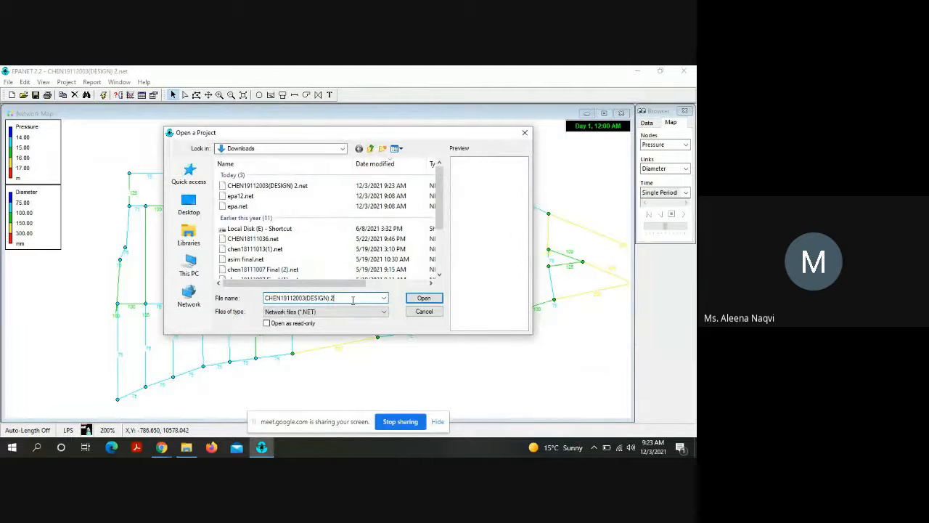
left_click(270, 188)
left_click(247, 196)
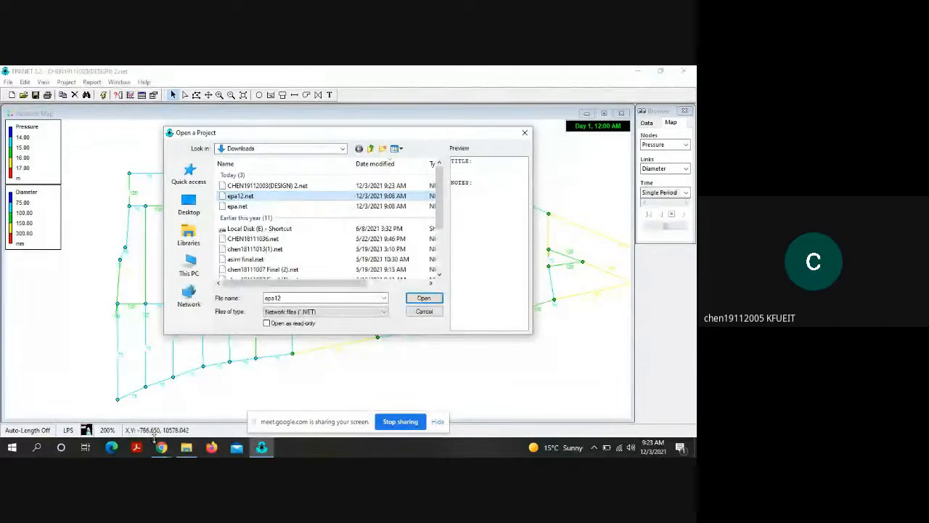
left_click(427, 302)
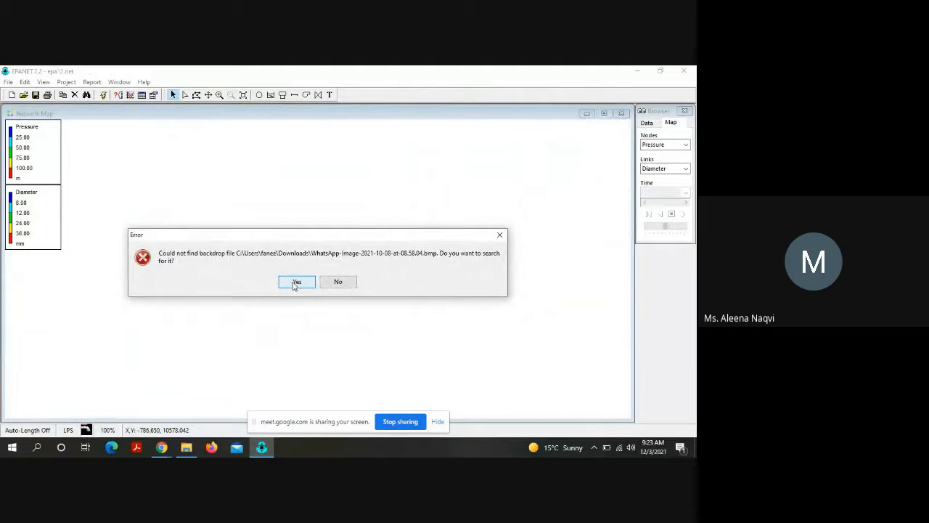
Step: Locate the missing backdrop by choosing the image 1. BMP in the Water and Wastewater folder
left_click(297, 283)
left_click(463, 260)
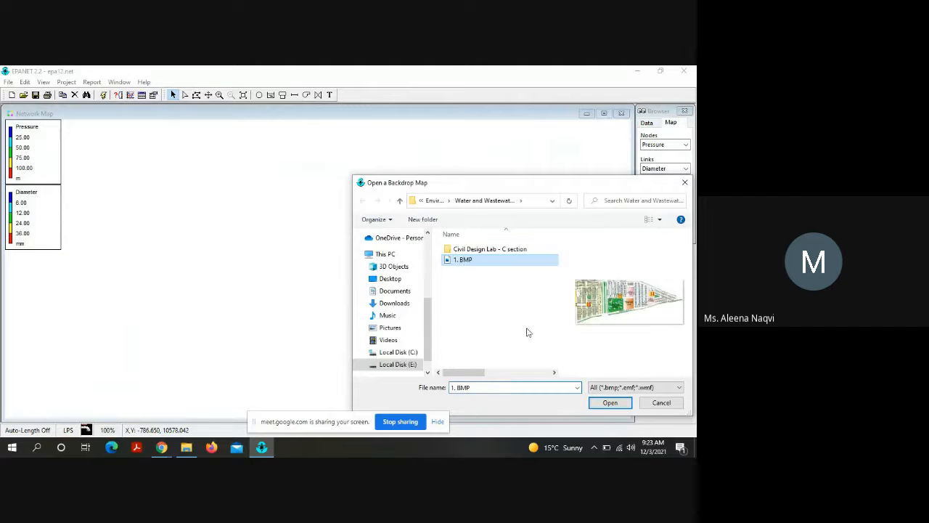
left_click(610, 403)
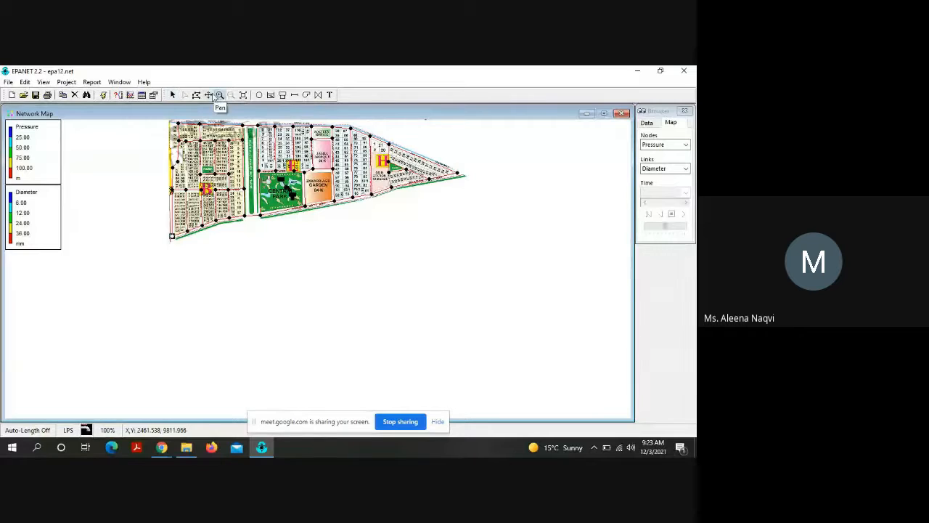
Step: Run the hydraulic analysis on the opened network and read its status report for errors before closing it
left_click(208, 95)
left_click(220, 94)
left_click(314, 178)
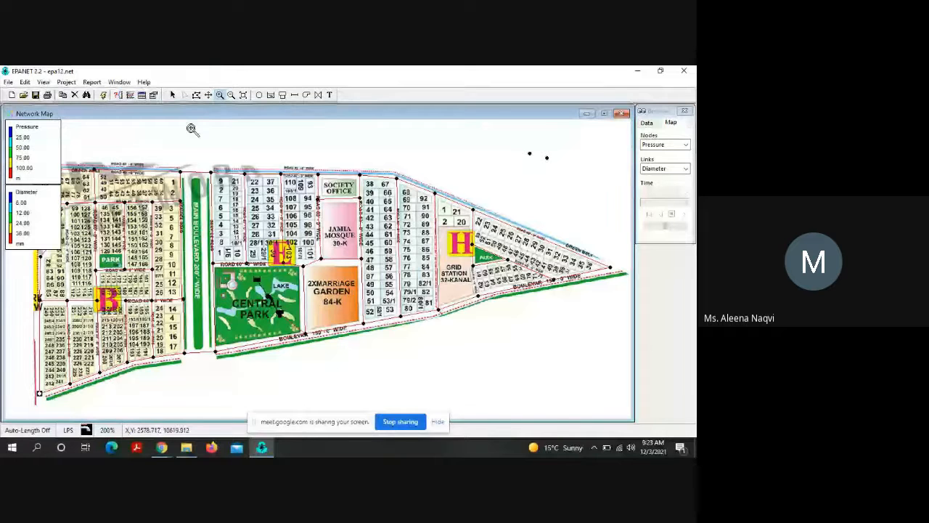
left_click(104, 95)
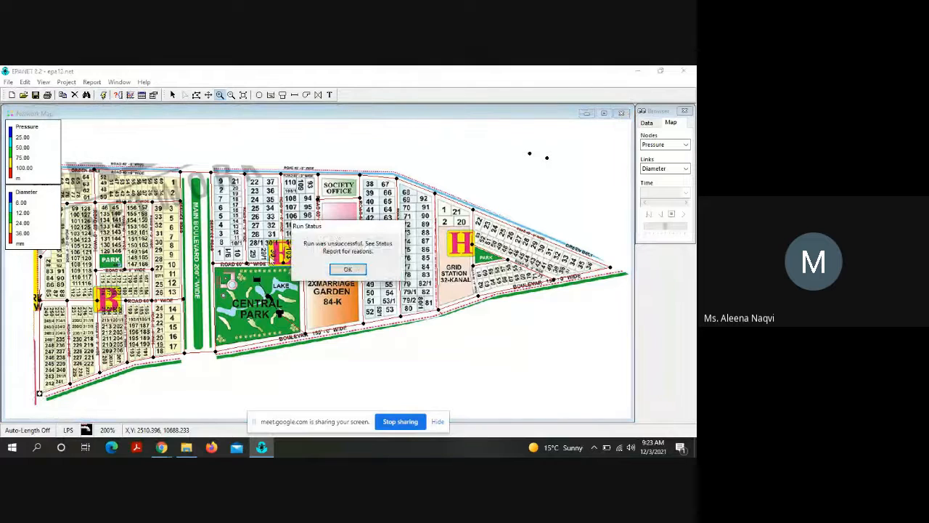
left_click(350, 269)
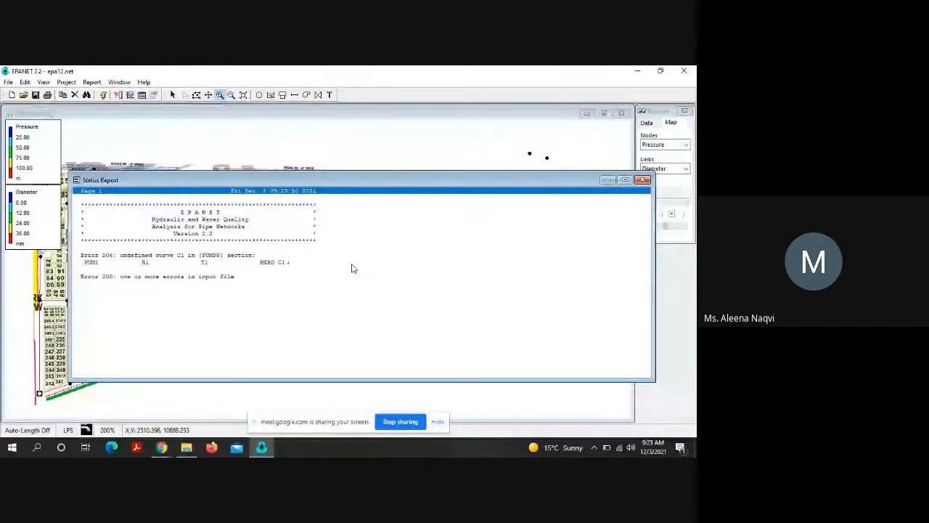
left_click(644, 180)
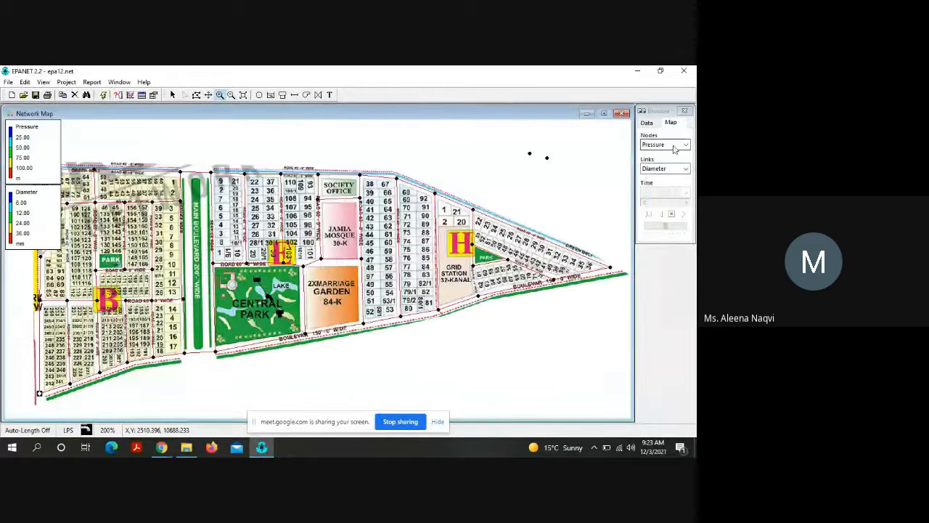
Step: Review pump curves C1 and C2 in the Curve Editor, closing each without changes
left_click(647, 123)
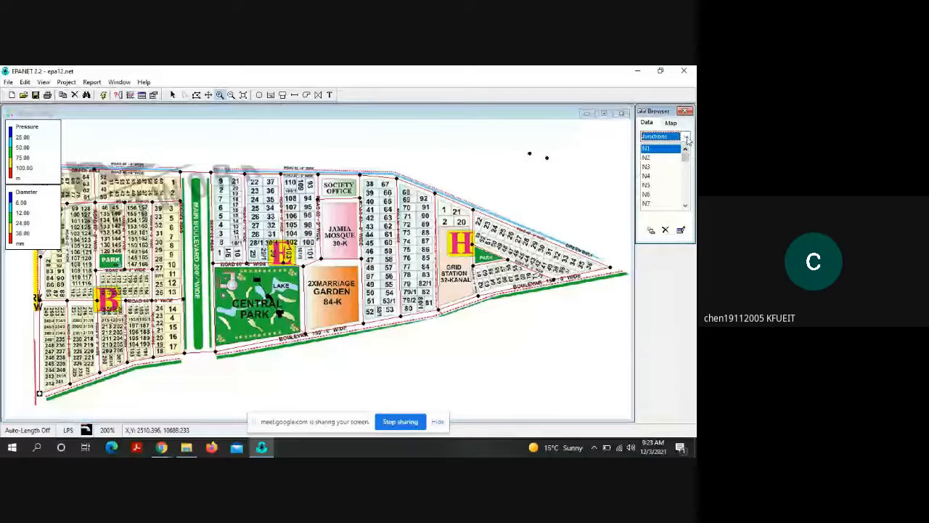
left_click(686, 137)
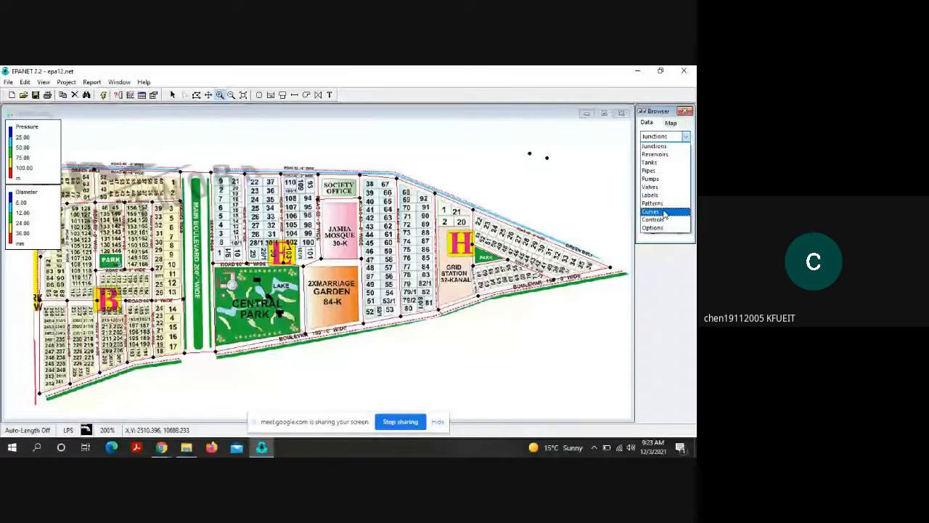
left_click(665, 212)
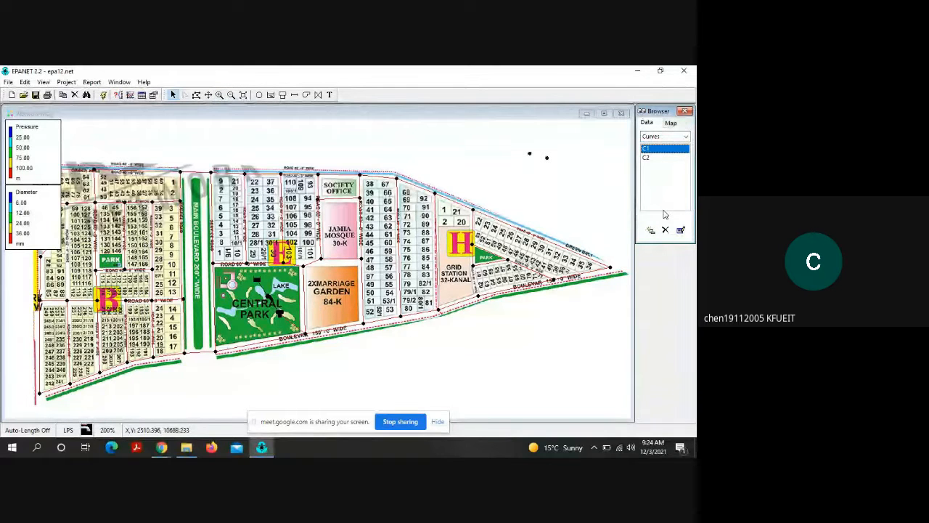
left_click(663, 158)
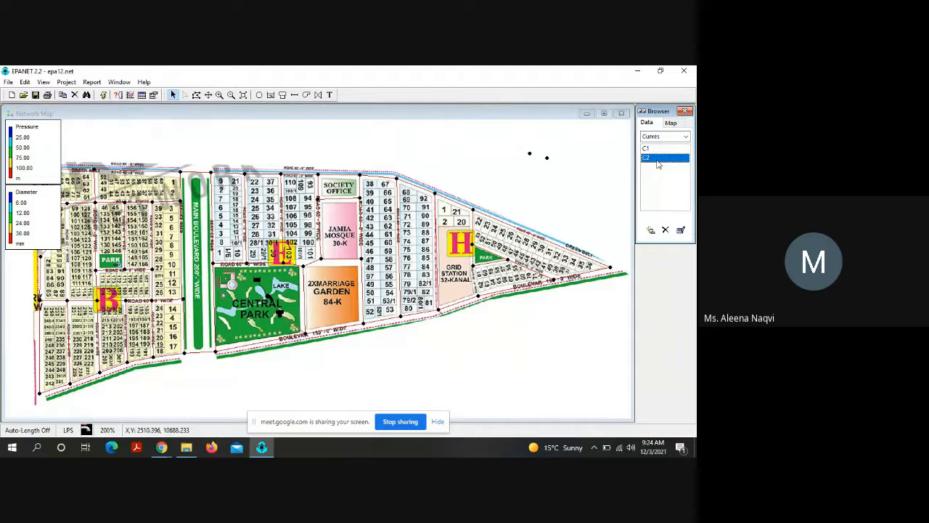
double_click(652, 149)
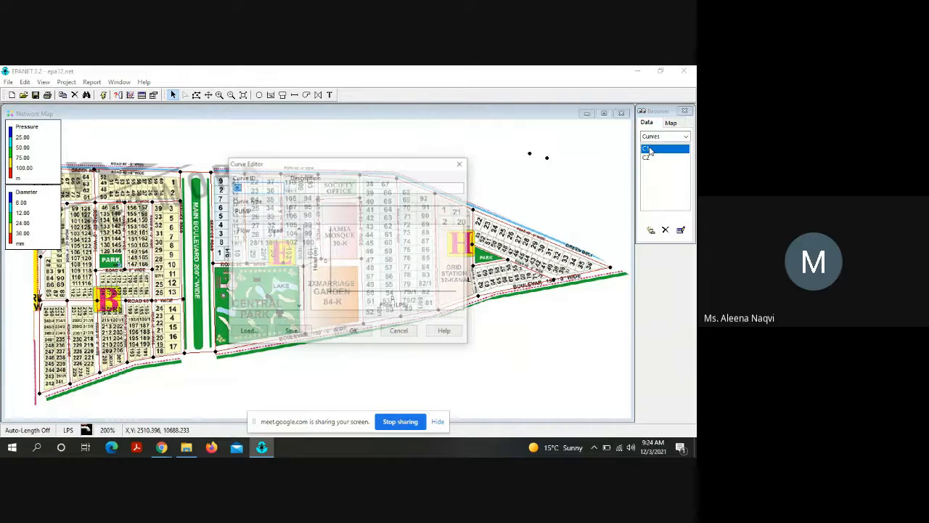
left_click(462, 164)
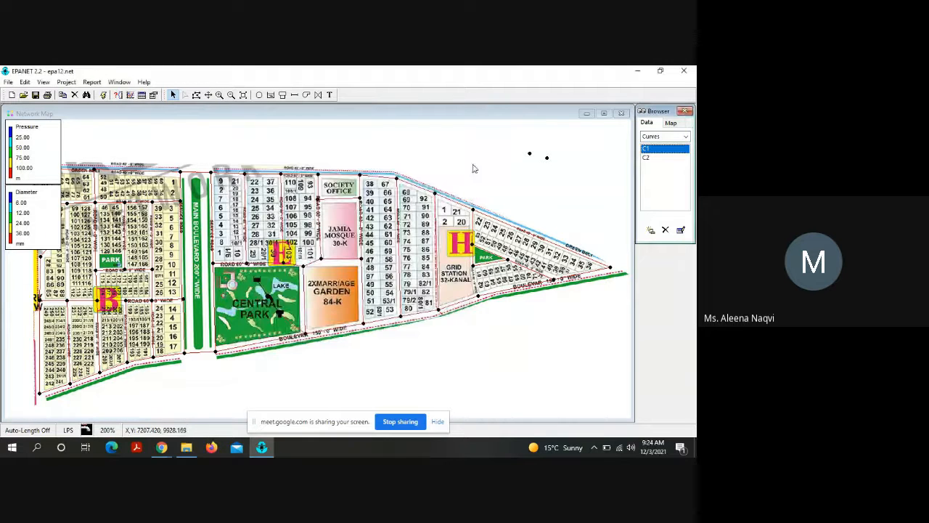
double_click(647, 159)
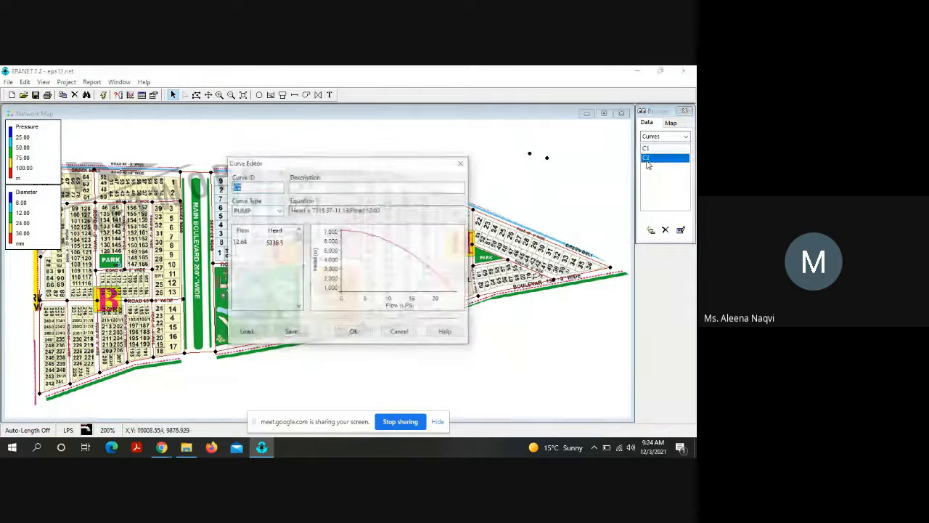
left_click(462, 164)
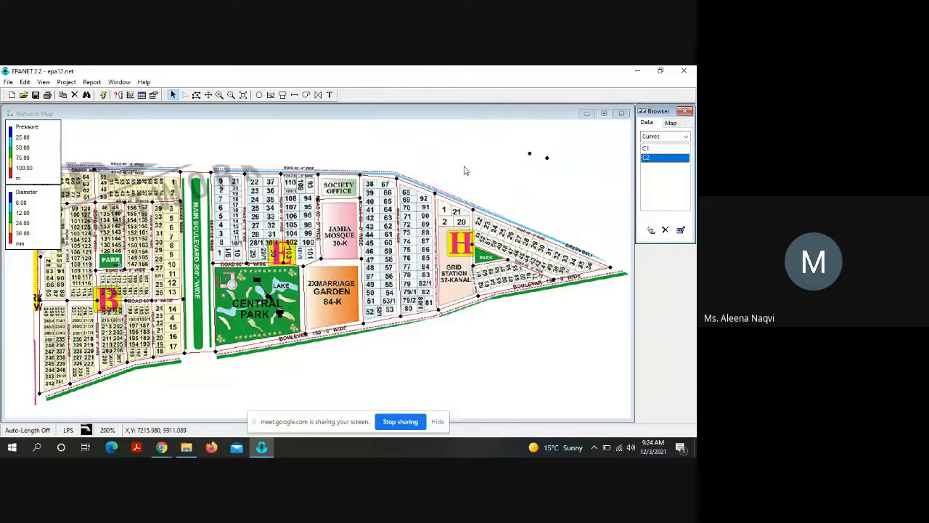
Step: Delete curve C1 from the network's curves and confirm the deletion
left_click(651, 149)
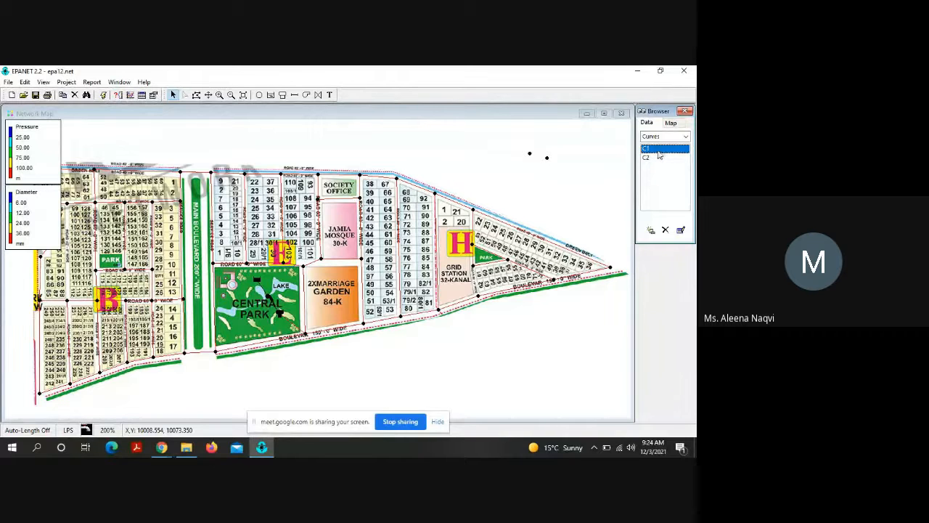
left_click(666, 231)
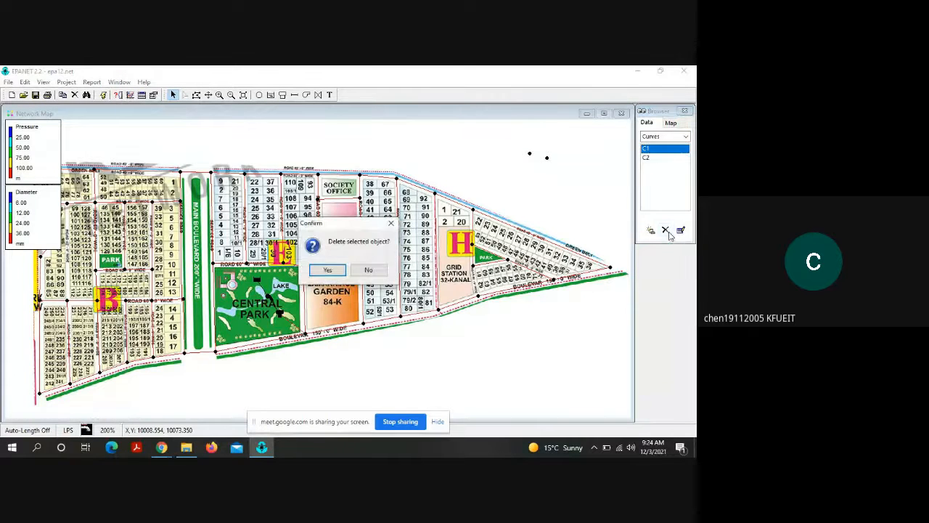
left_click(328, 272)
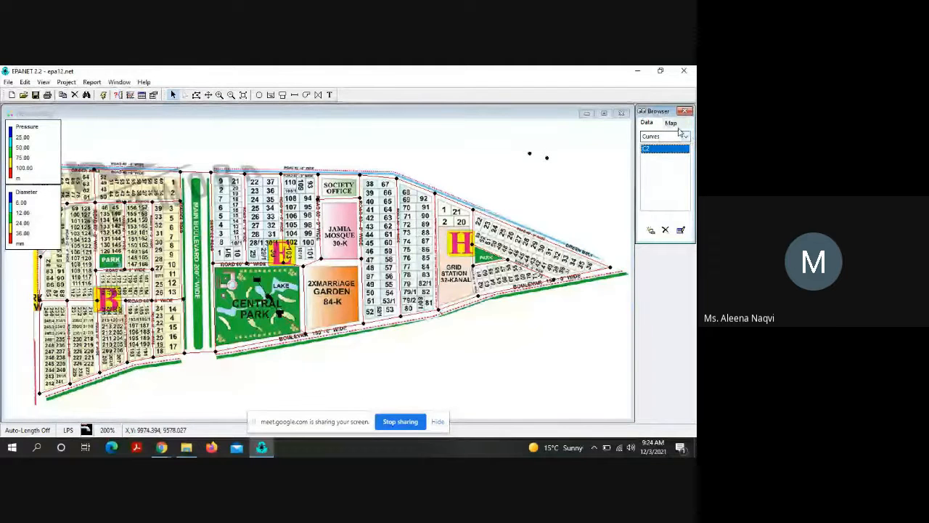
Step: Assign curve C2 as the pump curve of pump PUM1 and close its properties
left_click(684, 136)
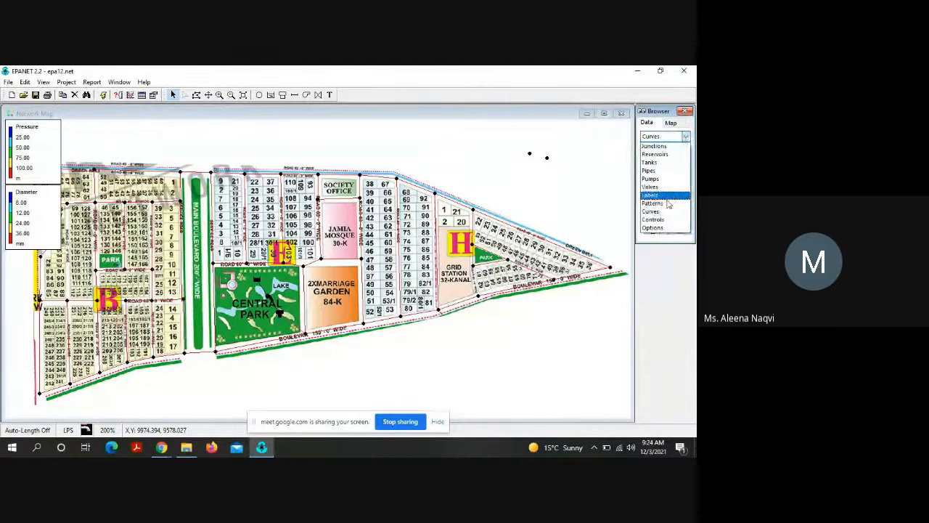
left_click(651, 178)
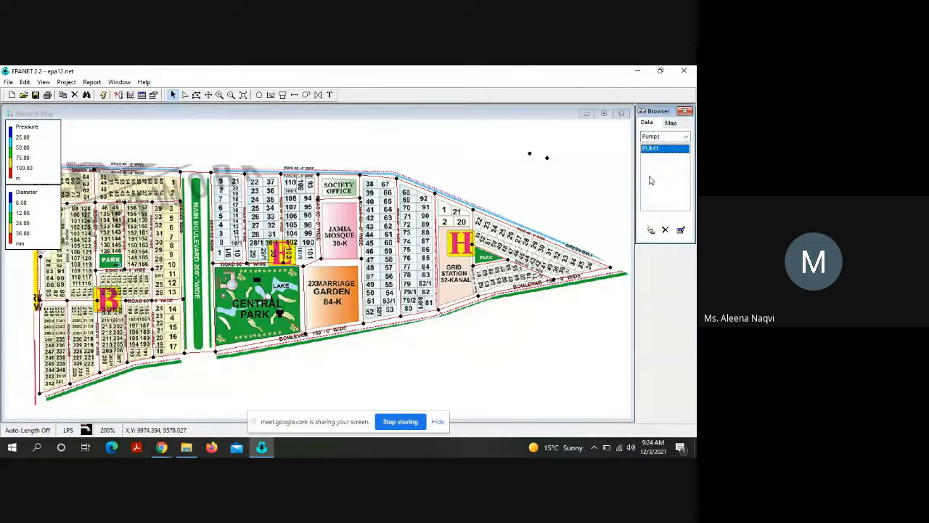
double_click(651, 149)
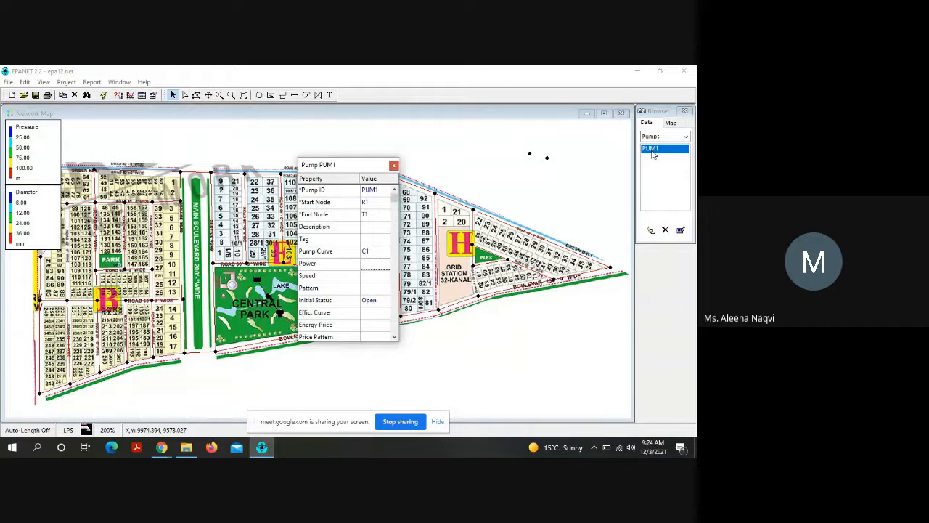
left_click(379, 251)
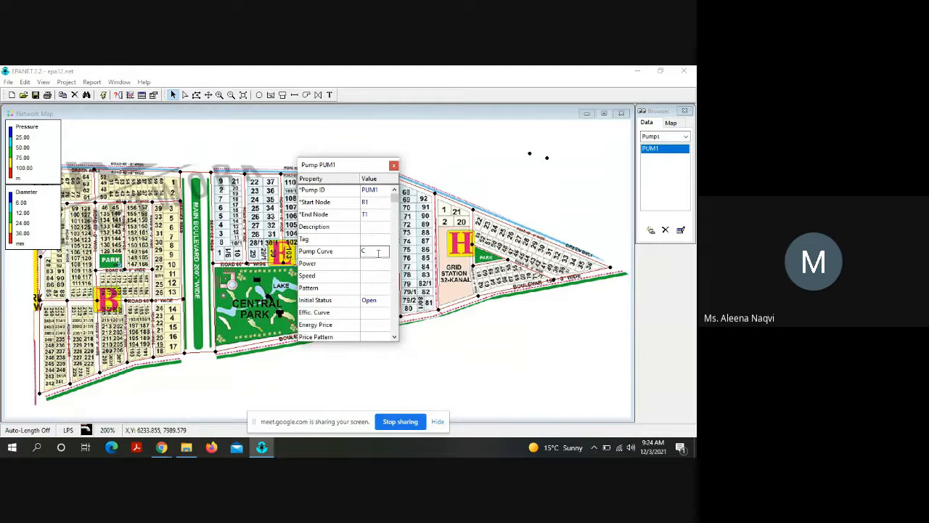
type("2")
key("Return")
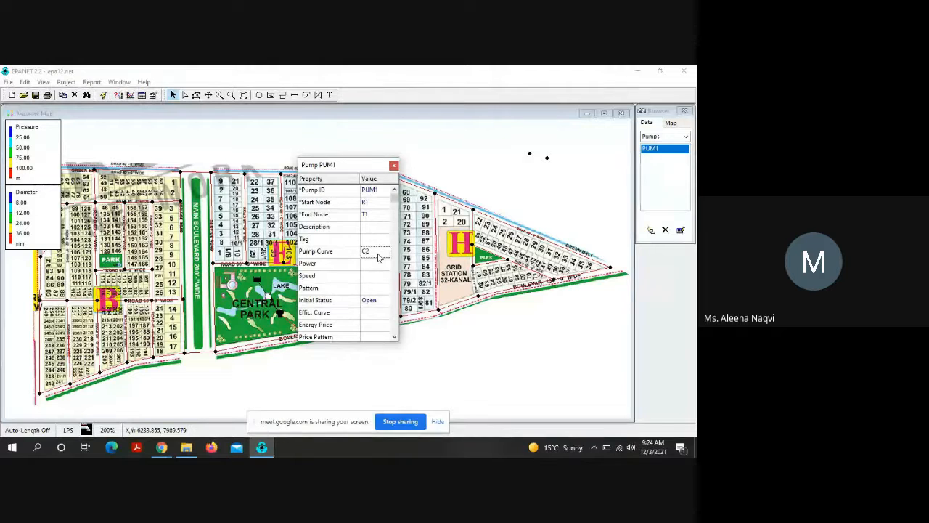
left_click(394, 165)
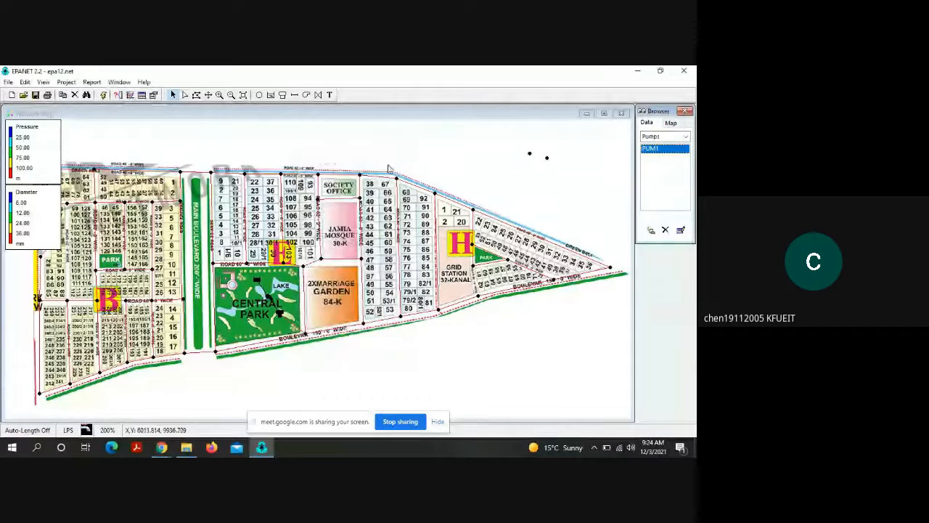
Step: Run the hydraulic analysis with the reassigned pump curve, read the status report for errors and close it
left_click(104, 95)
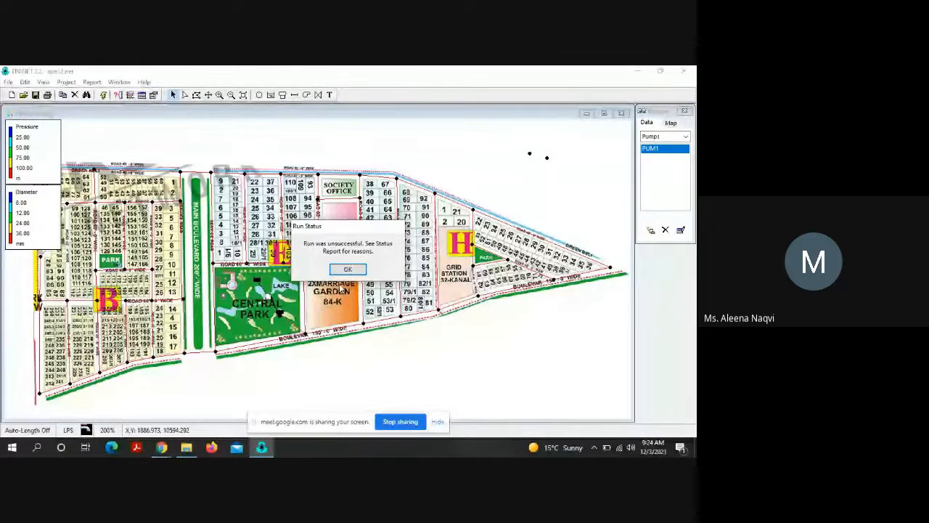
left_click(342, 272)
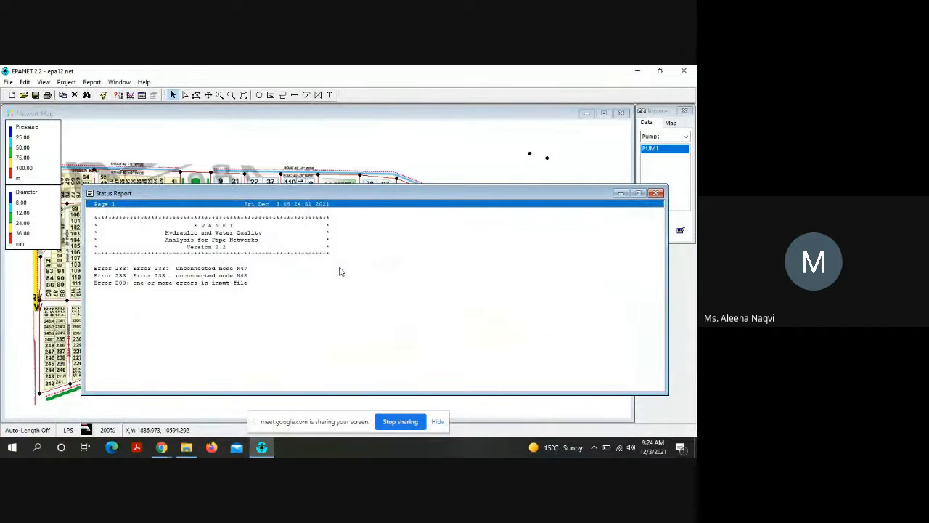
left_click(657, 193)
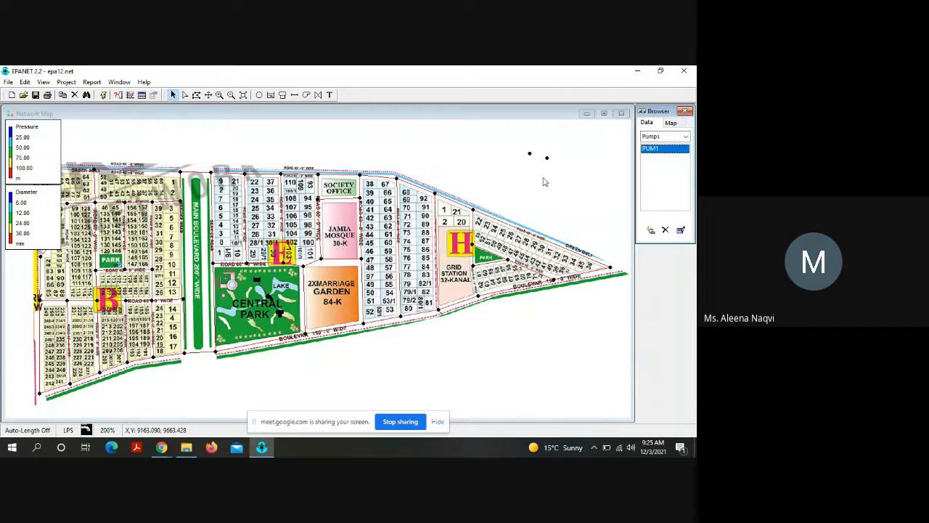
Step: Delete the two unconnected junctions N47 and N48 outside the network, confirming each deletion
left_click(551, 182)
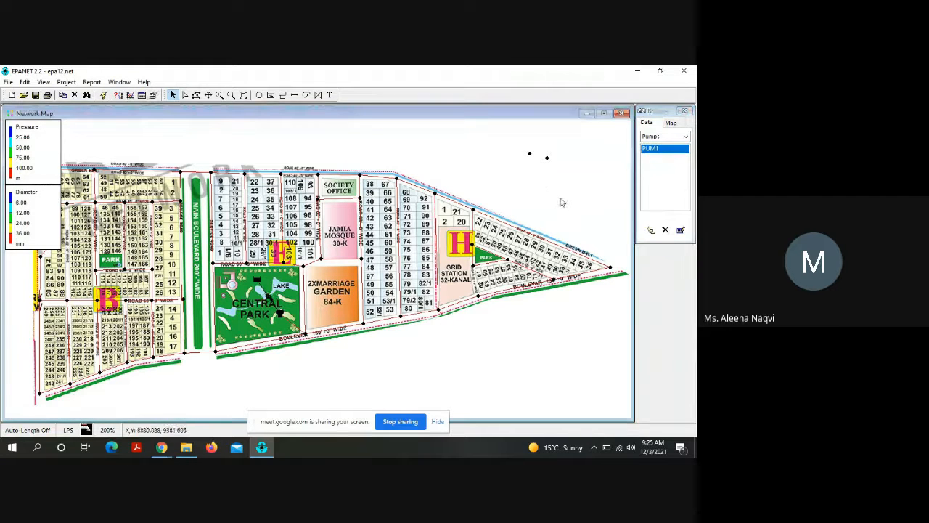
left_click(530, 155)
right_click(530, 154)
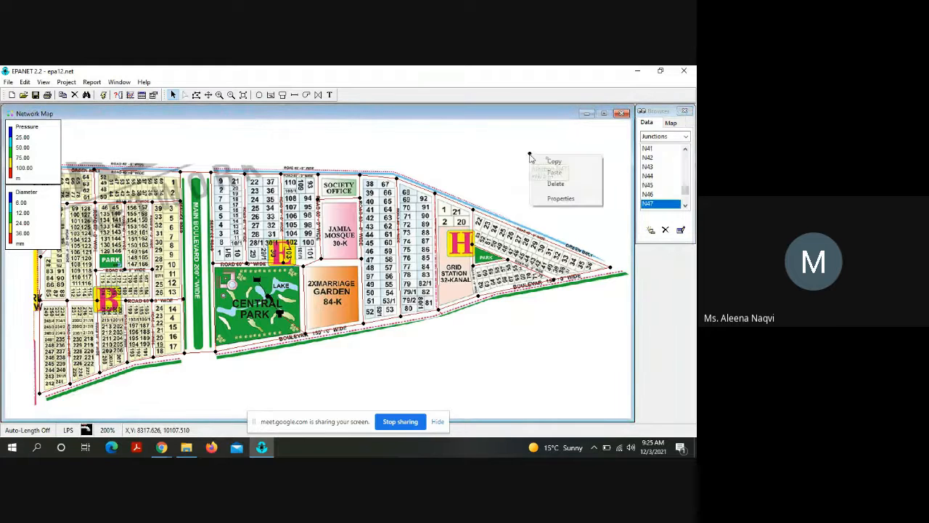
left_click(556, 184)
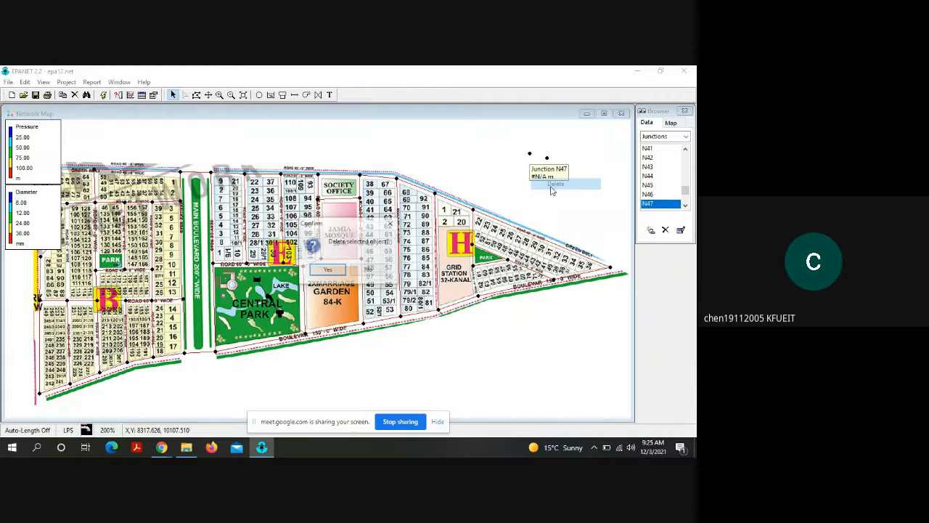
key("Return")
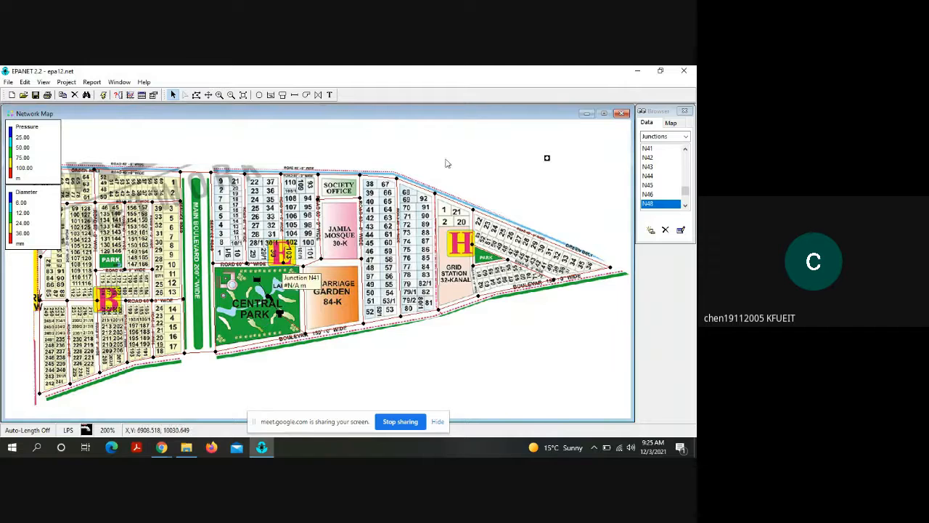
right_click(548, 158)
left_click(572, 187)
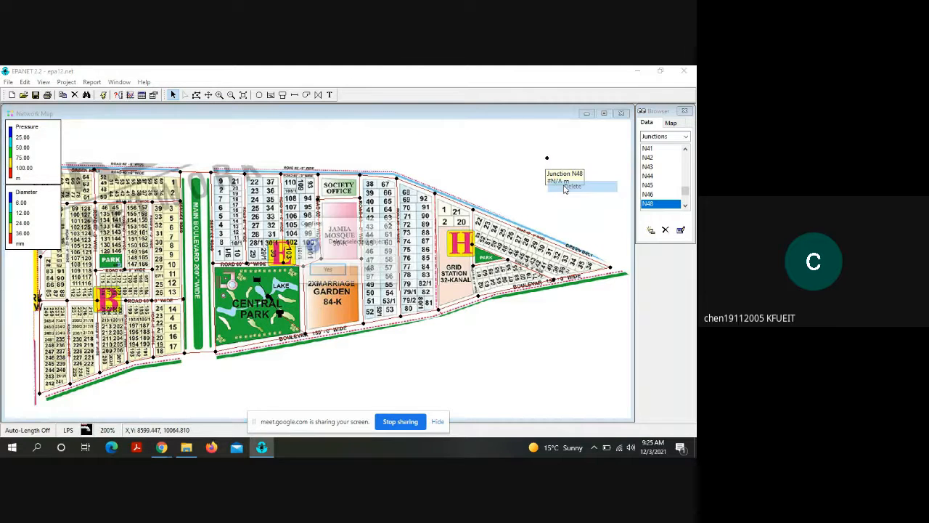
left_click(327, 270)
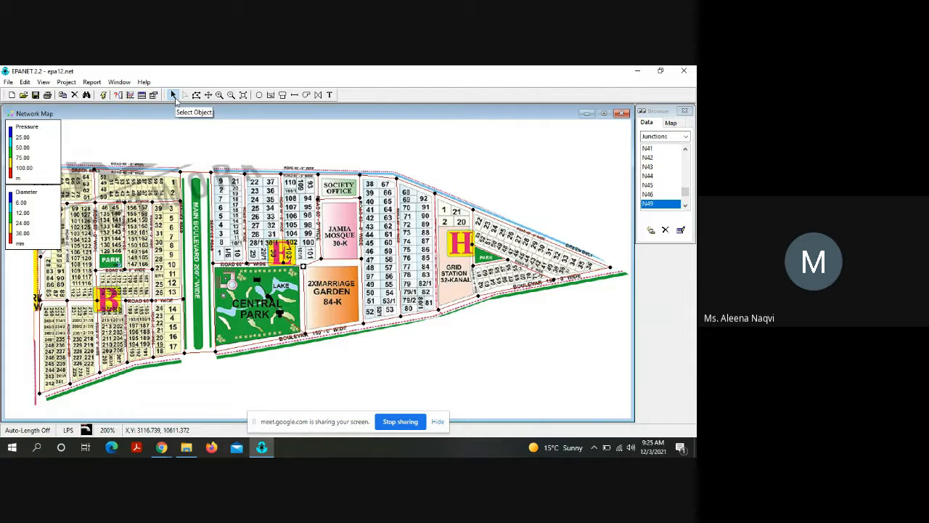
Step: Rerun the hydraulic analysis without the stray junctions, read the status report's warnings and close it
left_click(103, 98)
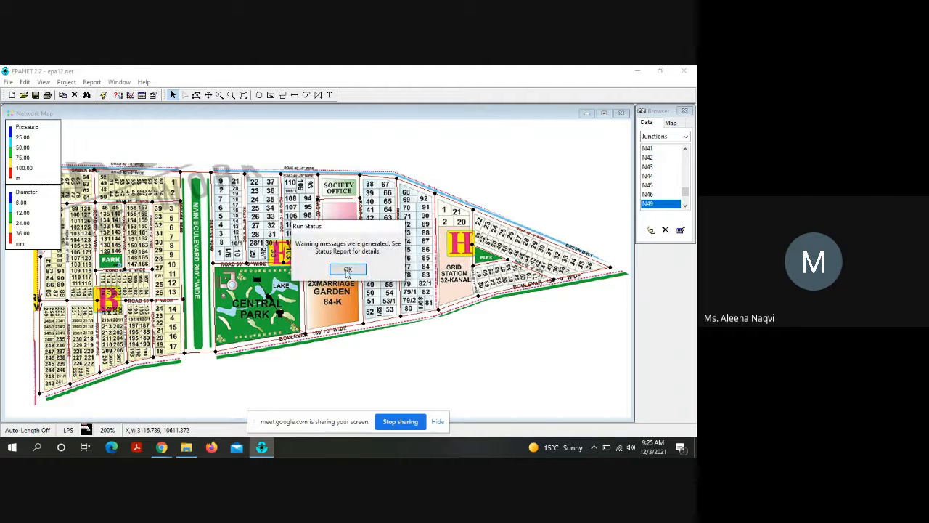
left_click(348, 269)
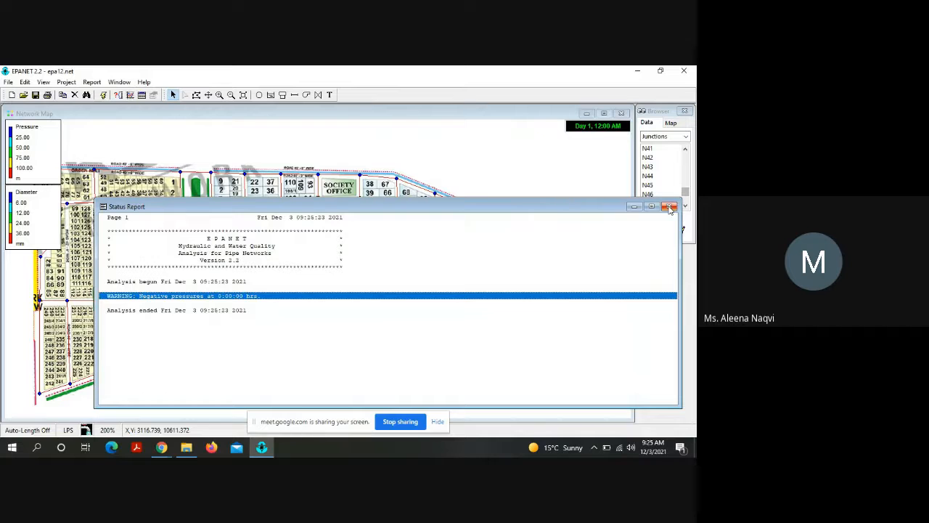
left_click(670, 207)
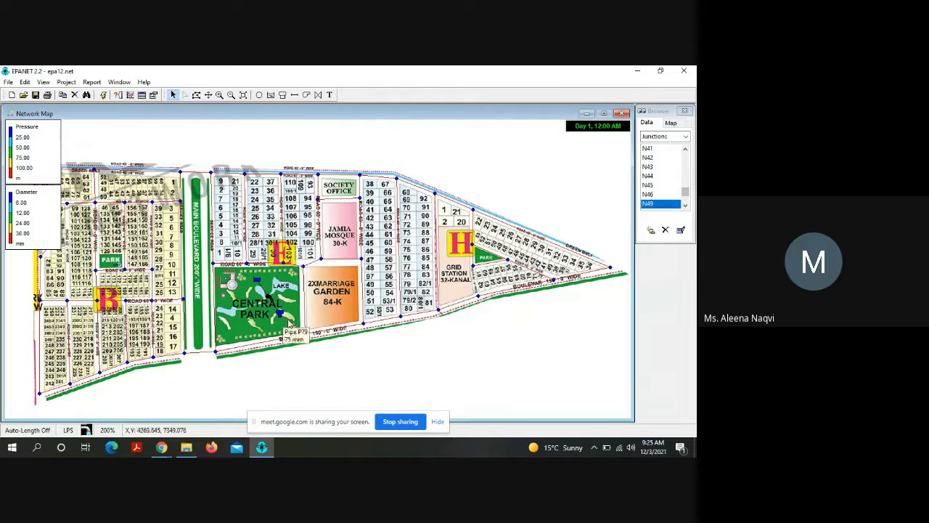
Step: Inspect the properties of pipes P79, P22 and P41 one after another, closing each without changes
double_click(289, 321)
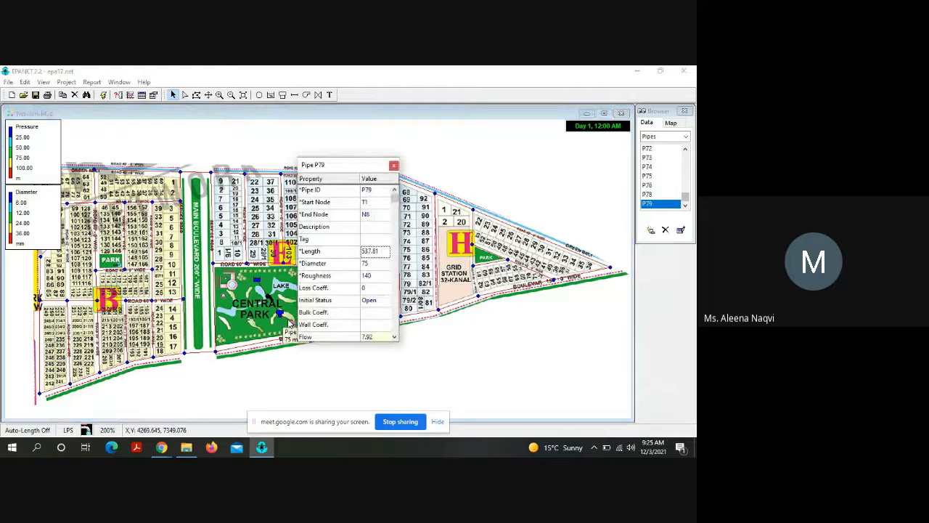
left_click(393, 166)
left_click(415, 186)
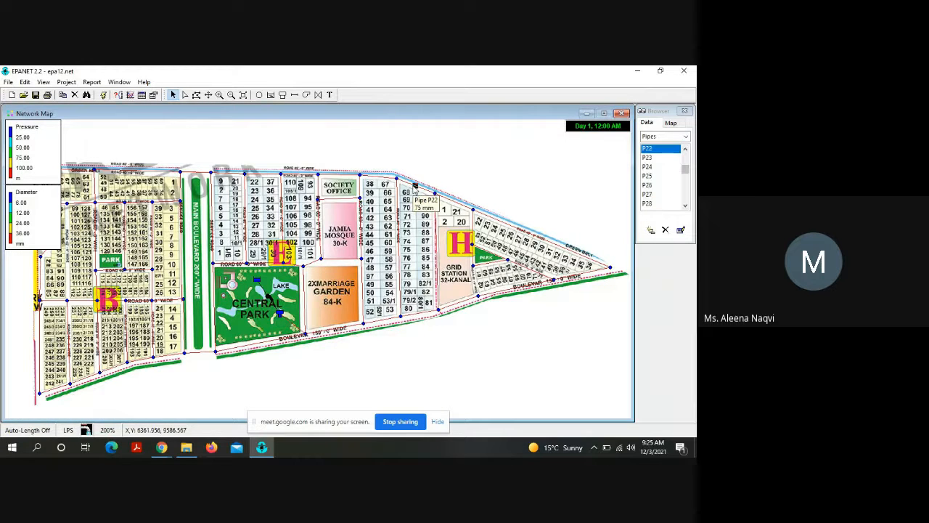
double_click(415, 186)
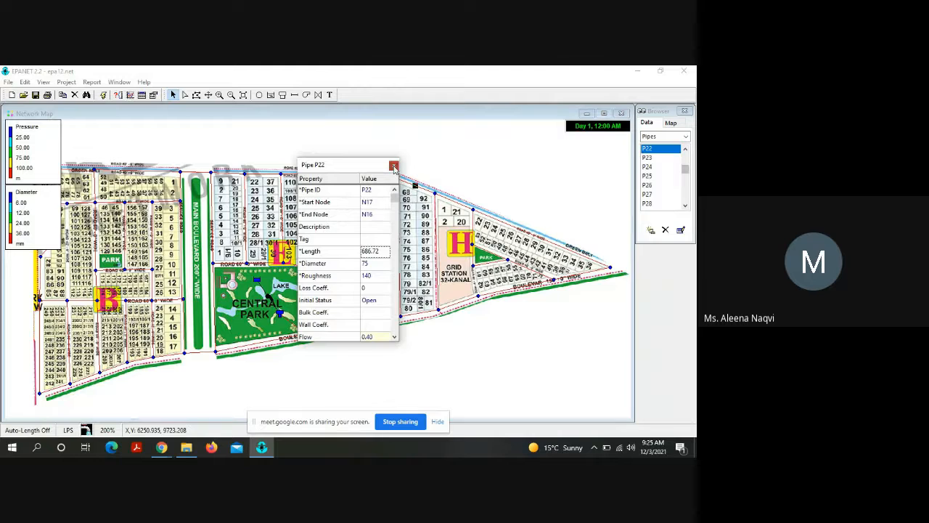
left_click(394, 165)
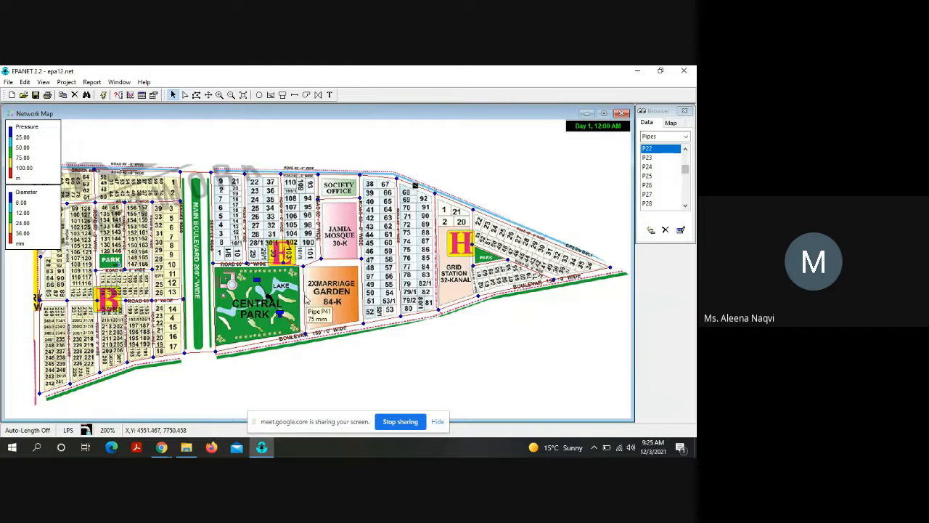
double_click(306, 299)
left_click(393, 165)
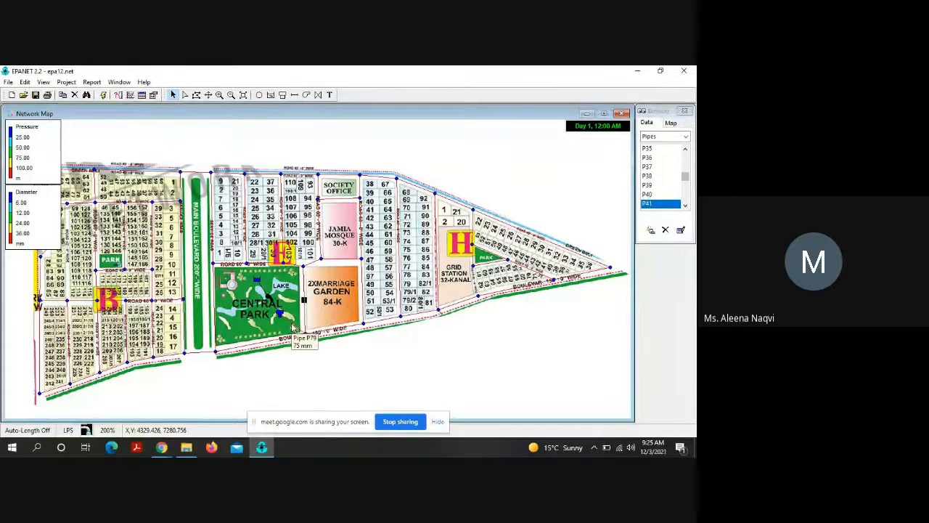
Step: Set the diameter of pipe P79 to 300 mm and rerun the hydraulic analysis
double_click(293, 328)
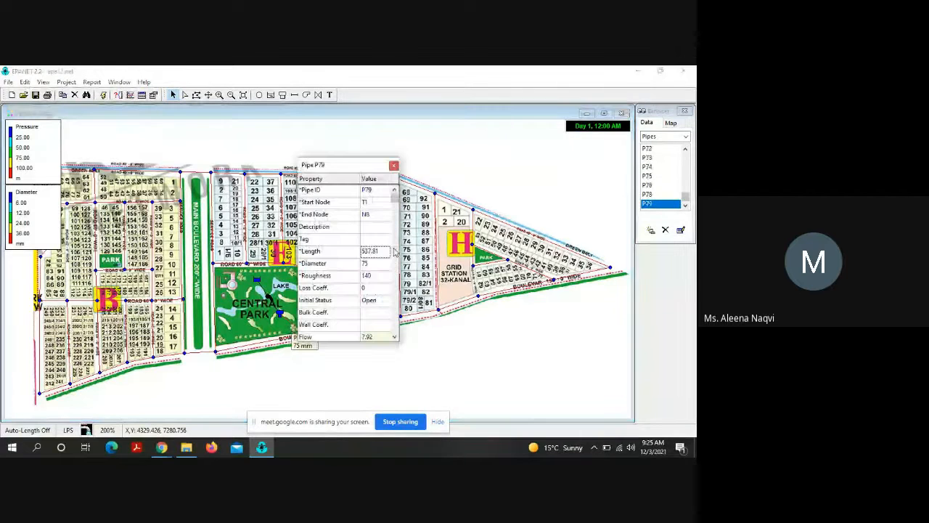
left_click(370, 263)
type("300")
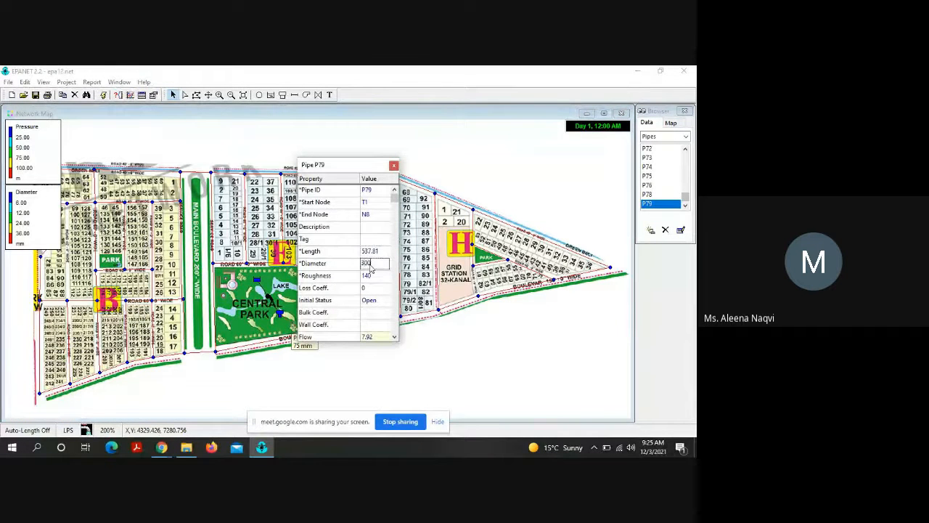
type(".00")
key("Return")
left_click(394, 166)
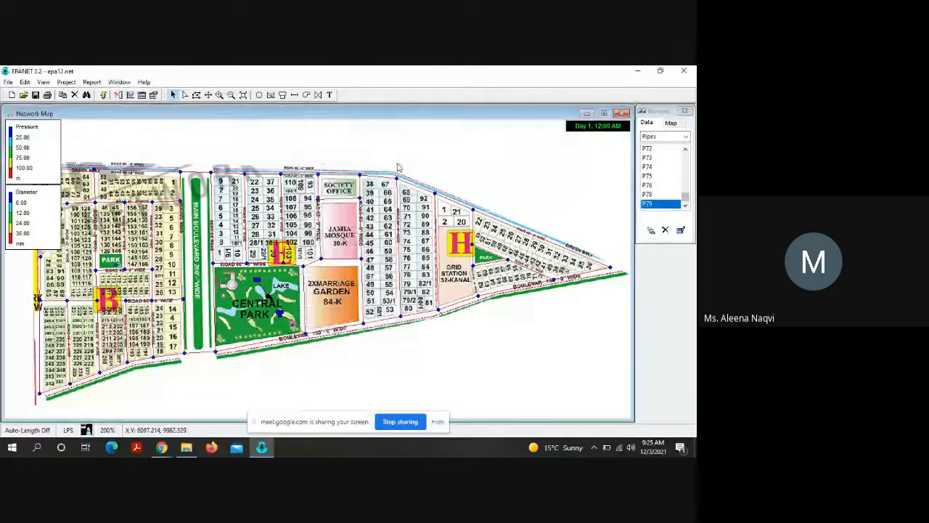
left_click(104, 95)
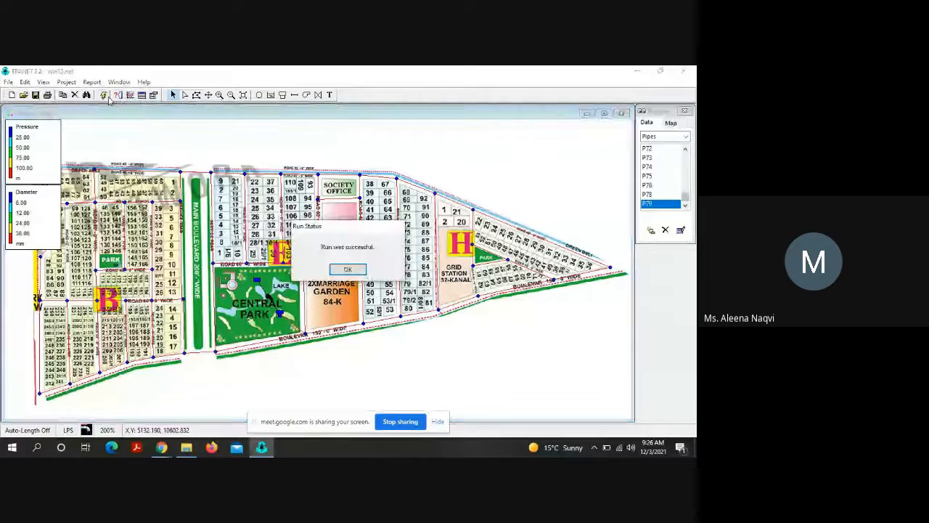
left_click(350, 271)
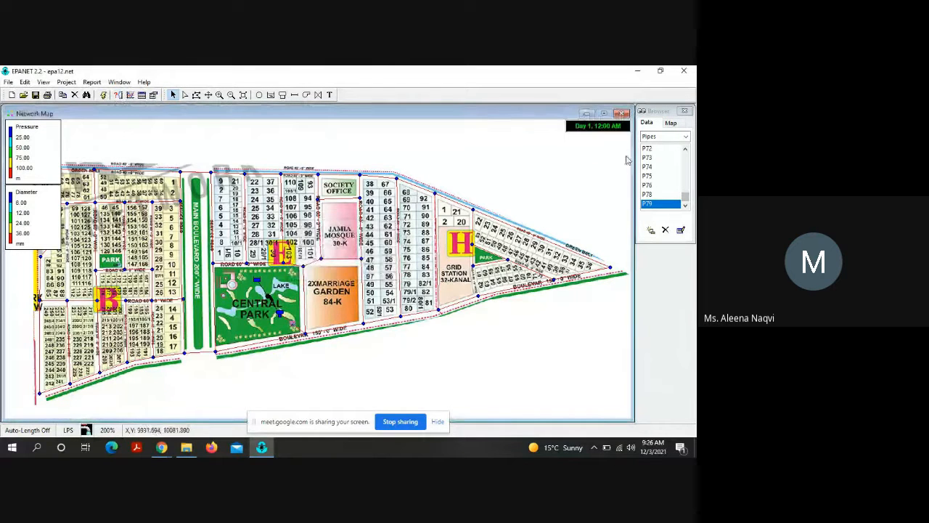
Step: Set the pressure legend's intervals to 14, 15, 16 and 17 m
right_click(30, 143)
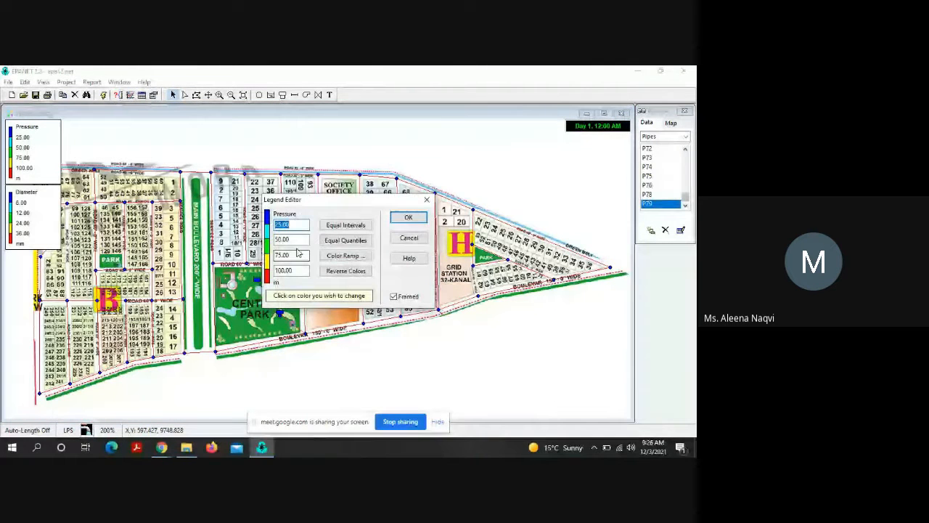
left_click(278, 225)
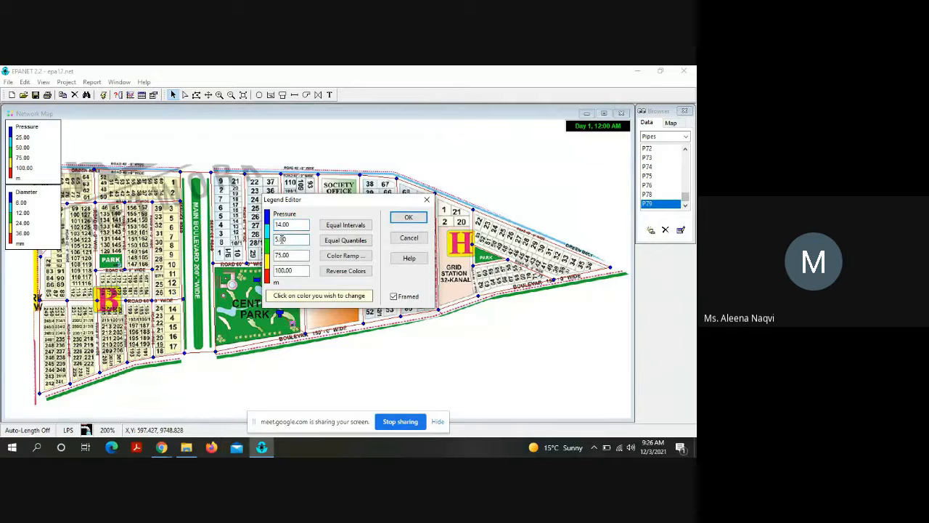
type("1")
left_click(277, 255)
left_click(280, 255)
left_click(285, 270)
left_click(285, 269)
key("BackSpace")
key("BackSpace")
type("7")
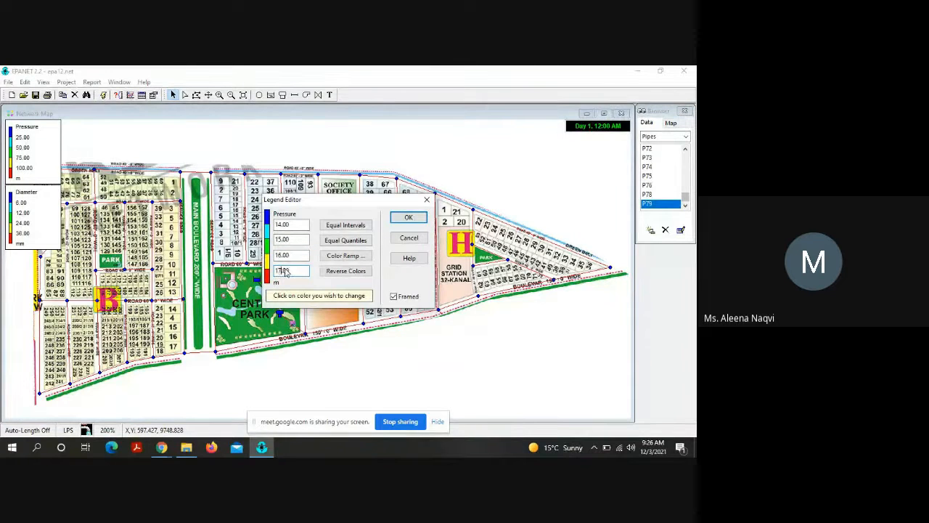
left_click(409, 217)
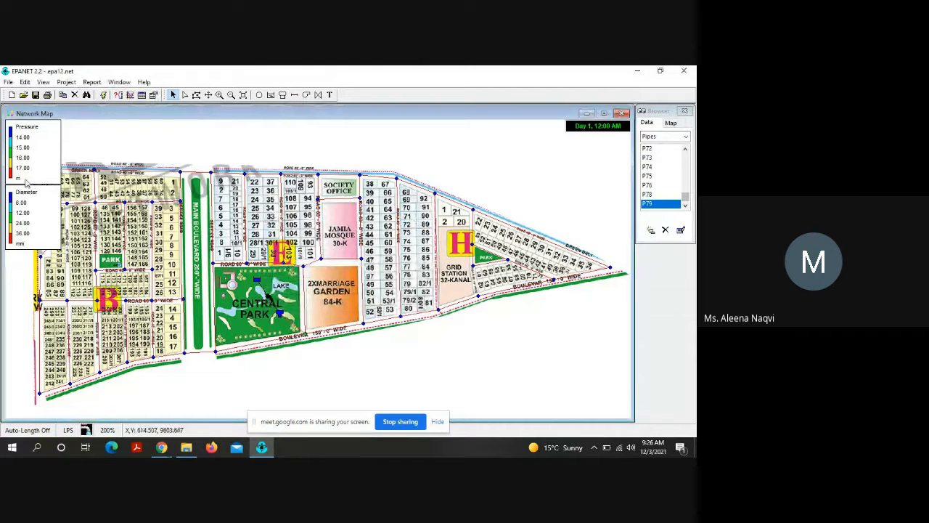
Step: Set the diameter legend's intervals to 75, 100, 150 and 300 mm
double_click(25, 203)
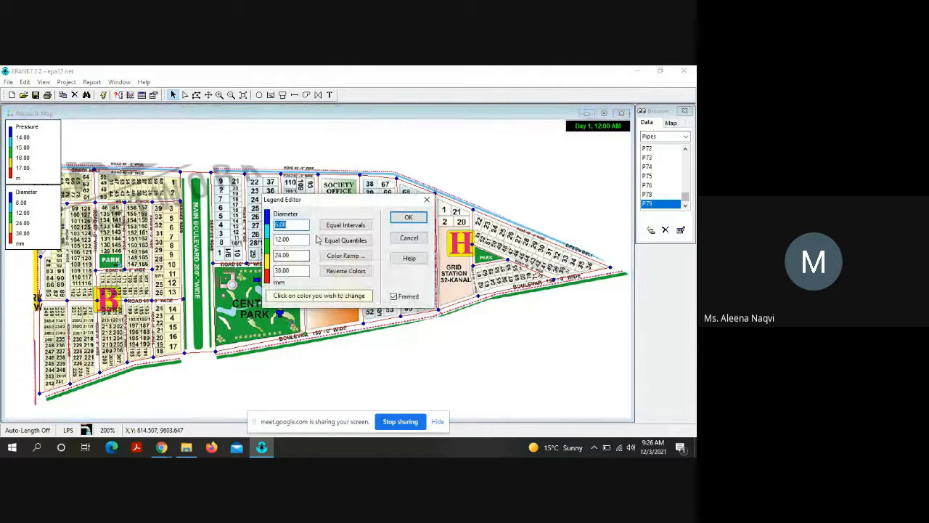
left_click(281, 225)
key("BackSpace")
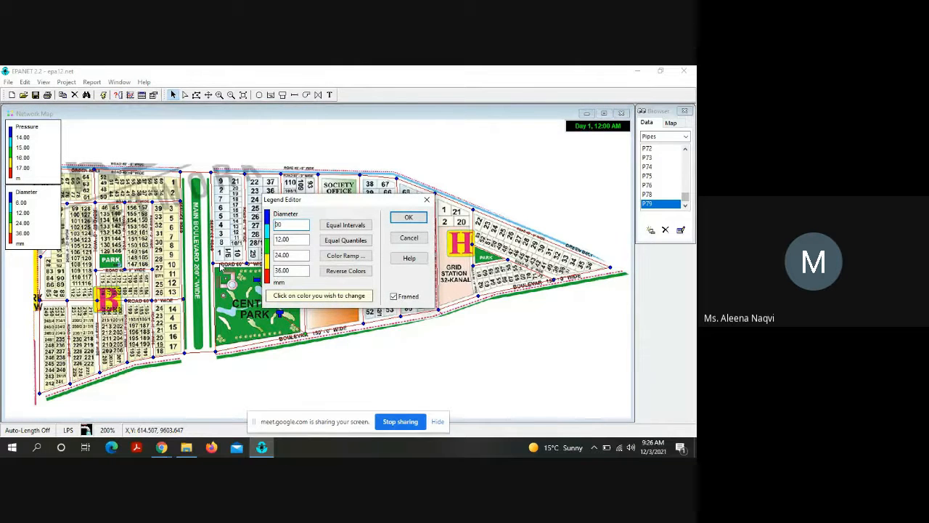
type("75.")
left_click(281, 239)
key("BackSpace")
type("00")
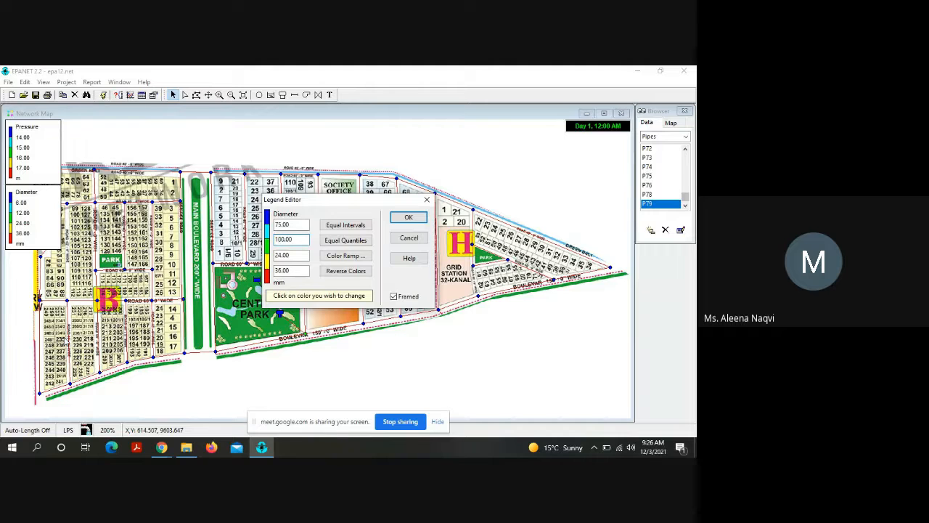
left_click(281, 255)
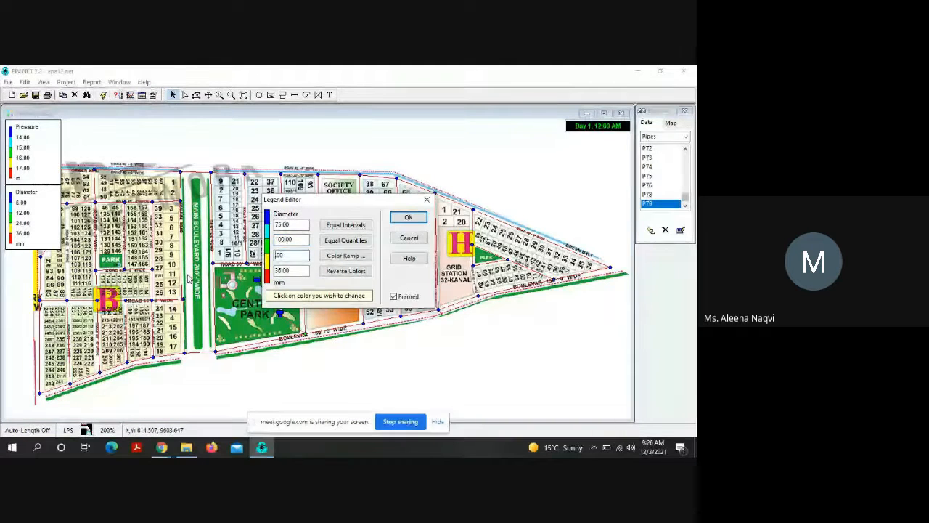
key("BackSpace")
key("BackSpace")
type("150")
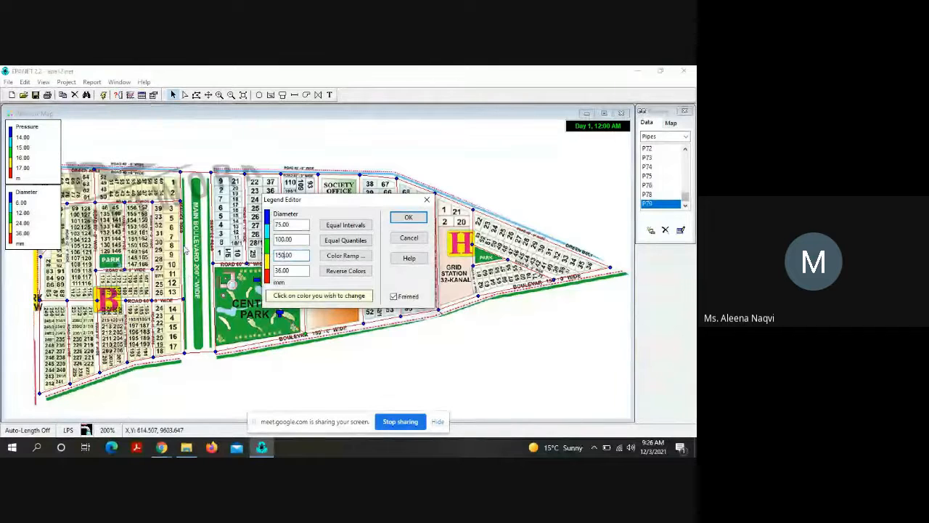
left_click(284, 270)
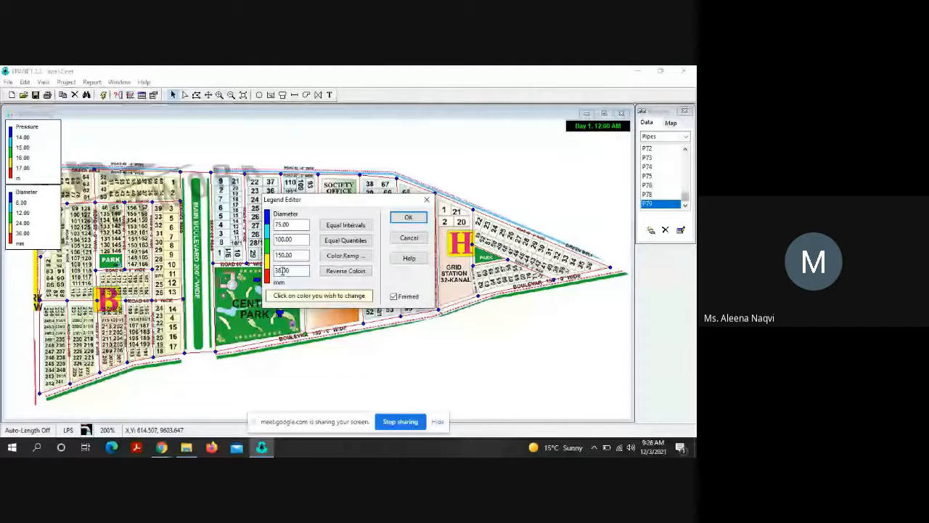
key("BackSpace")
type("00")
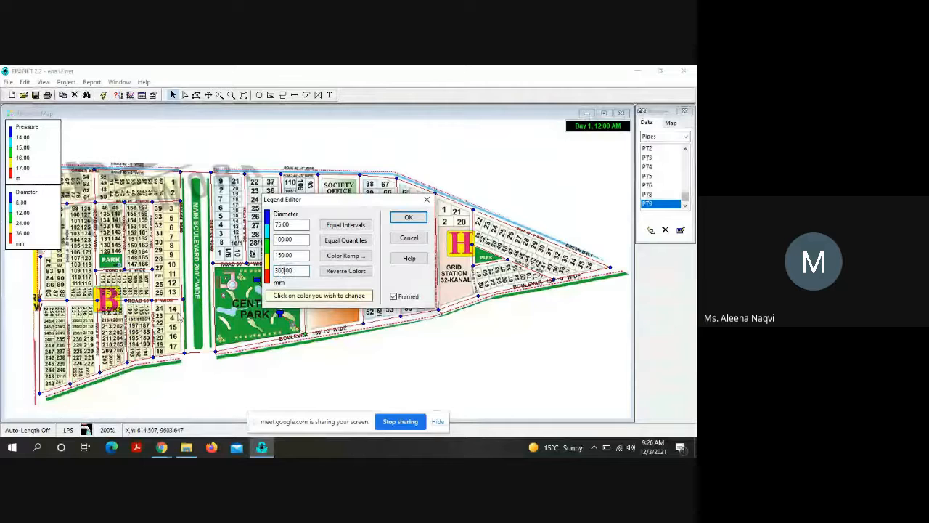
left_click(409, 217)
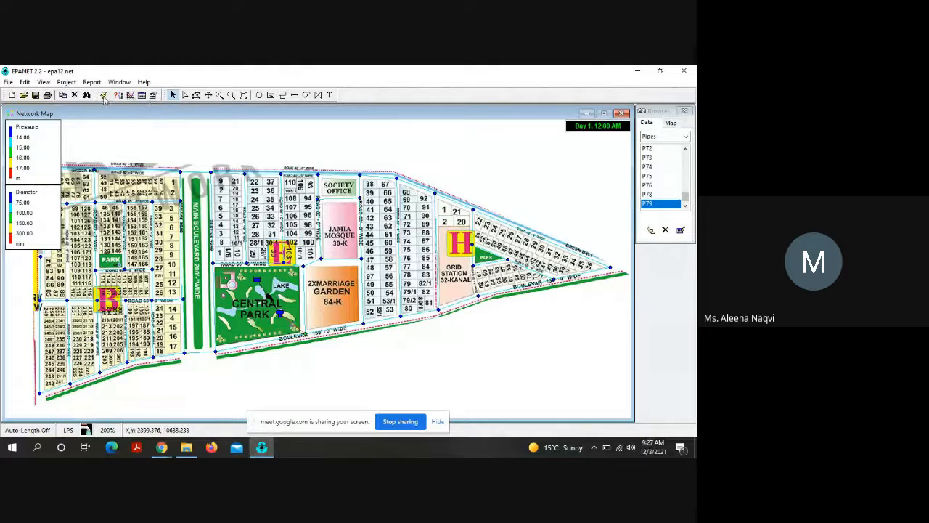
Step: Display link values on the network map and hide the backdrop image
left_click(43, 82)
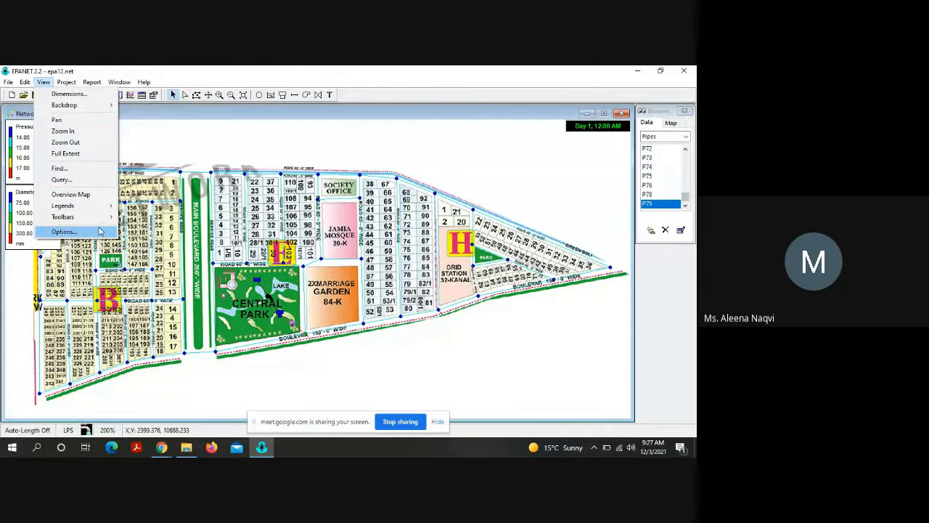
left_click(63, 231)
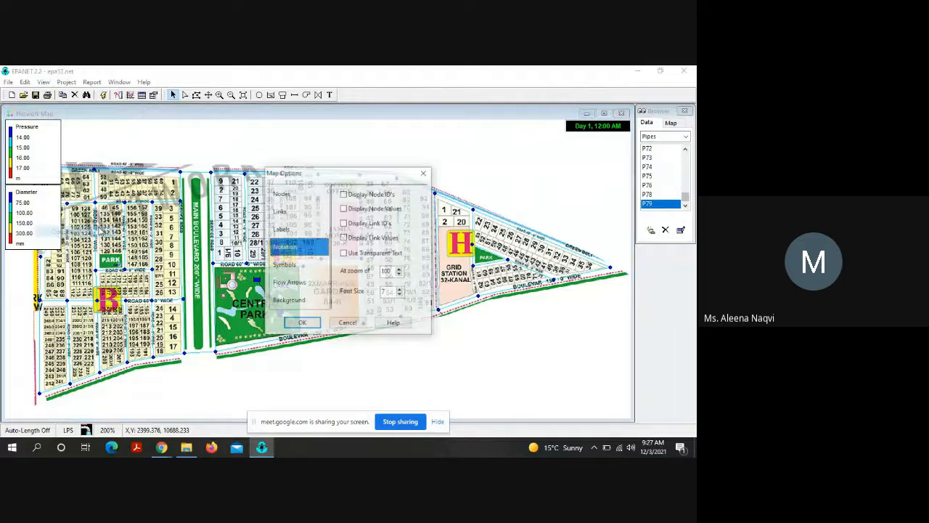
left_click(343, 237)
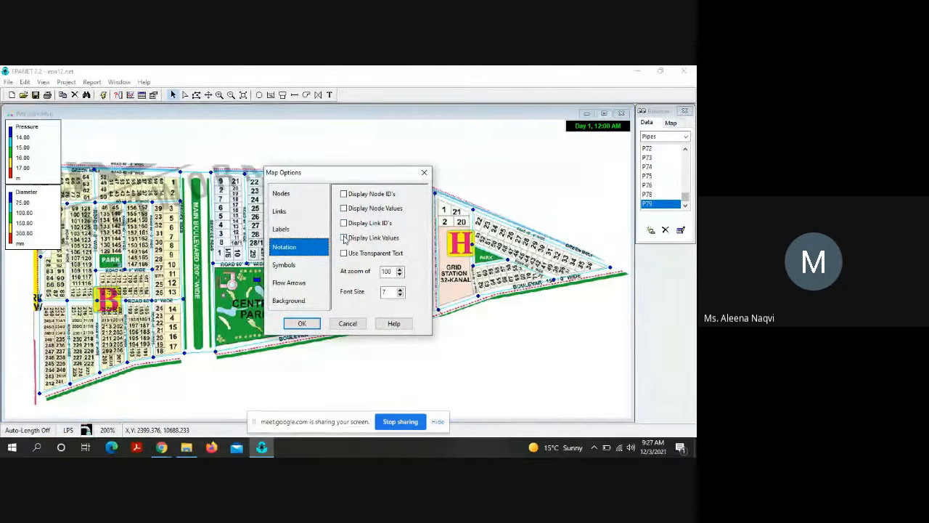
left_click(302, 323)
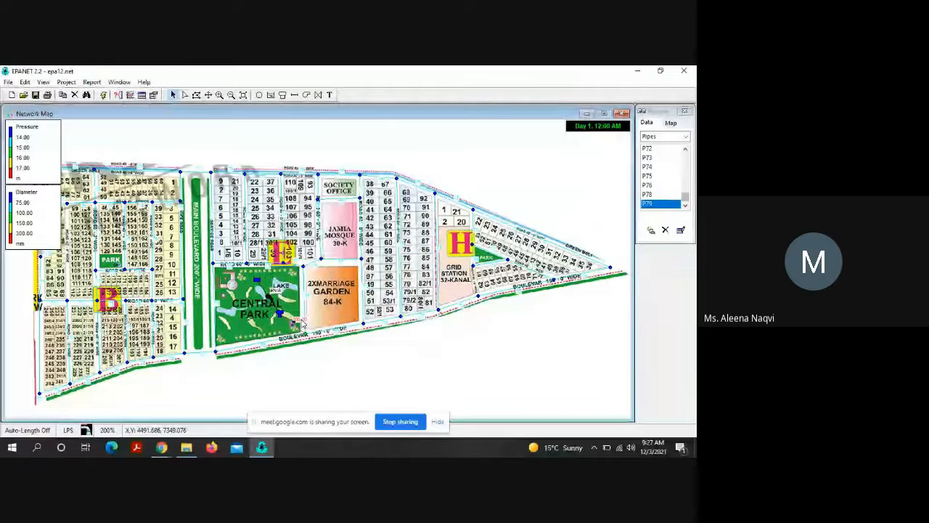
left_click(44, 82)
mouse_move(58, 104)
left_click(136, 115)
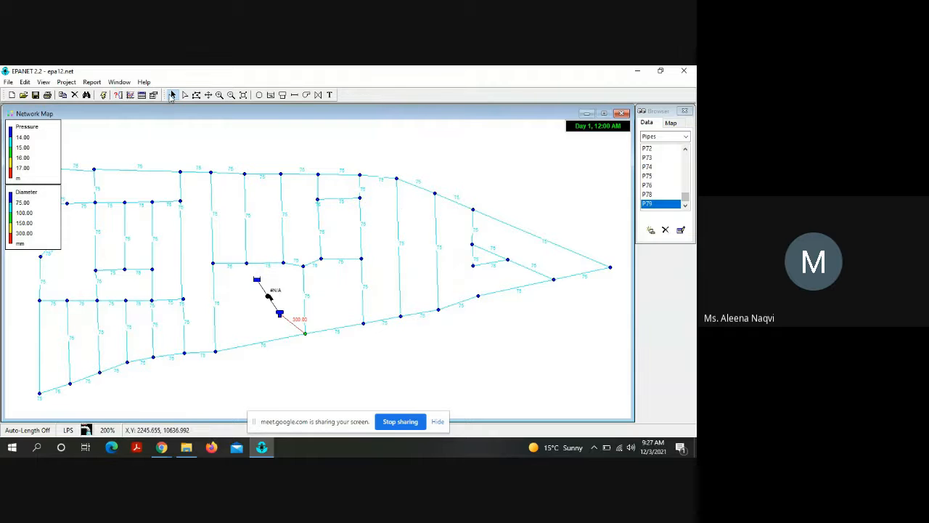
Step: Inspect the properties of pipe P31 on the network's upper edge and close them without changes
double_click(225, 177)
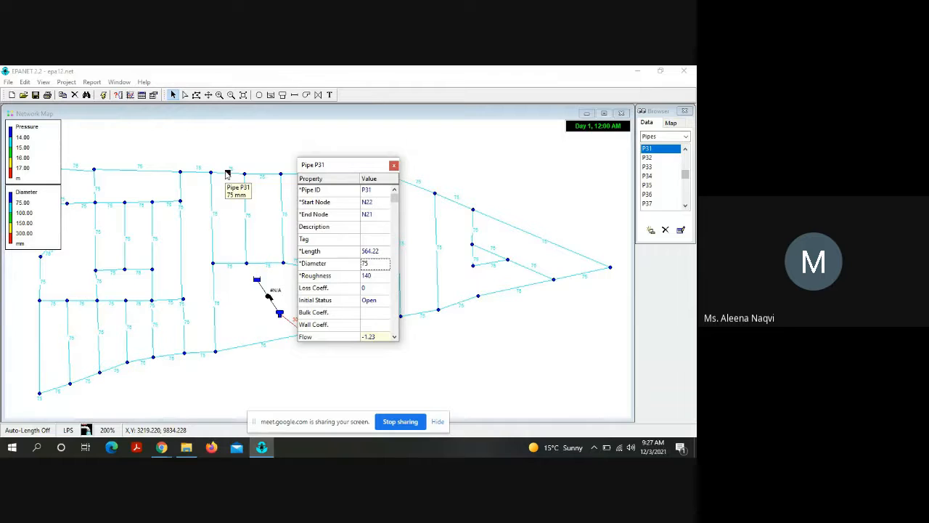
left_click(393, 165)
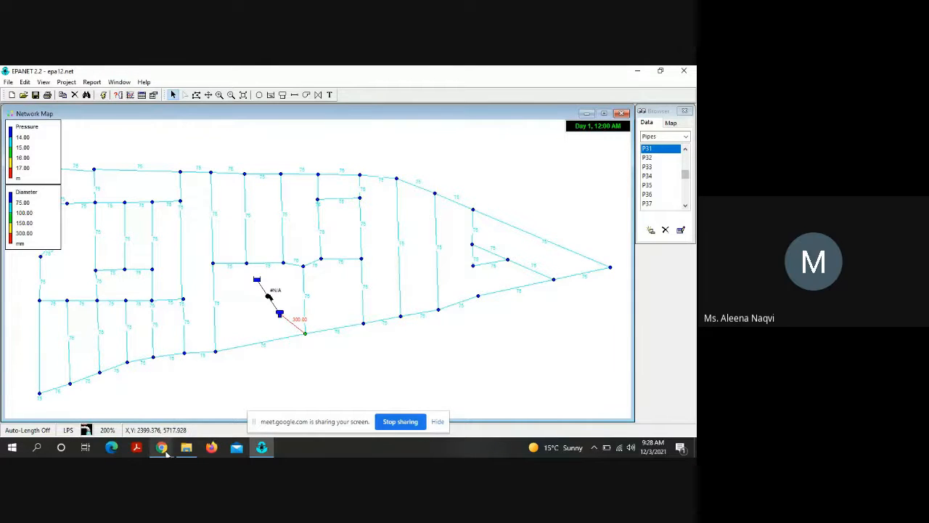
Step: Hide the Google Meet screen-sharing bar covering the lower part of the map
mouse_move(166, 451)
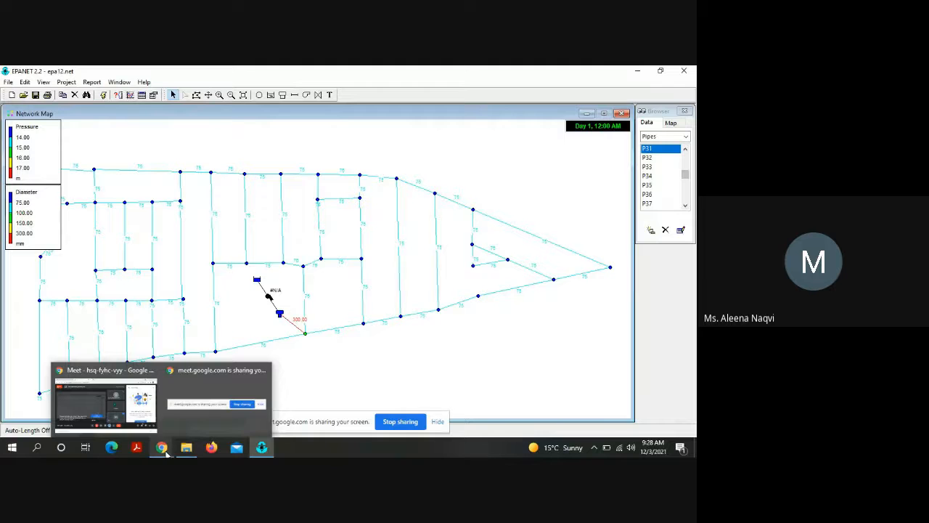
left_click(132, 432)
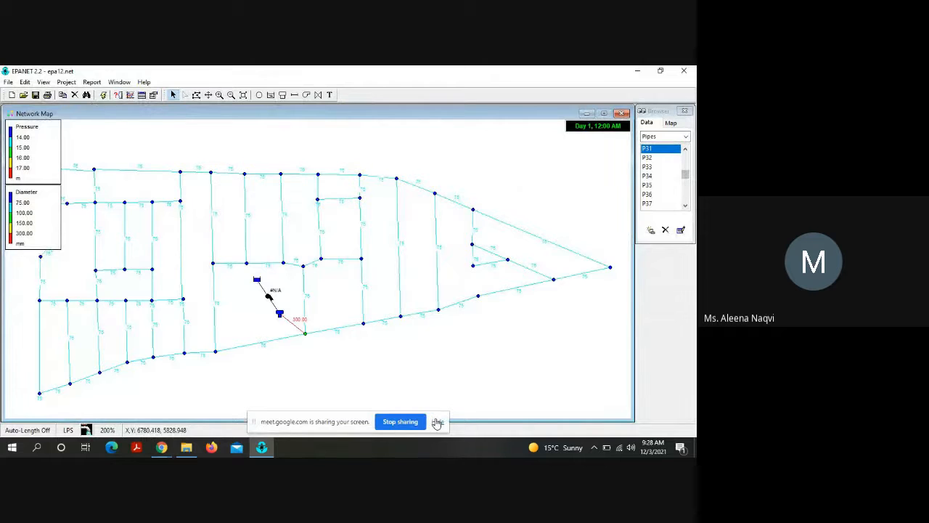
left_click(437, 423)
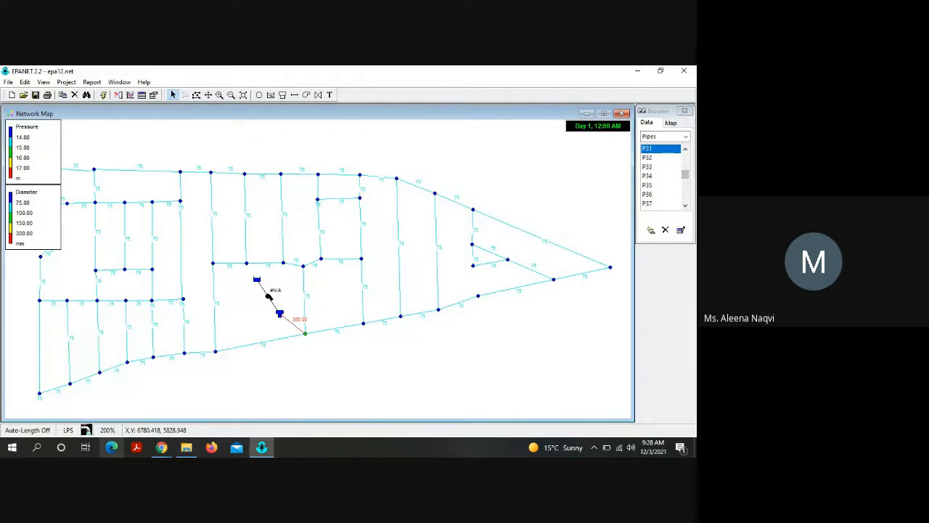
Step: Switch to Gmail in Chrome, open the "ENSC-3202| Design Lecture" conversation and download its attached .net network file
left_click(168, 448)
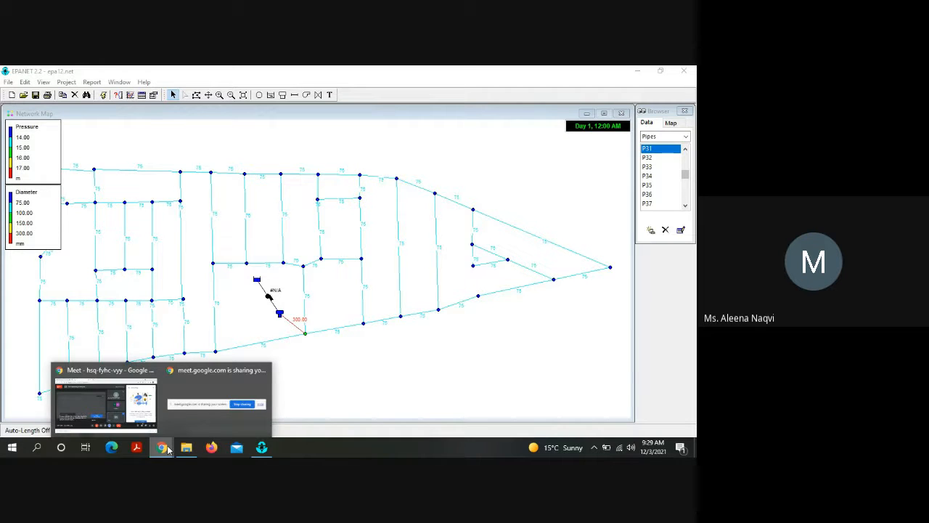
left_click(107, 413)
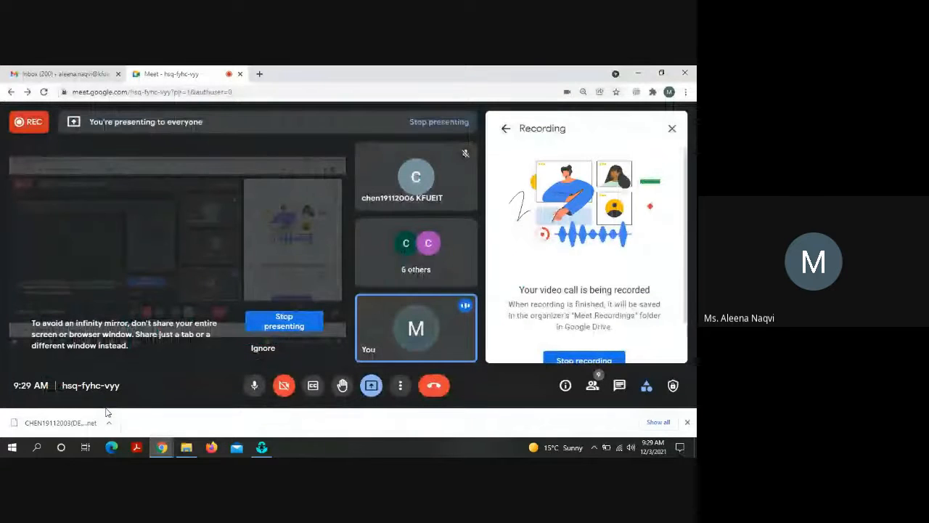
left_click(42, 71)
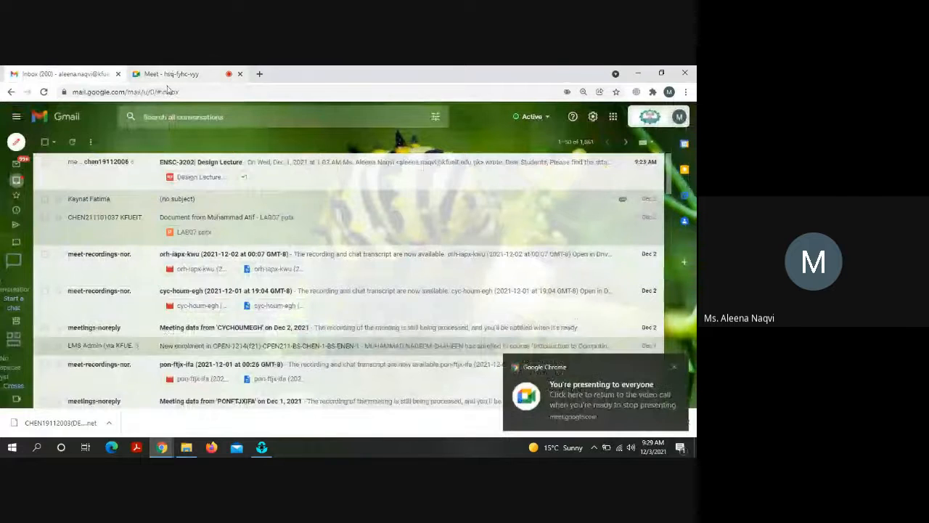
left_click(139, 177)
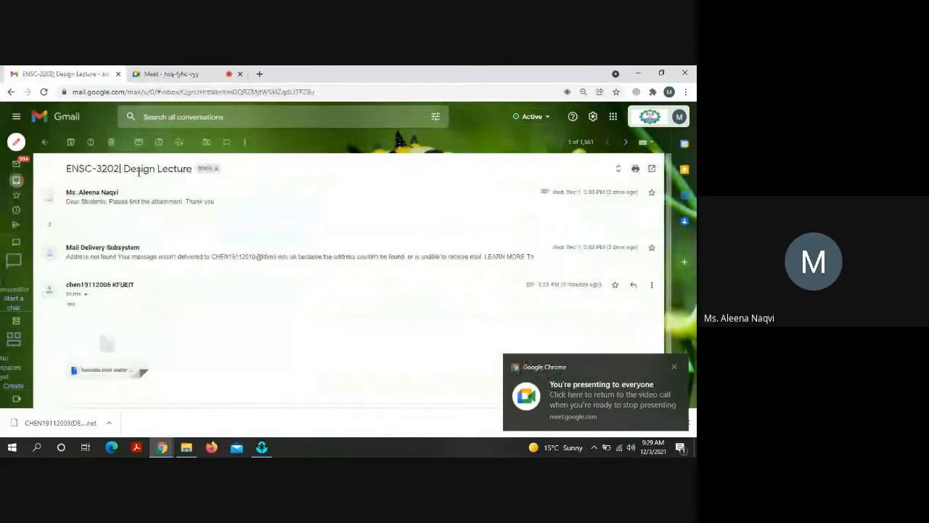
mouse_move(140, 355)
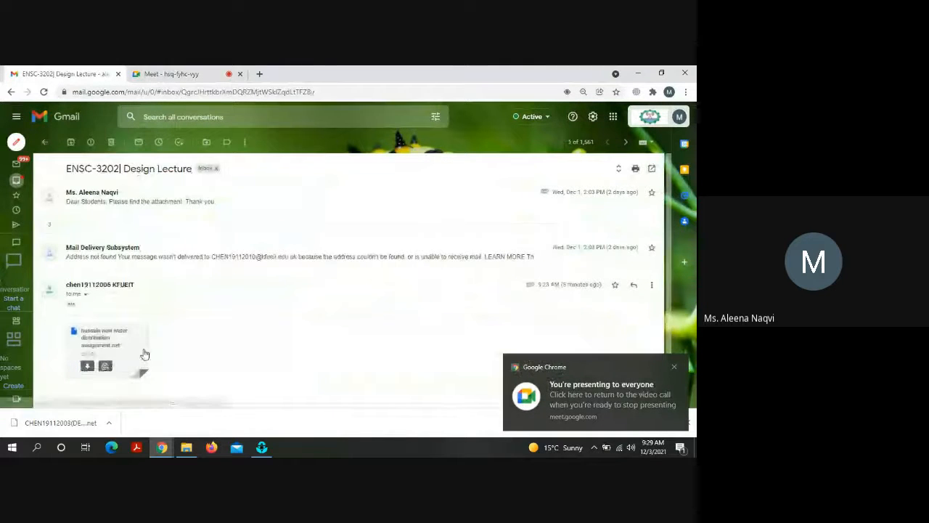
left_click(86, 367)
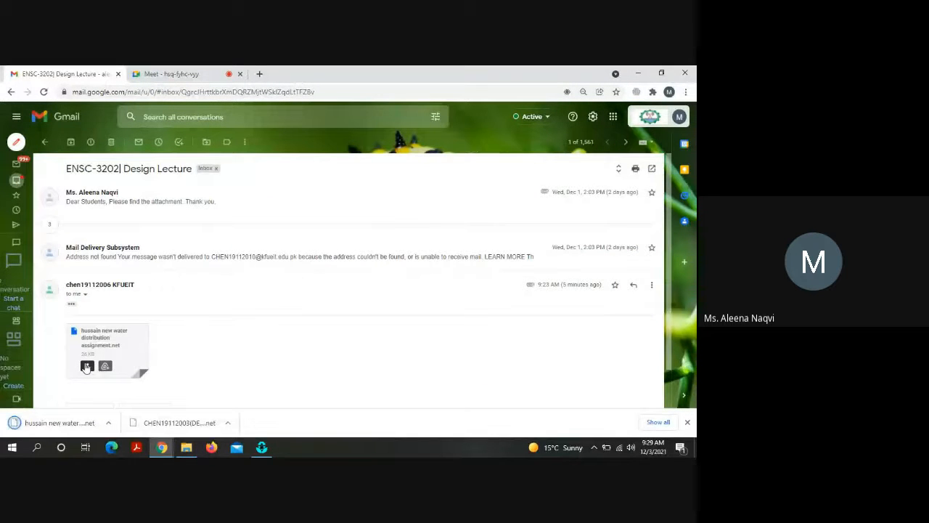
Step: Return to the Google Meet call and stop presenting the screen
left_click(183, 73)
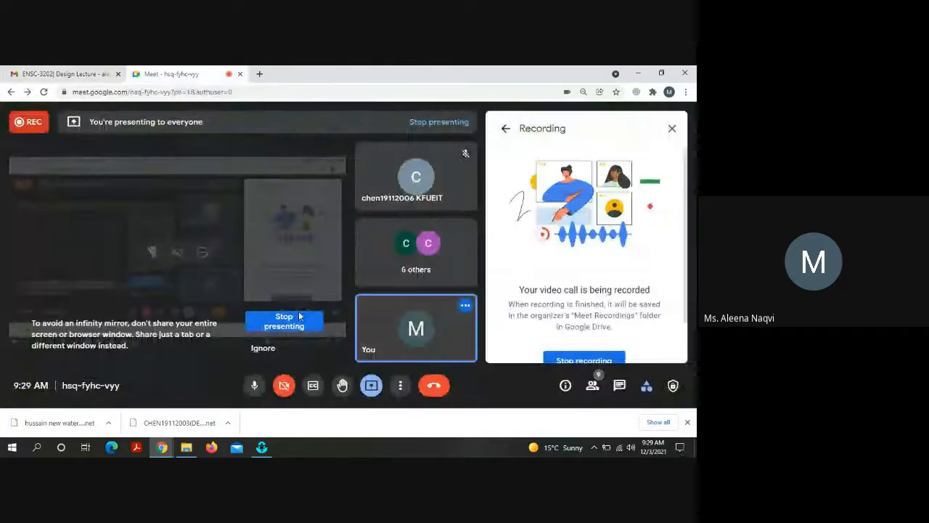
left_click(305, 325)
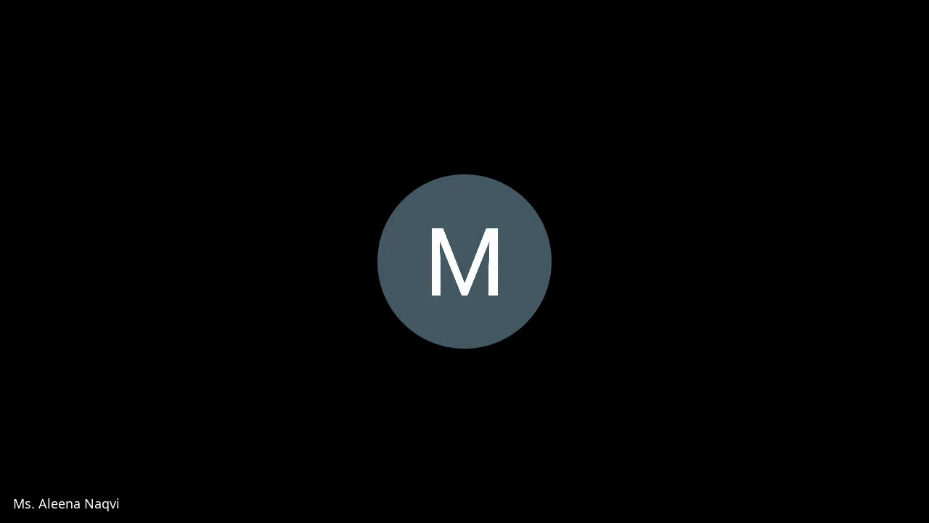
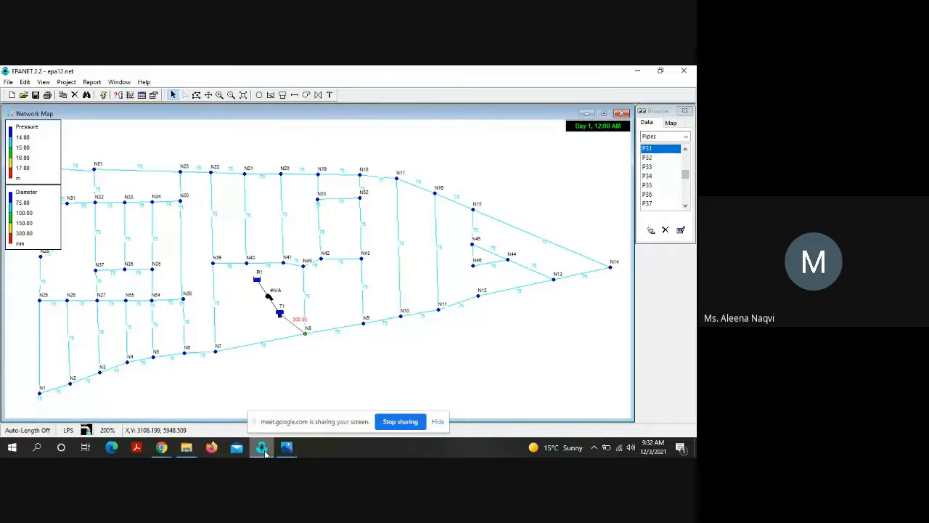
Step: Set the map notation to show node values and hide the link values
mouse_move(162, 448)
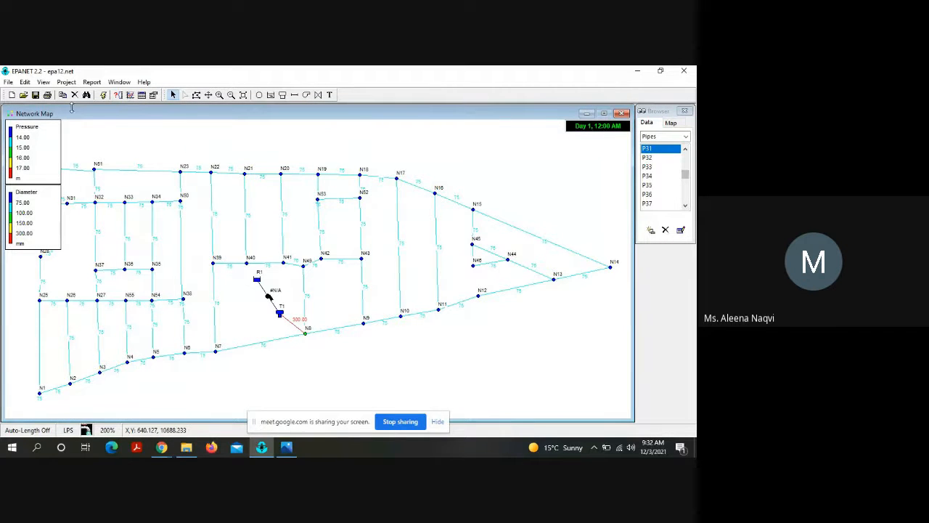
left_click(44, 82)
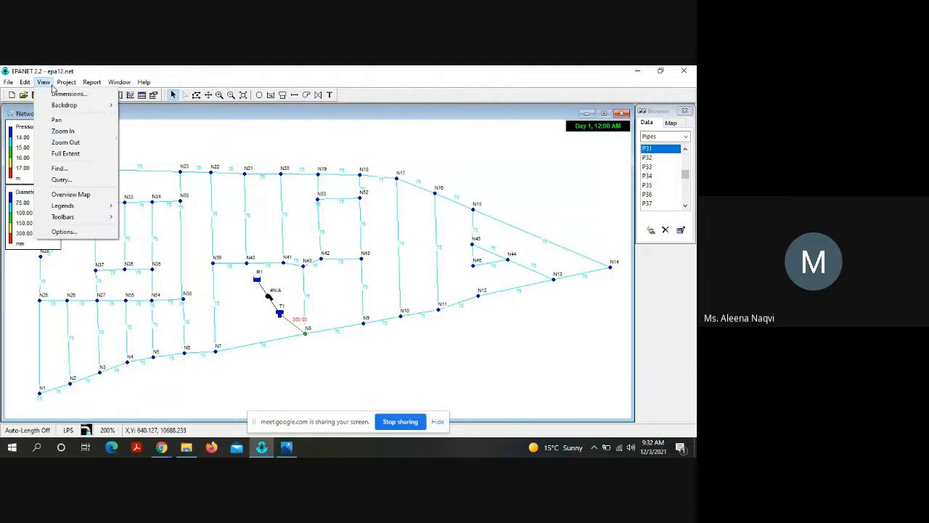
left_click(86, 233)
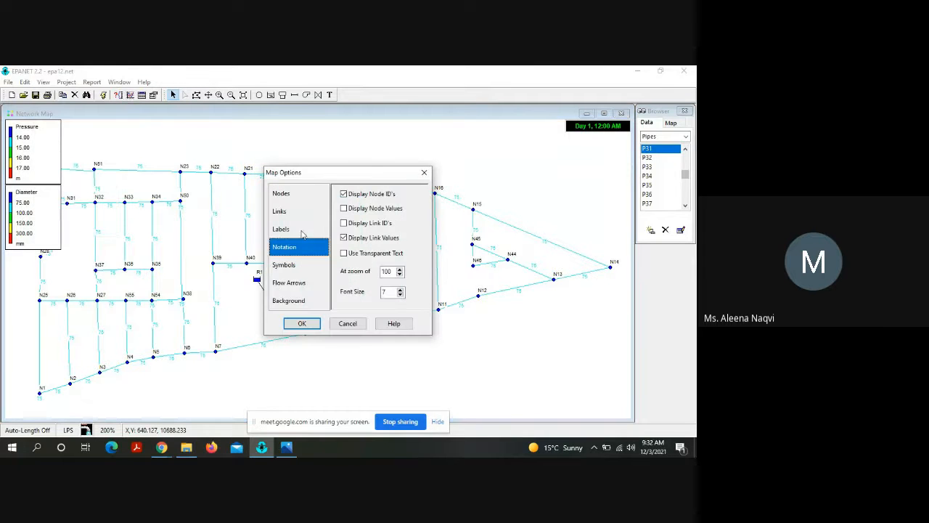
left_click(374, 239)
left_click(305, 324)
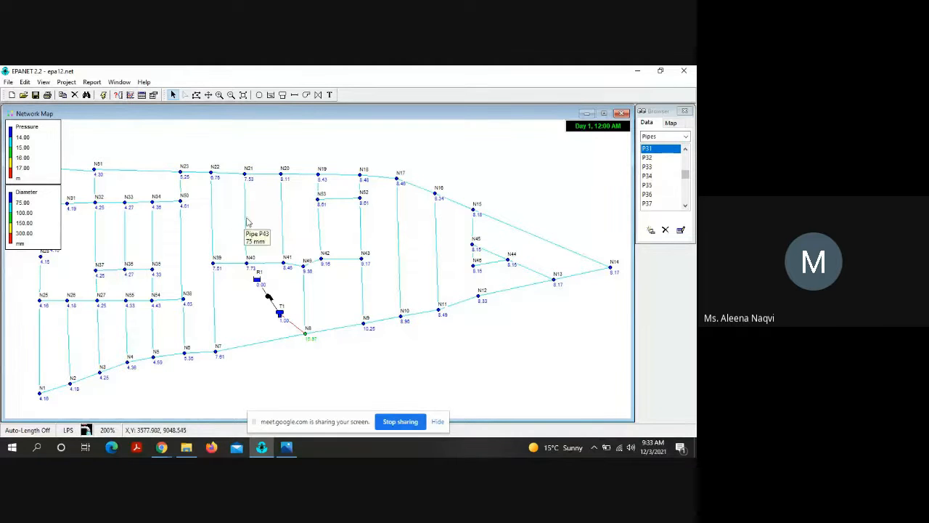
Step: Hide the node IDs and display link values alongside the node values on the map
left_click(43, 82)
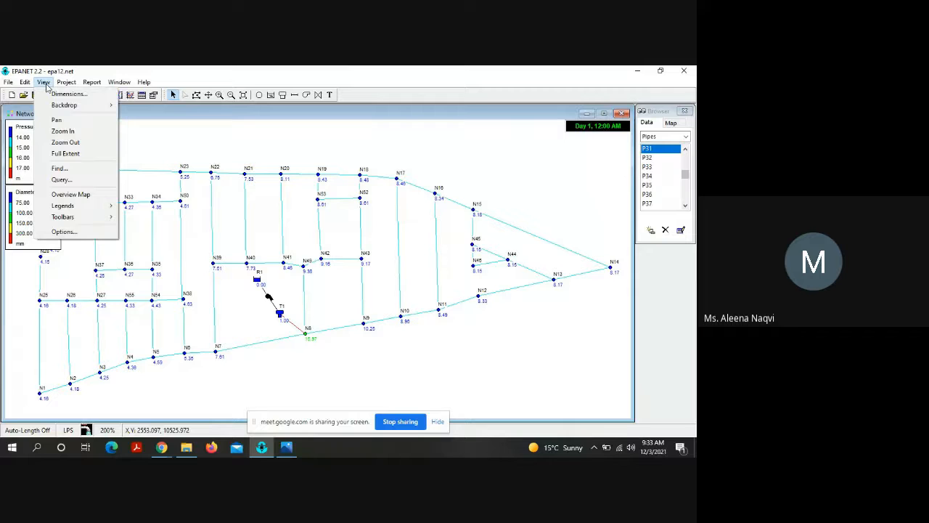
left_click(86, 233)
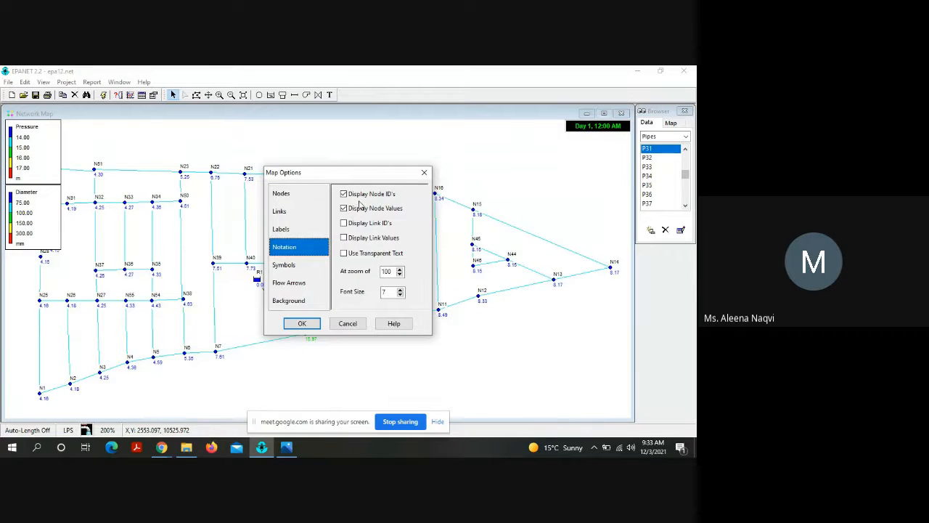
left_click(369, 244)
left_click(303, 324)
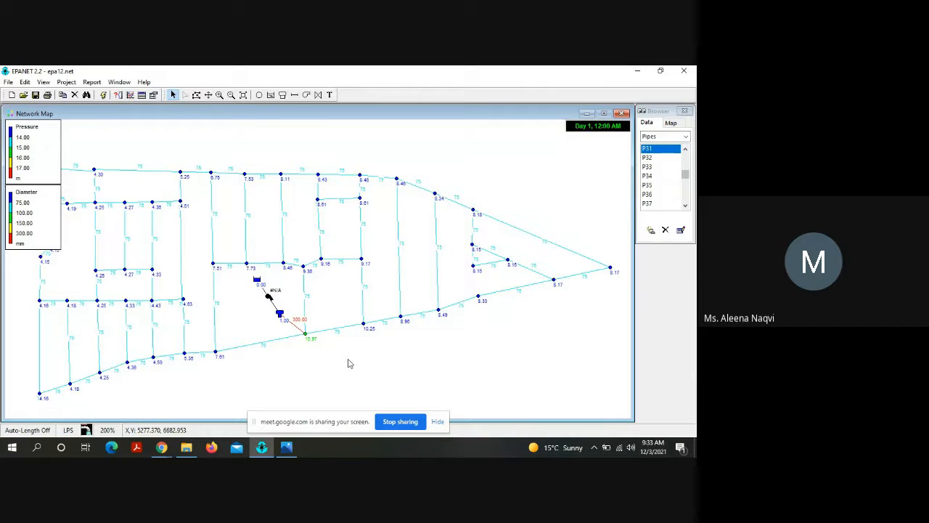
Step: Set the diameter of pipe P79, between tank T1 and node N8, to 350 mm and rerun the hydraulic analysis
left_click(294, 325)
double_click(294, 325)
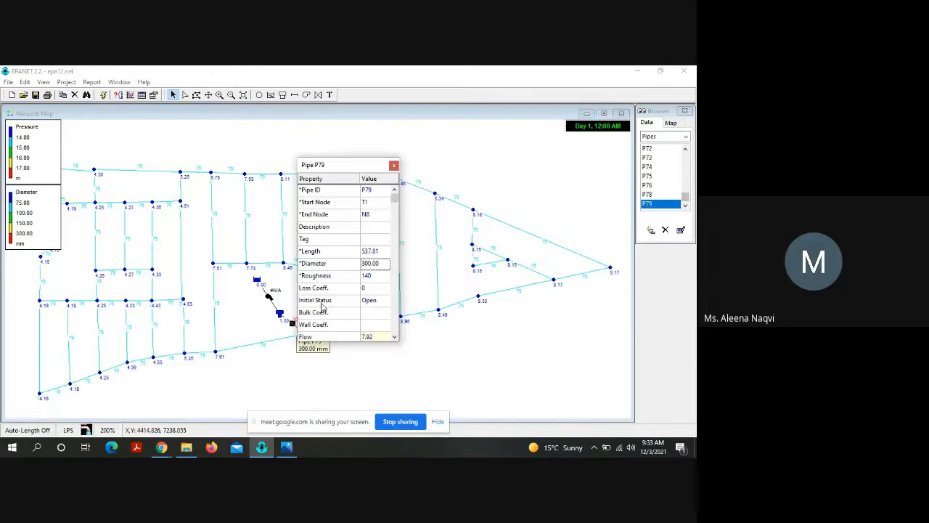
left_click(371, 266)
left_click(370, 266)
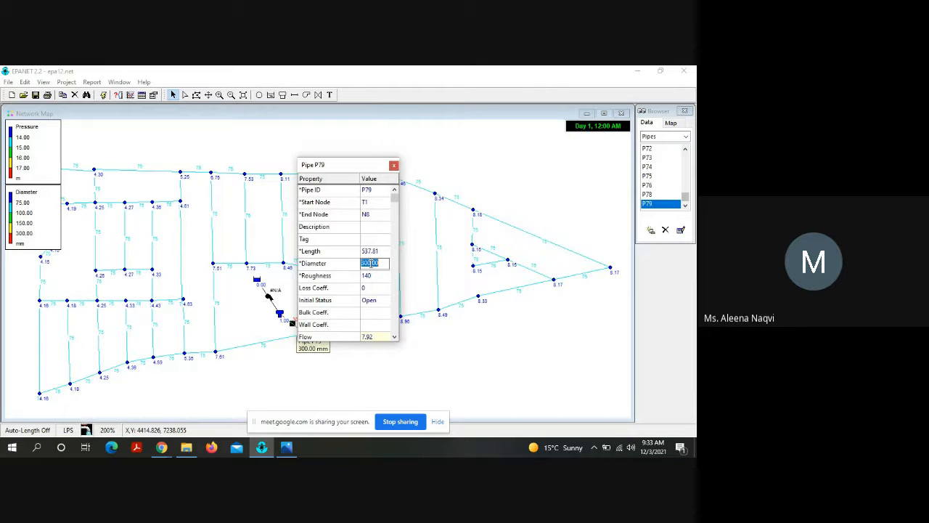
left_click(369, 264)
key("BackSpace")
type("5")
key("Return")
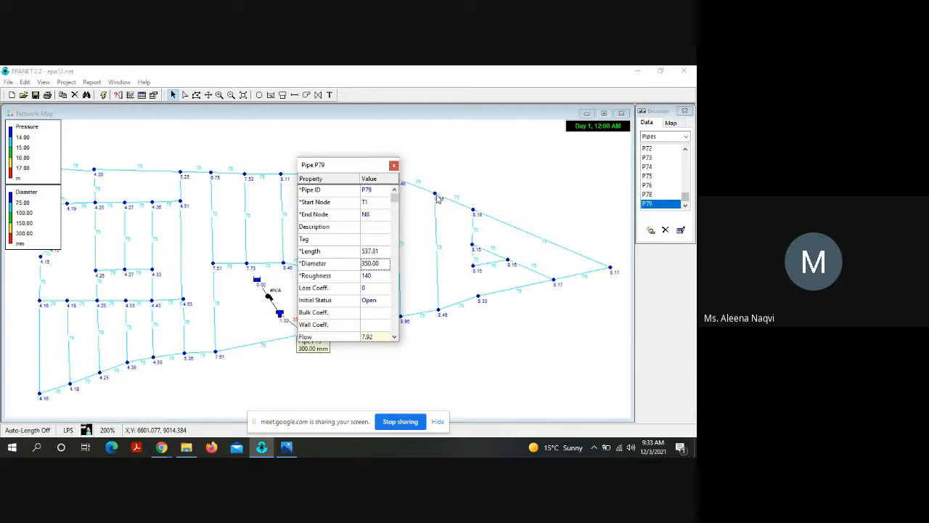
left_click(393, 165)
left_click(103, 95)
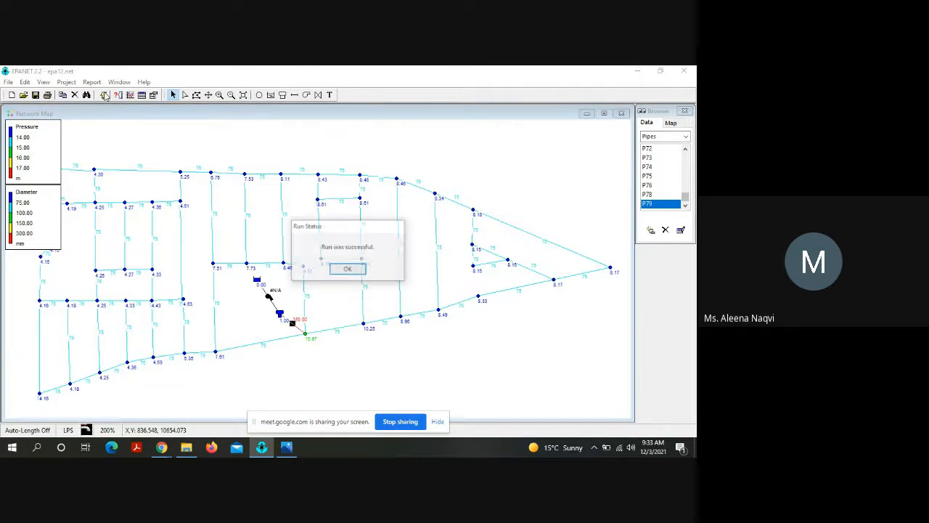
left_click(349, 270)
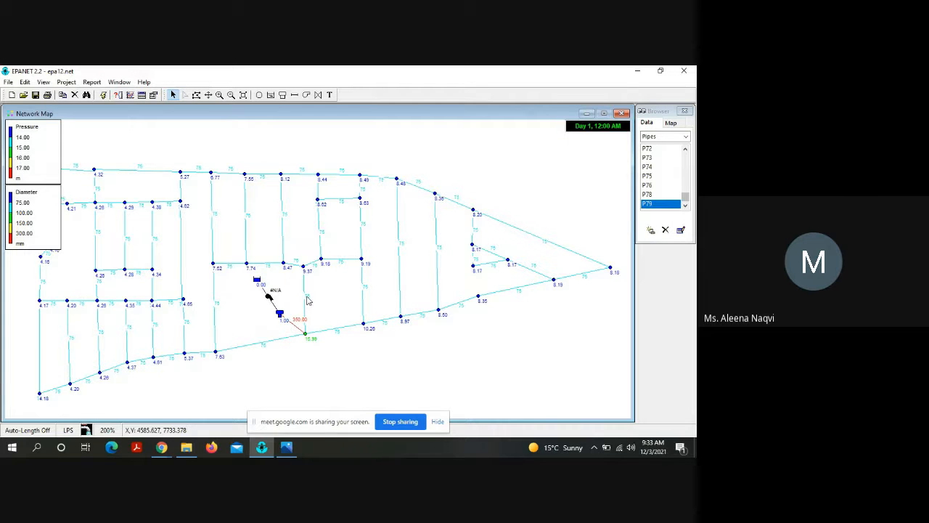
Step: Set the diameter of pipe P41, between nodes N49 and N8, to 150 mm
double_click(307, 301)
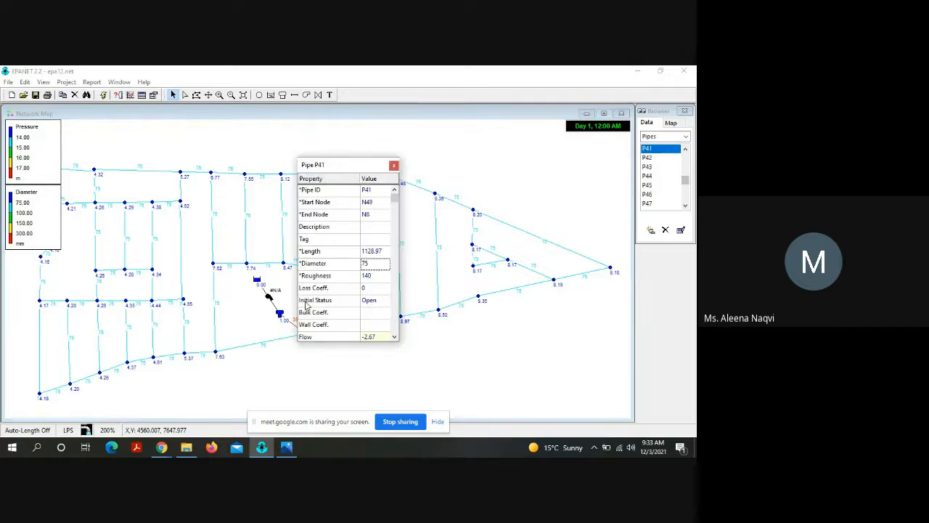
left_click(374, 263)
type("150")
key("Return")
left_click(393, 165)
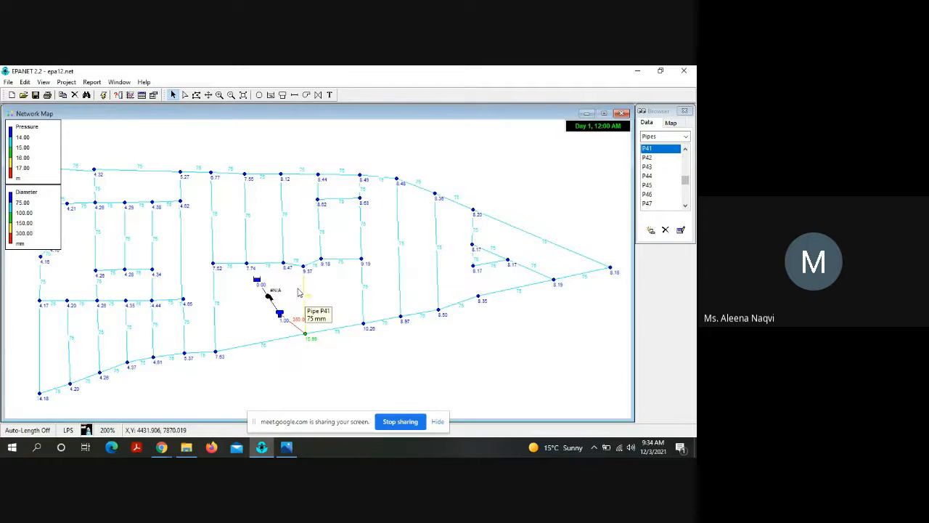
Step: Set the diameter of pipe P7, between nodes N7 and N8, to 150 mm
double_click(262, 342)
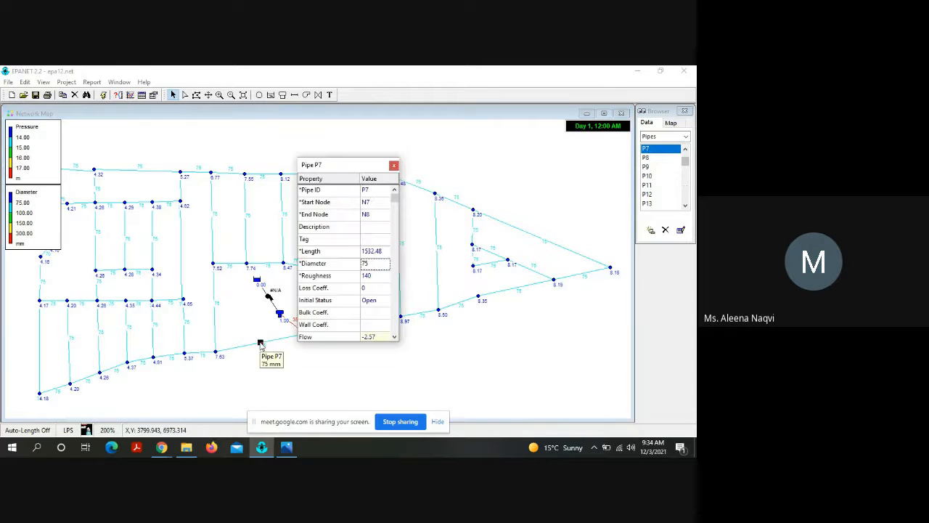
left_click(367, 266)
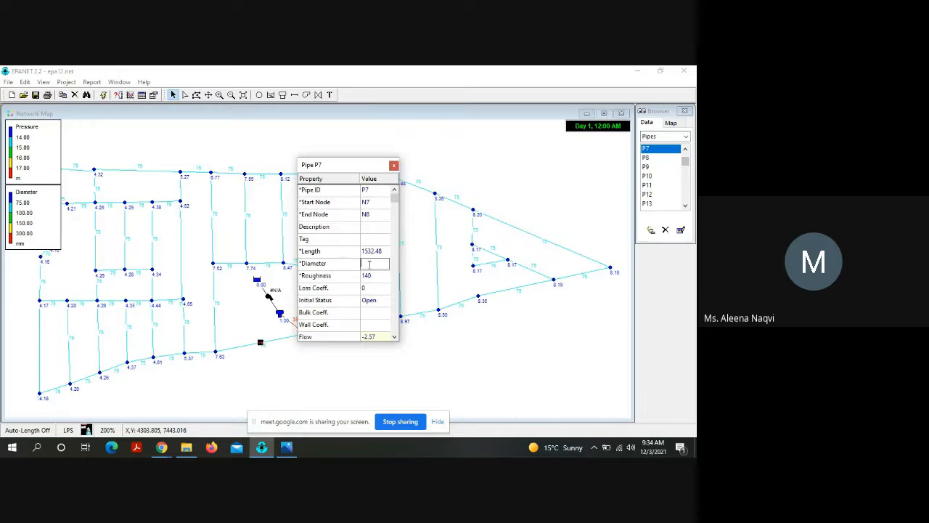
type("150")
key("Return")
left_click(393, 166)
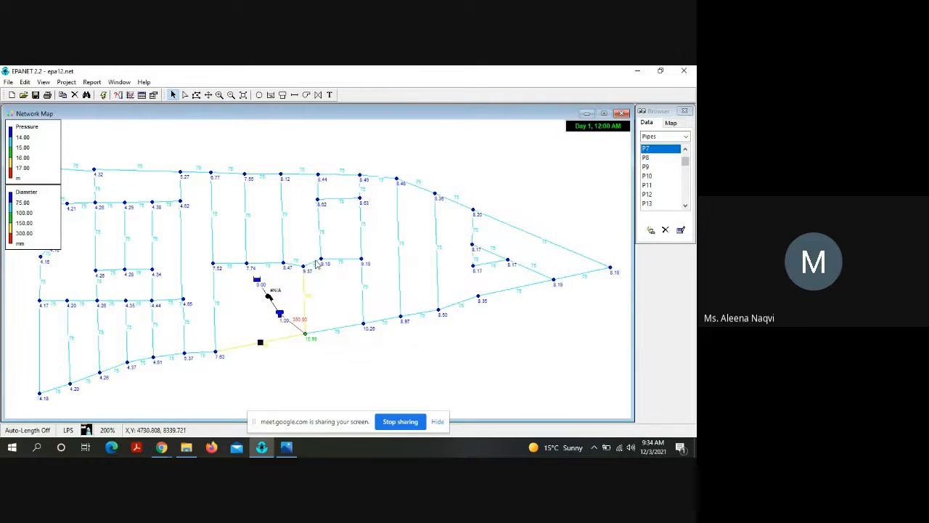
Step: Set the diameter of pipe P35, between nodes N39 and N7, to 150 mm
double_click(215, 309)
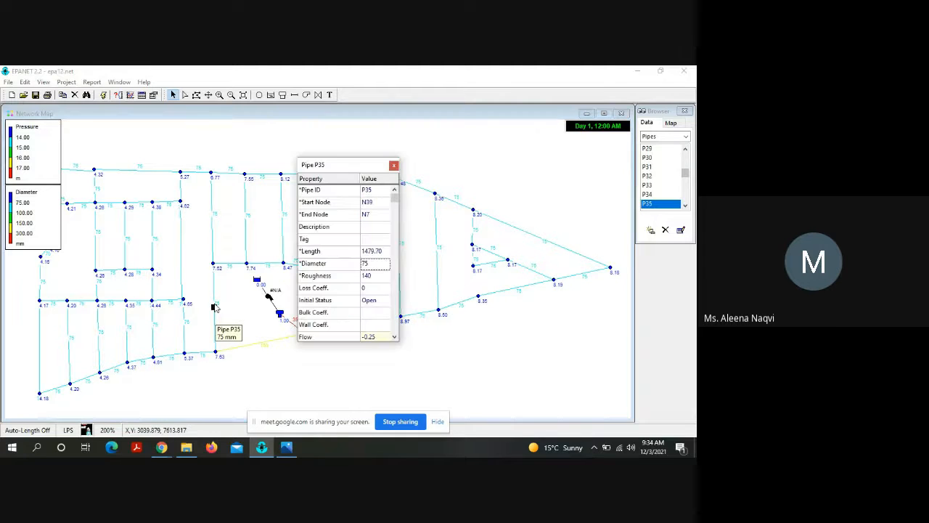
left_click(378, 264)
type("150")
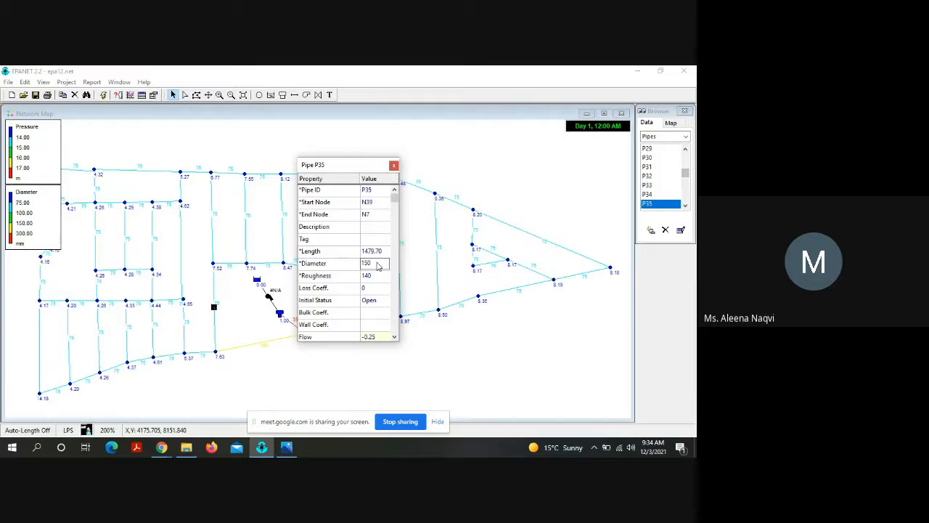
key("Return")
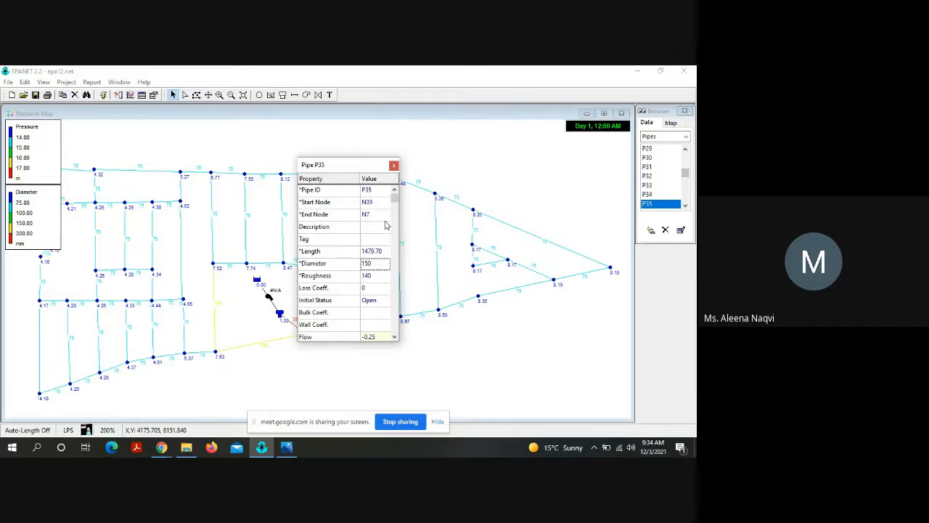
left_click(393, 164)
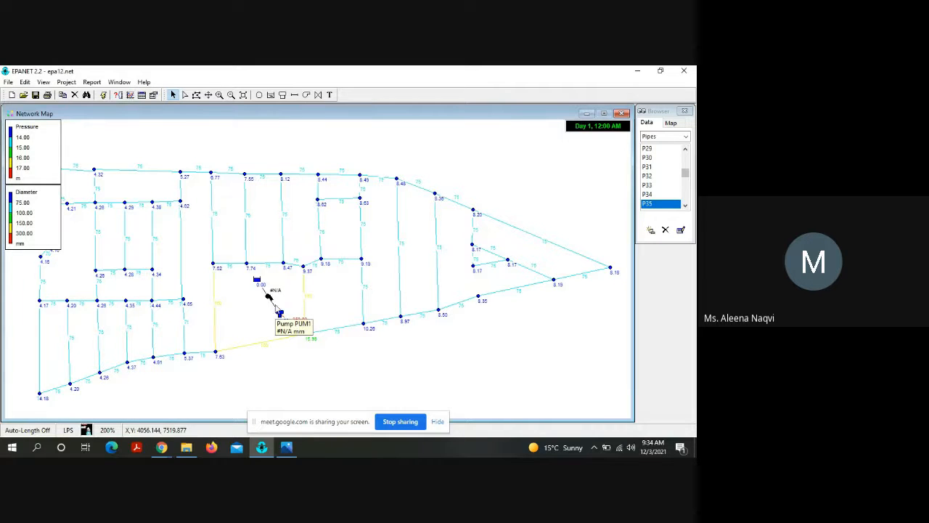
Step: Set the diameter of pipe P36, between nodes N39 and N40, to 150 mm
double_click(230, 264)
left_click(373, 268)
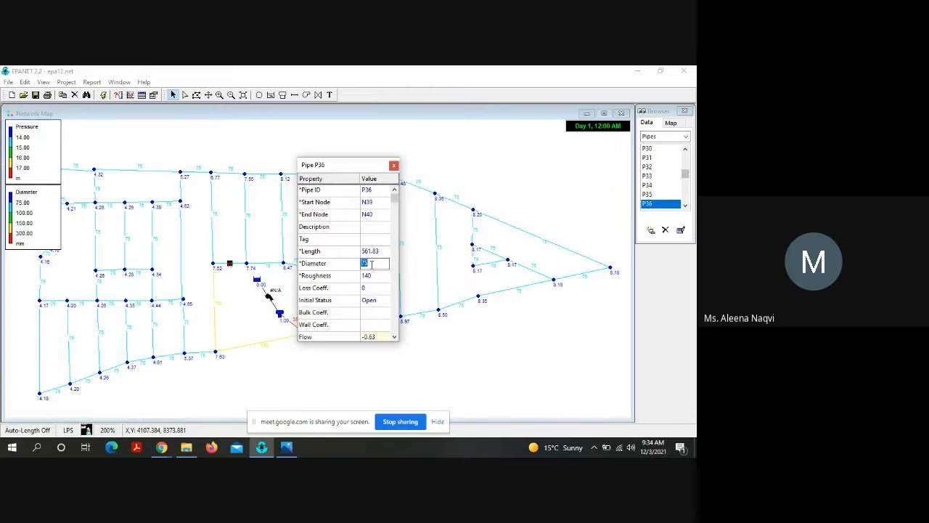
type("150")
key("Return")
left_click(394, 166)
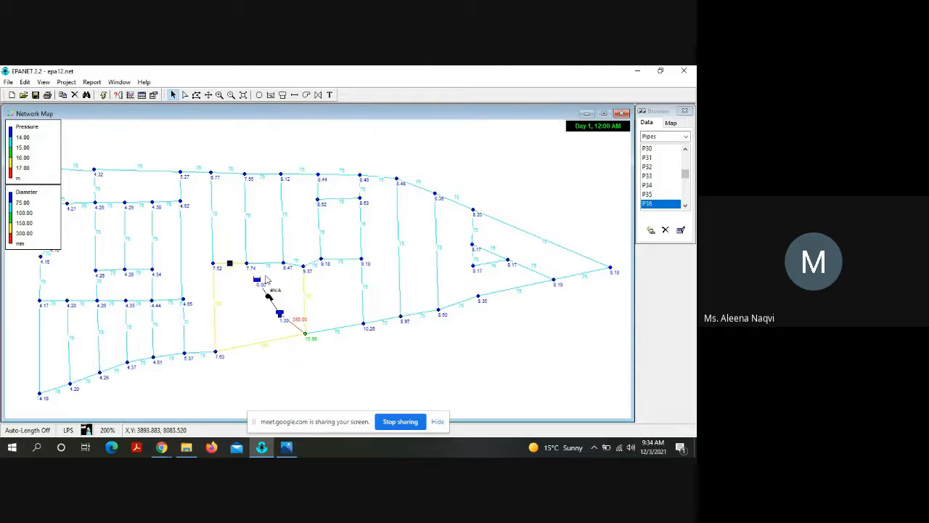
Step: Set the diameter of pipe P37, between nodes N40 and N41, to 150 mm
double_click(265, 265)
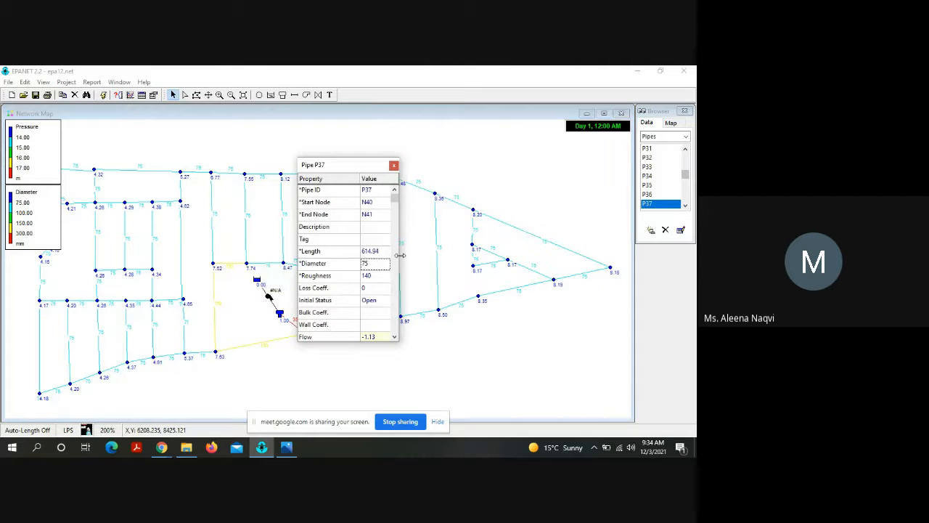
left_click(380, 263)
type("150")
key("Return")
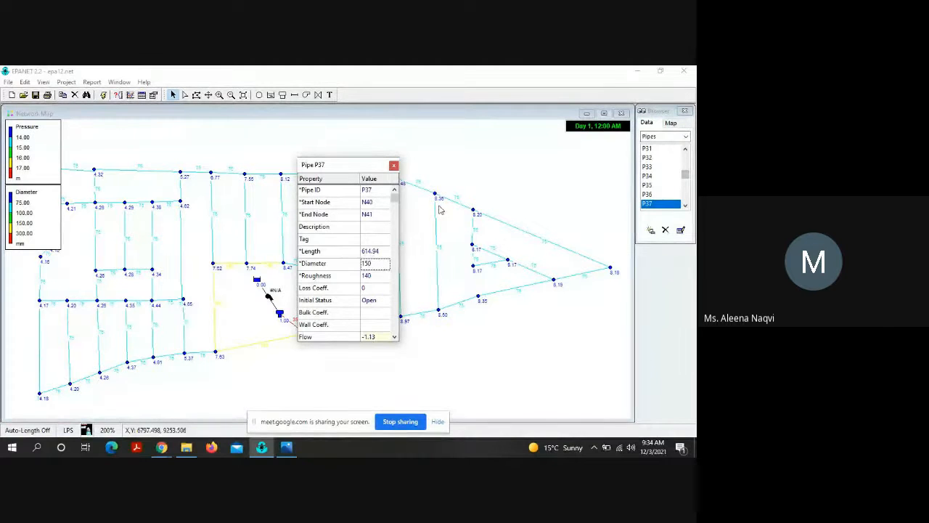
left_click(394, 166)
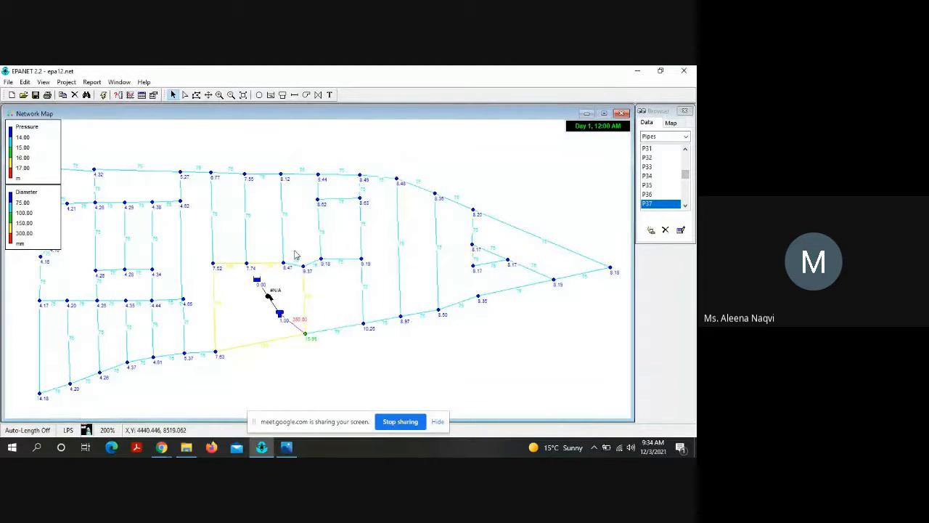
Step: Set the diameter of pipe P38, between nodes N41 and N49, to 150 mm
double_click(295, 267)
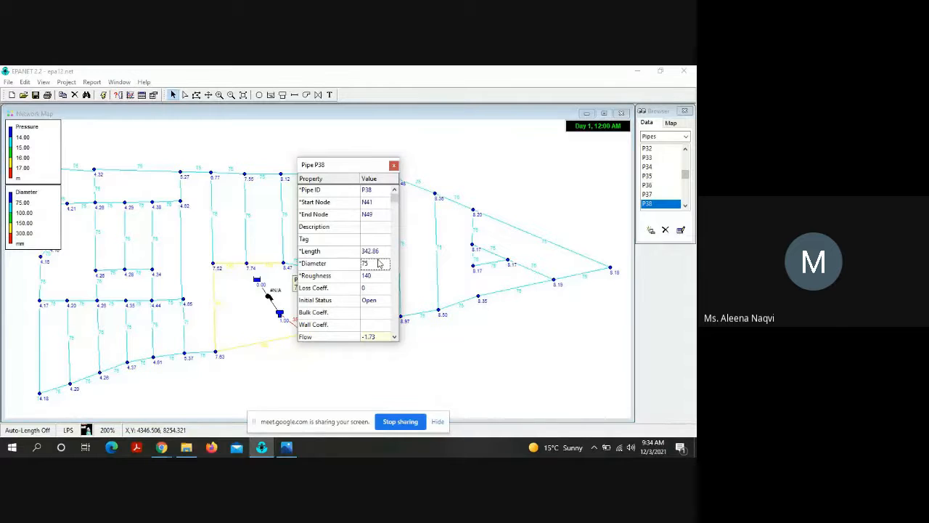
left_click(378, 264)
key("BackSpace")
key("BackSpace")
type("150")
key("Return")
left_click(394, 166)
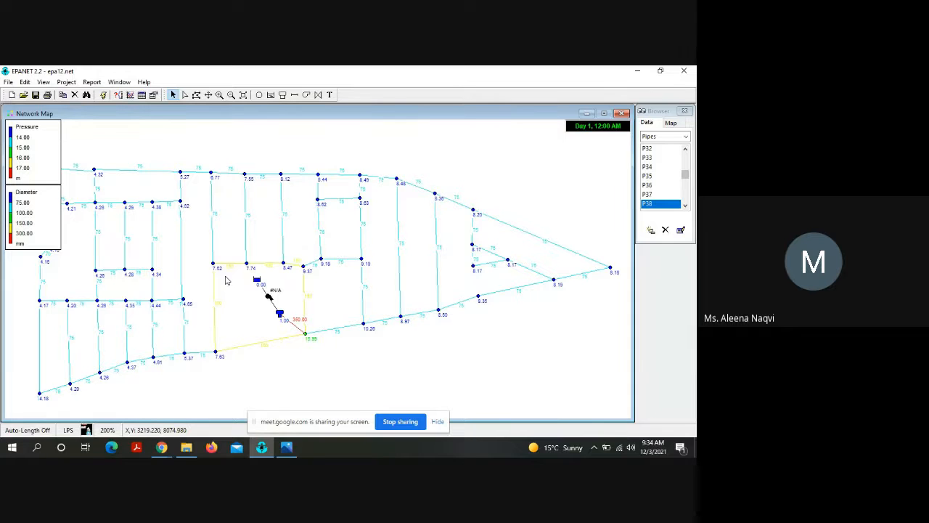
Step: Rerun the hydraulic analysis and examine the node pressures on and around the 150 mm pipe loop enclosing the tank
left_click(219, 94)
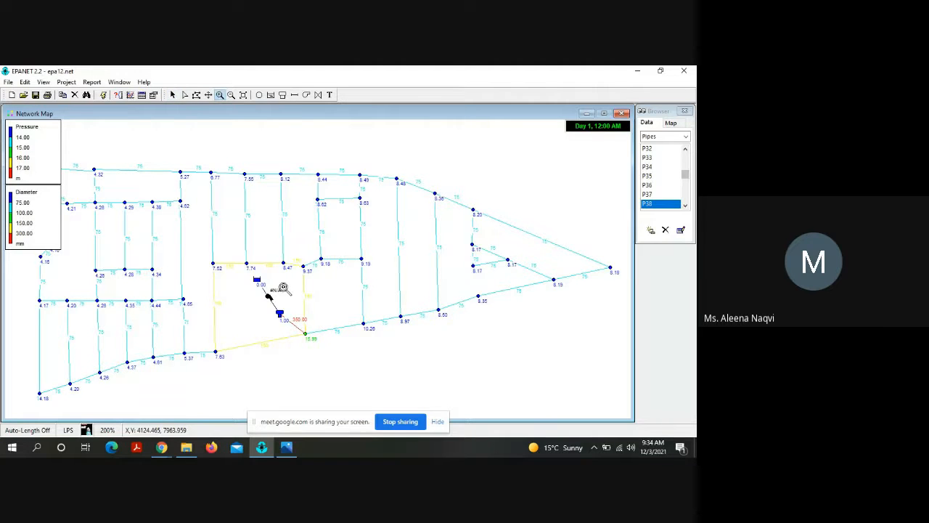
left_click(265, 274)
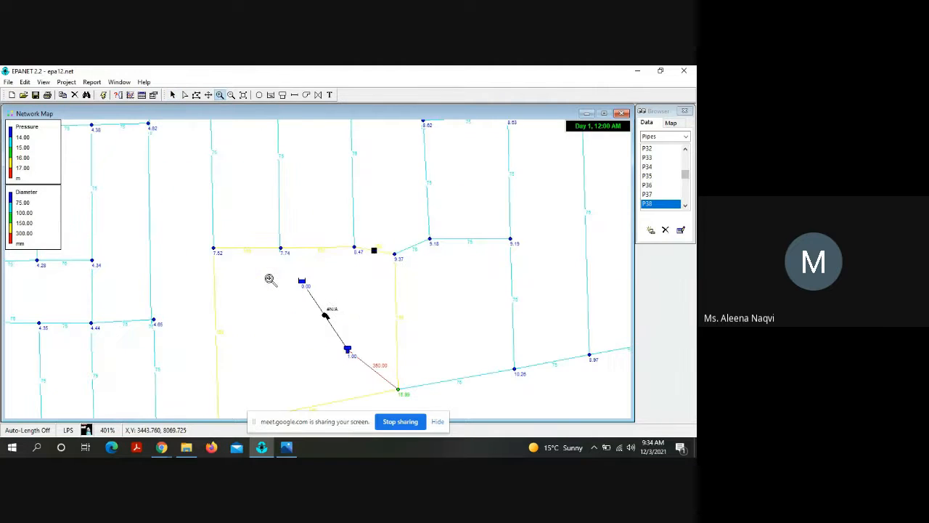
left_click(208, 95)
left_click_drag(317, 277, 259, 206)
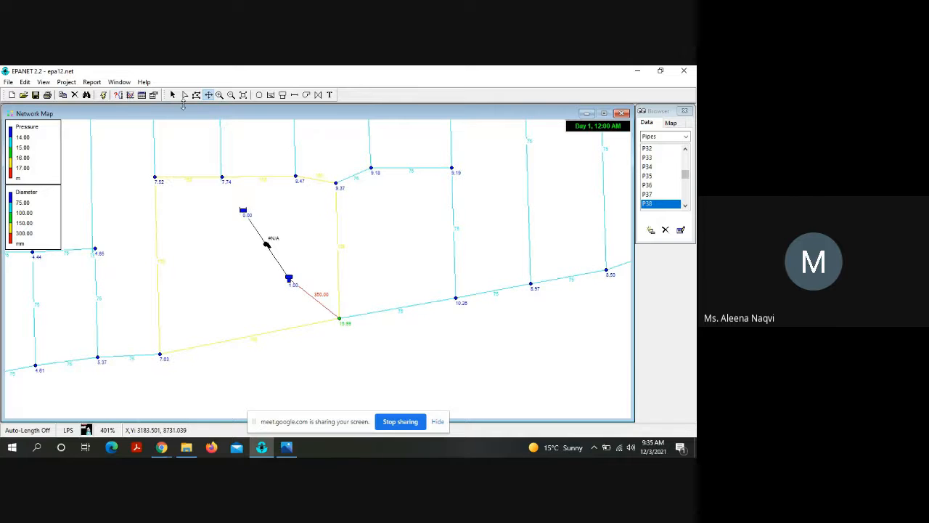
left_click(173, 94)
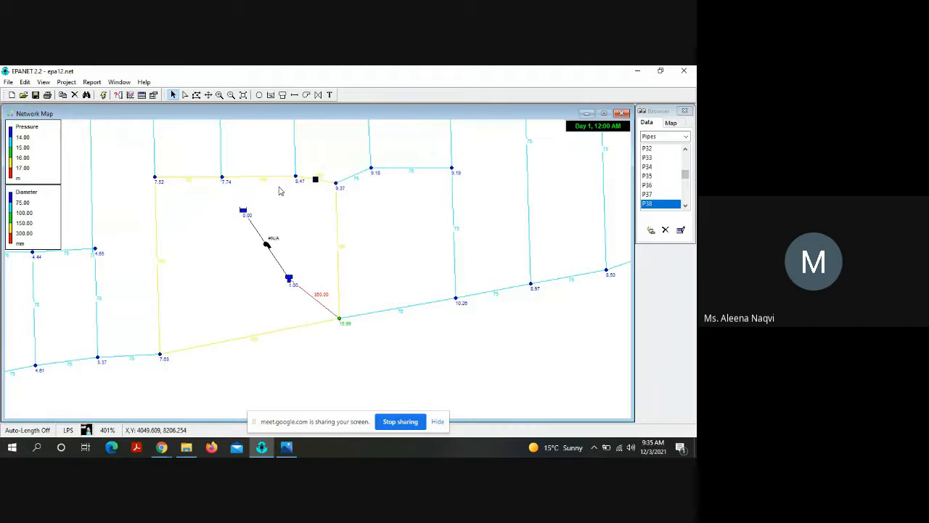
left_click(104, 96)
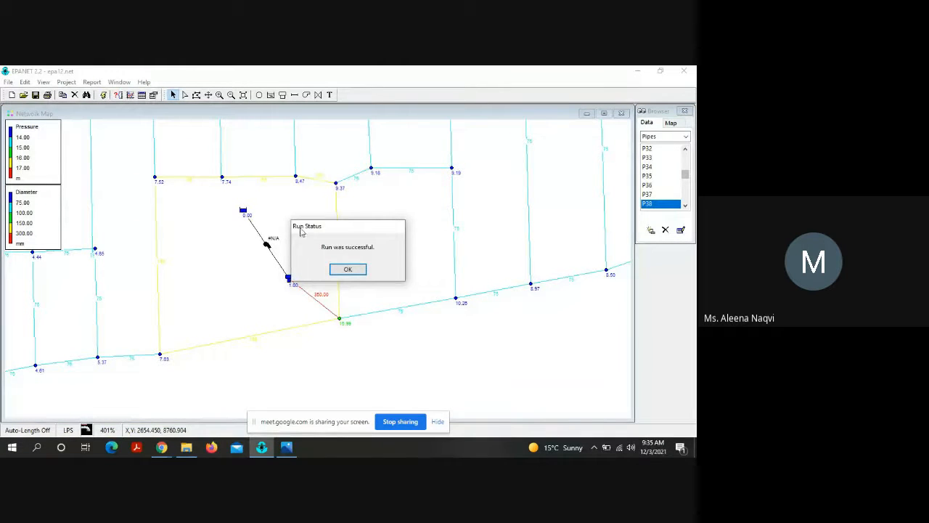
left_click(347, 269)
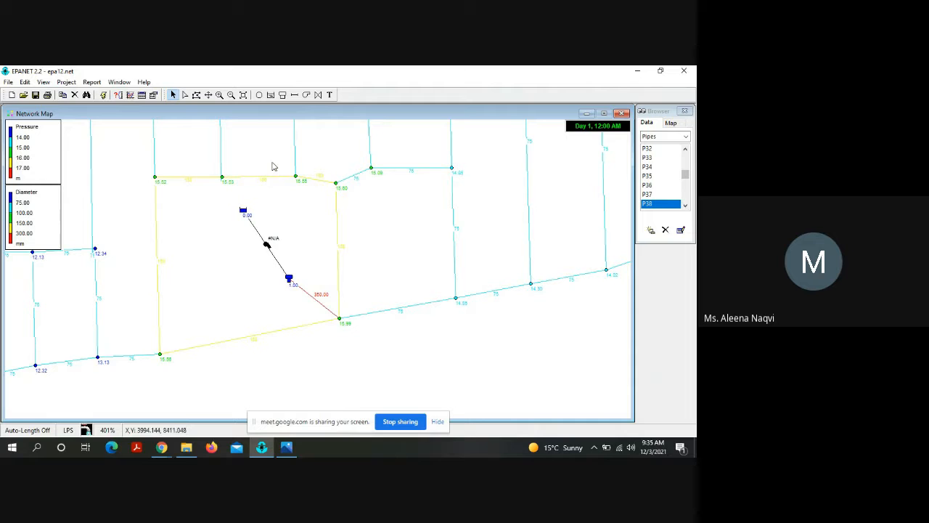
left_click(210, 95)
left_click_drag(270, 137, 262, 290)
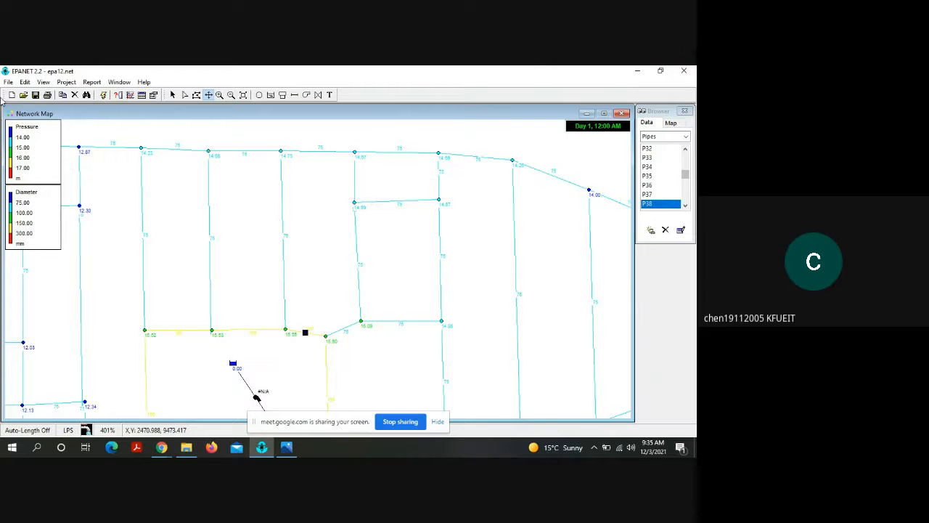
Step: Save the changes to epa12.net and open the new water distribution assignment network file from Downloads
left_click(8, 82)
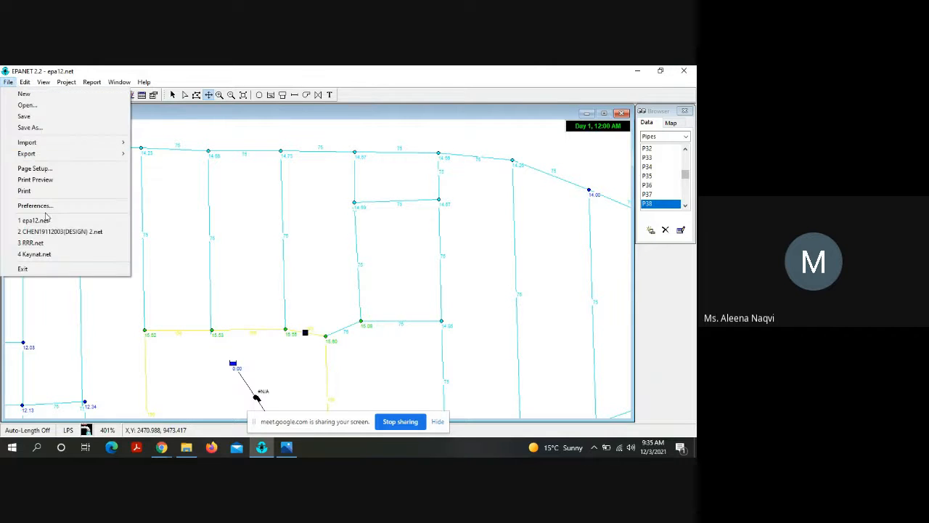
left_click(33, 109)
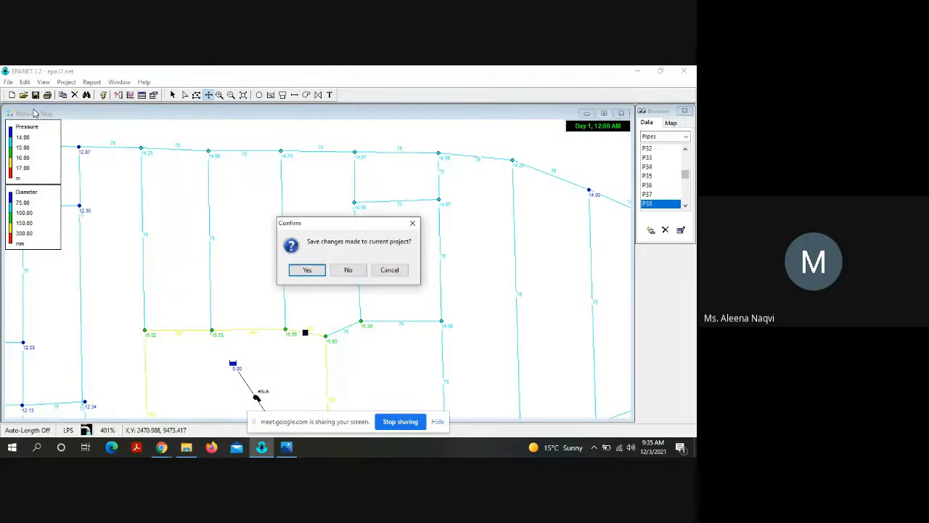
left_click(306, 274)
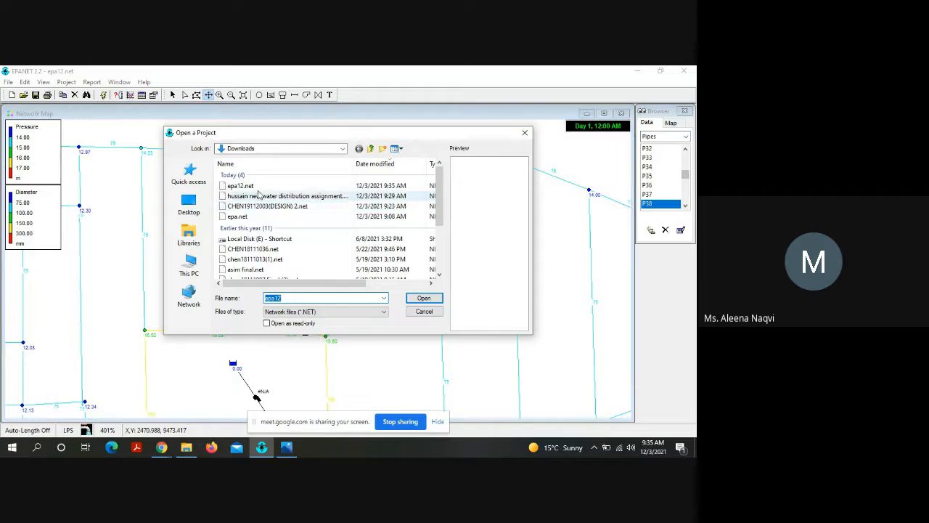
left_click(260, 196)
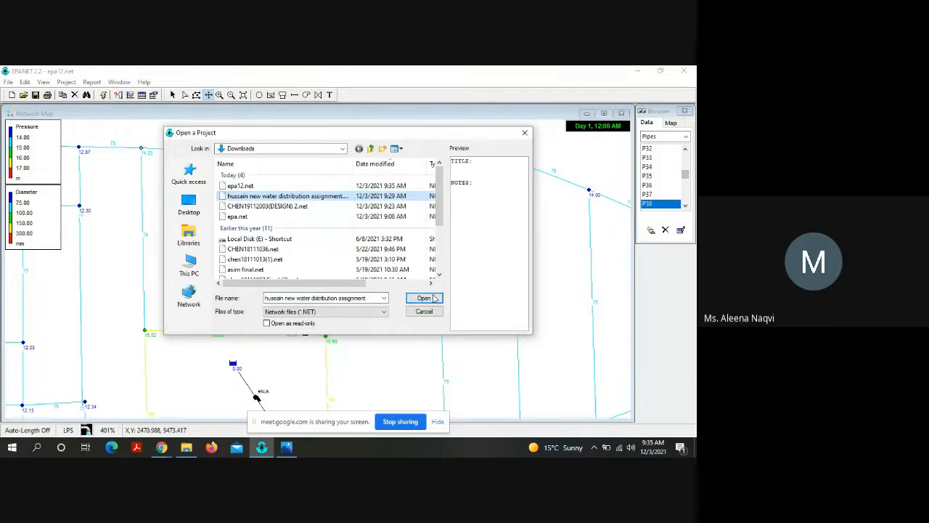
left_click(424, 299)
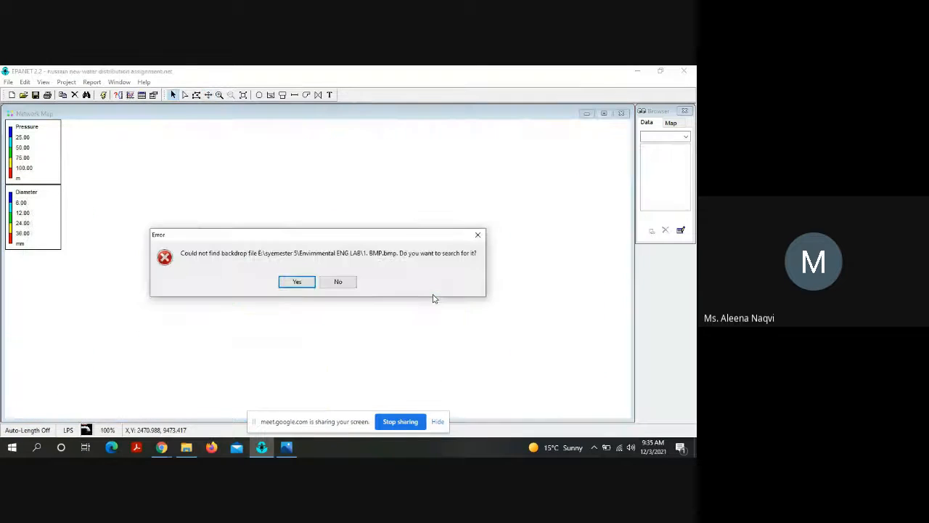
Step: Locate the network's missing backdrop image and load 1. BMP from the Water and Wastewater folder as the backdrop map
left_click(301, 283)
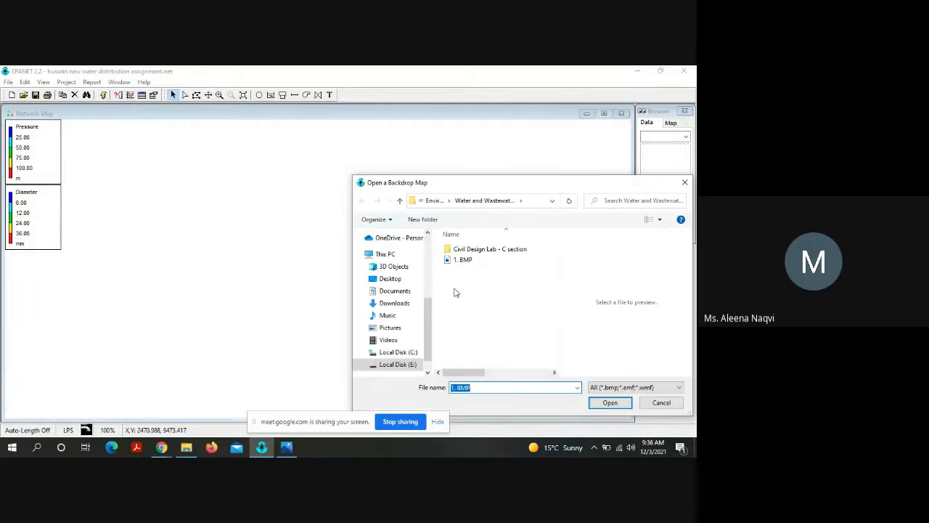
left_click(463, 260)
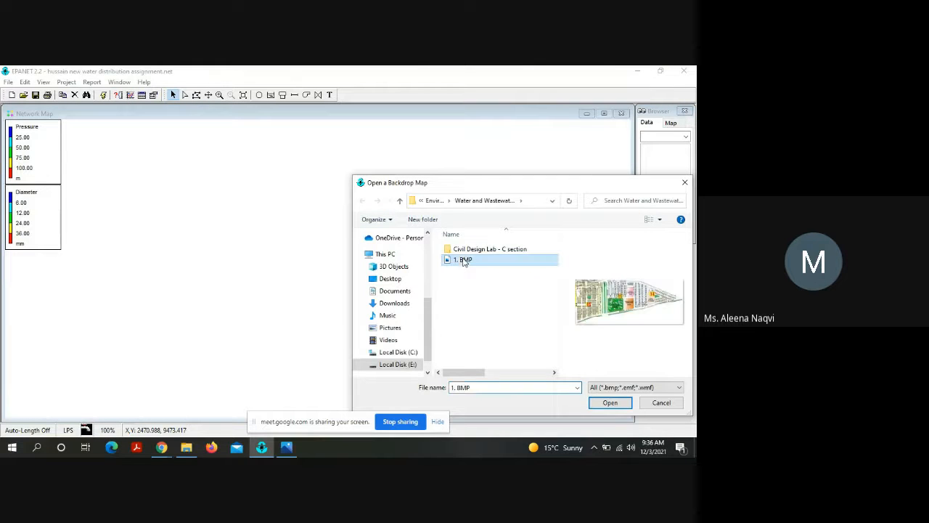
left_click(613, 405)
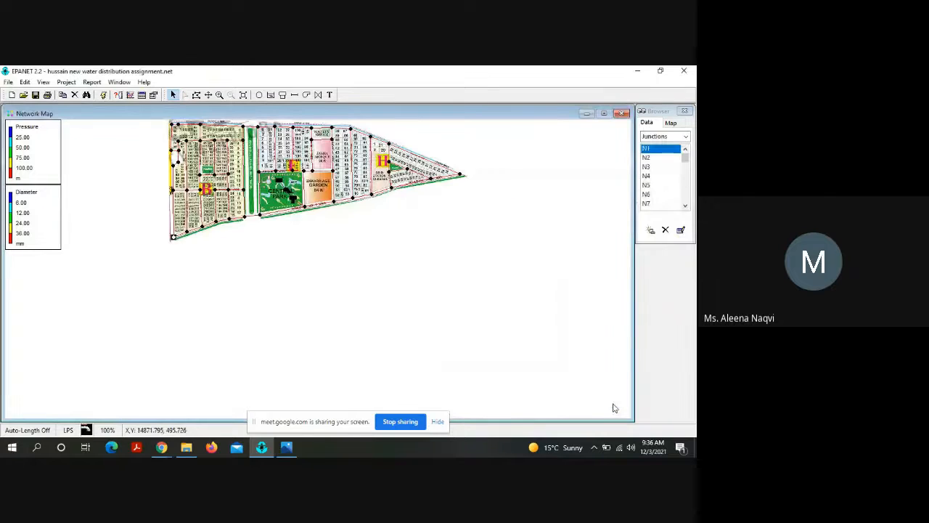
Step: Run the hydraulic analysis of the opened network and read its status report
left_click(209, 96)
left_click_drag(312, 154, 300, 212)
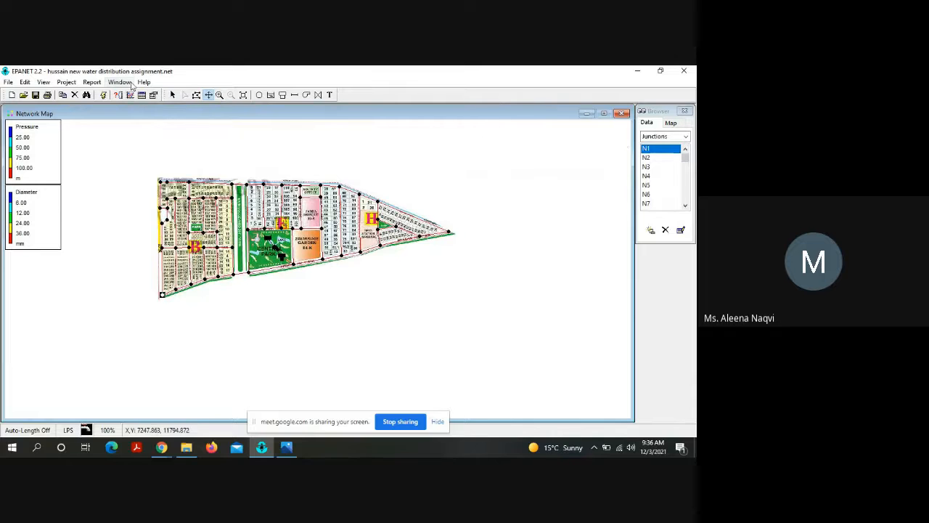
left_click(102, 96)
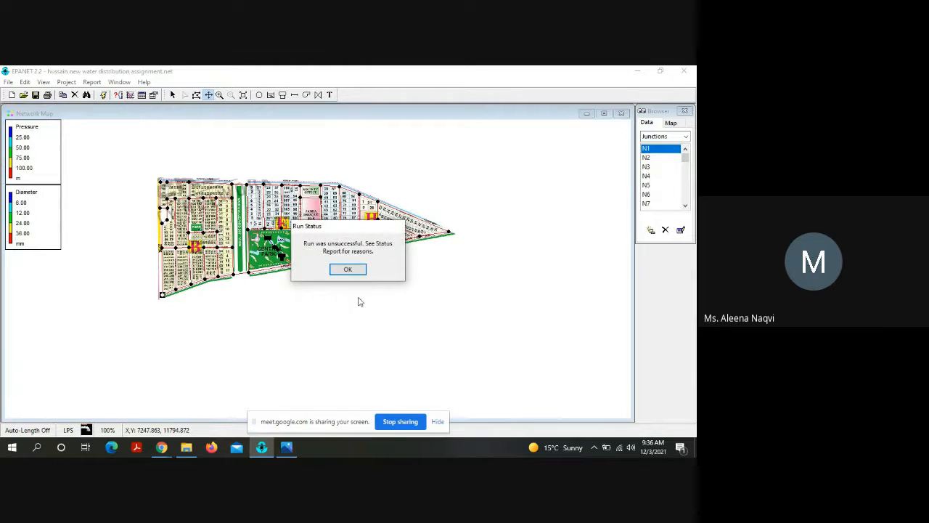
left_click(349, 269)
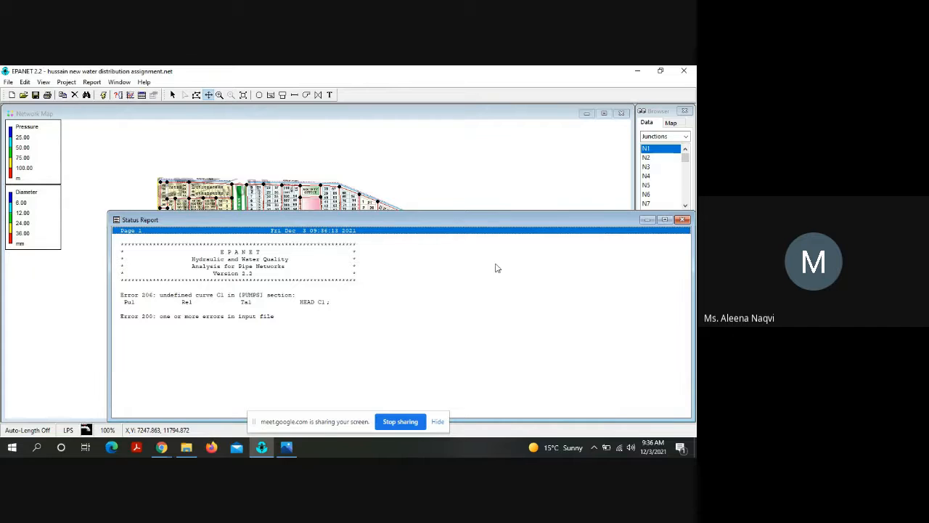
left_click(683, 219)
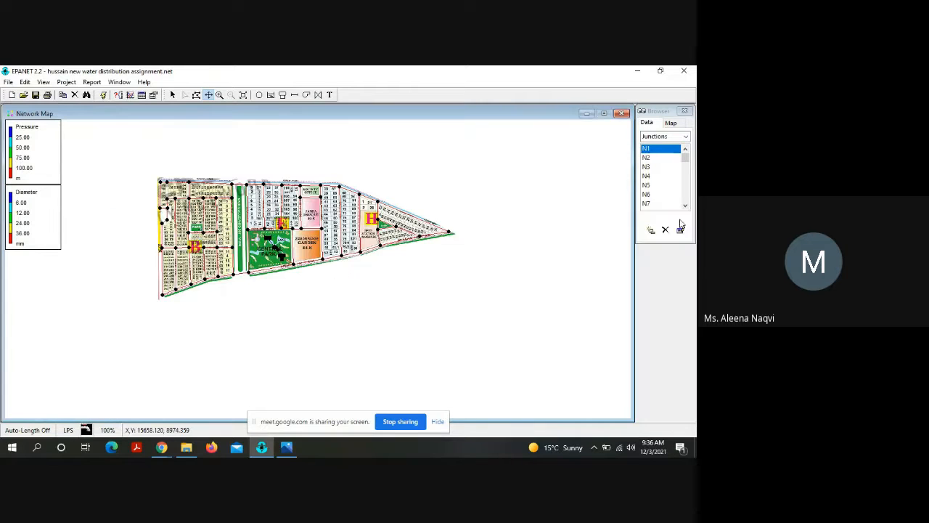
Step: Check the project's list of curves and the pump curve assigned in pump Pu1's properties
left_click(685, 137)
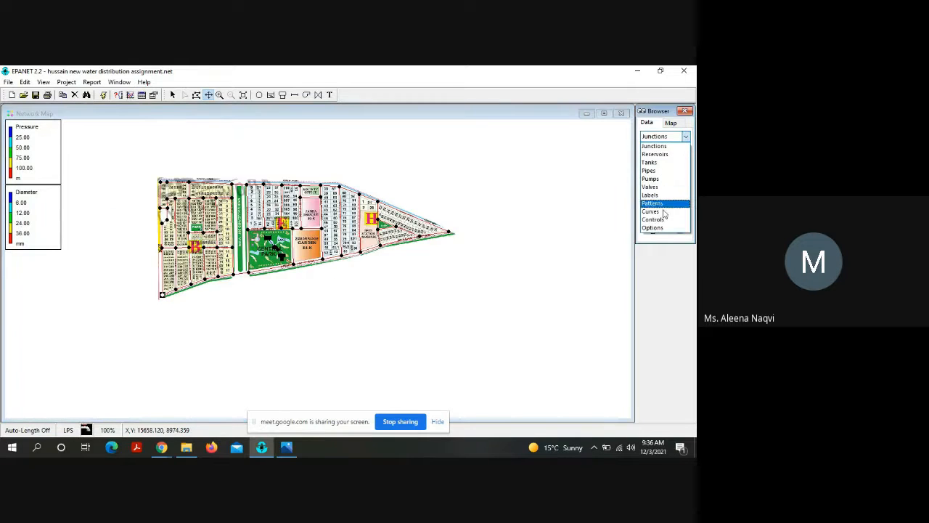
left_click(663, 212)
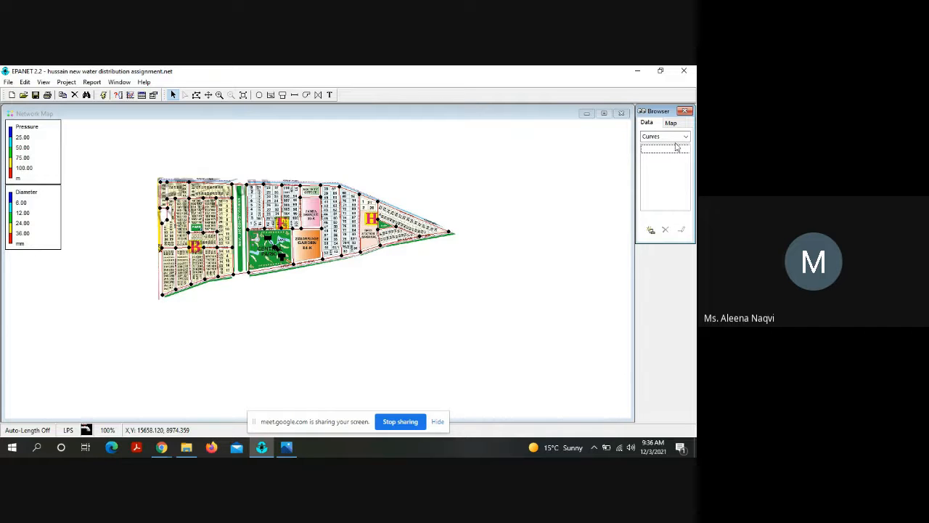
left_click(679, 137)
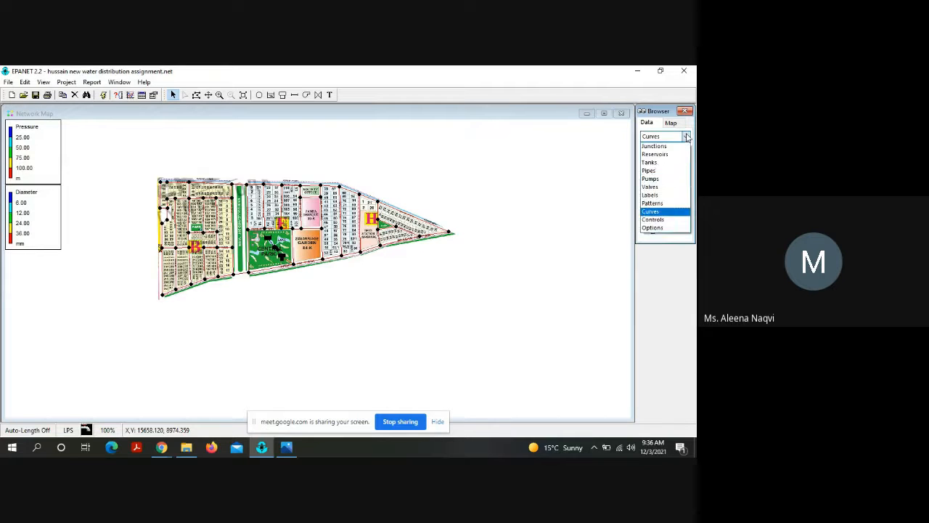
left_click(657, 181)
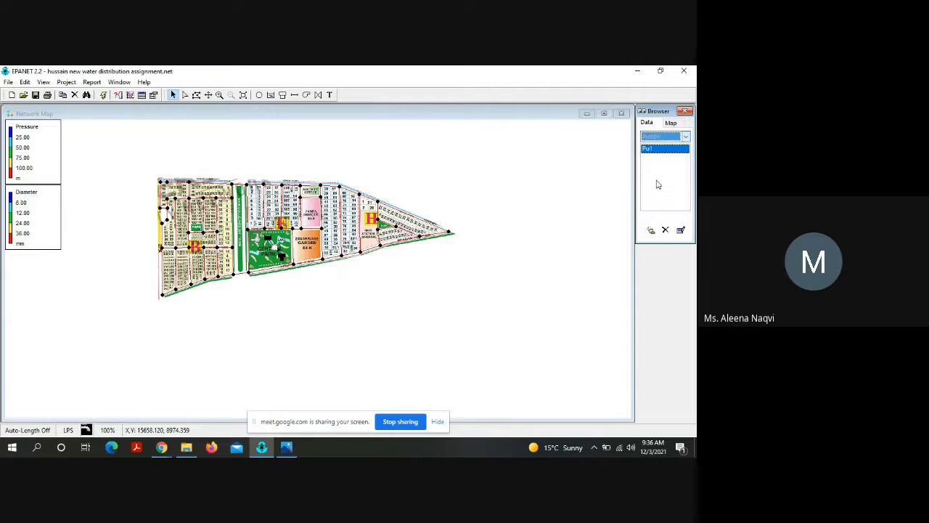
double_click(656, 149)
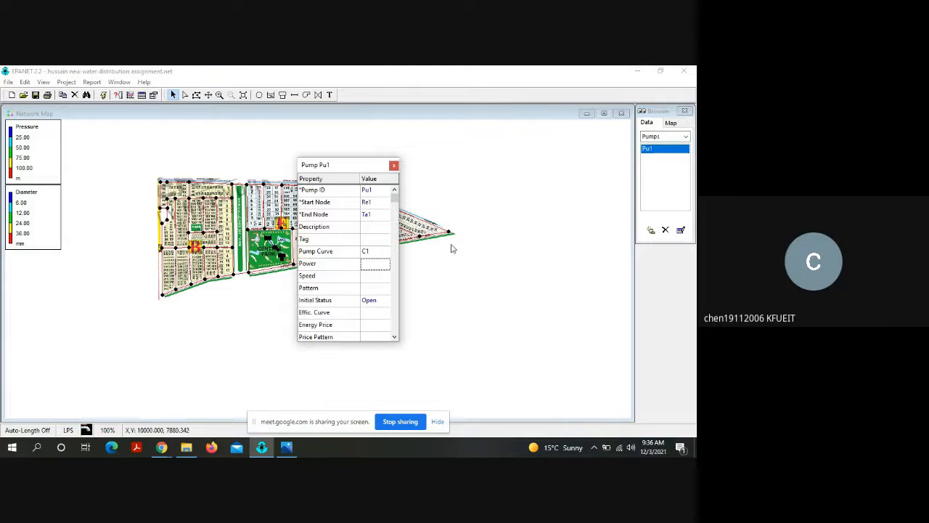
left_click(369, 251)
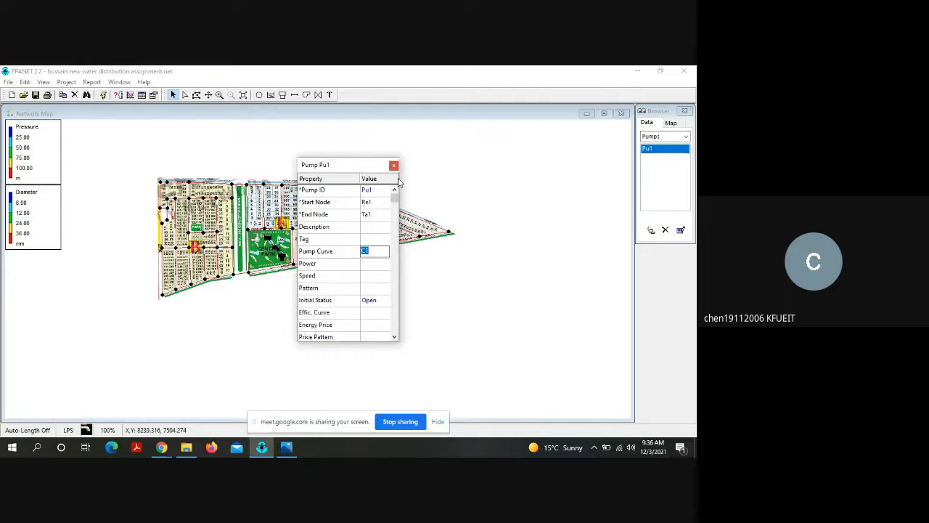
left_click(394, 165)
Step: Add a new PUMP-type curve to the project and open its first flow value for entry
left_click(685, 137)
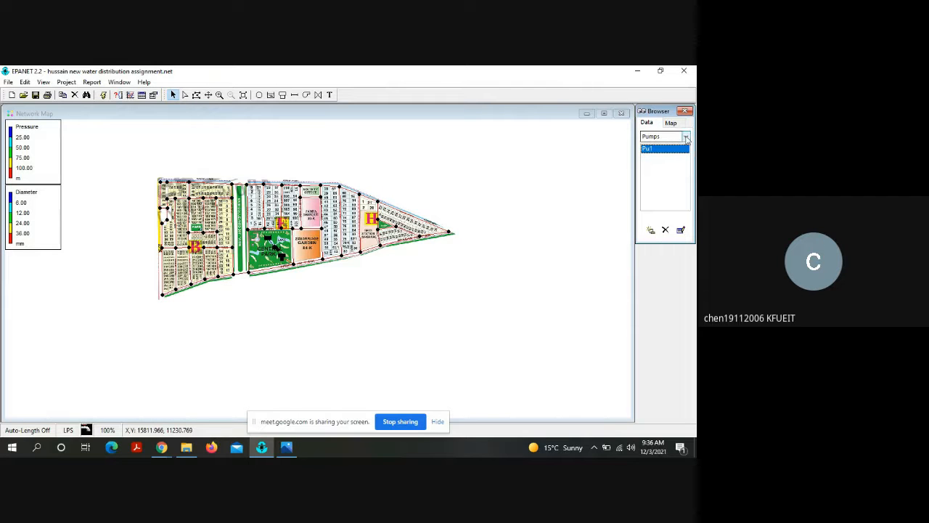
left_click(661, 211)
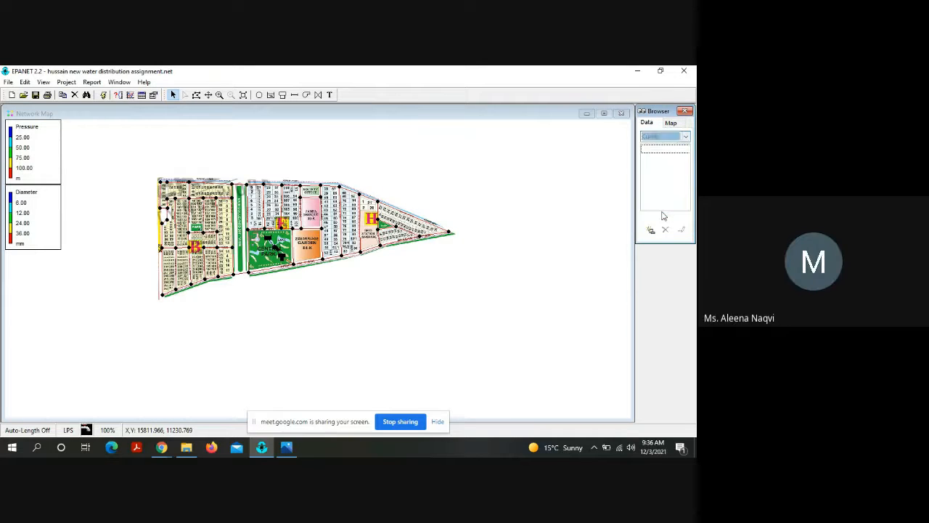
left_click(652, 230)
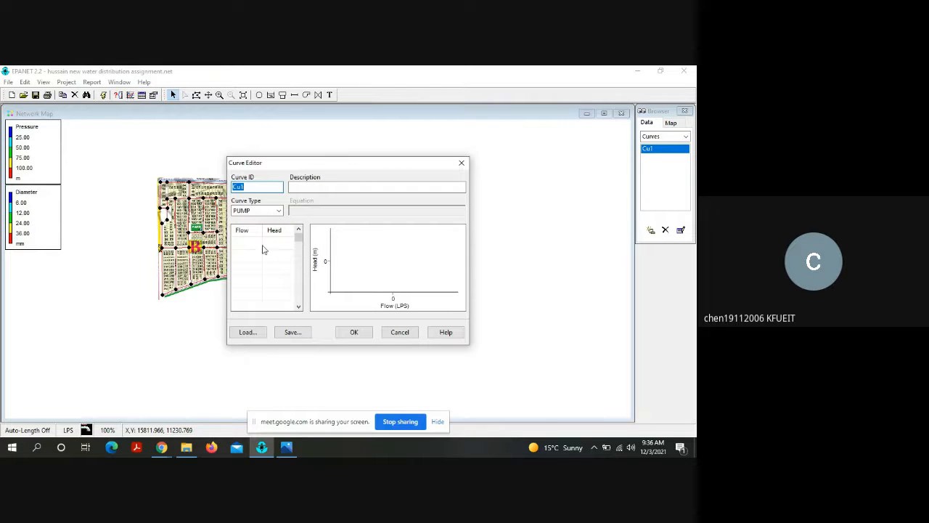
left_click(254, 240)
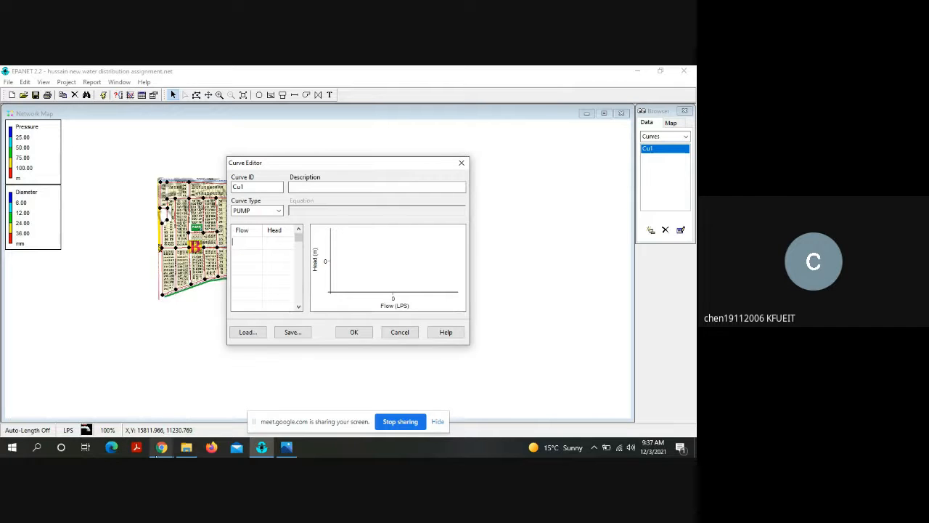
Step: Mute and unmute the microphone in the Google Meet call, and switch back to EPANET
left_click(160, 448)
left_click(127, 414)
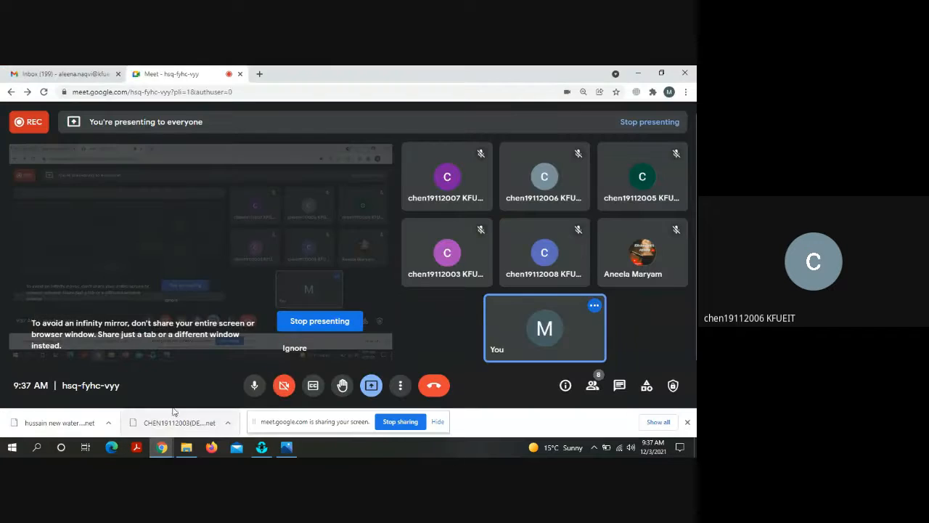
left_click(253, 385)
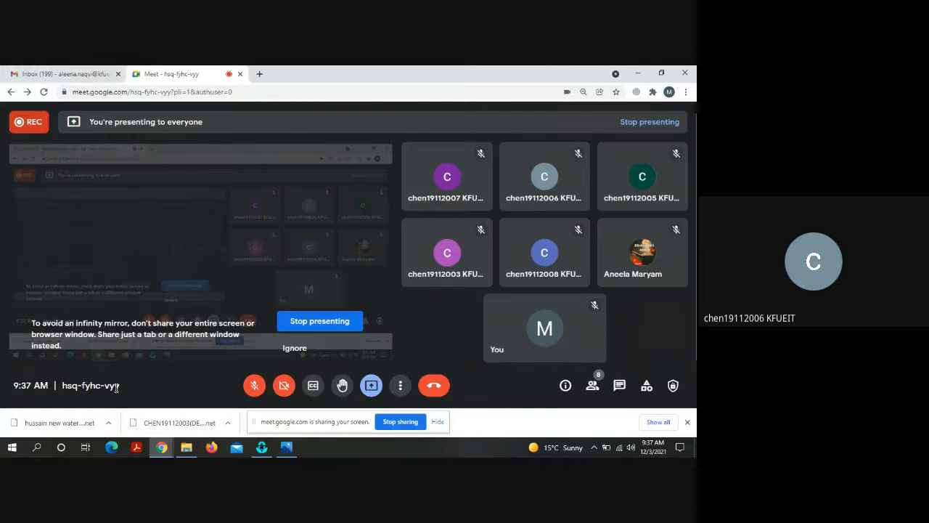
left_click(254, 386)
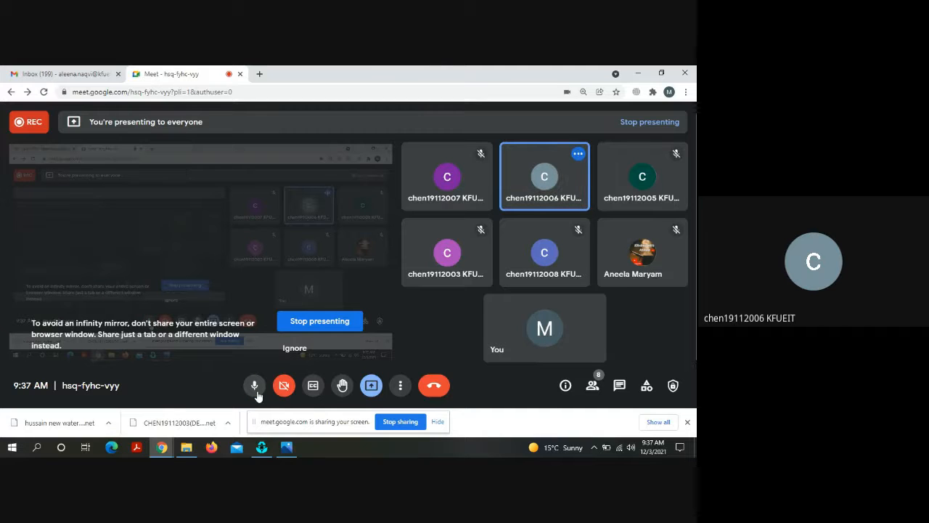
left_click(261, 447)
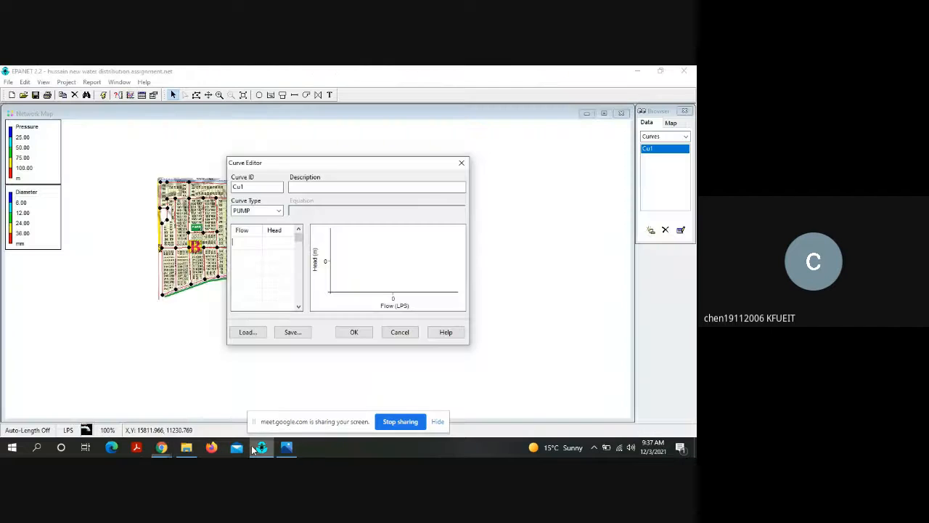
Step: Define pump curve Cu1 with a flow of 224.64 LPS at a head of 65 m and review the resulting curve
left_click(248, 241)
type("22")
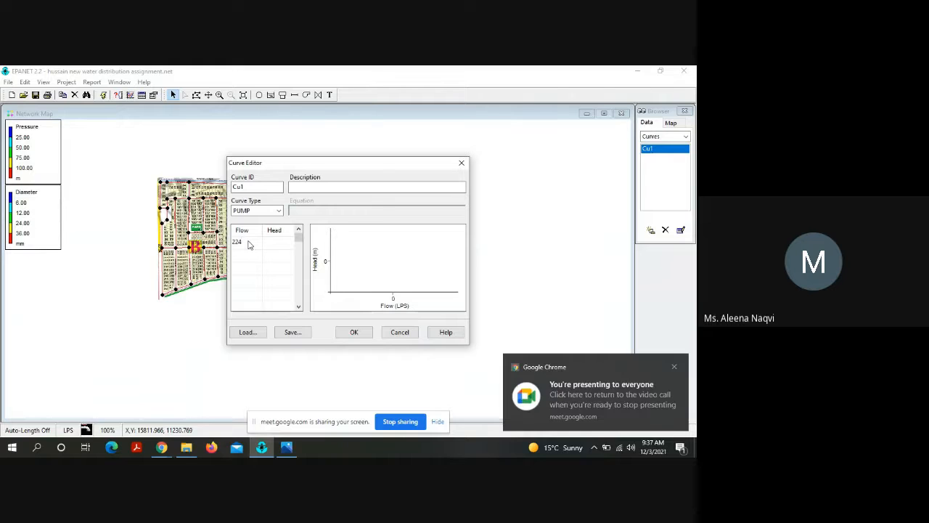
type("4.6")
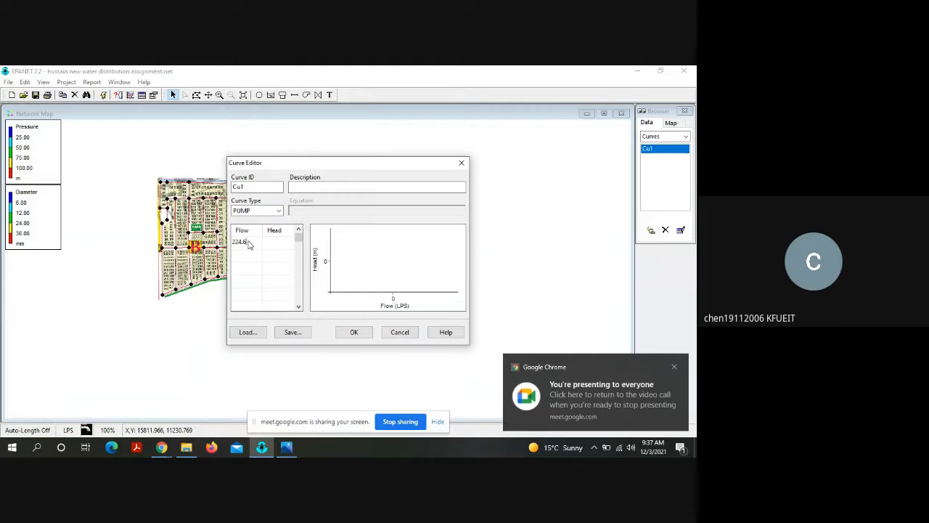
type("4")
left_click(270, 242)
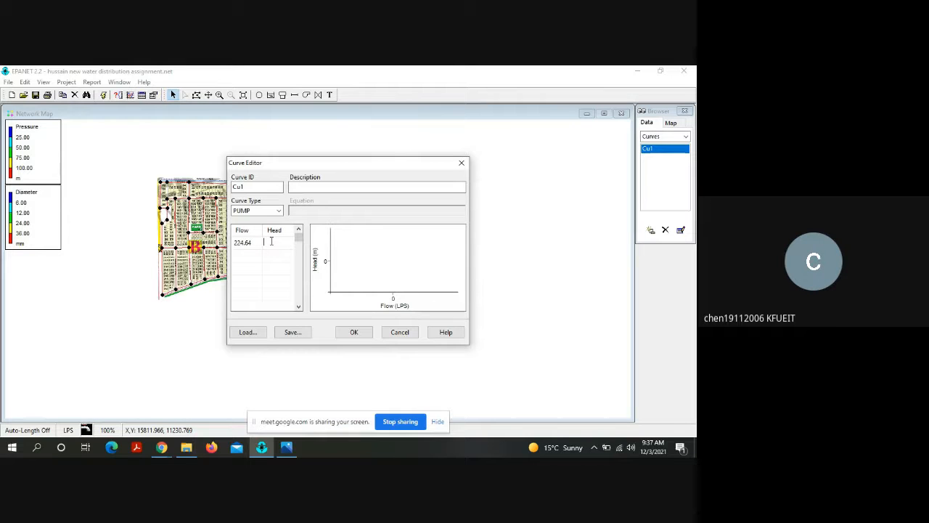
type("65")
left_click(355, 332)
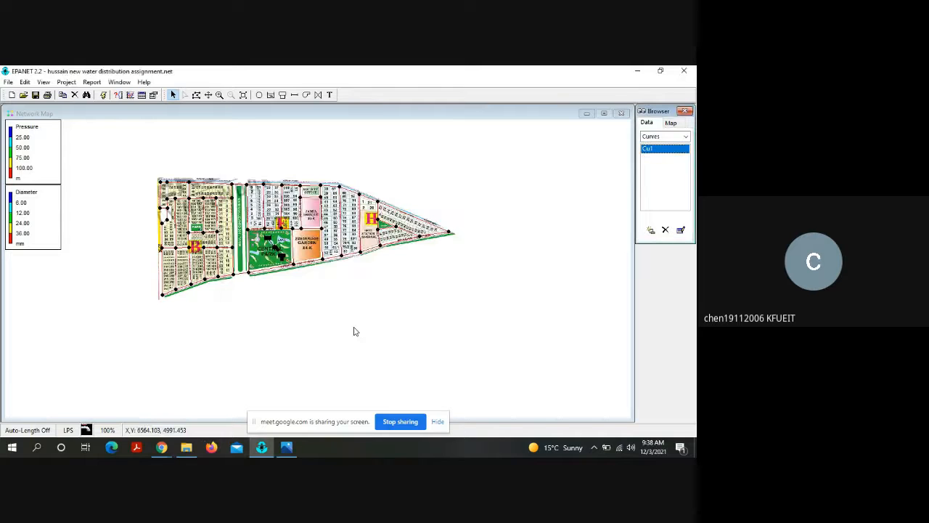
double_click(646, 150)
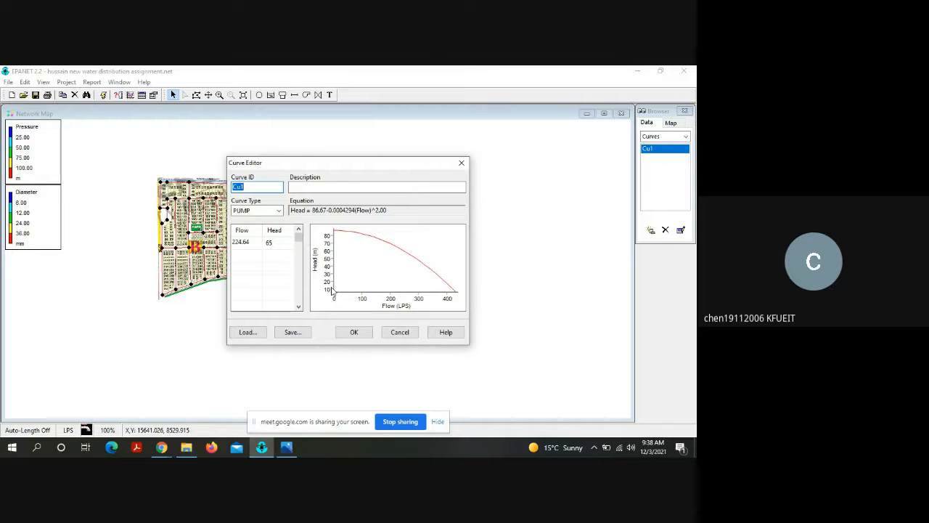
left_click(345, 332)
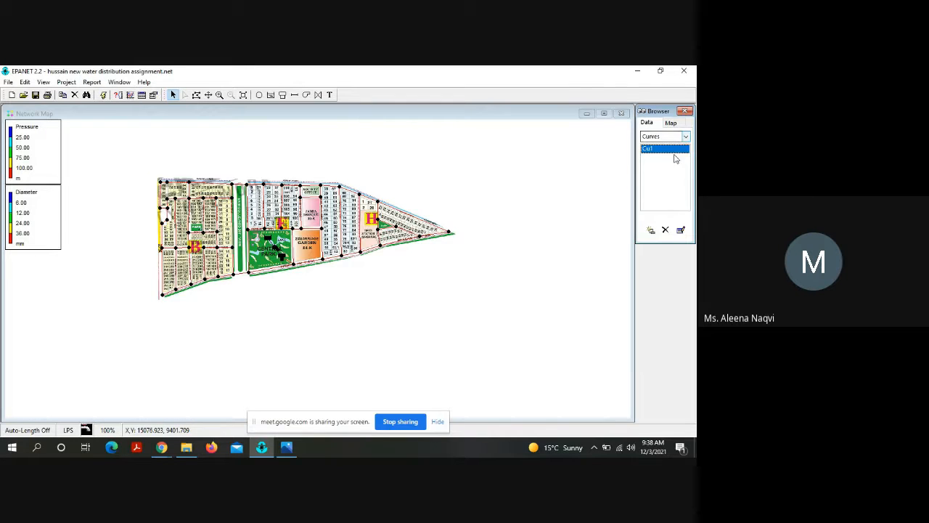
Step: Assign the new curve Cu1 to pump Pu1 as its pump curve
left_click(686, 137)
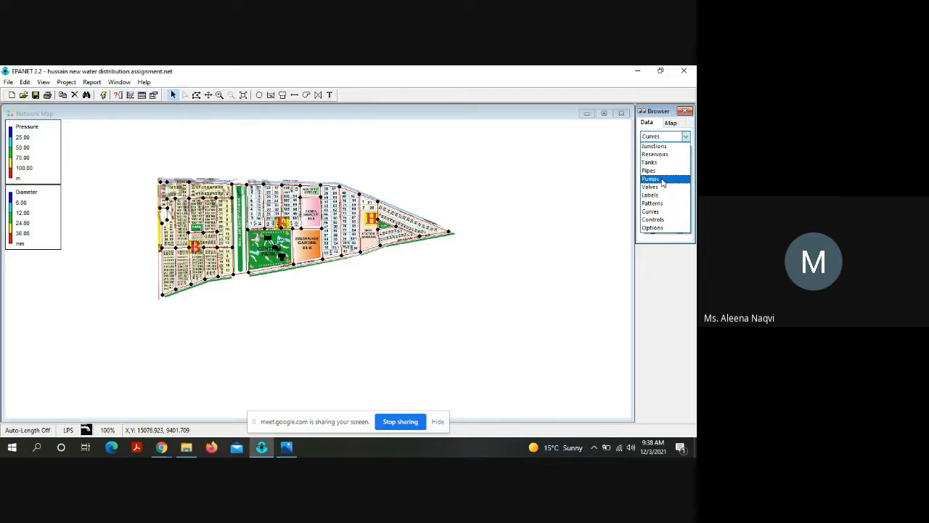
left_click(662, 178)
double_click(648, 148)
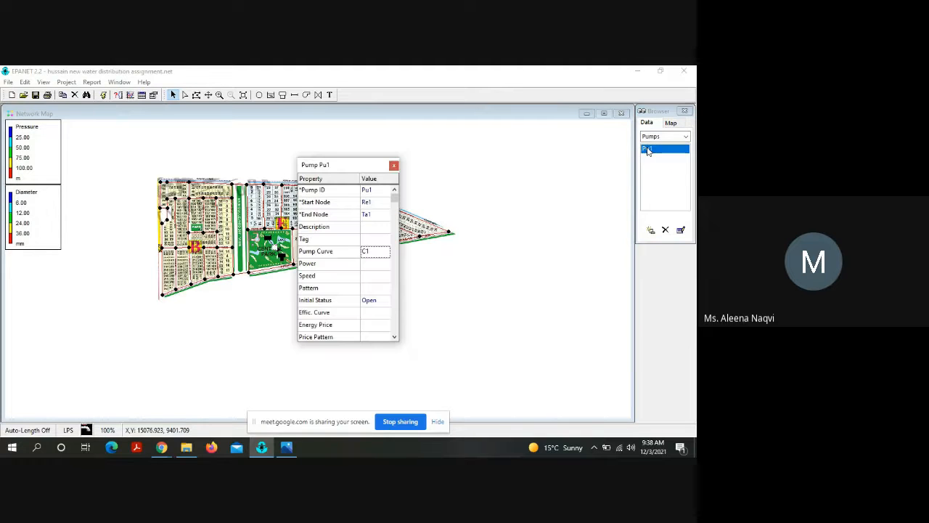
left_click(369, 254)
left_click(367, 251)
key("Return")
left_click(393, 165)
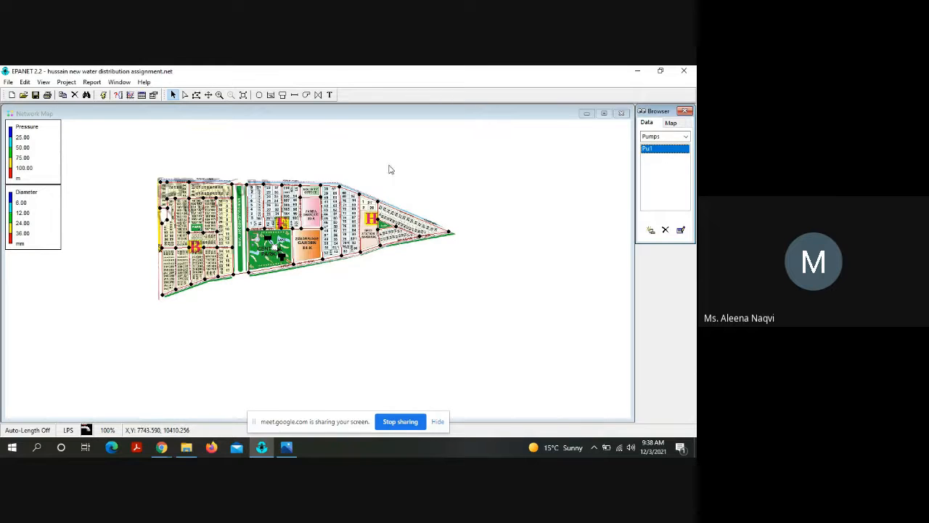
Step: Run the hydraulic analysis with the pump curve assigned, and review and close the status report
left_click(106, 98)
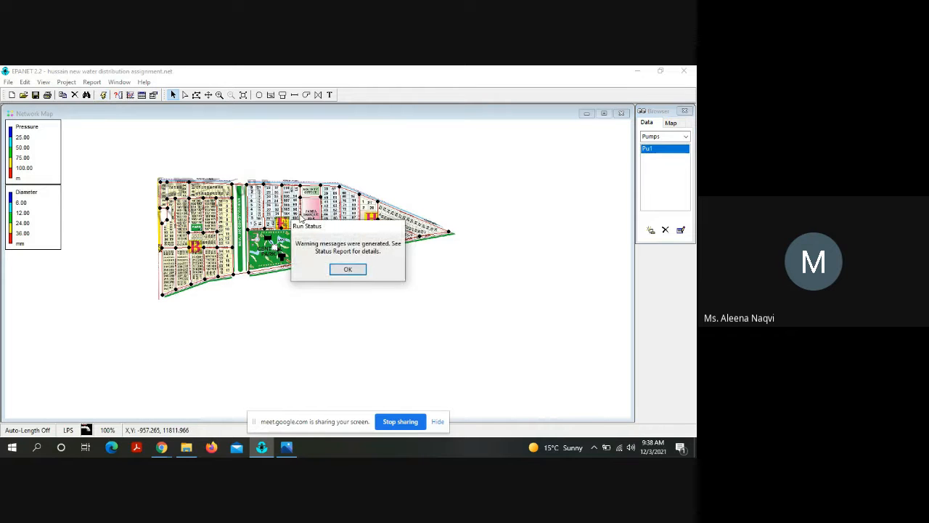
left_click(347, 269)
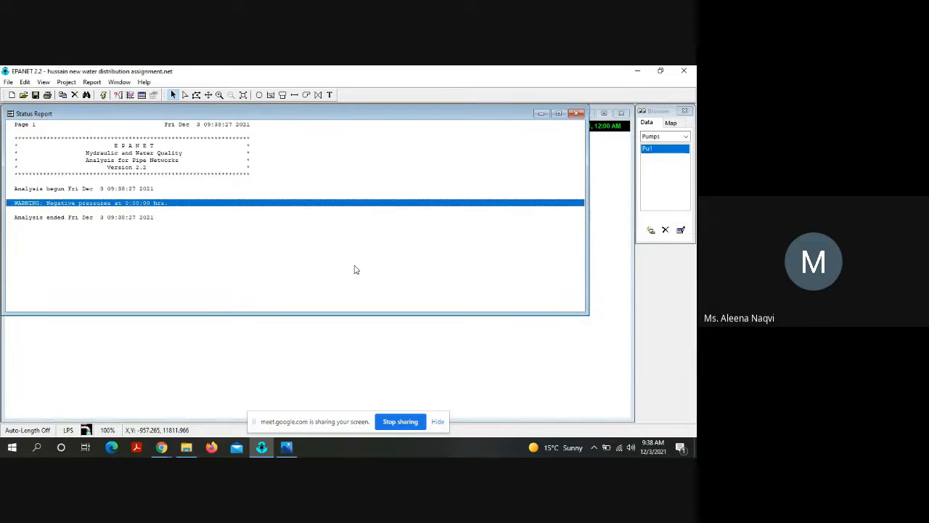
left_click(577, 114)
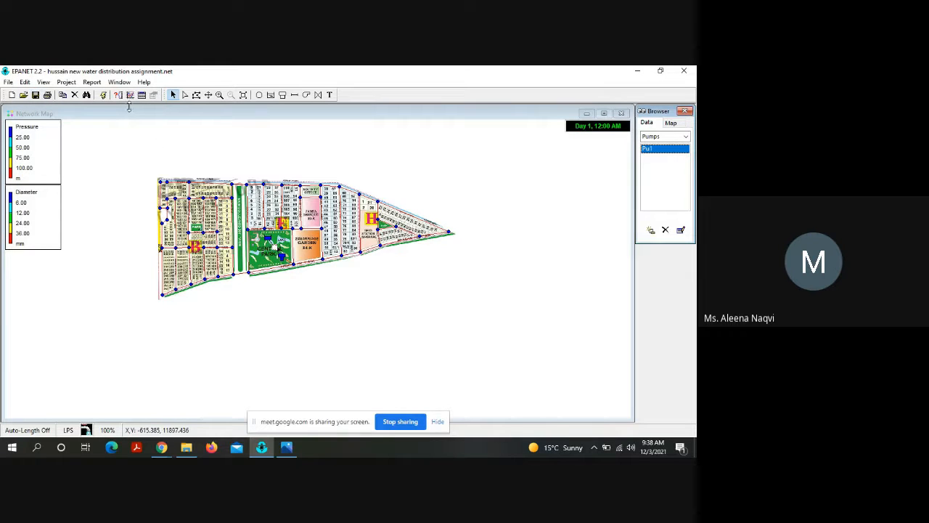
left_click(43, 82)
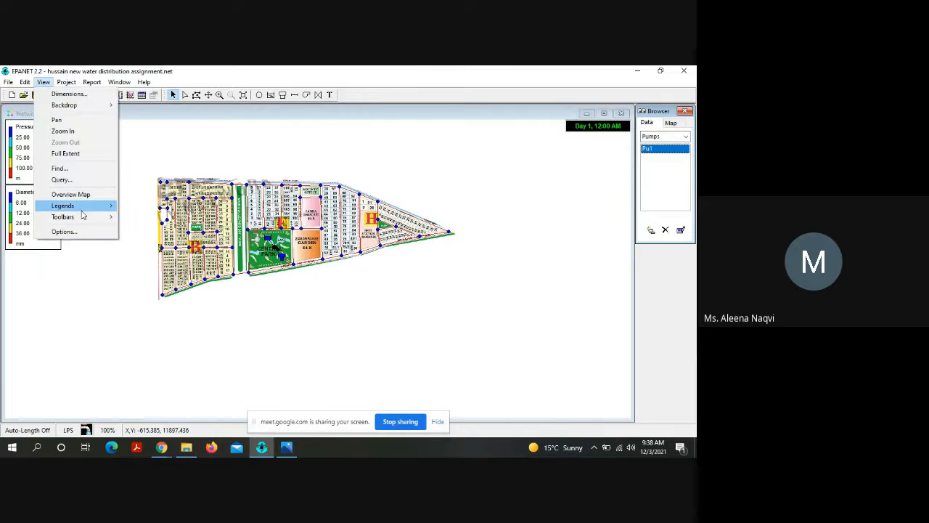
left_click(64, 232)
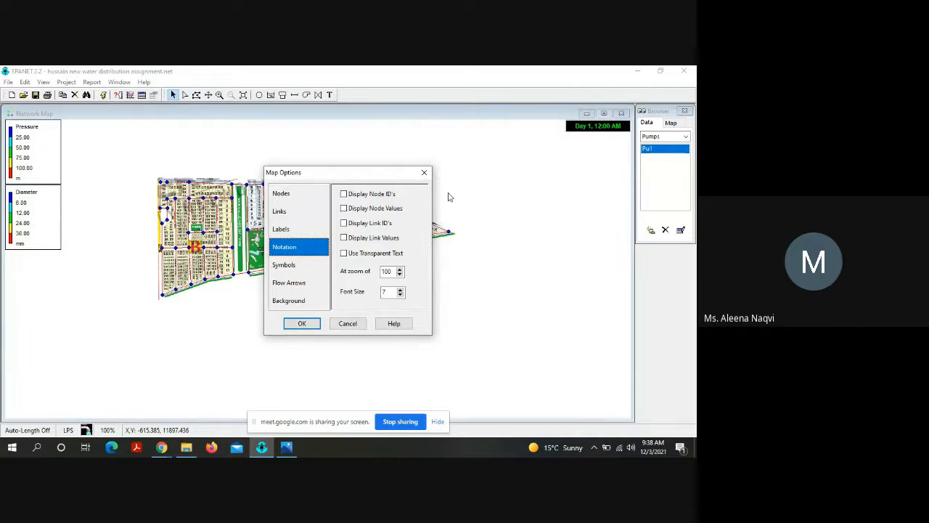
left_click(425, 174)
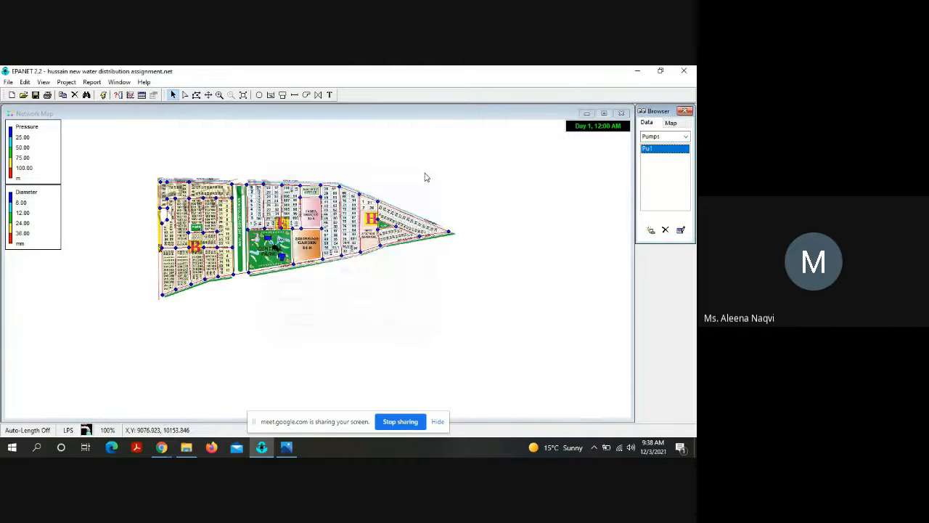
Step: Set the pressure legend's interval values to 14, 15, 16 and 17 m
double_click(32, 162)
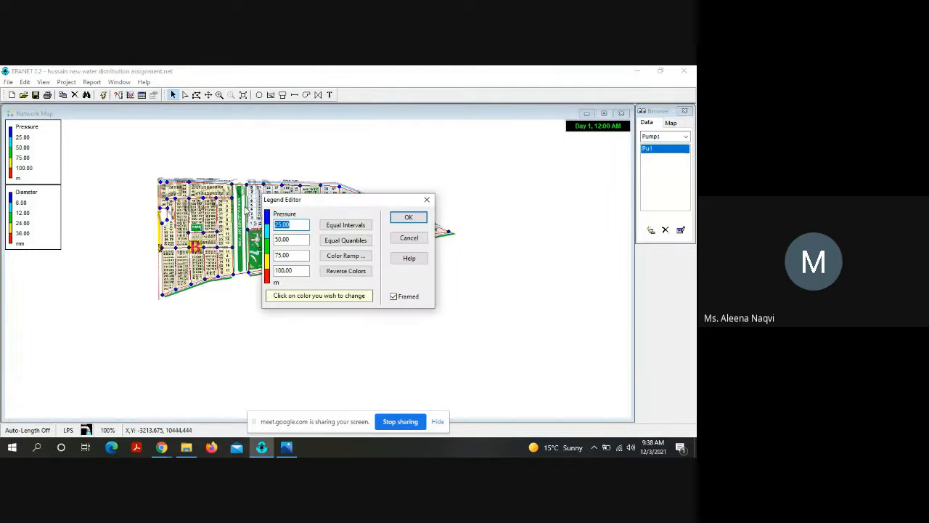
left_click(280, 226)
type("4")
left_click(281, 241)
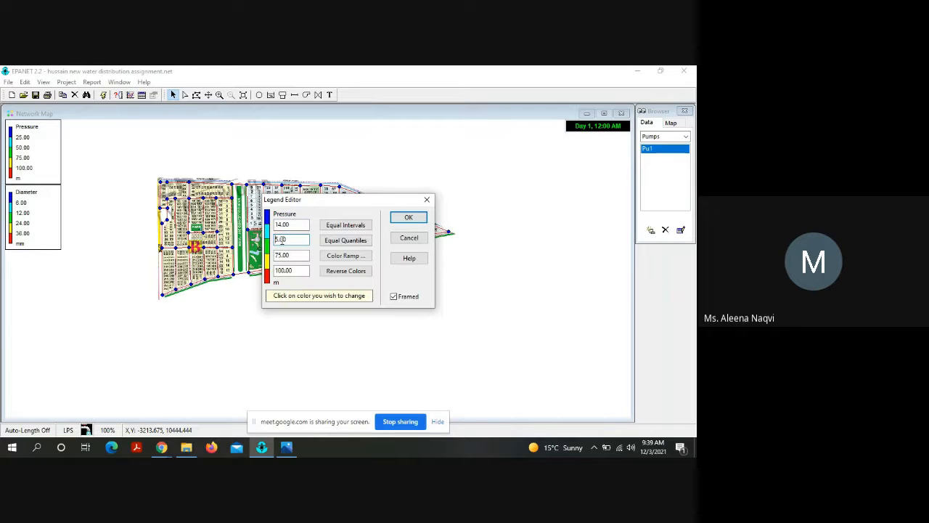
type("1")
left_click(281, 255)
key("BackSpace")
key("BackSpace")
type("16")
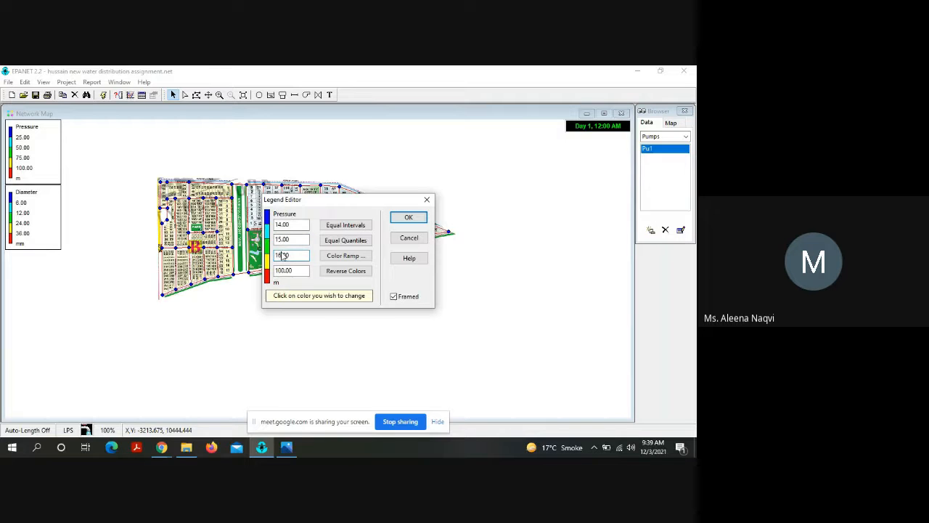
left_click(284, 270)
key("BackSpace")
key("BackSpace")
key("BackSpace")
type("7")
key("Return")
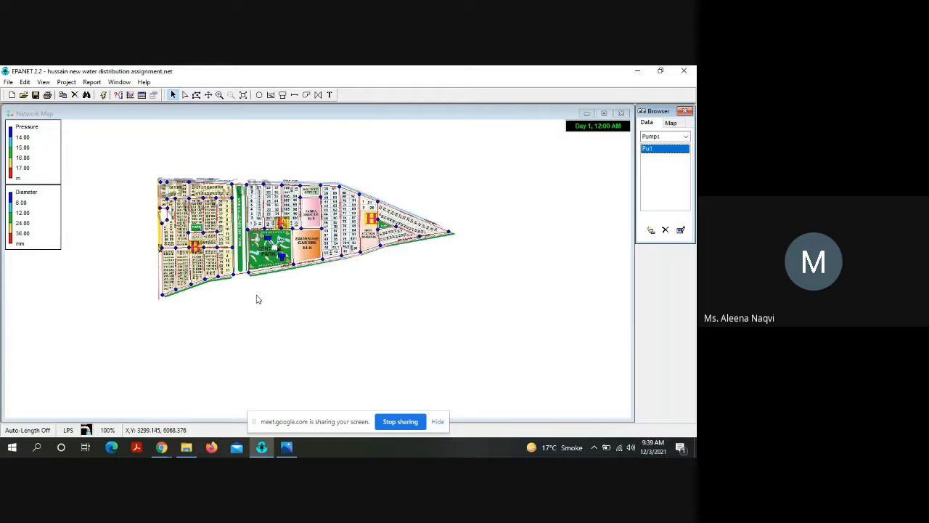
Step: Set the pipe diameter legend's interval values to 75, 100, 150 and 300 mm
double_click(38, 223)
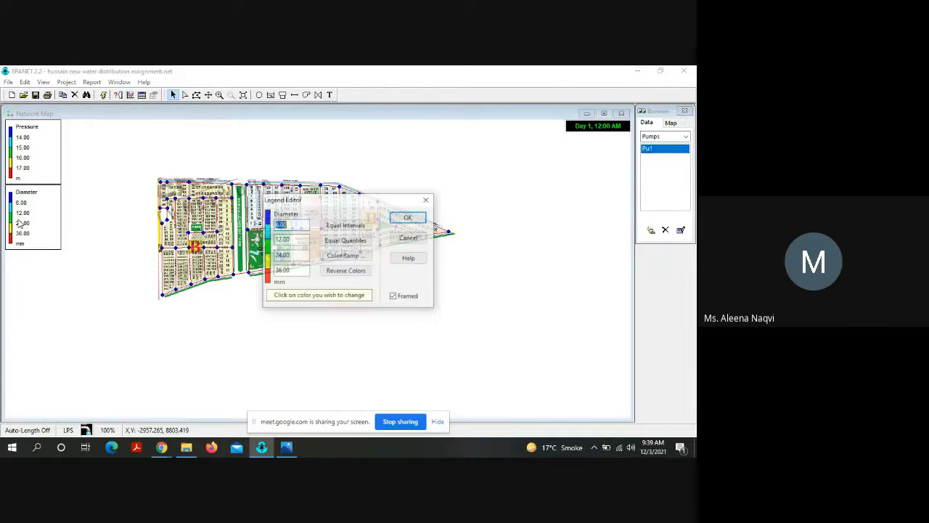
left_click(280, 225)
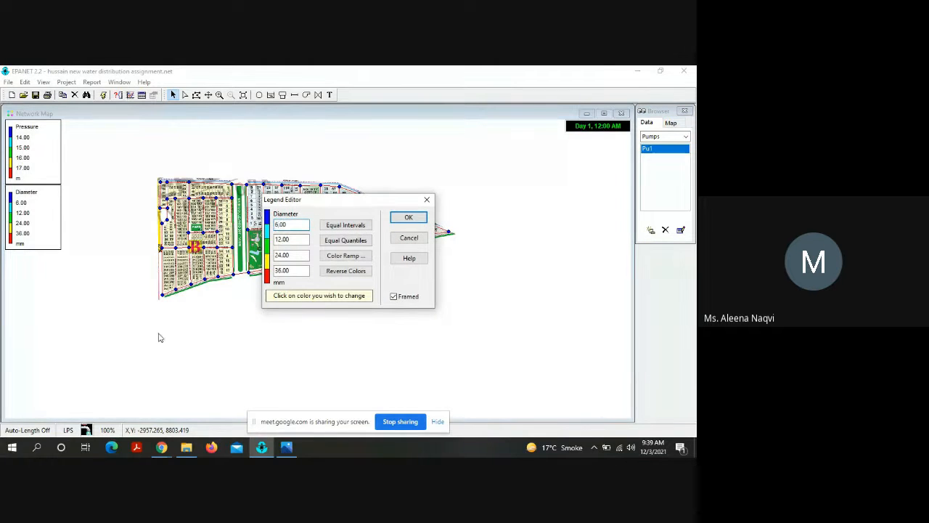
key("BackSpace")
type("75")
left_click(279, 239)
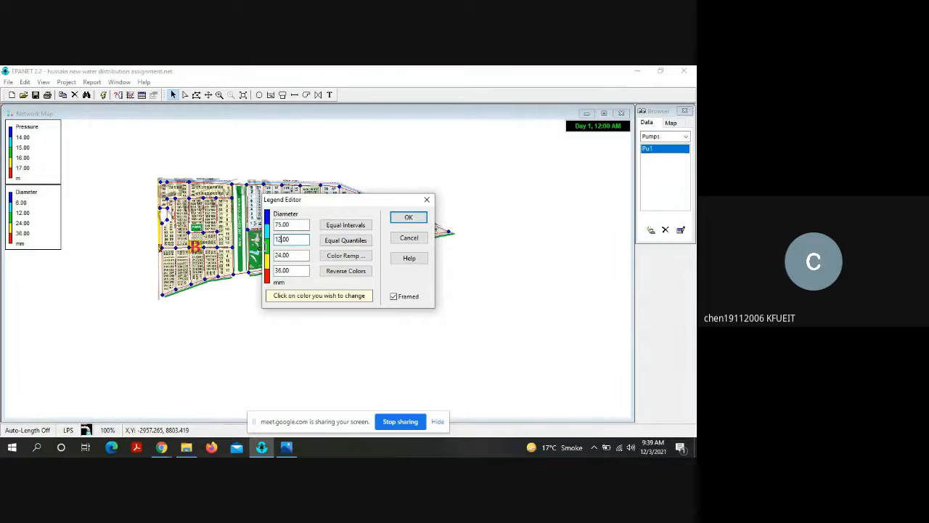
key("BackSpace")
type("00")
left_click(281, 256)
type("15")
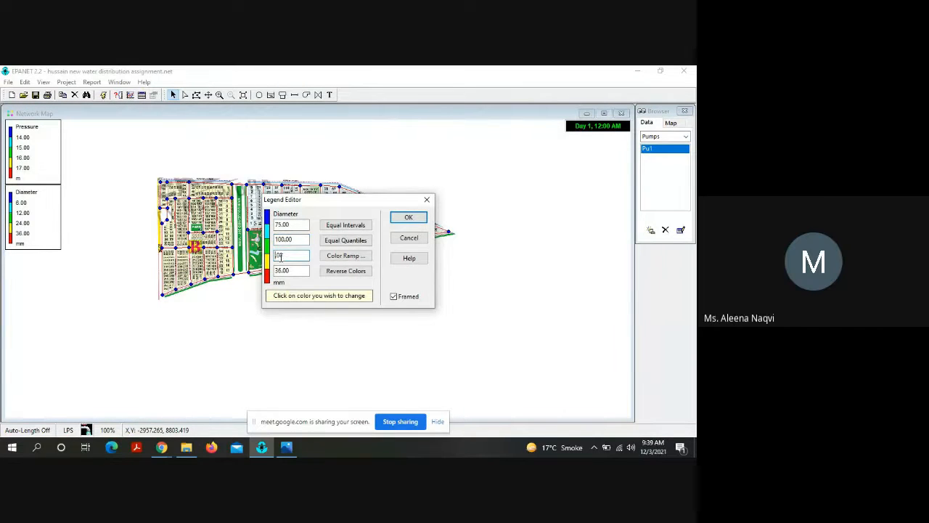
type("0.00")
left_click(281, 270)
type("300.00")
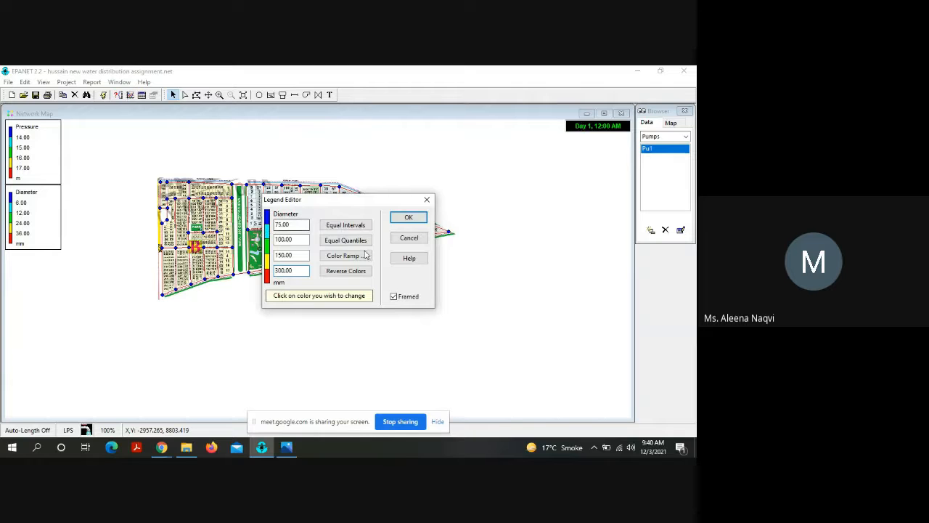
left_click(409, 218)
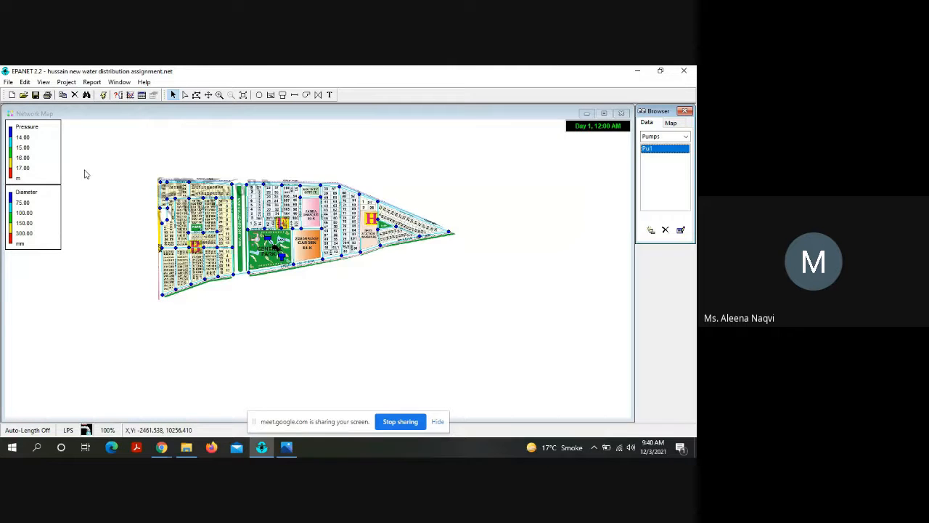
Step: Rerun the hydraulic analysis after the legend changes, and review and close its status report
left_click(103, 95)
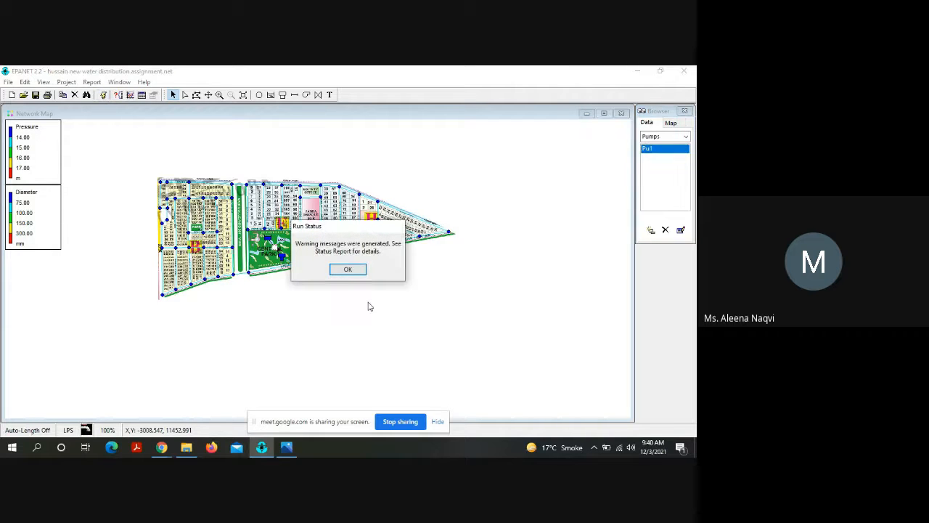
left_click(348, 270)
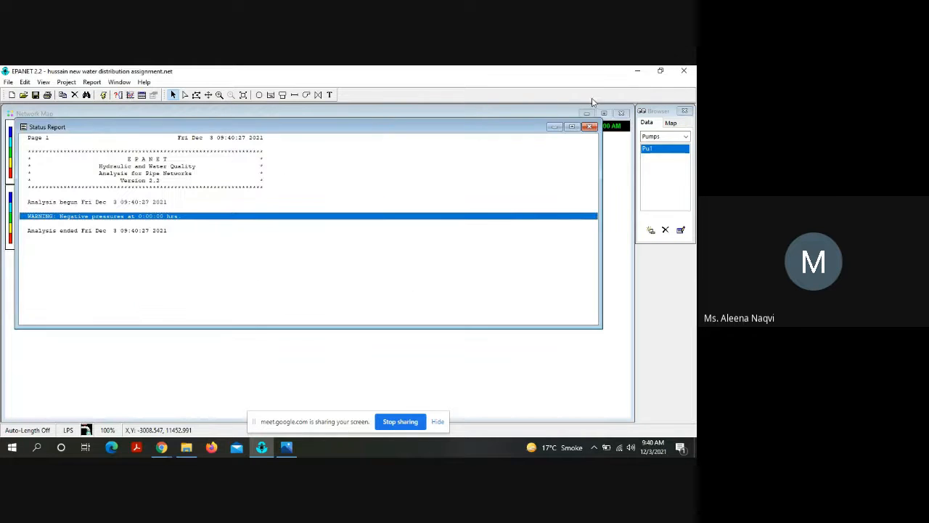
left_click(592, 127)
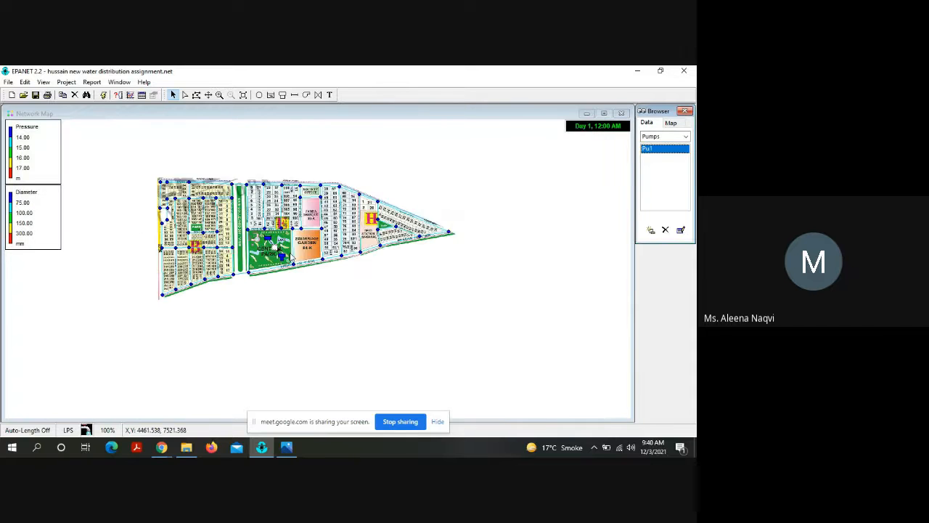
Step: Set the diameter of pipe Pi78, which links tank Ta1 to node N8, to 350 mm
left_click(289, 263)
double_click(289, 262)
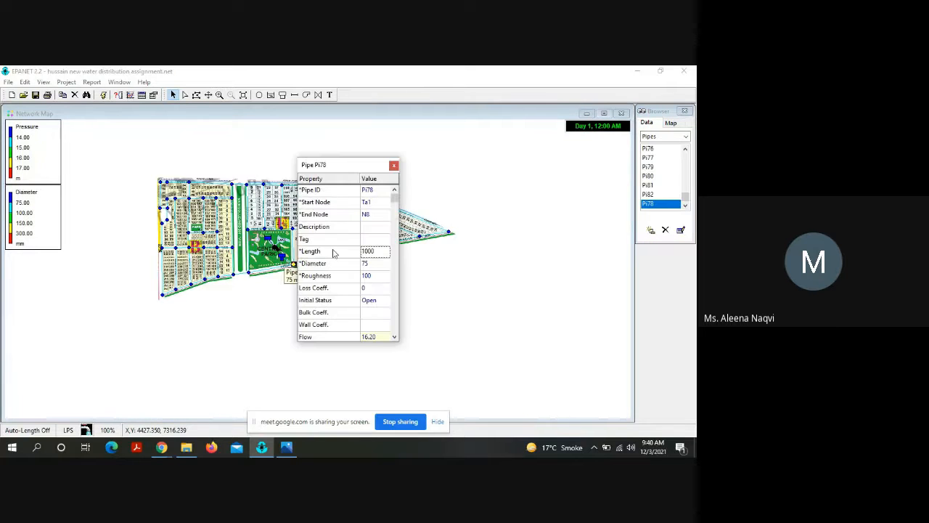
left_click(373, 263)
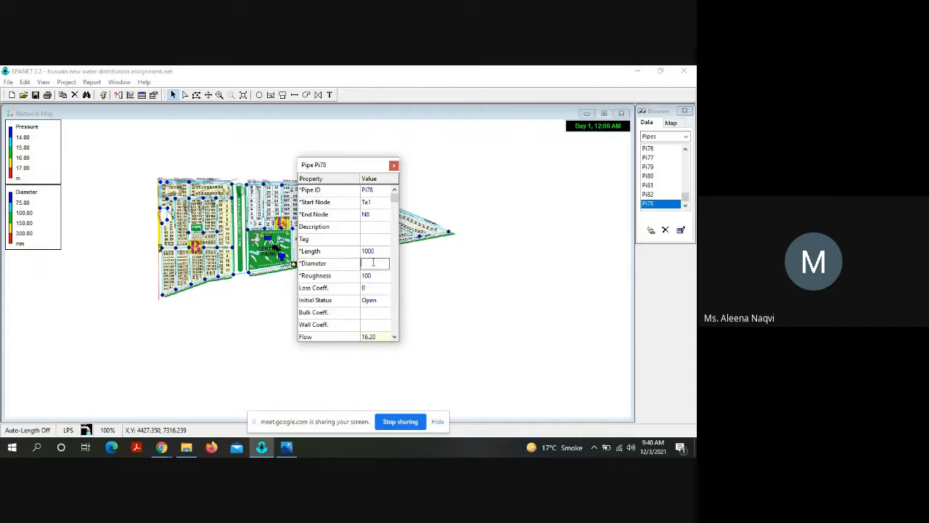
type("350")
key("Return")
left_click(393, 166)
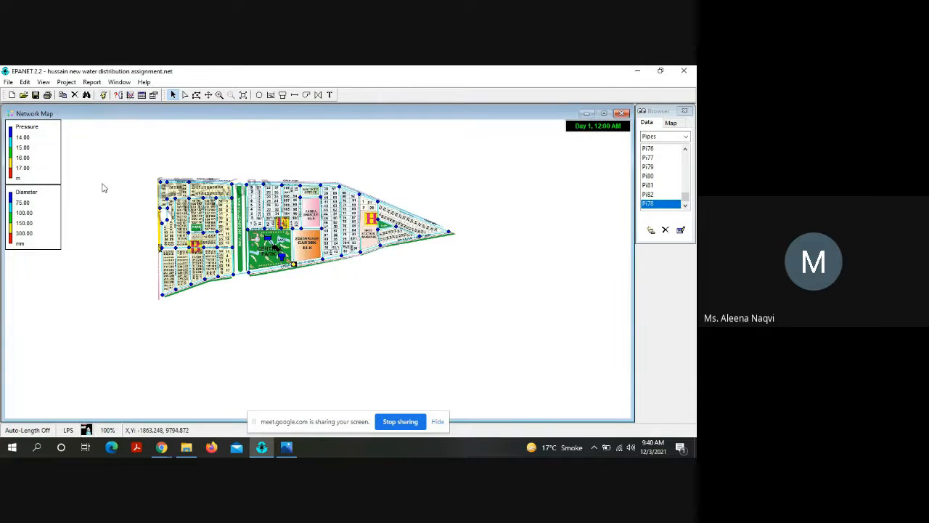
Step: Run the analysis with the enlarged tank outlet pipe, and review and close the status report
left_click(104, 95)
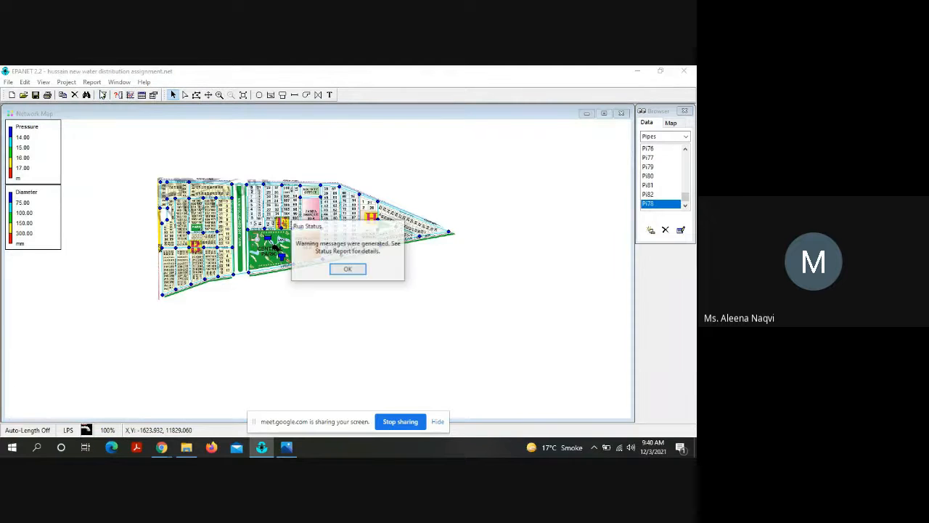
left_click(350, 270)
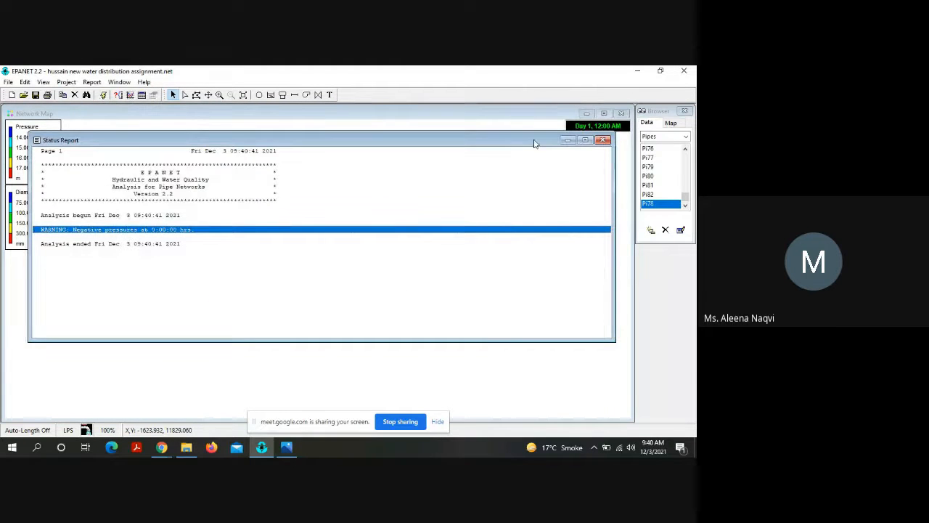
left_click(602, 141)
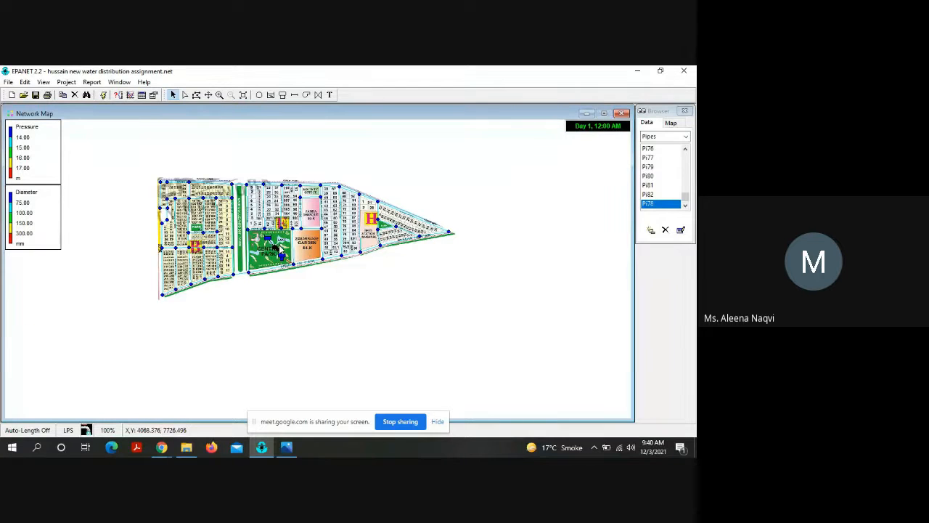
Step: Examine the properties of tank pipe Pi78 and of pipe Pi13 between nodes N9 and N8
left_click(219, 95)
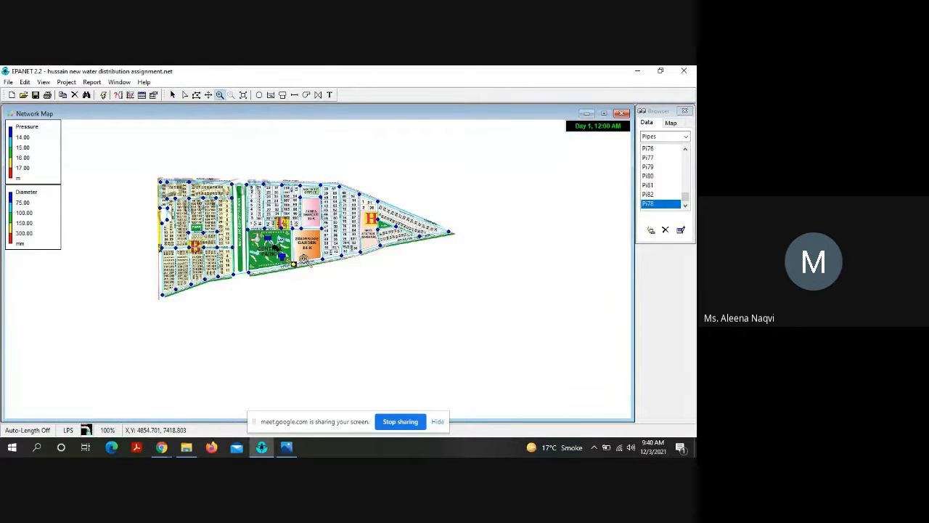
left_click(300, 260)
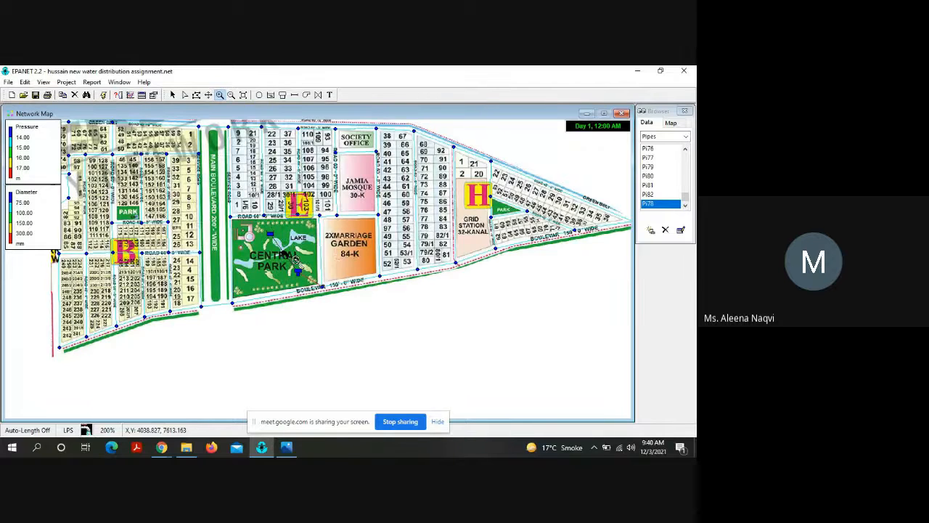
left_click(297, 260)
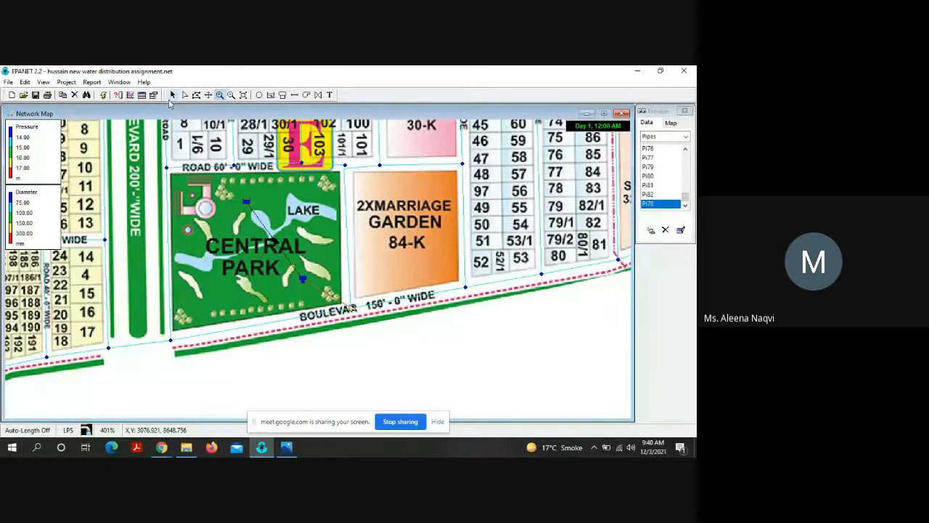
left_click(172, 95)
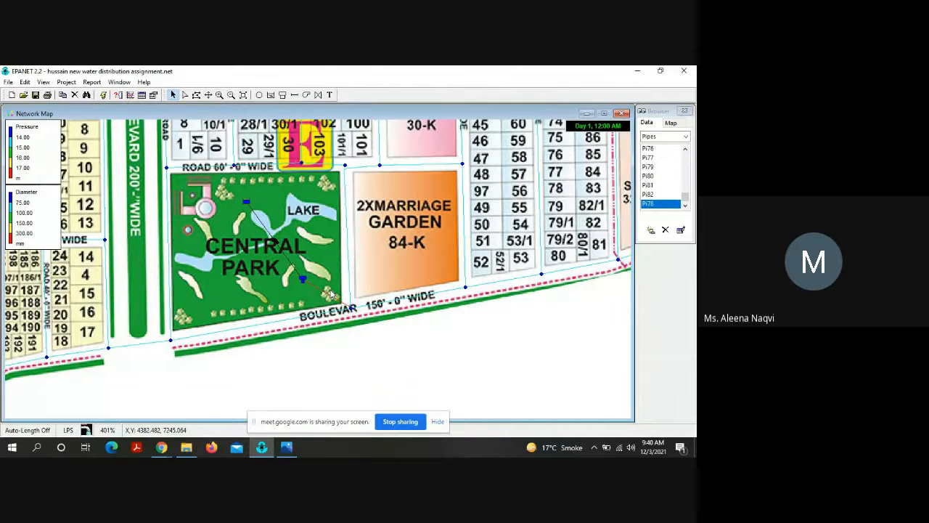
double_click(330, 296)
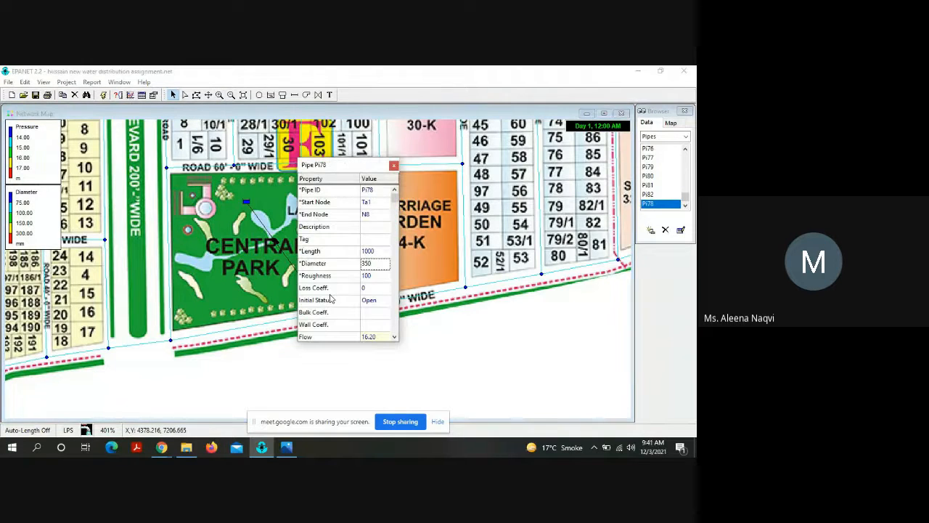
left_click(393, 167)
double_click(373, 307)
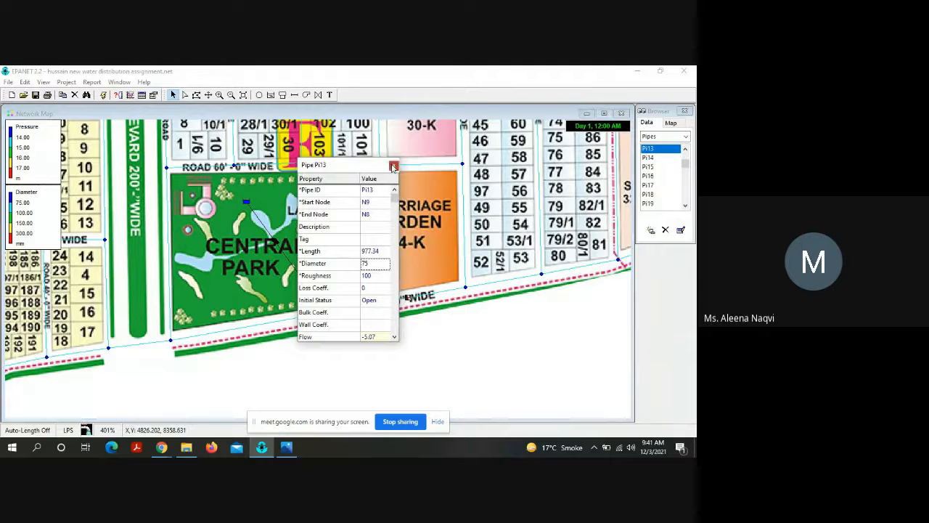
left_click(392, 166)
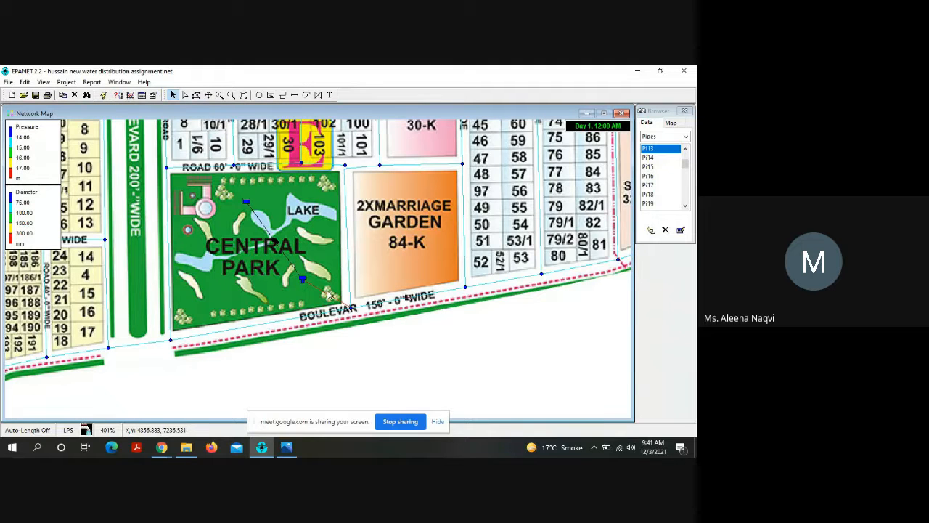
Step: Set the diameter of pipe Pi34, running along the boulevard between nodes N7 and N8, to 150 mm
double_click(314, 320)
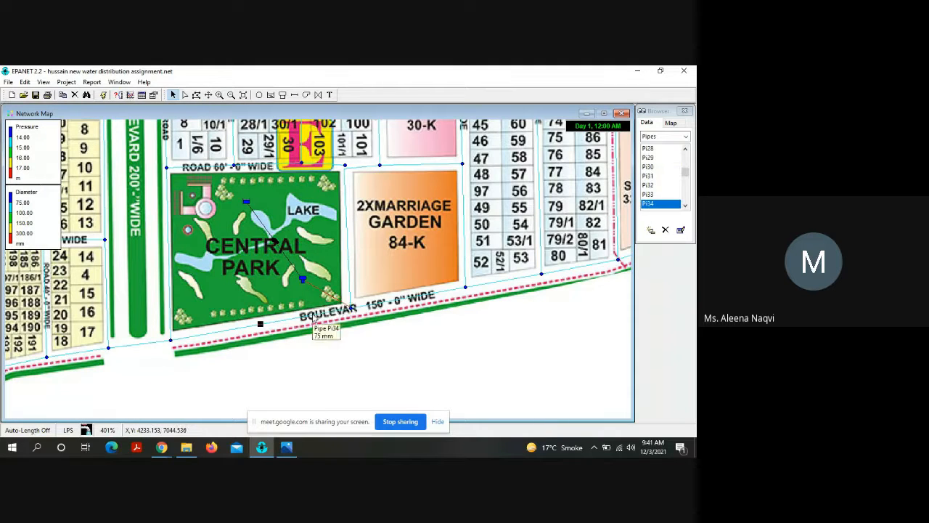
left_click(374, 263)
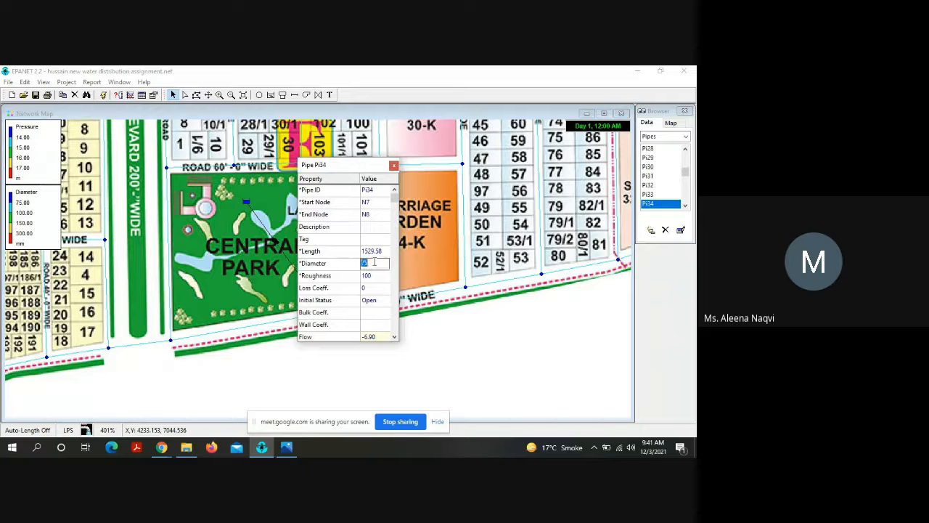
type("150")
key("Return")
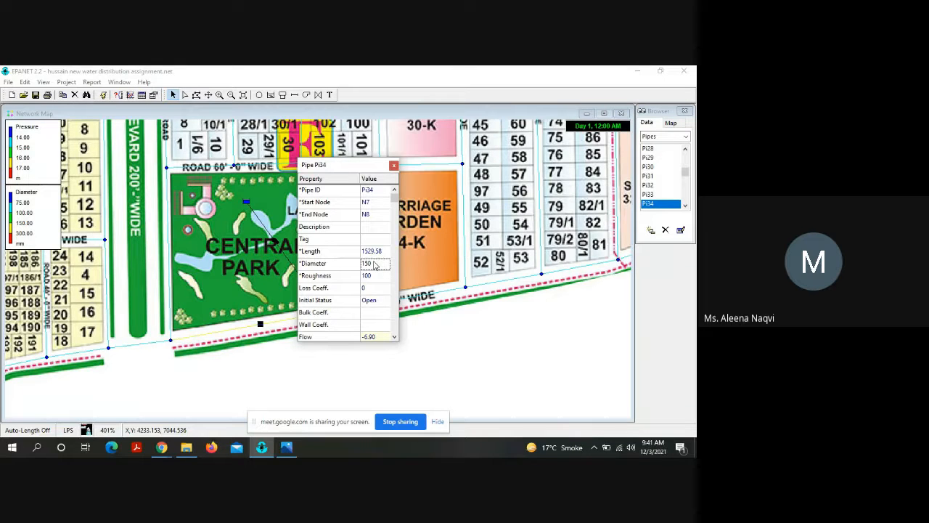
left_click(396, 166)
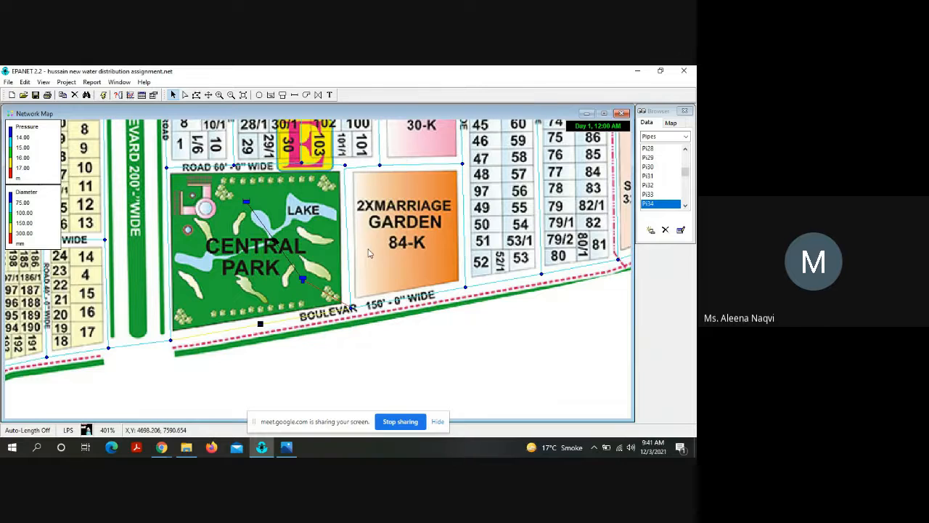
Step: Set the diameter of pipe Pi14, between Central Park and the marriage garden from node N8 to N25, to 150 mm
double_click(363, 266)
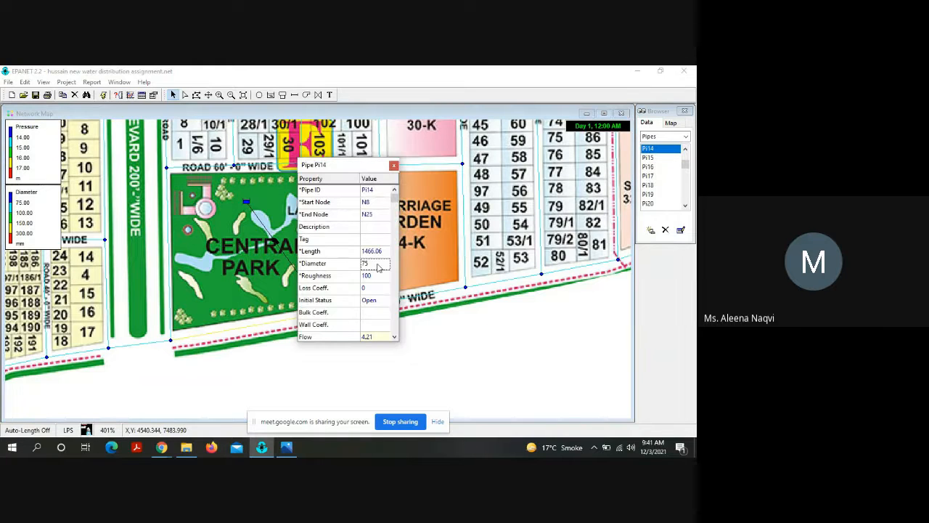
left_click(378, 264)
type("150")
key("Return")
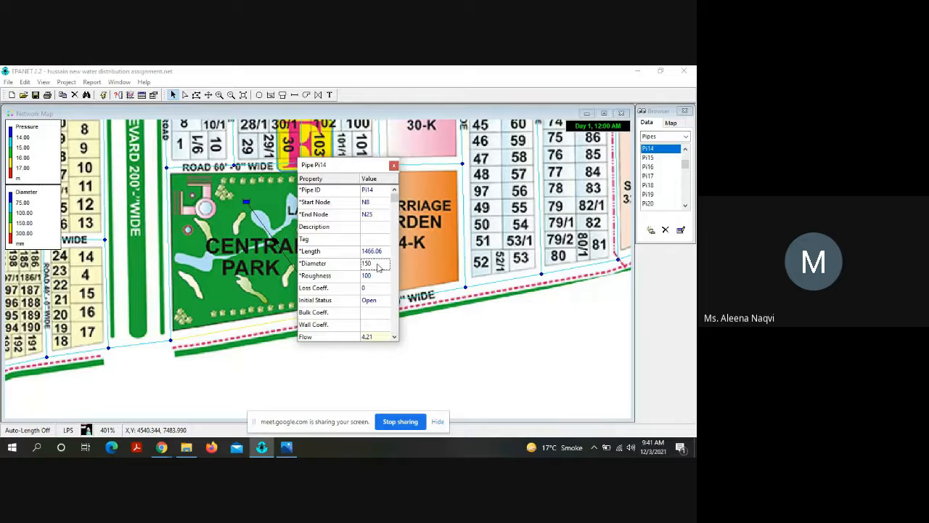
left_click(393, 166)
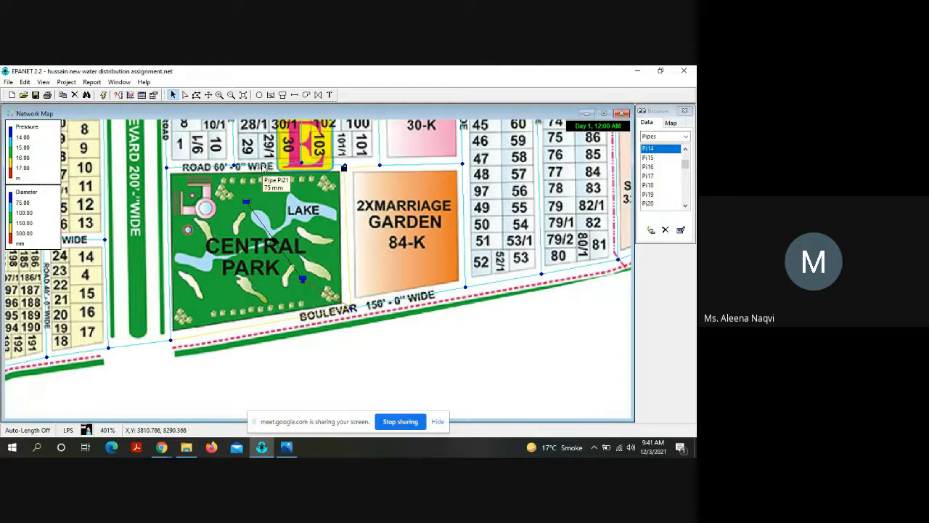
Step: Set the diameter of pipe Pi21, on the 60-foot road north of Central Park between nodes N30 and N27, to 150 mm
double_click(267, 167)
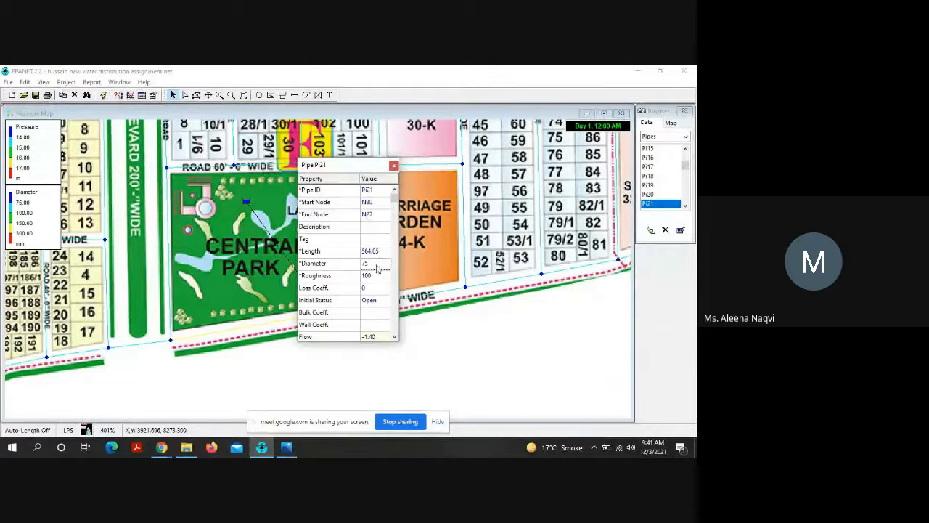
left_click(376, 264)
key("BackSpace")
type("150")
key("Return")
left_click(393, 166)
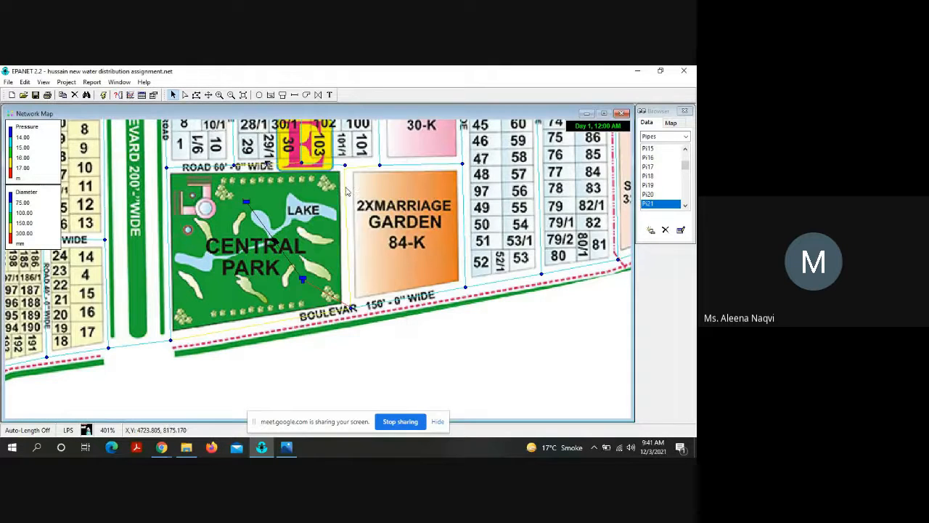
Step: Set the diameter of pipe Pi20, on the road north of Central Park between nodes N31 and N30, to 150 mm
double_click(199, 170)
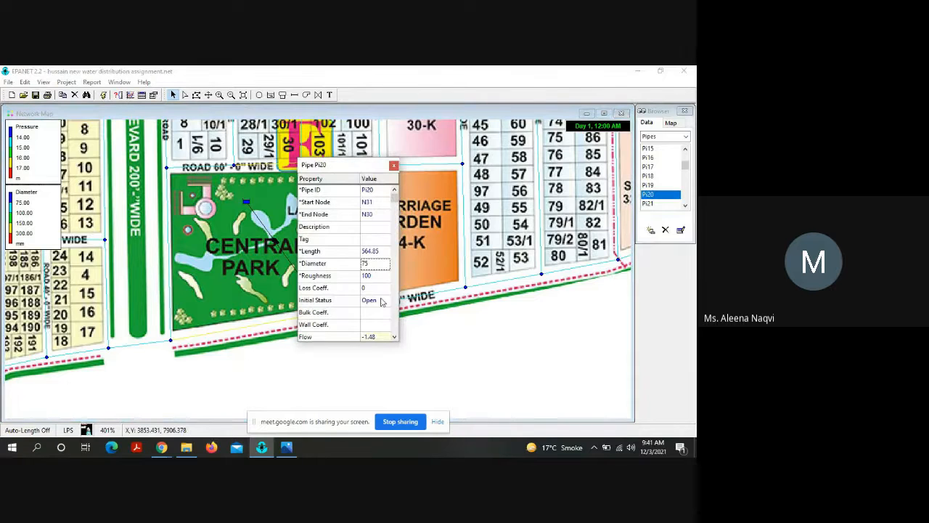
left_click(375, 265)
key("BackSpace")
key("BackSpace")
type("150")
key("Return")
left_click(394, 165)
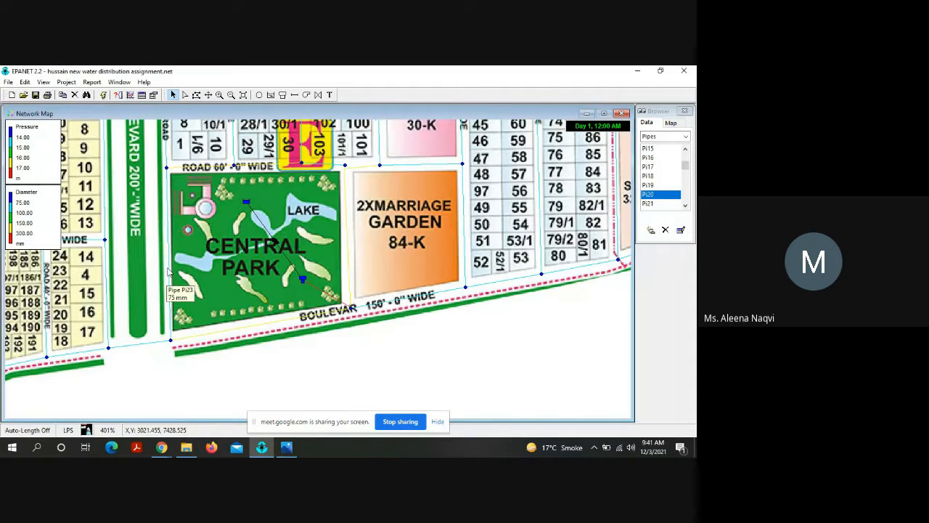
Step: Set the diameter of pipe Pi23, along the west side of Central Park between nodes N31 and N7, to 150 mm
double_click(167, 271)
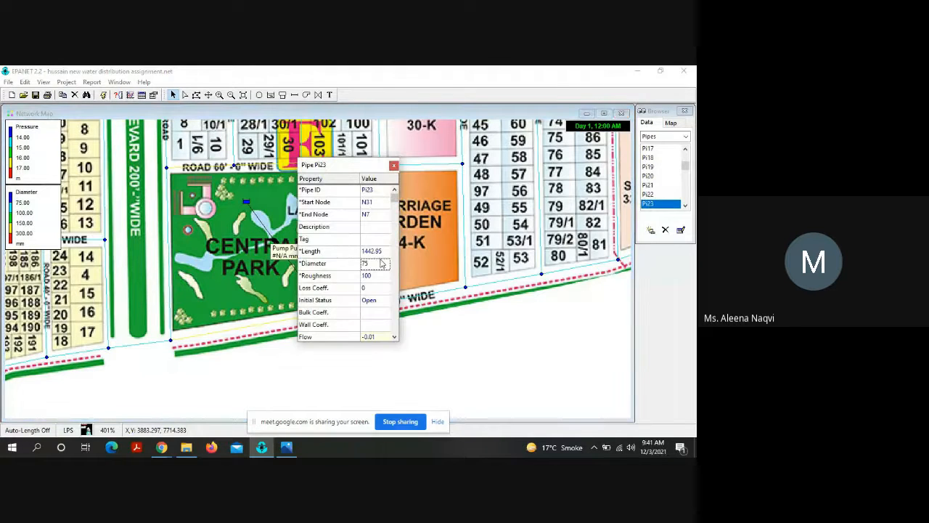
left_click(380, 262)
type("150")
key("Return")
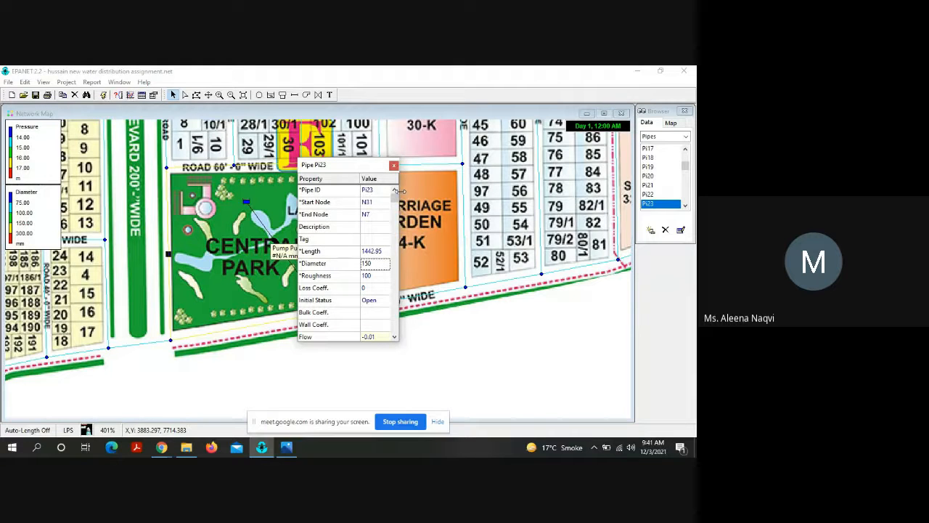
left_click(393, 166)
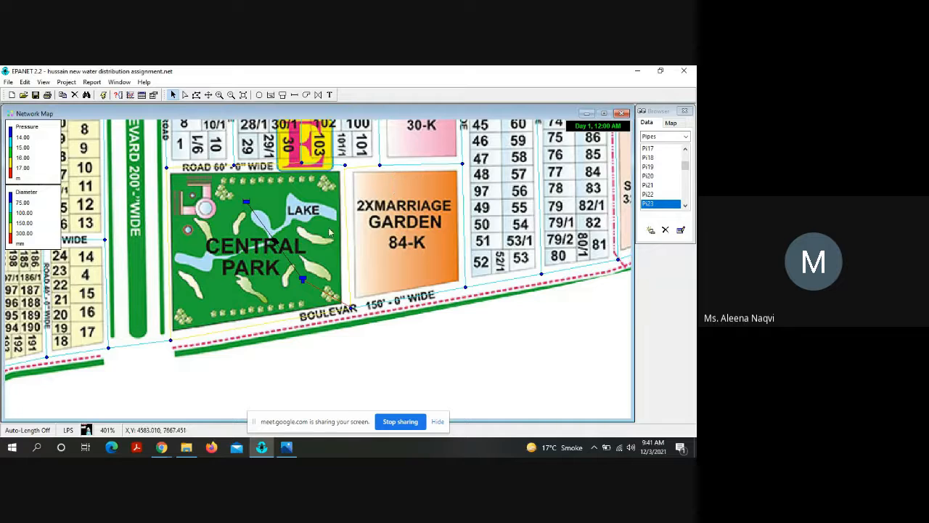
Step: Run the analysis with the enlarged pipes around Central Park, and review and close the status report
left_click(104, 96)
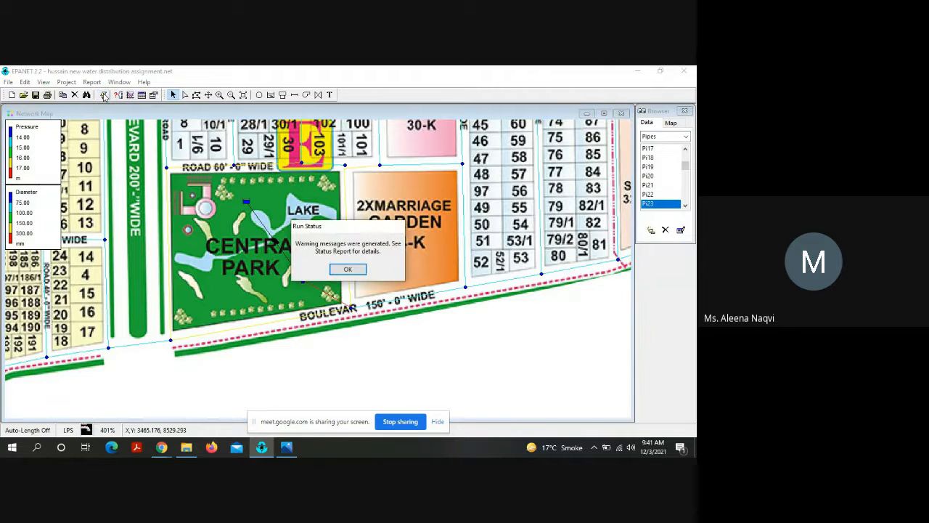
left_click(353, 270)
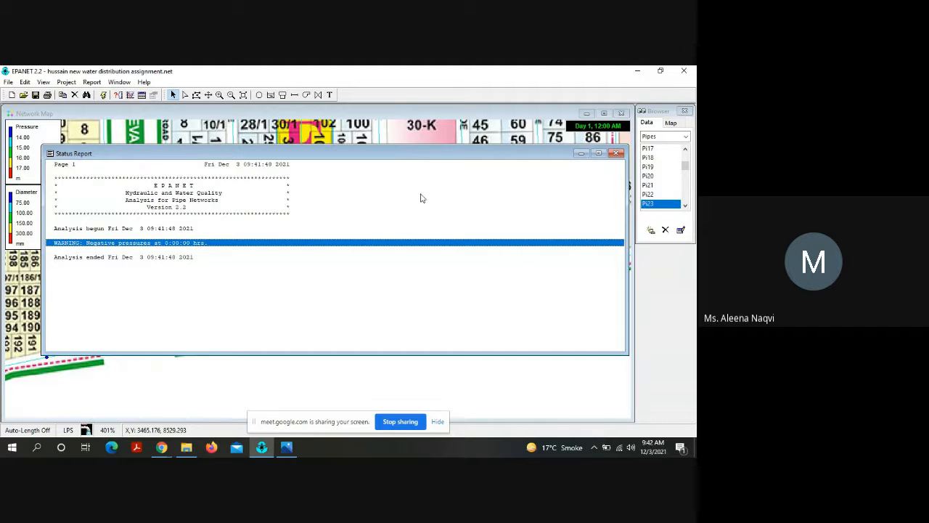
left_click(617, 153)
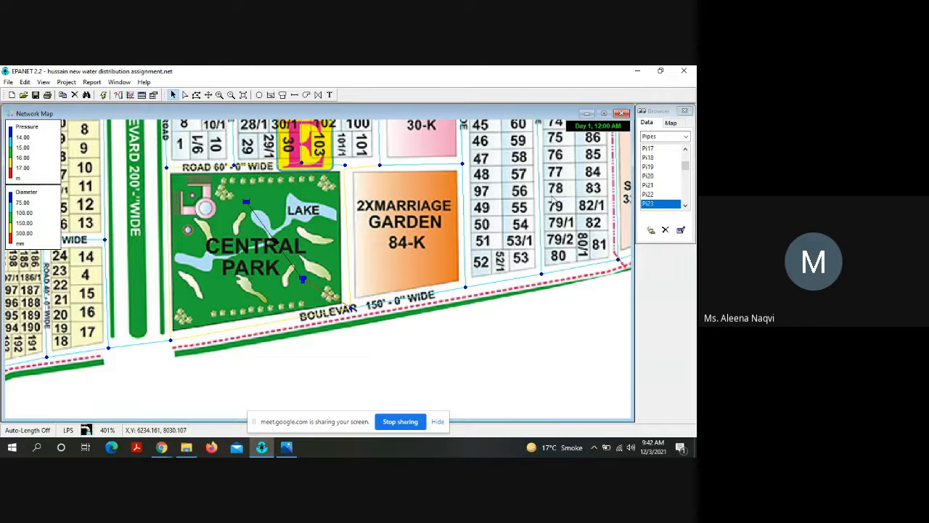
Step: Set the diameter of pipe Pi13, along the boulevard south of the marriage garden between nodes N9 and N8, to 150 mm
double_click(410, 300)
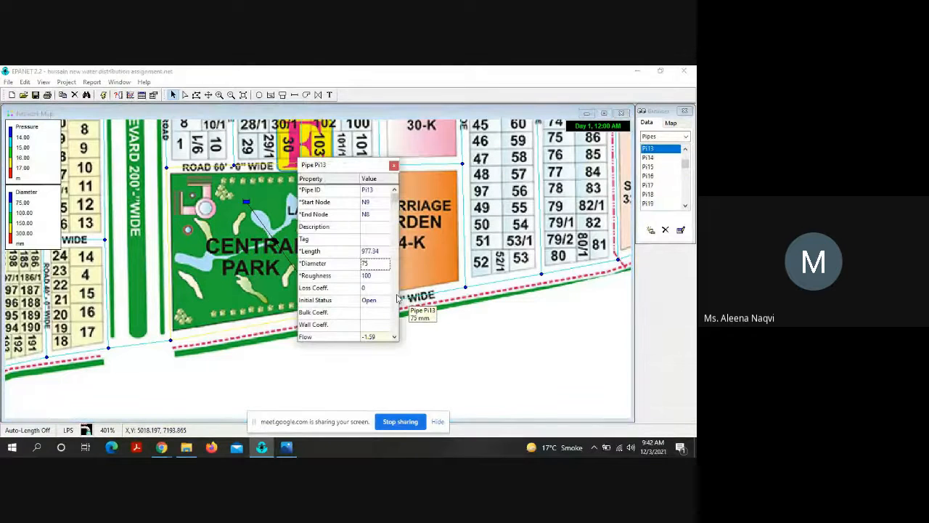
left_click(379, 263)
key("BackSpace")
key("BackSpace")
type("150")
key("Return")
left_click(394, 165)
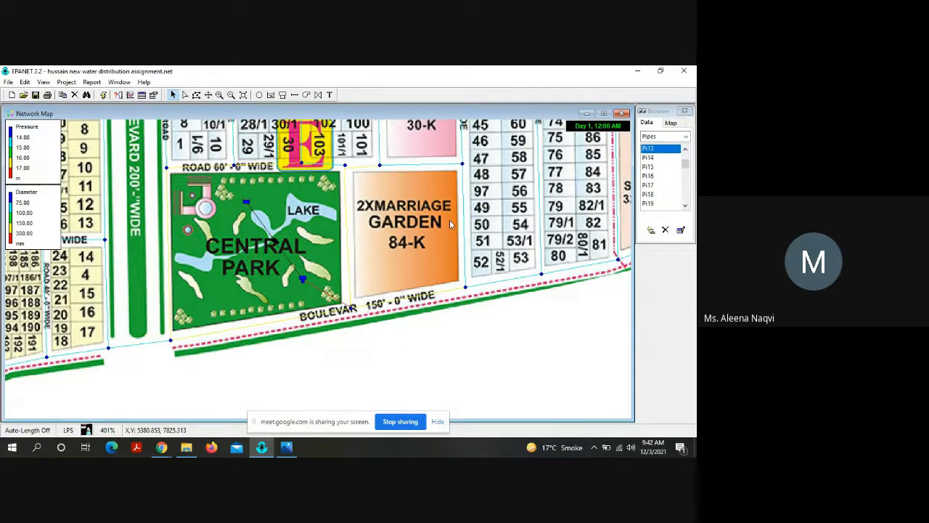
Step: Set the diameter of pipe Pi12, along the east side of the marriage garden between nodes N22 and N9, to 150 mm
double_click(464, 228)
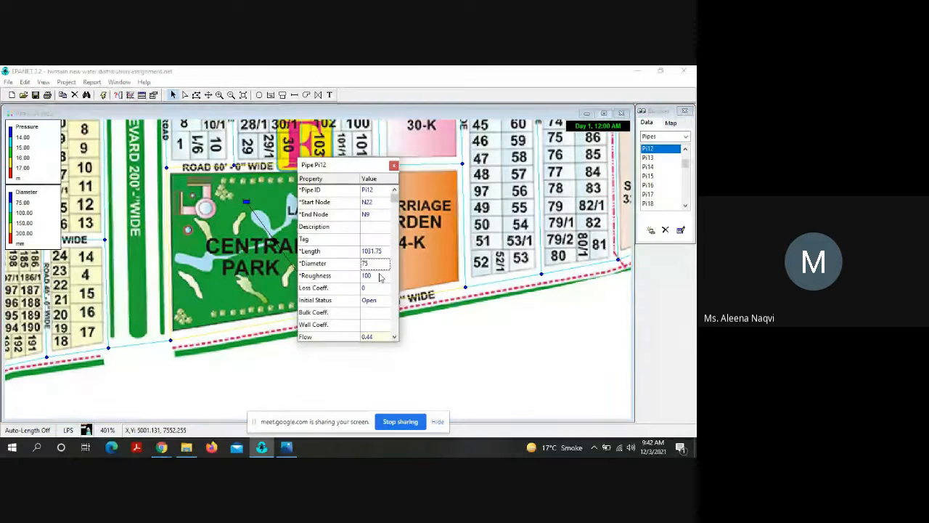
left_click(370, 266)
type("150")
key("Return")
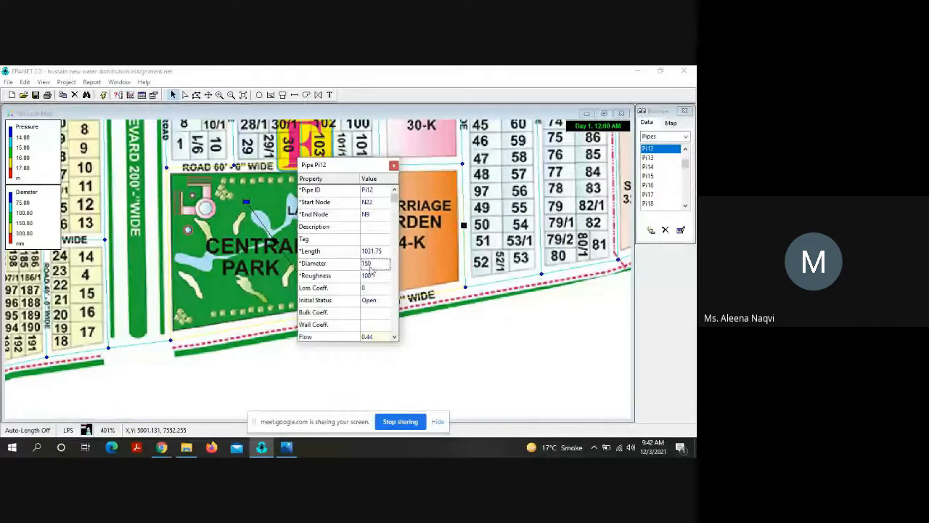
left_click(394, 165)
Step: Set the diameter of pipe Pi15, north of the marriage garden between nodes N25 and N22, to 150 mm
double_click(408, 168)
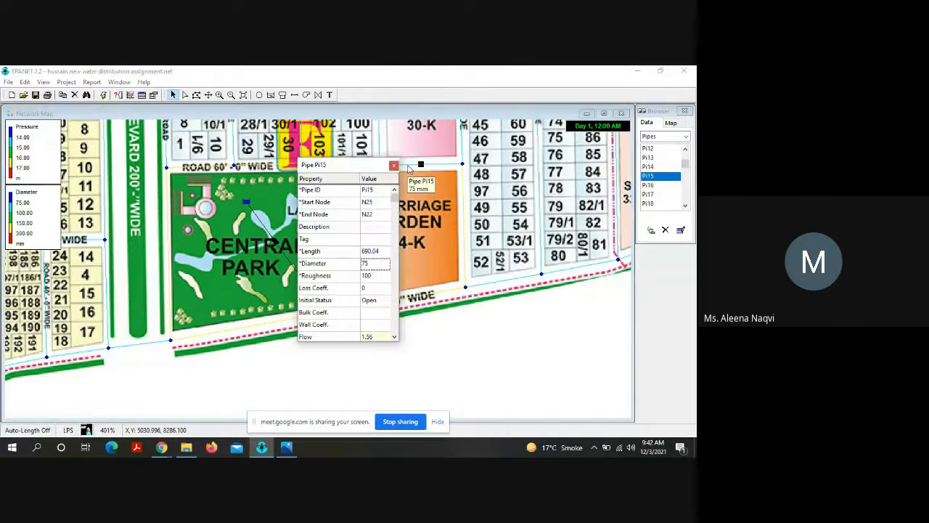
key("BackSpace")
key("BackSpace")
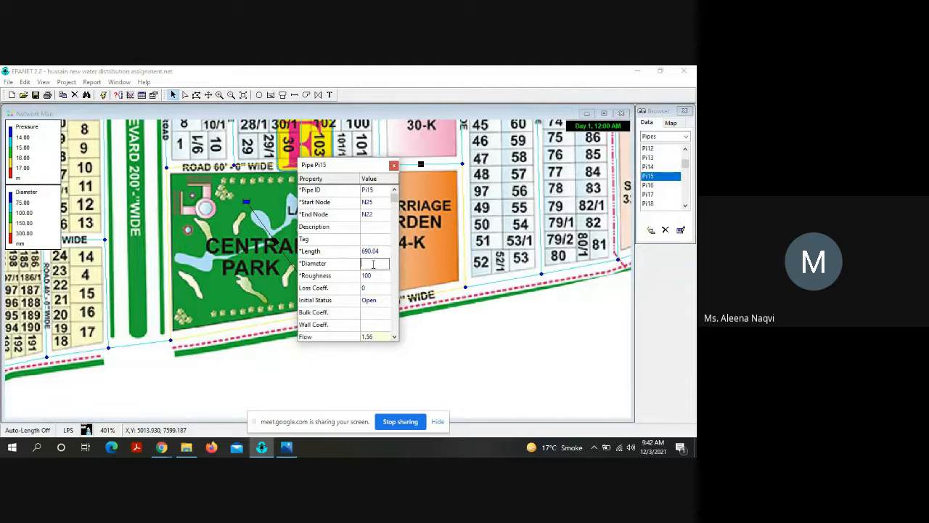
type("150")
key("Return")
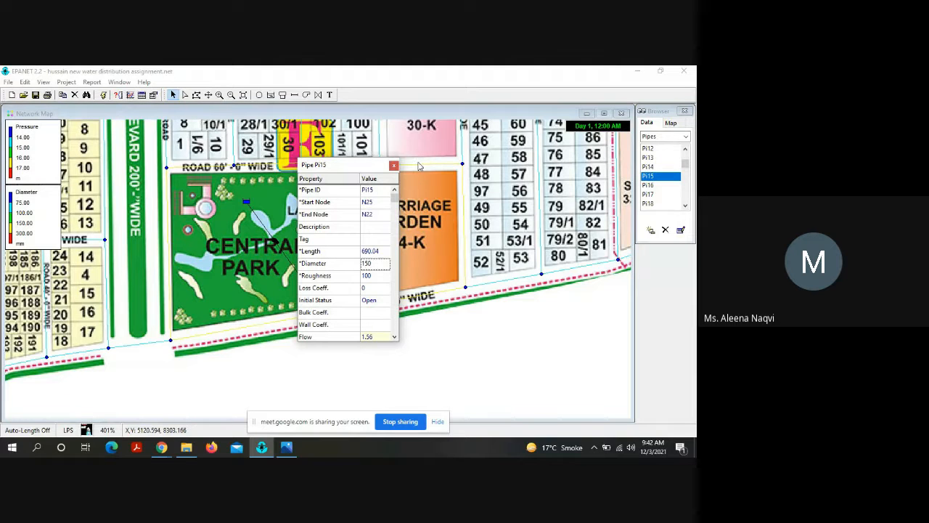
left_click(393, 166)
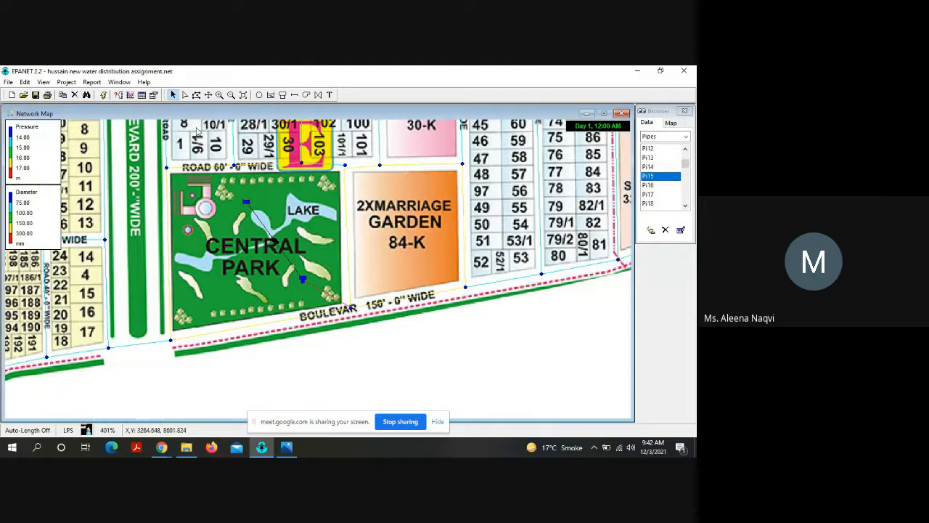
Step: Rerun the analysis with the enlarged pipes around the marriage garden, and review and close the status report
left_click(103, 96)
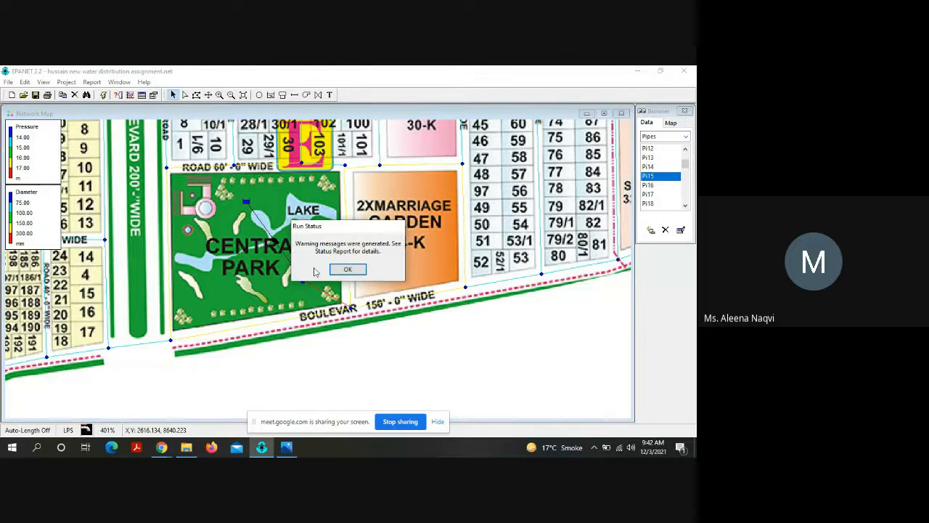
left_click(346, 269)
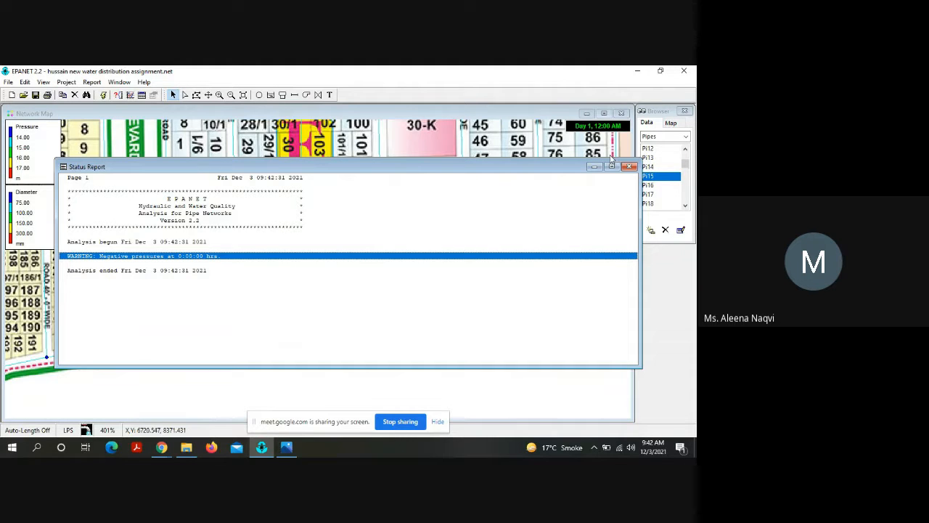
left_click(630, 167)
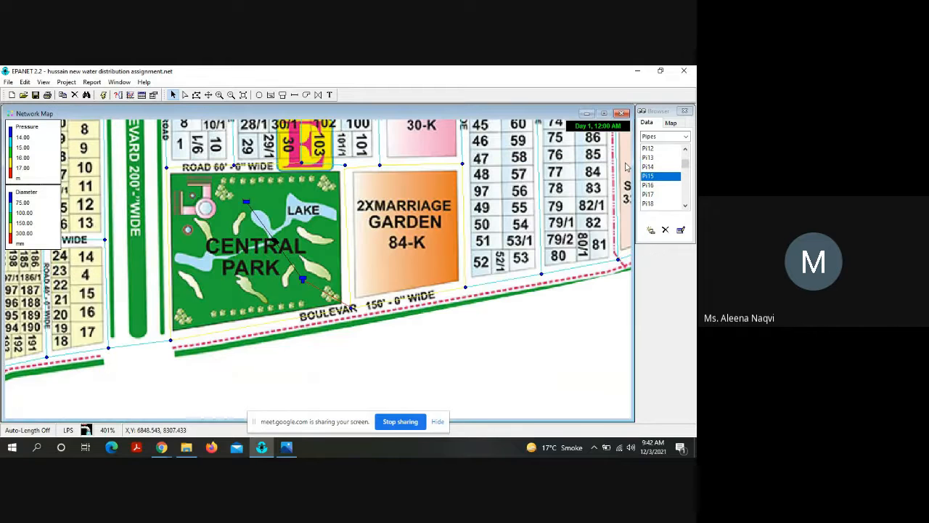
Step: Examine the properties of pump Pu1 and of reservoir Re1 in Central Park
double_click(288, 264)
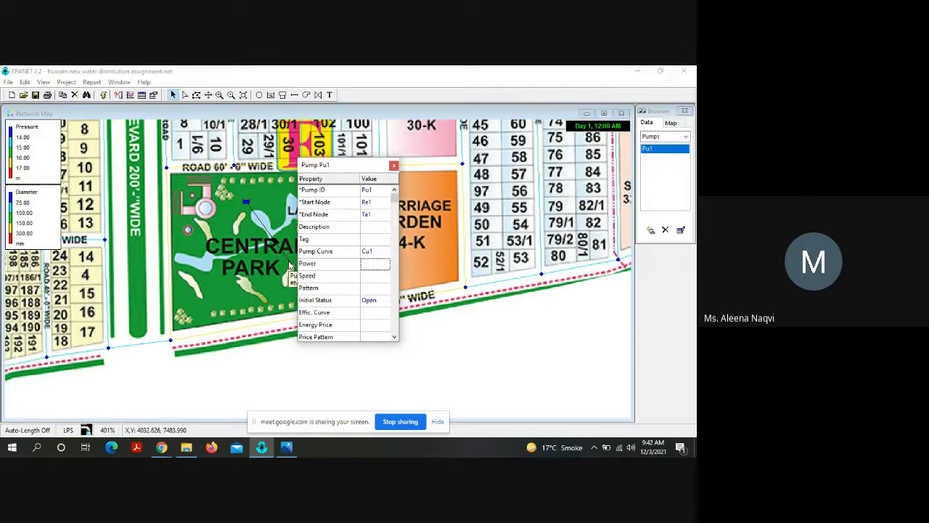
left_click(393, 165)
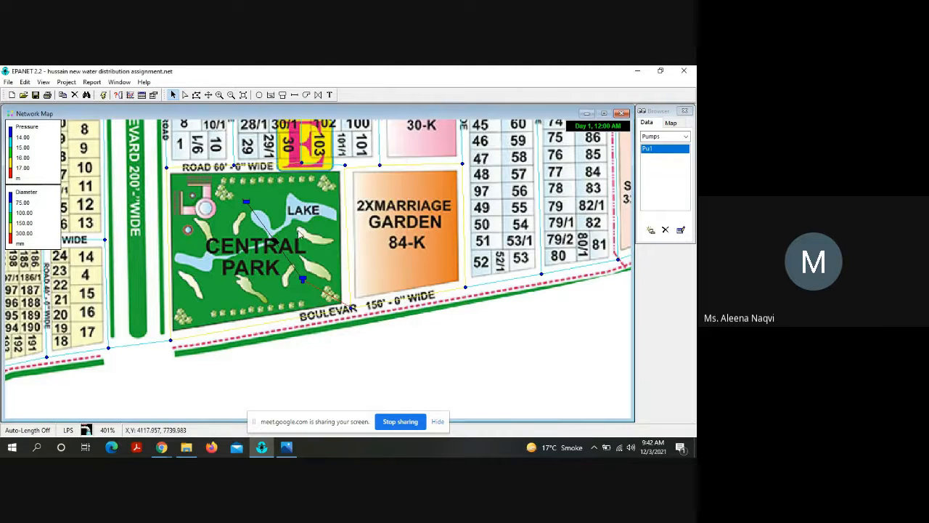
double_click(268, 231)
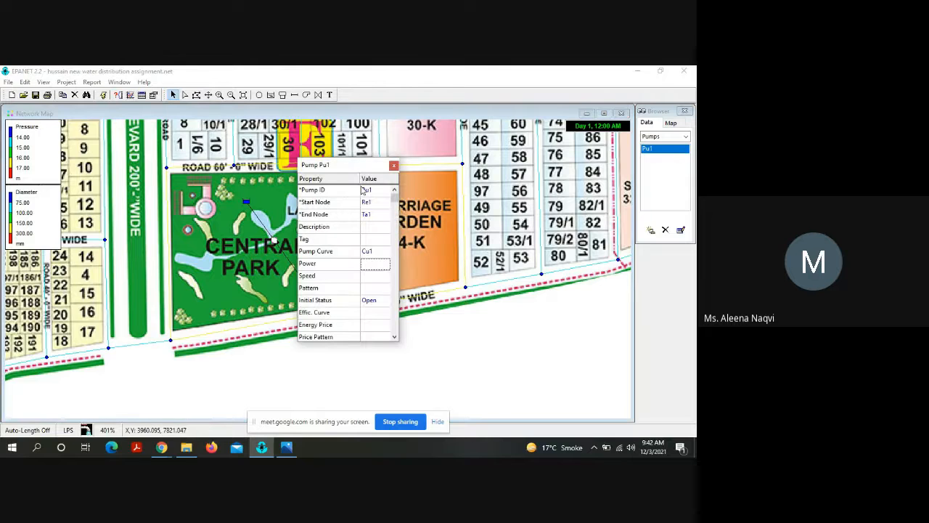
left_click(392, 166)
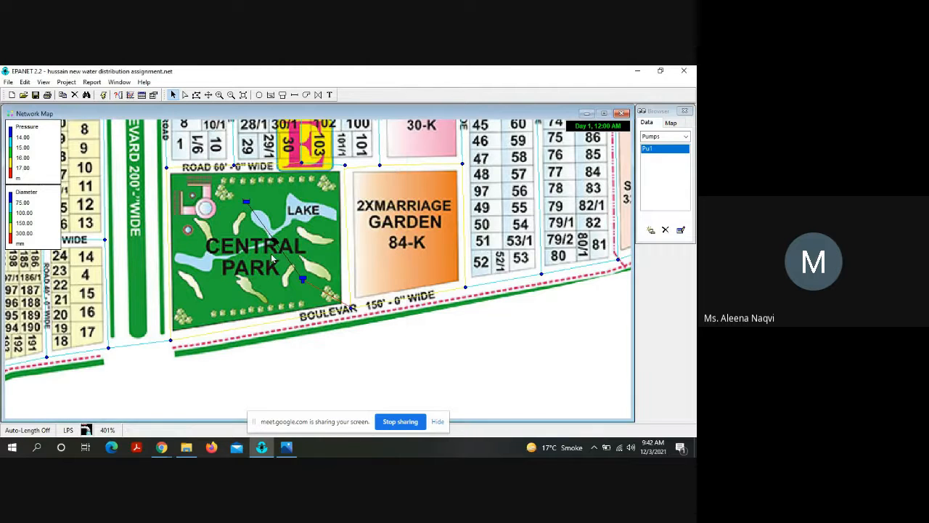
left_click(246, 203)
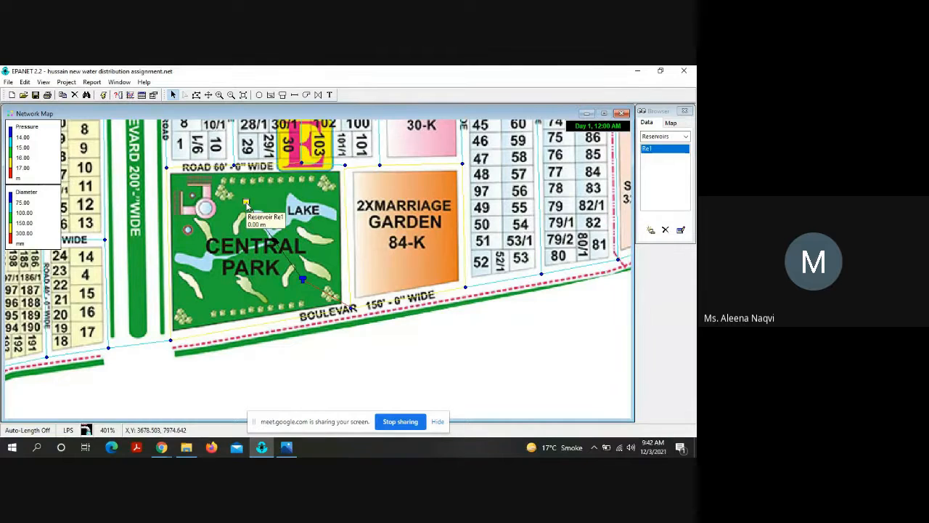
double_click(247, 204)
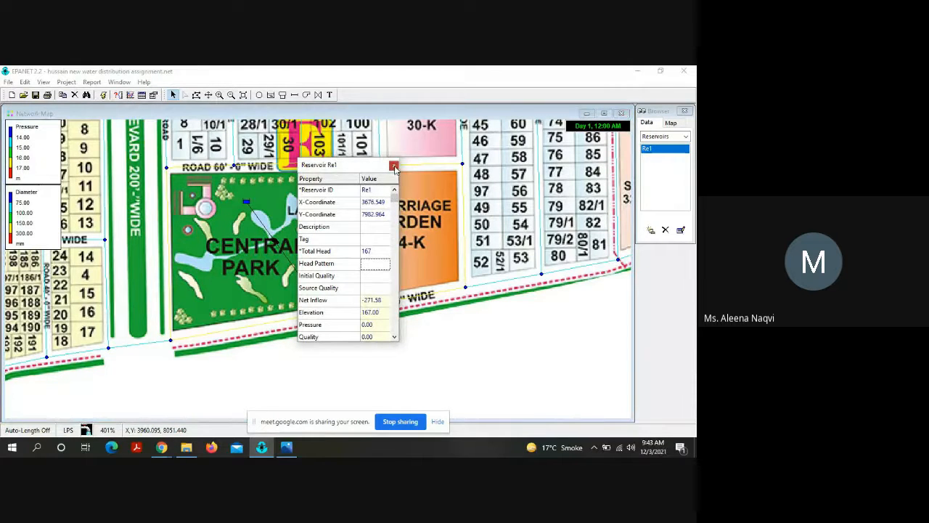
left_click(394, 166)
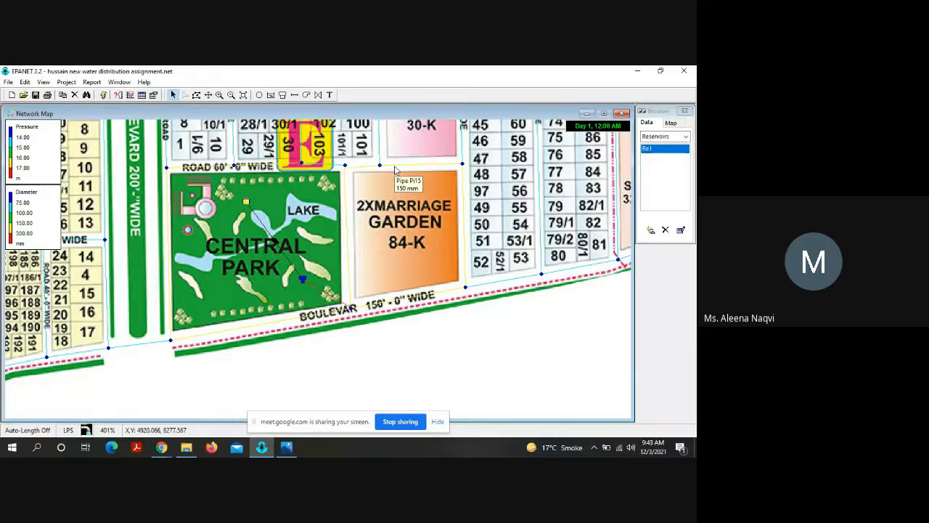
Step: Set the diameter of pipe Pi19, along the service road north of Central Park between nodes N32 and N31, to 150 mm
left_click(209, 95)
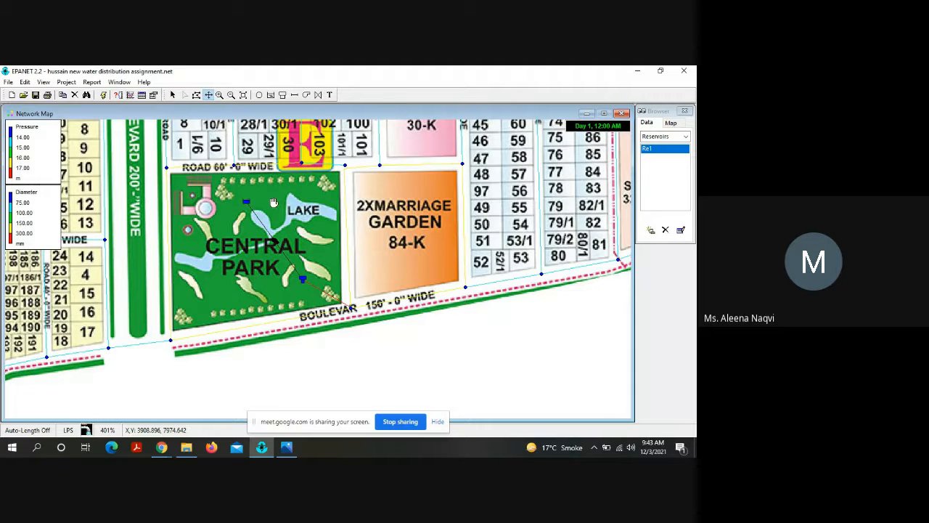
left_click_drag(273, 212, 271, 305)
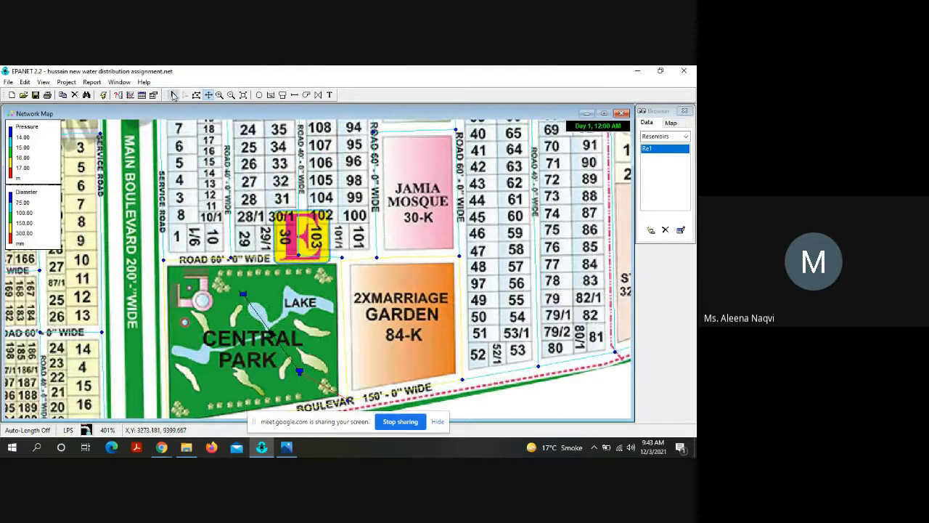
left_click(173, 95)
double_click(164, 229)
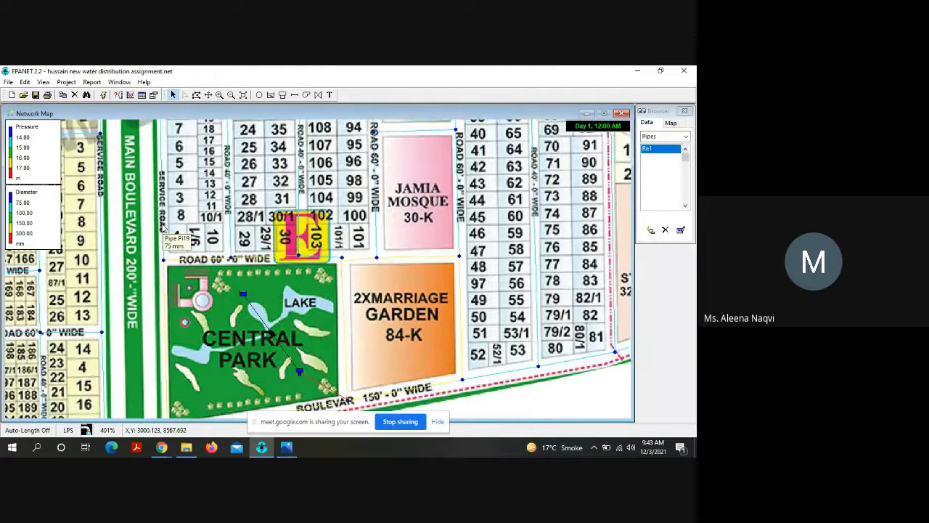
left_click(373, 265)
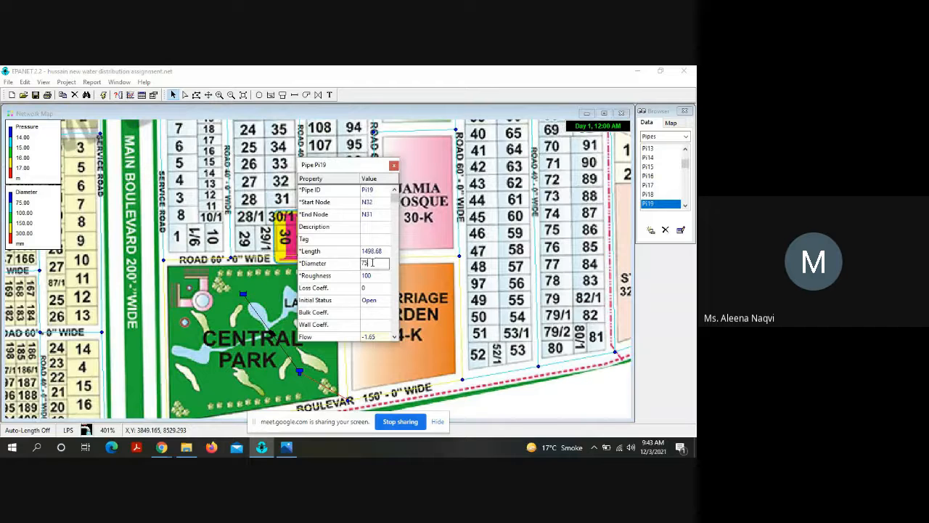
key("BackSpace")
key("BackSpace")
type("150")
key("Return")
left_click(394, 167)
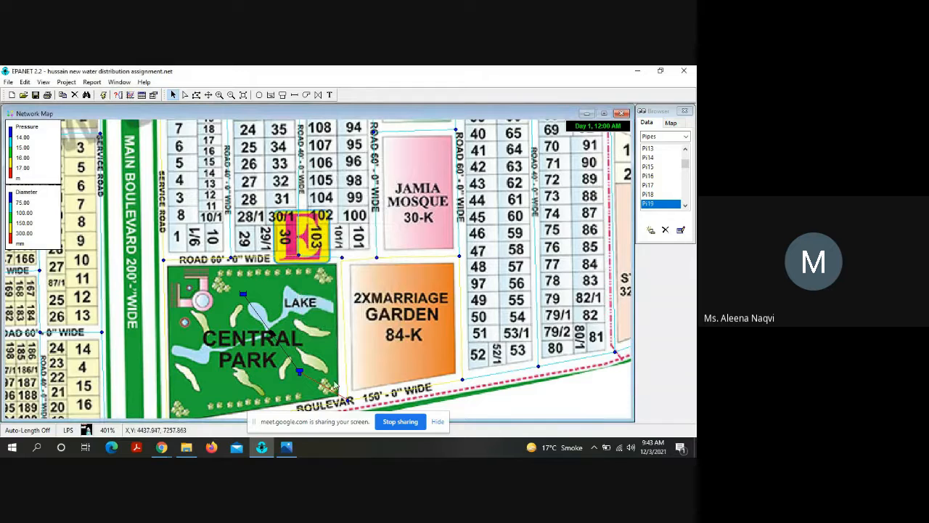
Step: Set the diameter of pipe Pi75, along the 40-foot road north of Central Park between nodes N29 and N30, to 150 mm
double_click(237, 211)
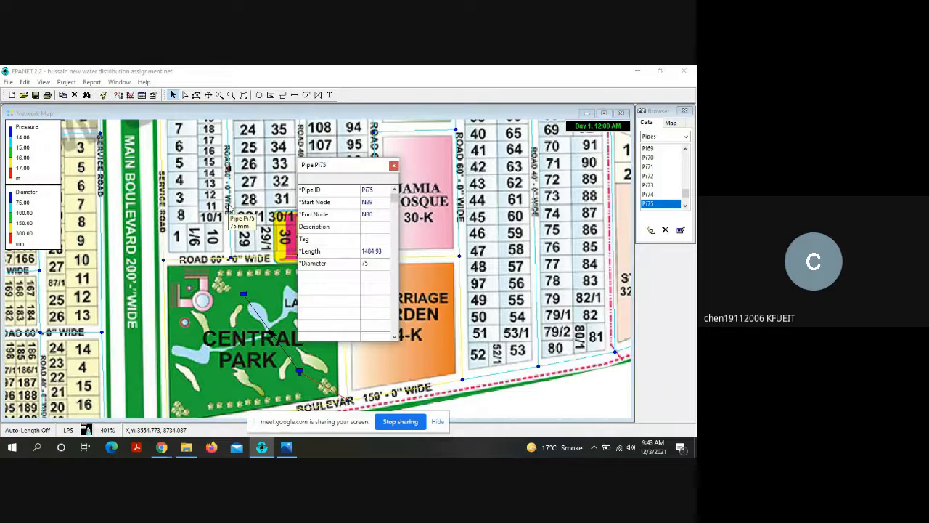
left_click(385, 264)
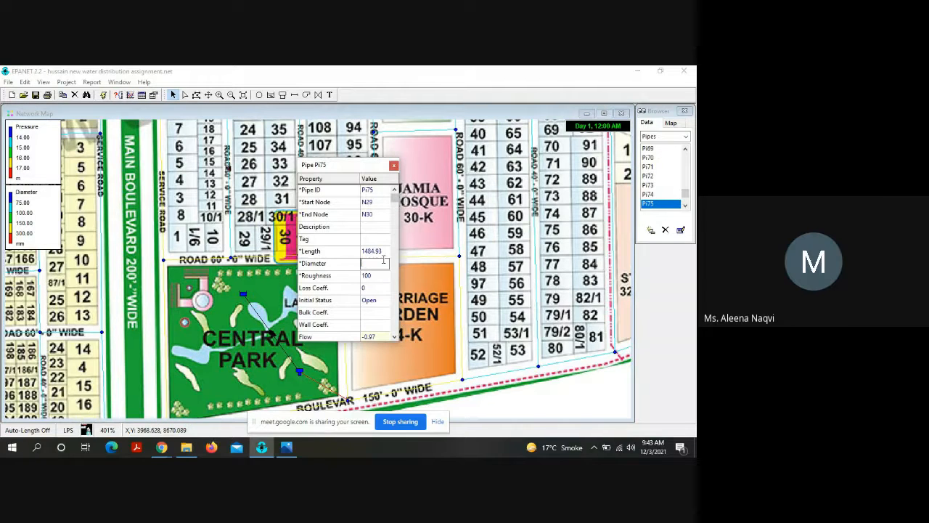
type("150")
left_click(393, 167)
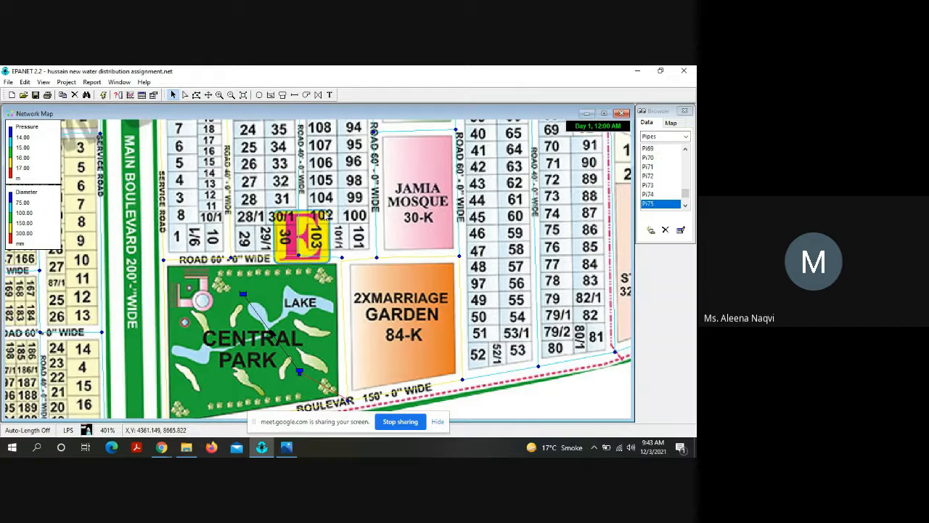
Step: Set the diameter of pipe Pi74, between nodes N26 and N27 north of Central Park, to 150 mm
double_click(299, 208)
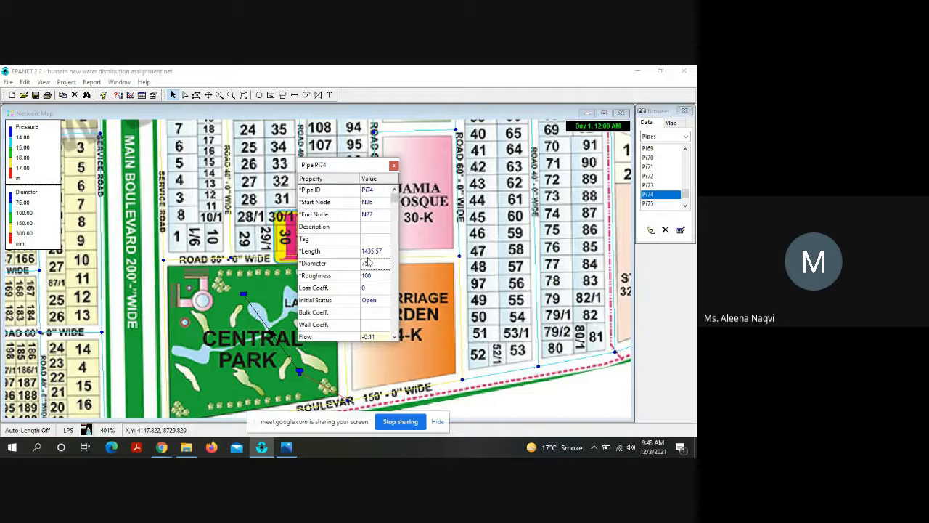
left_click(371, 264)
type("150")
key("Return")
left_click(392, 166)
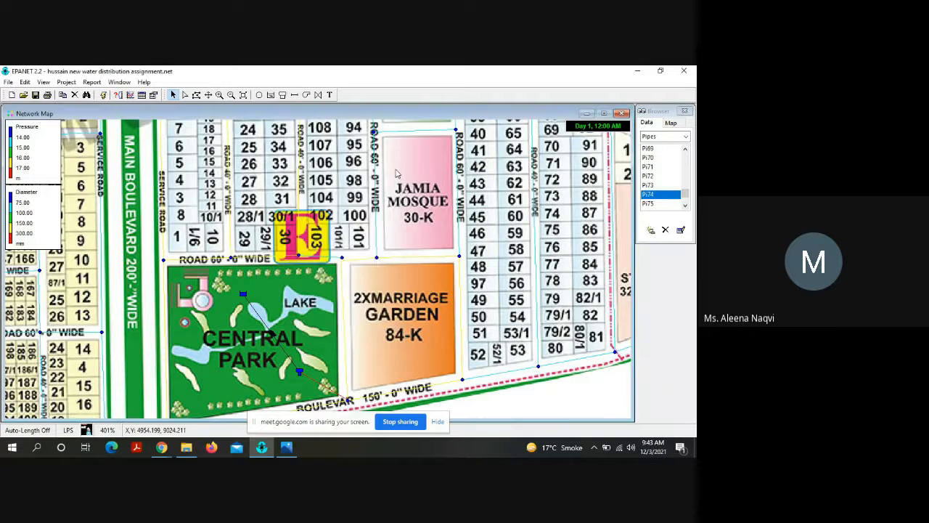
Step: Set the diameter of pipe Pi30, west of the Jamia Mosque between nodes N25 and N24, to 150 mm
double_click(405, 251)
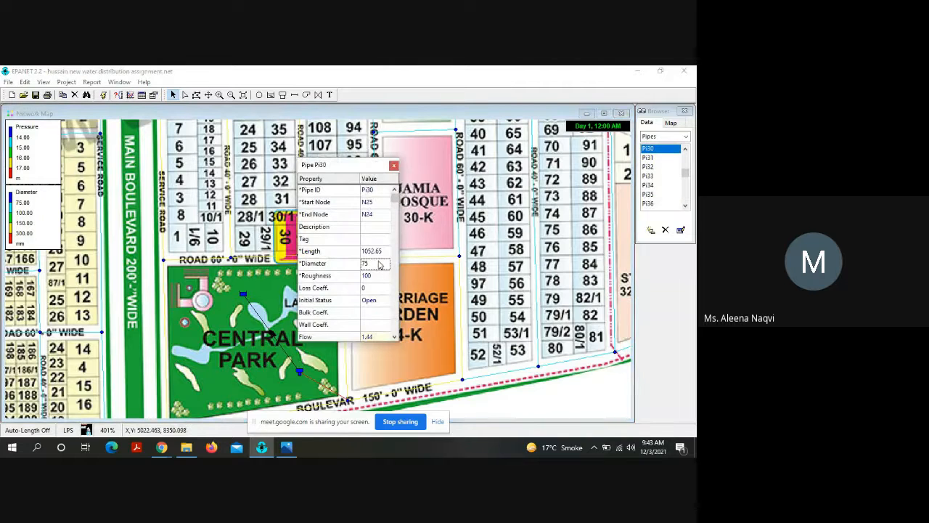
left_click(378, 262)
type("150")
left_click(394, 166)
Step: Set the diameter of pipe Pi22, along the north edge of Central Park between nodes N27 and N28, to 150 mm
left_click(320, 256)
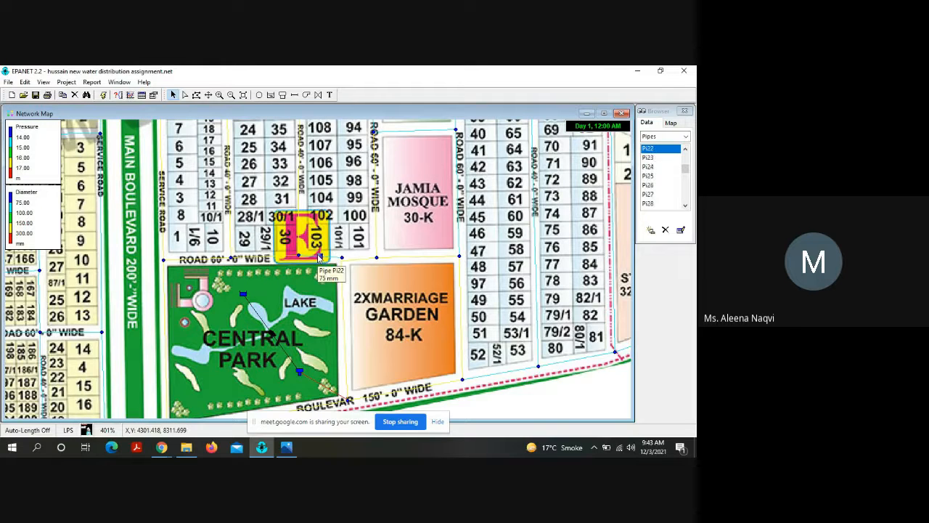
double_click(319, 255)
left_click(371, 265)
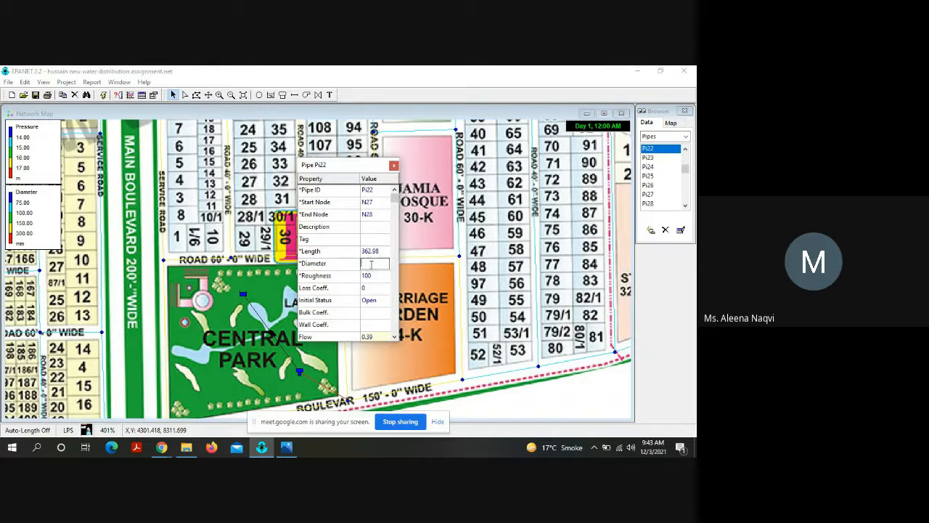
type("150")
key("Return")
left_click(394, 166)
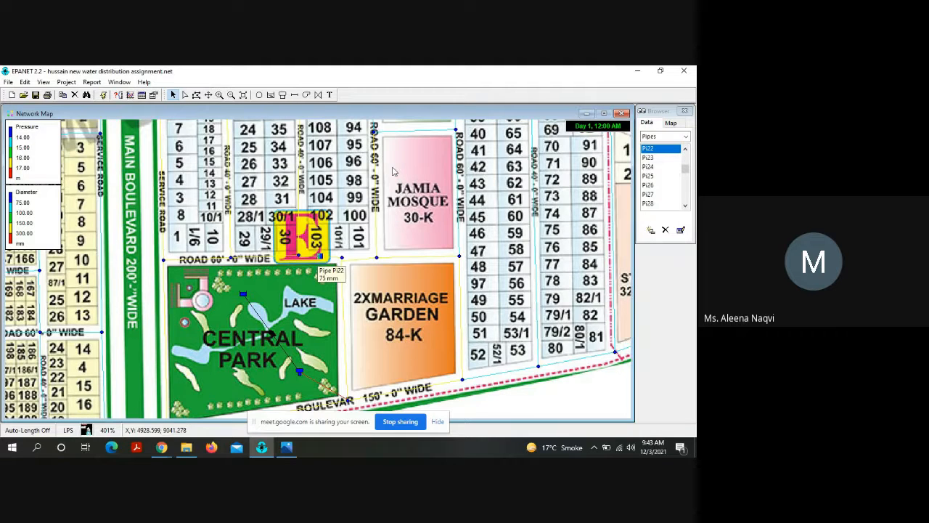
Step: Set the diameter of pipe Pi11, east of the Jamia Mosque between nodes N21 and N22, to 150 mm
left_click(460, 217)
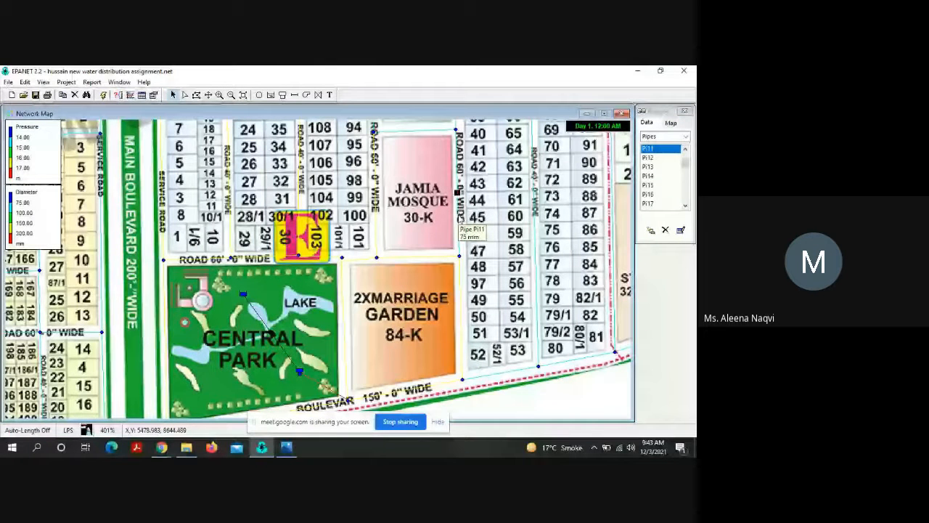
double_click(460, 217)
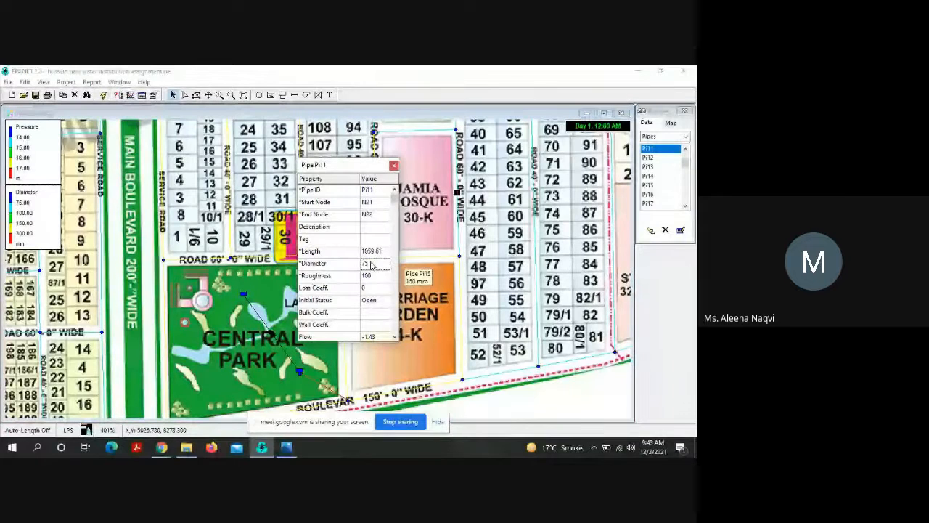
key("BackSpace")
type("150")
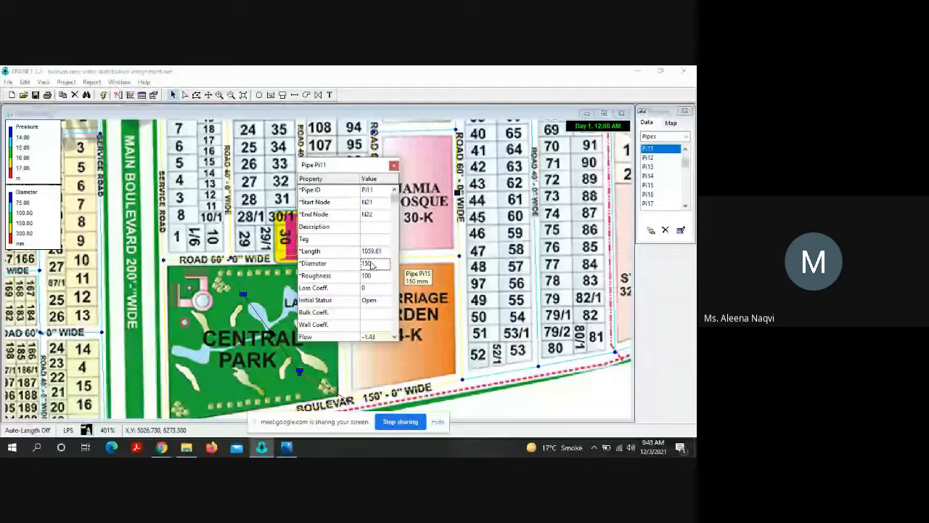
key("Return")
left_click(395, 166)
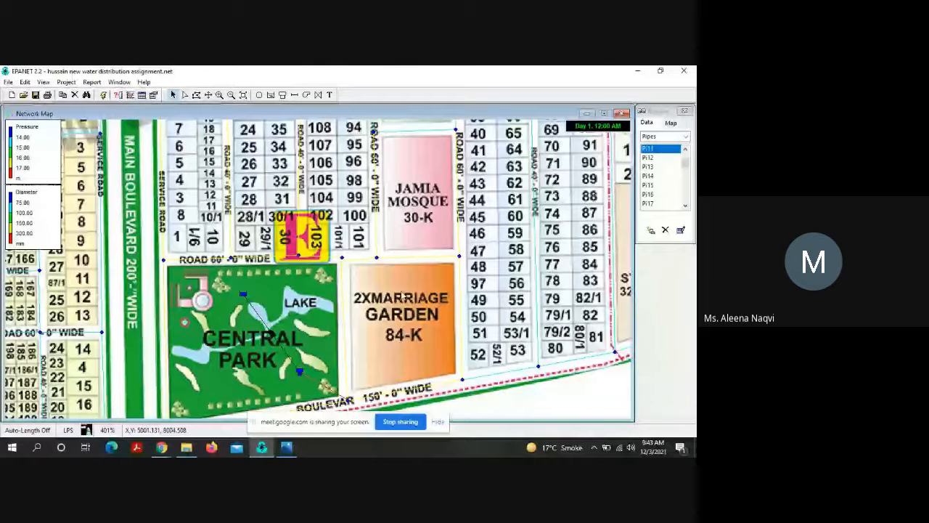
Step: Rerun the analysis with the enlarged pipes north of Central Park and around the mosque, and review and close the status report
left_click(104, 95)
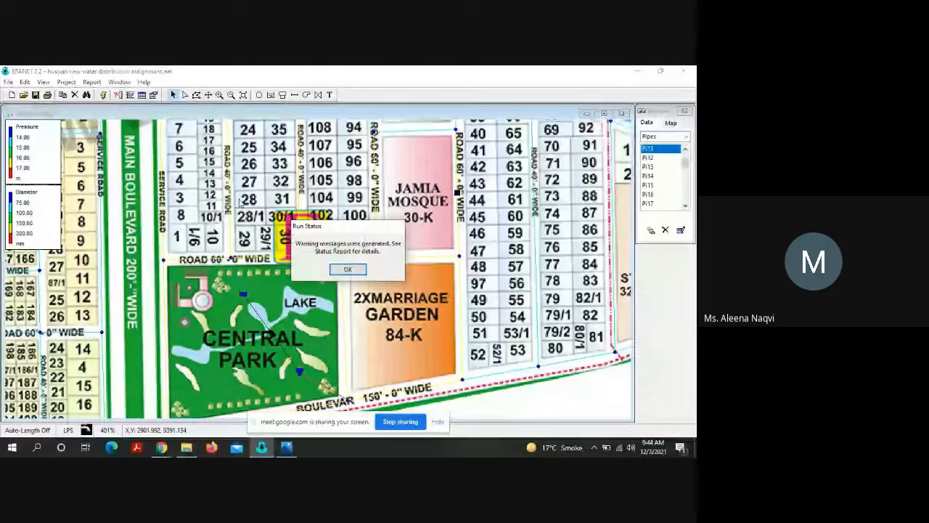
left_click(341, 271)
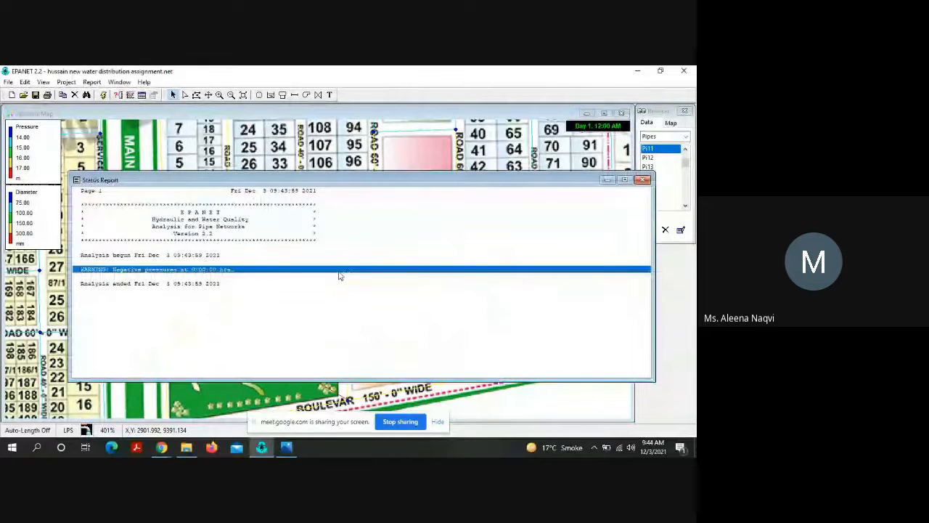
left_click(643, 179)
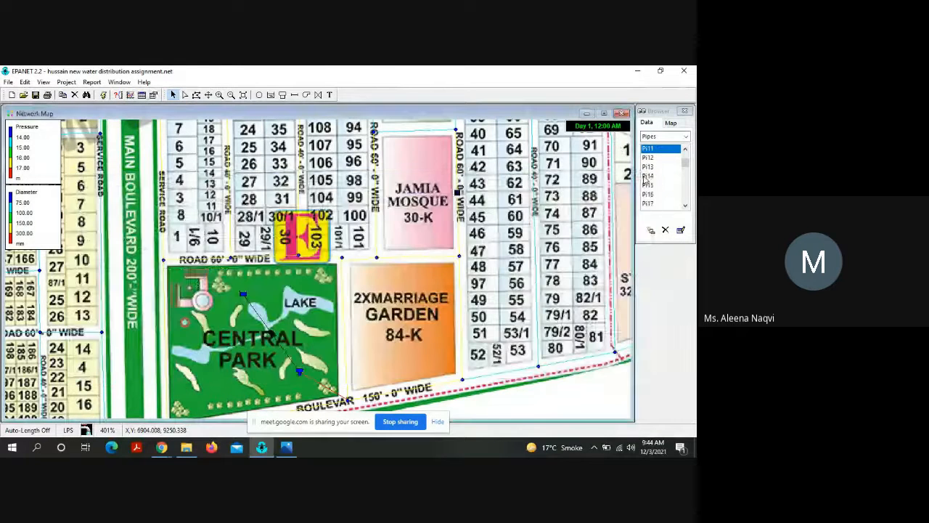
Step: Set the diameter of pipe Pi78, from tank Ta1 to node N8, to 400 mm and recheck its properties
double_click(327, 394)
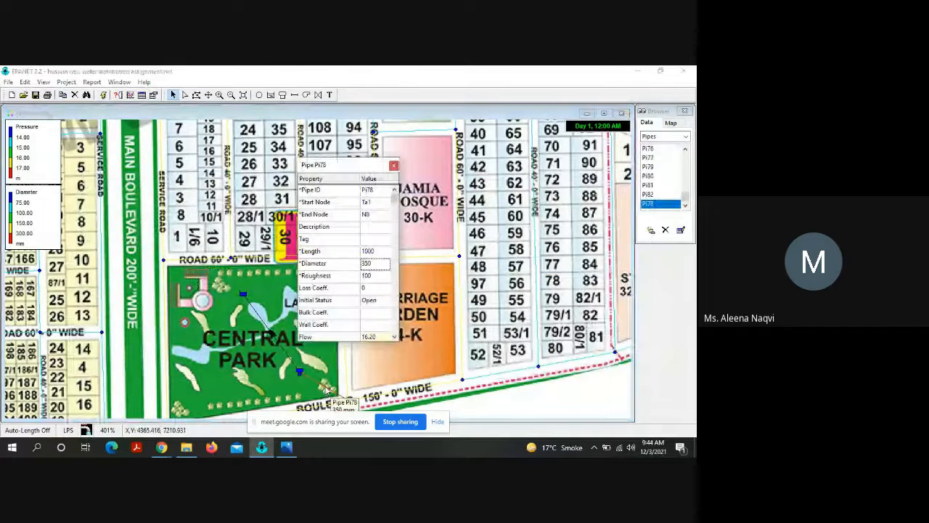
left_click(379, 265)
type("40")
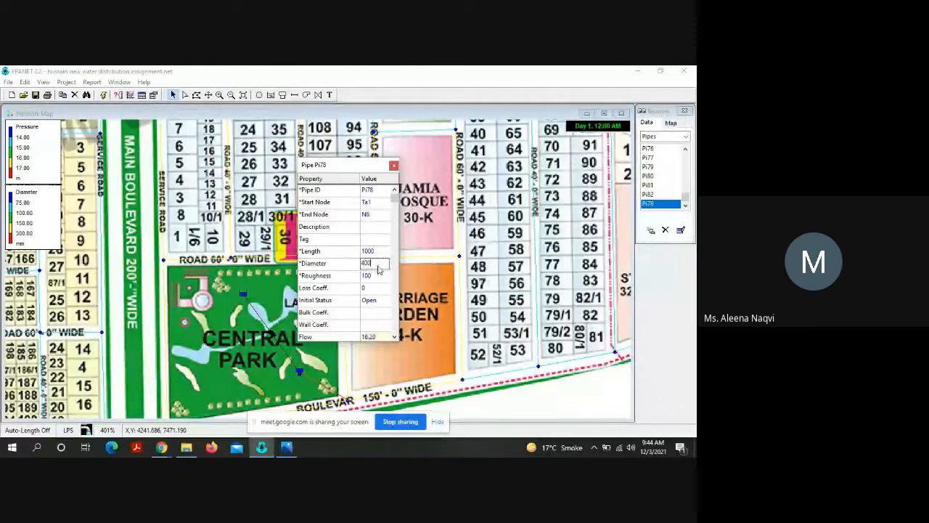
type("0")
key("Return")
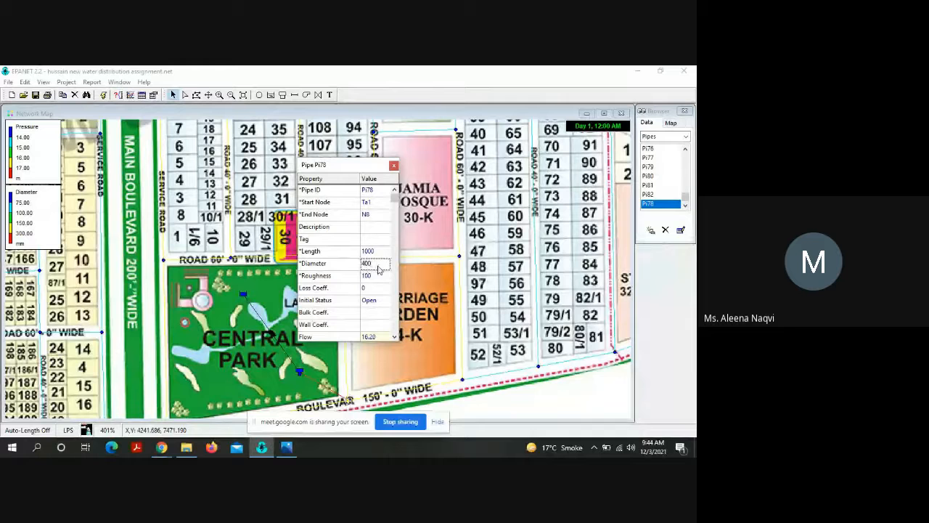
left_click(393, 166)
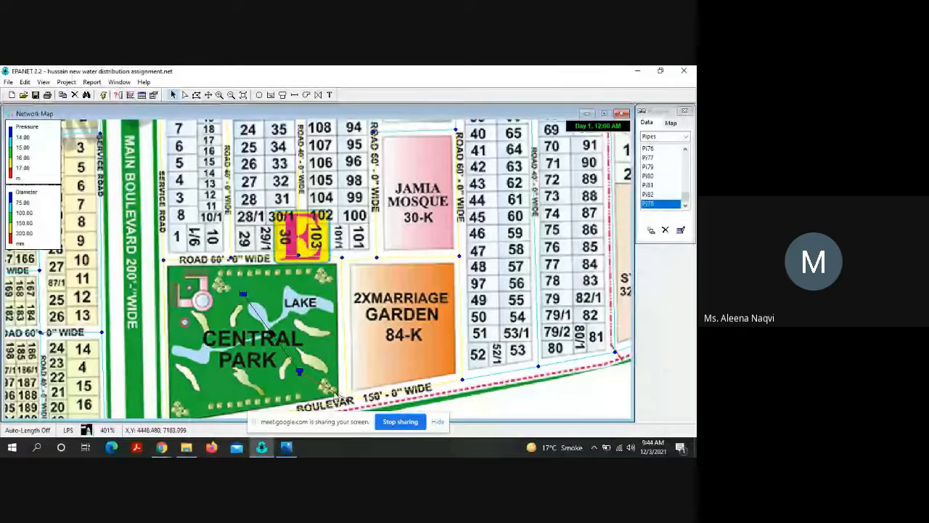
double_click(337, 396)
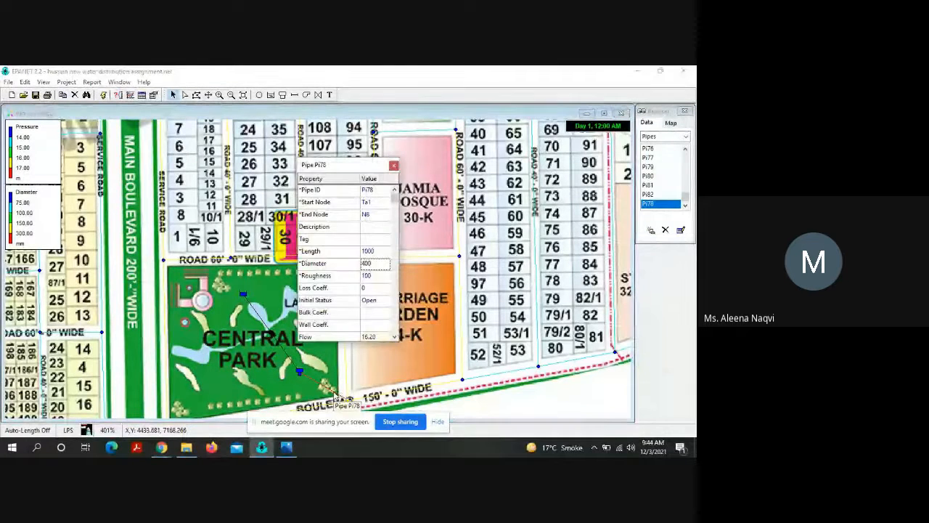
left_click(394, 165)
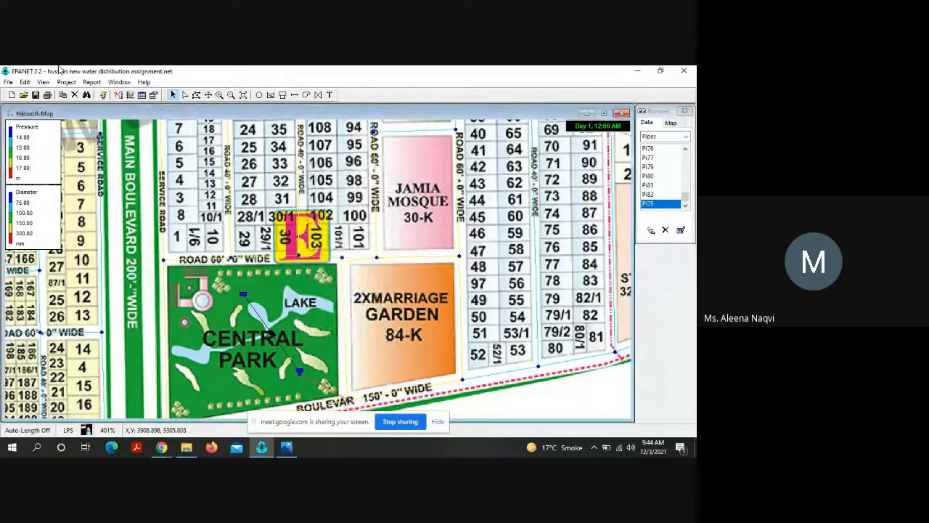
Step: Rerun the analysis with the enlarged tank outlet pipe, and review and close the status report
left_click(104, 95)
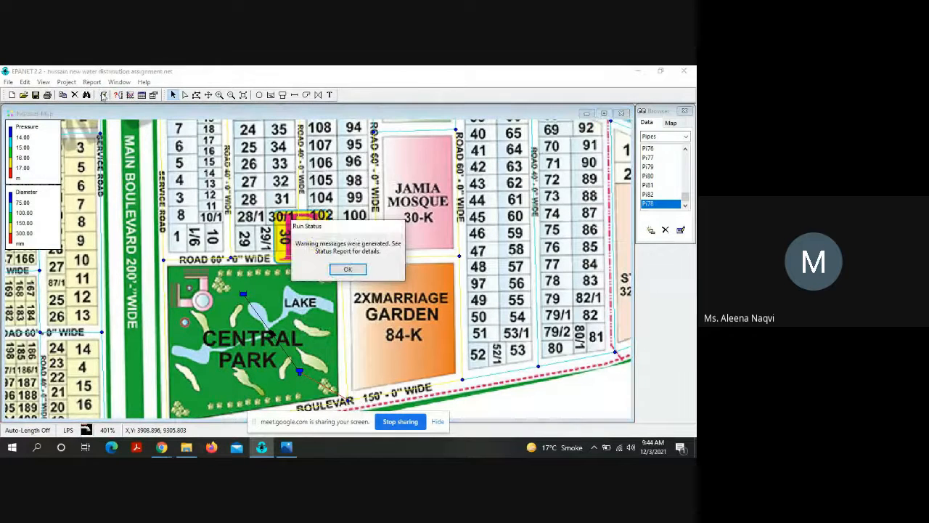
left_click(346, 270)
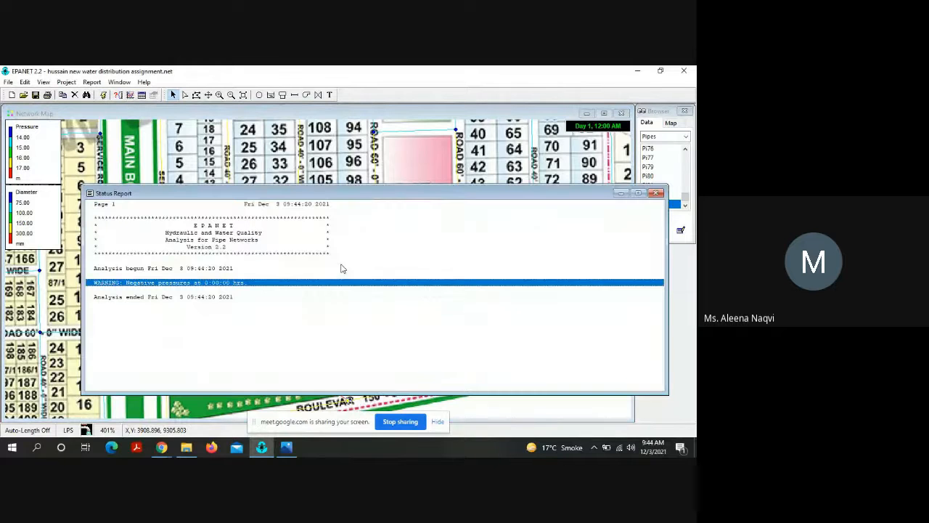
left_click(657, 193)
Step: Review the properties of reservoir Re1 and of pump Pu1 in Central Park again after the latest run
scroll(334, 237, "down", 1)
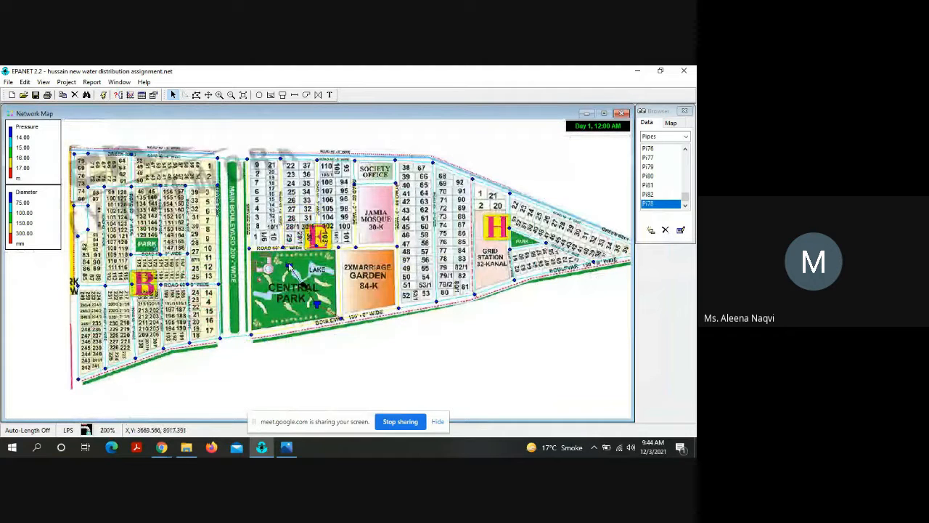
left_click(289, 267)
double_click(289, 268)
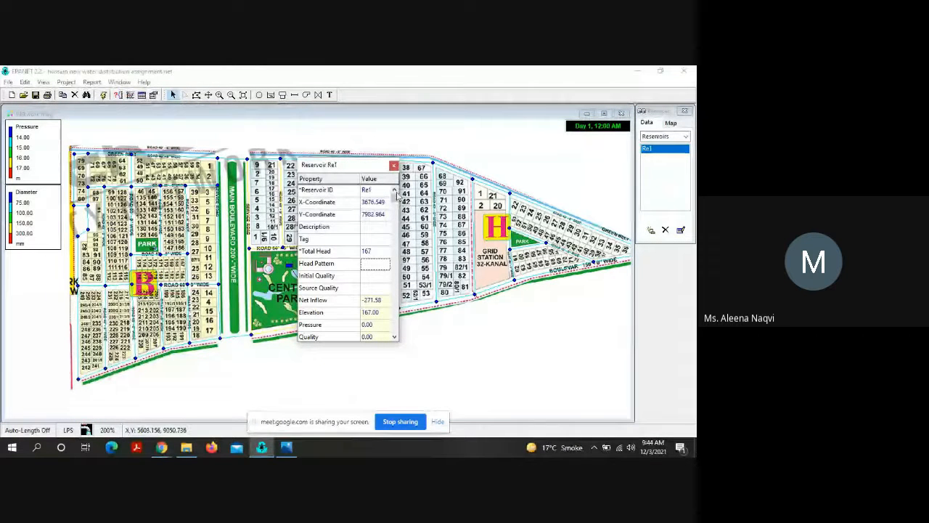
left_click(396, 218)
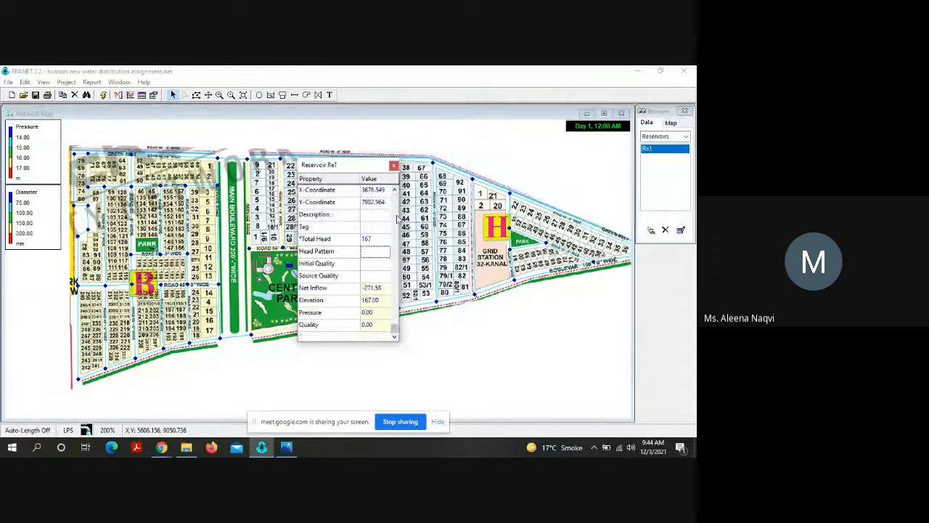
left_click(395, 167)
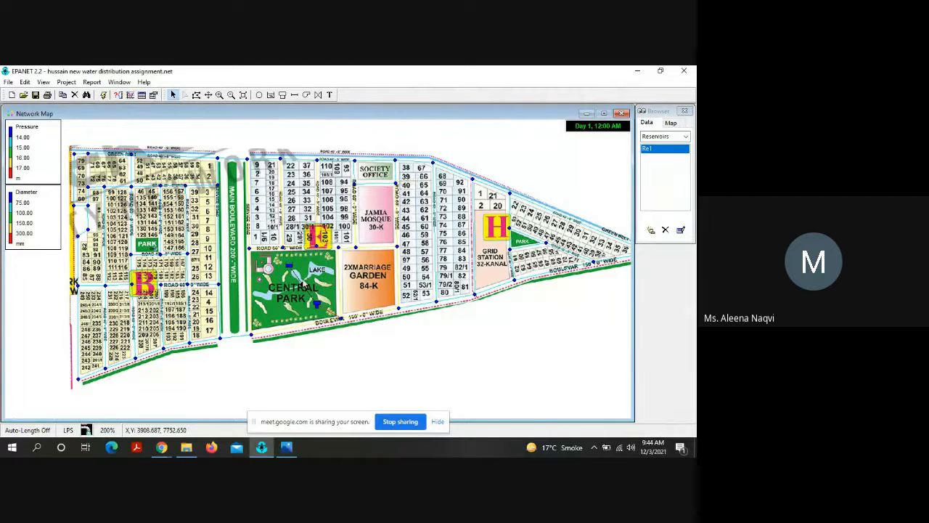
double_click(304, 288)
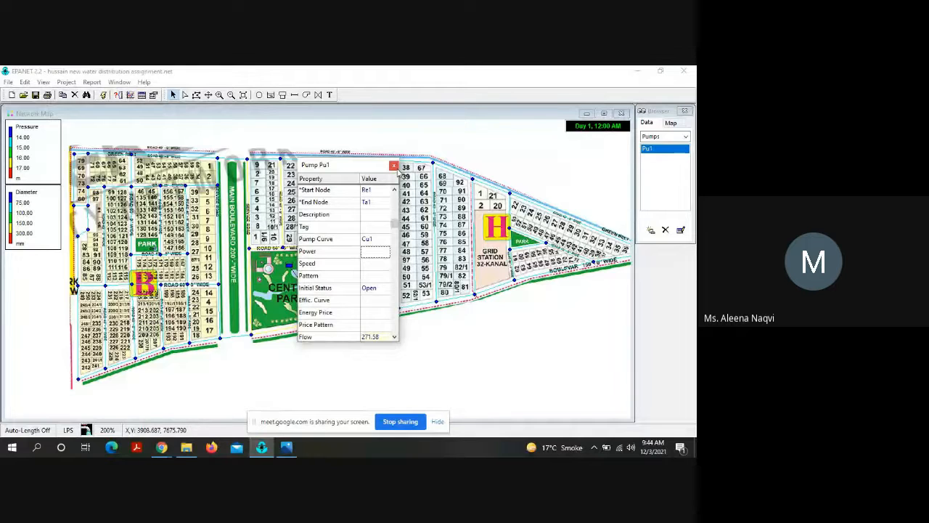
left_click(393, 167)
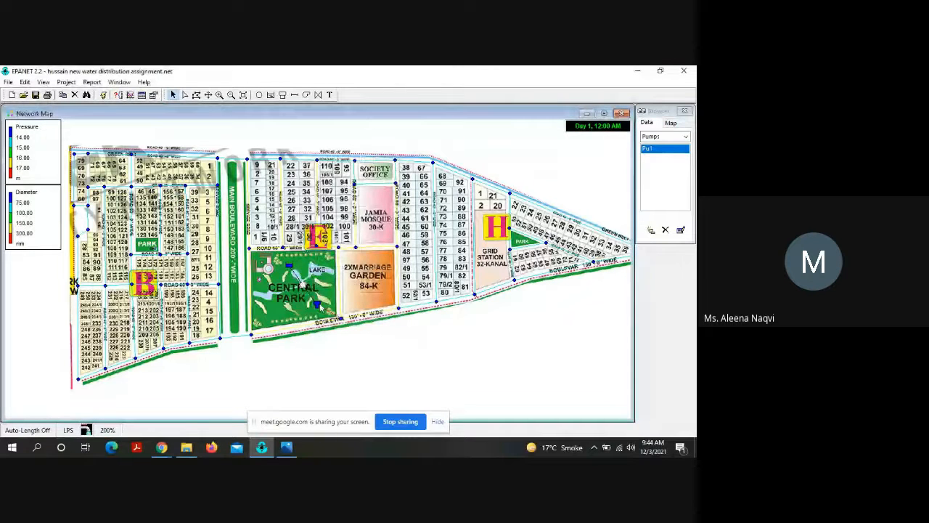
Step: Review the properties of tank Ta1 and of its outlet pipe Pi78, including the pipe's flow and headloss results
double_click(317, 306)
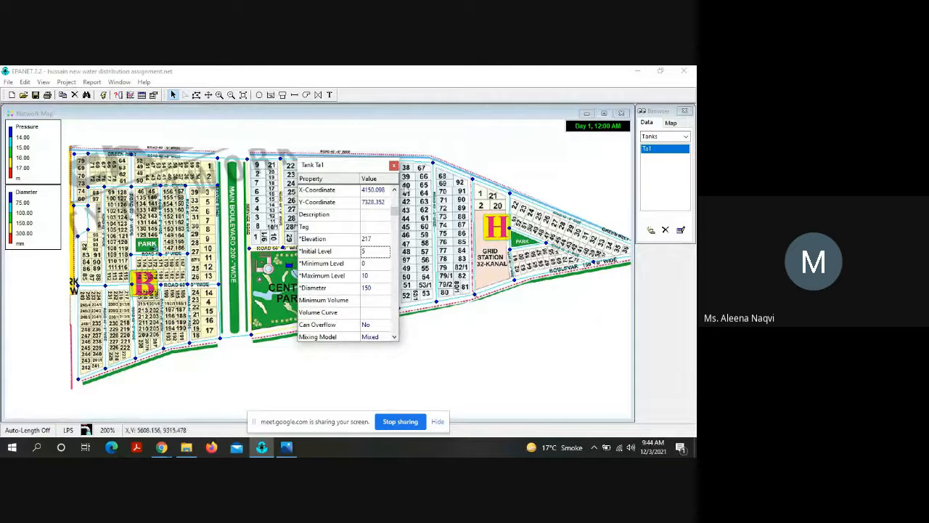
left_click(393, 165)
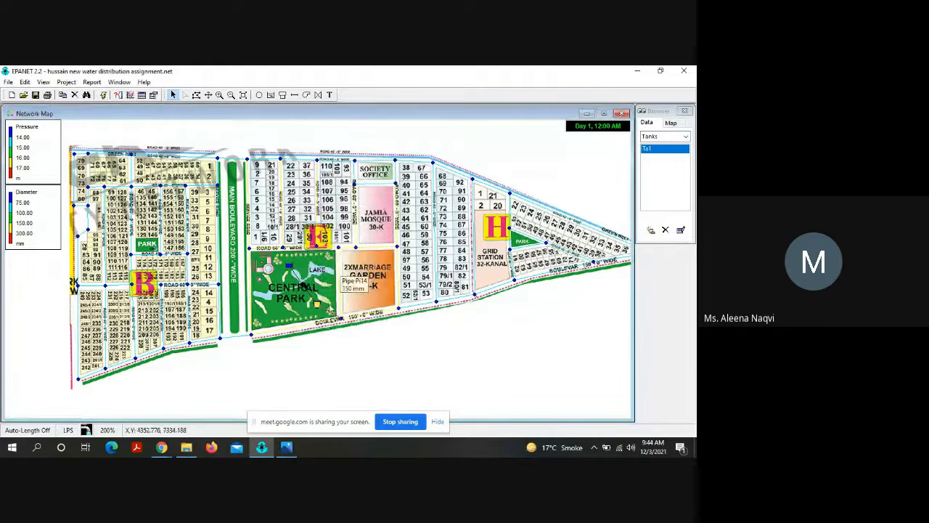
left_click(328, 315)
double_click(328, 314)
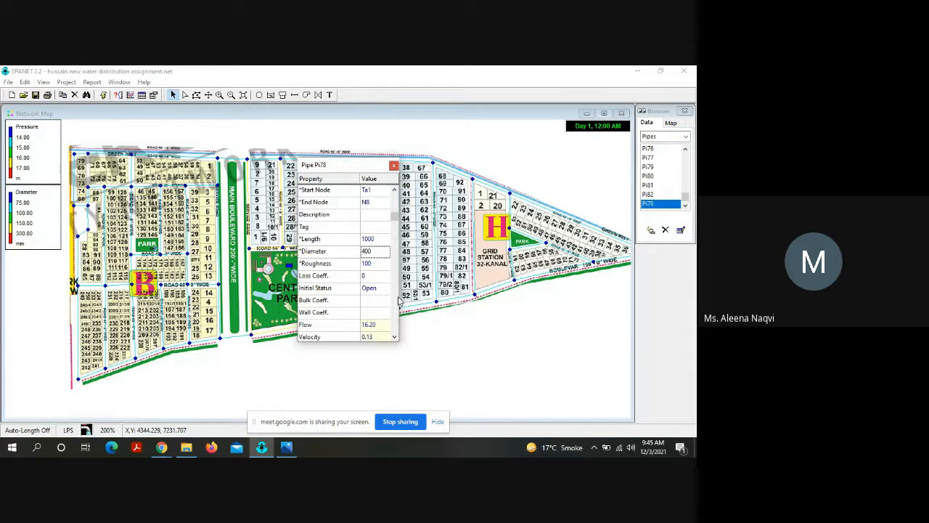
scroll(398, 301, "down", 2)
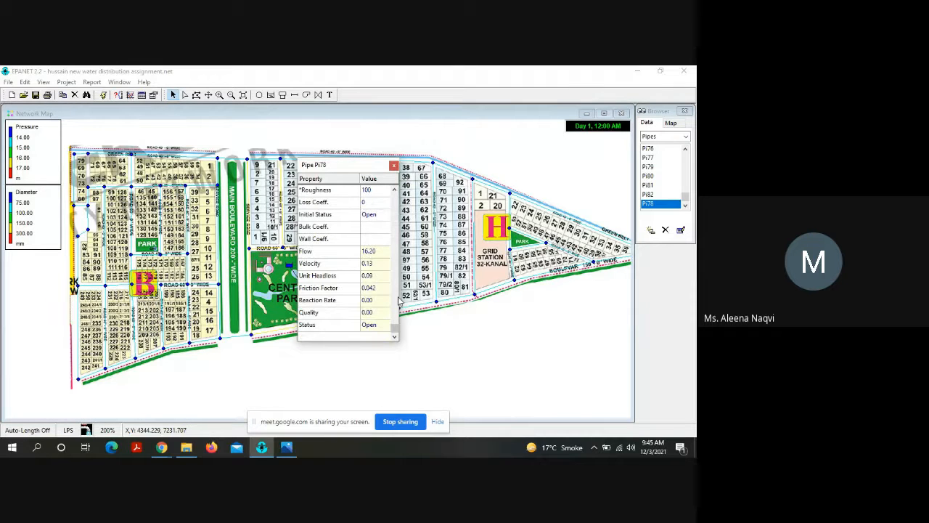
left_click(392, 168)
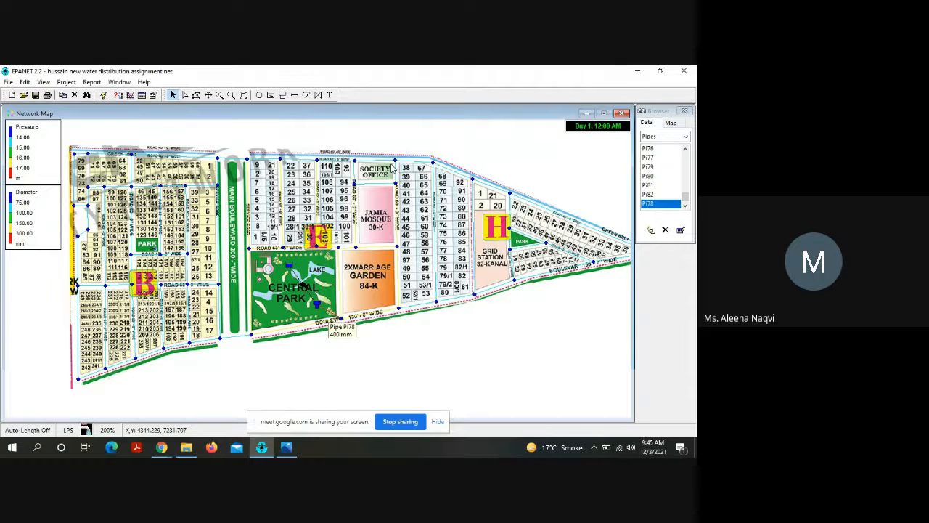
Step: Show Pressure for the nodes on the network map and turn on the display of node values and link values
left_click(672, 124)
left_click(673, 146)
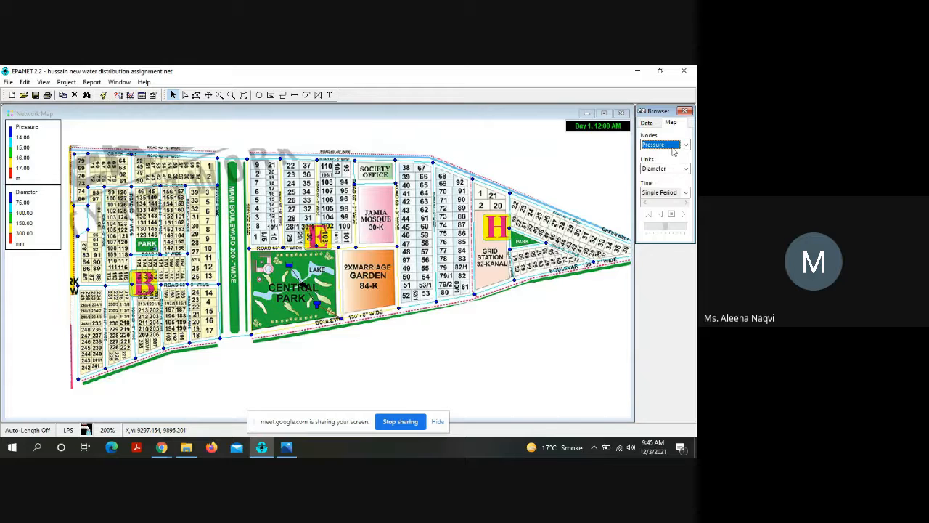
left_click(674, 149)
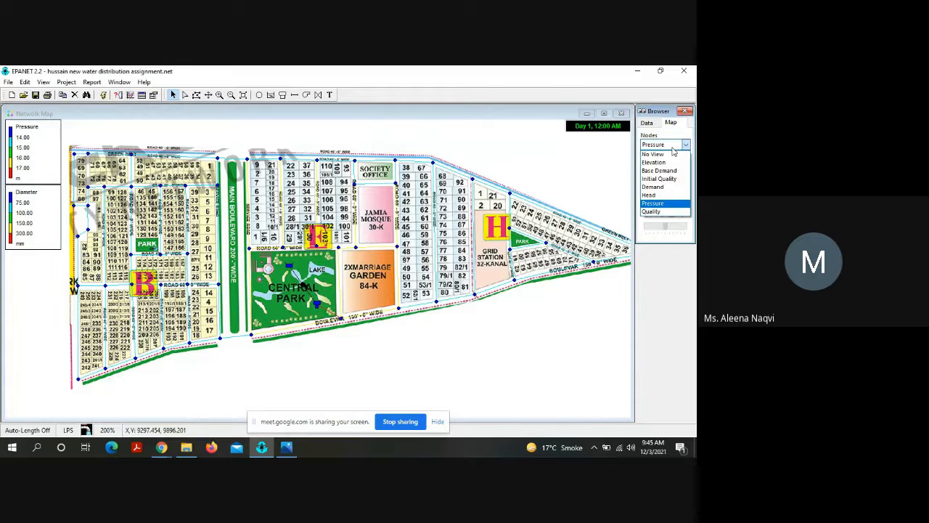
left_click(666, 203)
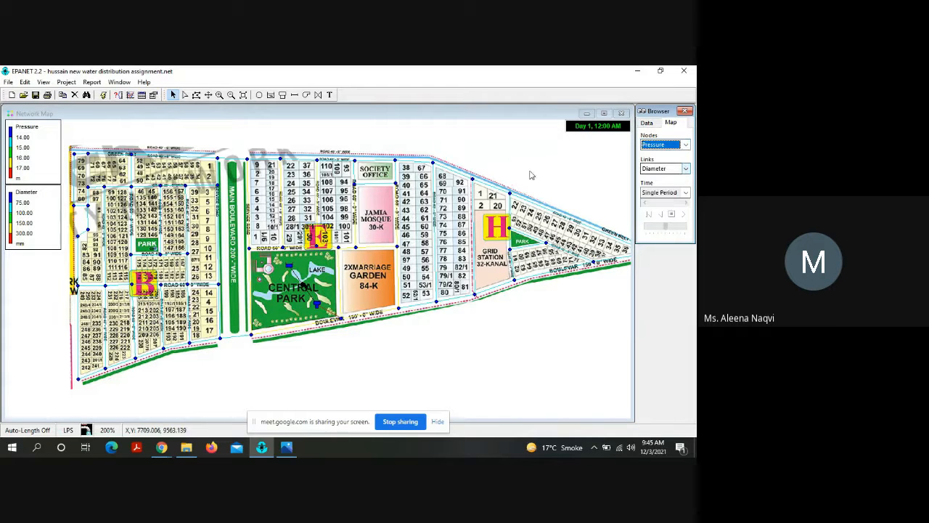
left_click(44, 82)
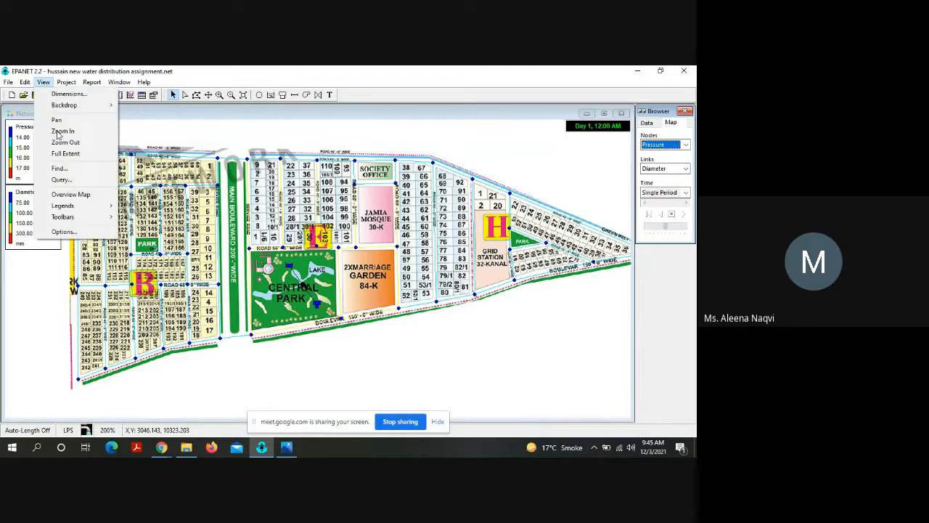
left_click(65, 232)
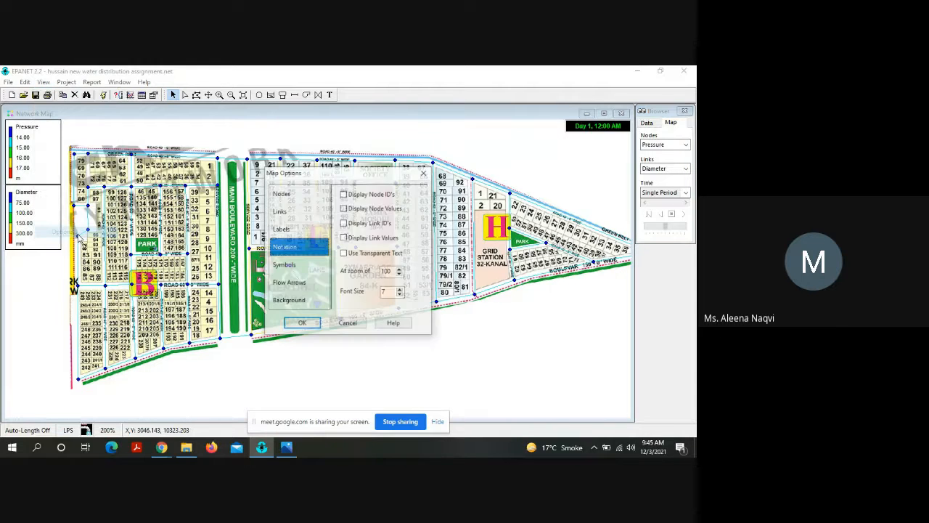
left_click(360, 209)
left_click(359, 238)
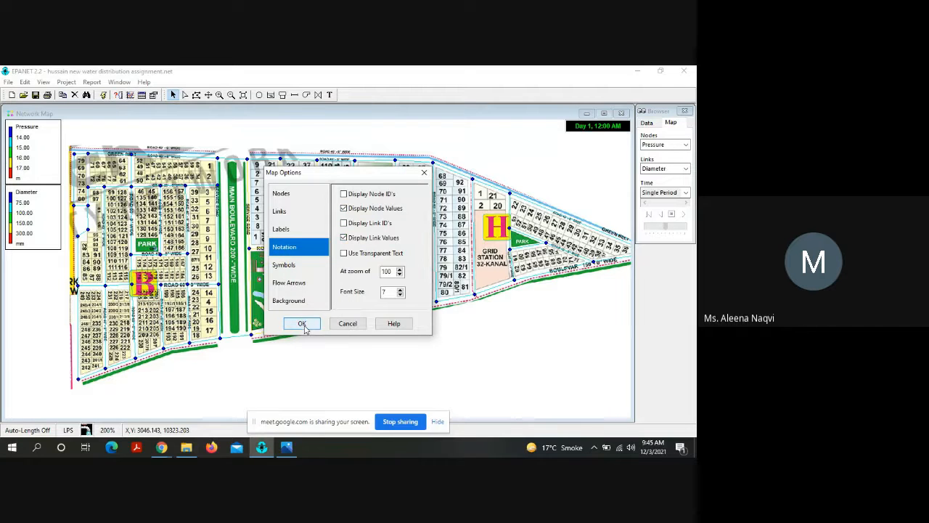
left_click(302, 323)
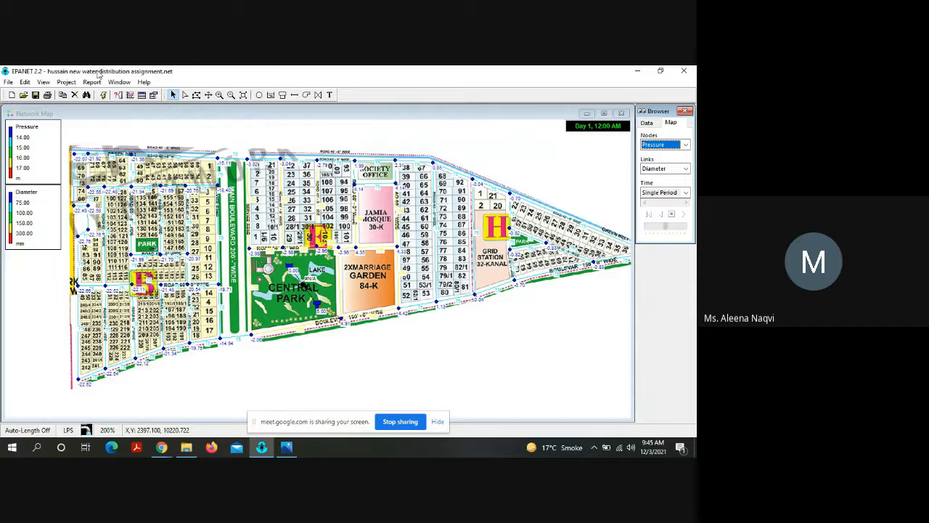
Step: Unload the housing scheme backdrop image from the network map
left_click(43, 82)
mouse_move(67, 108)
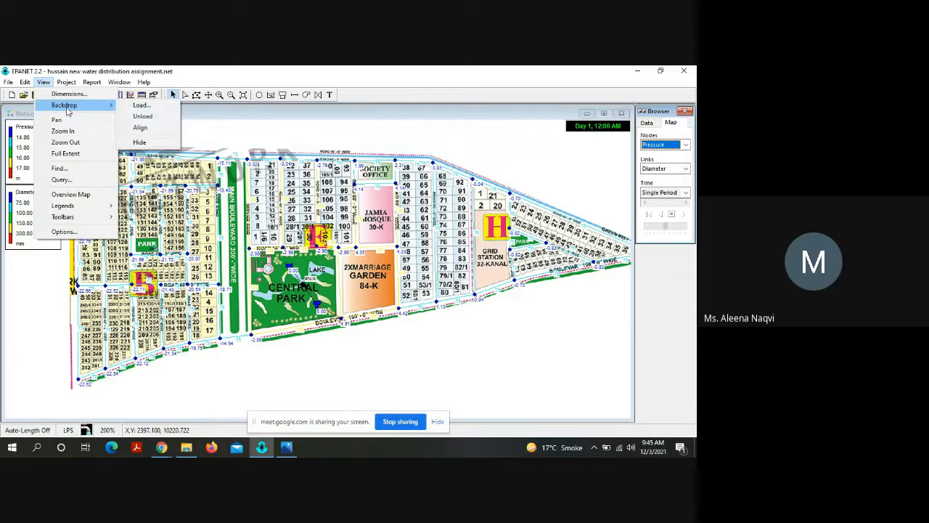
left_click(143, 117)
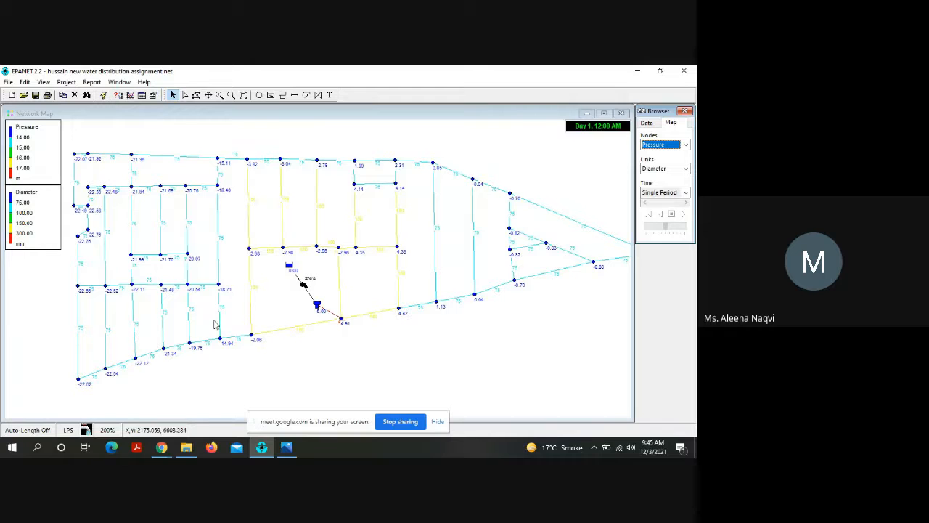
left_click(208, 95)
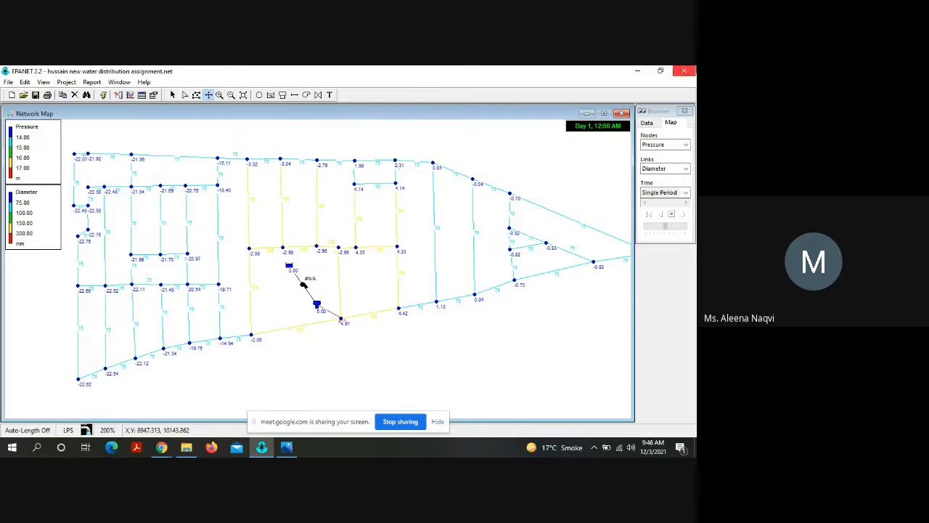
Step: Open pump curve Cu1 from the network's curves, review its flow and head data, and close it without changes
left_click(646, 123)
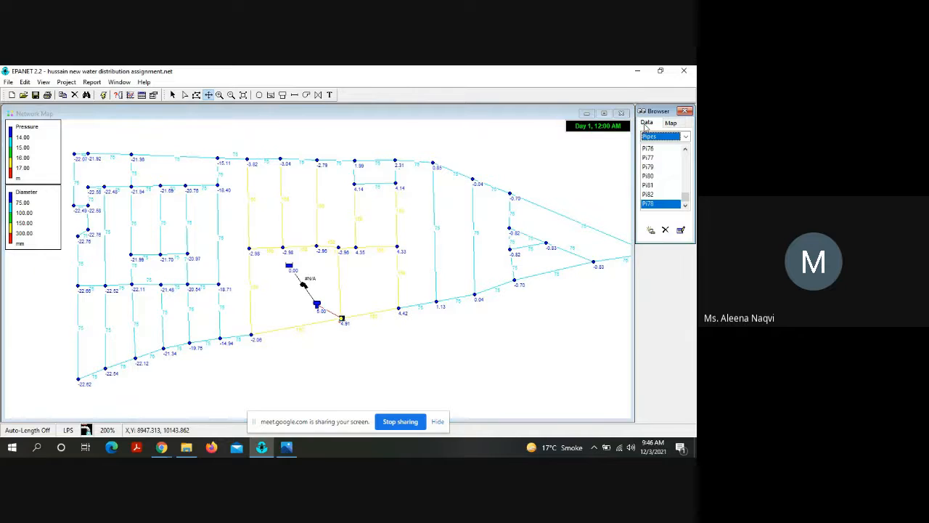
left_click(685, 137)
key("Down")
key("Down")
key("Down")
key("Down")
key("Down")
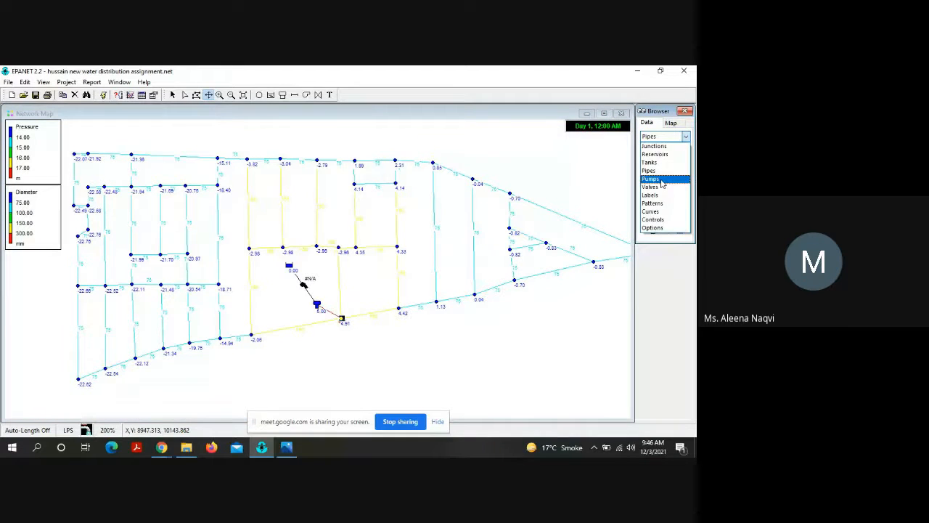
key("Return")
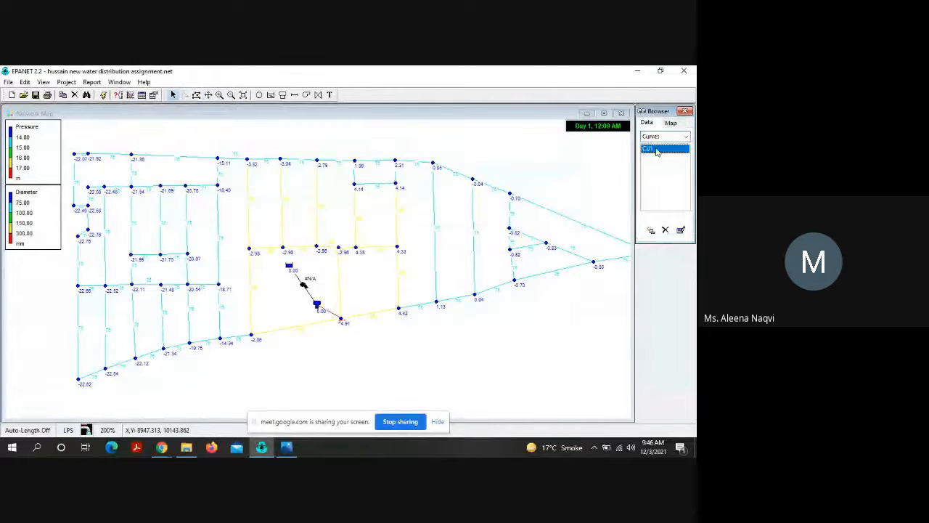
double_click(656, 150)
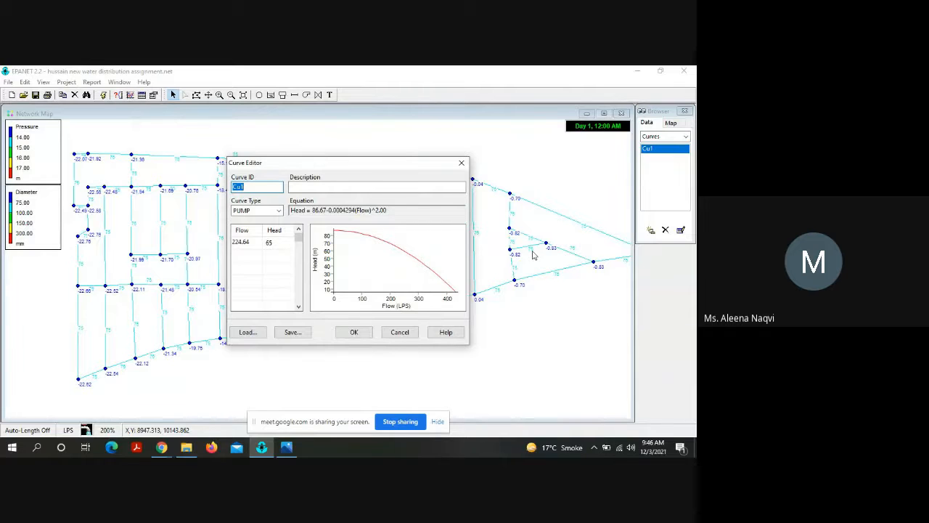
left_click(354, 332)
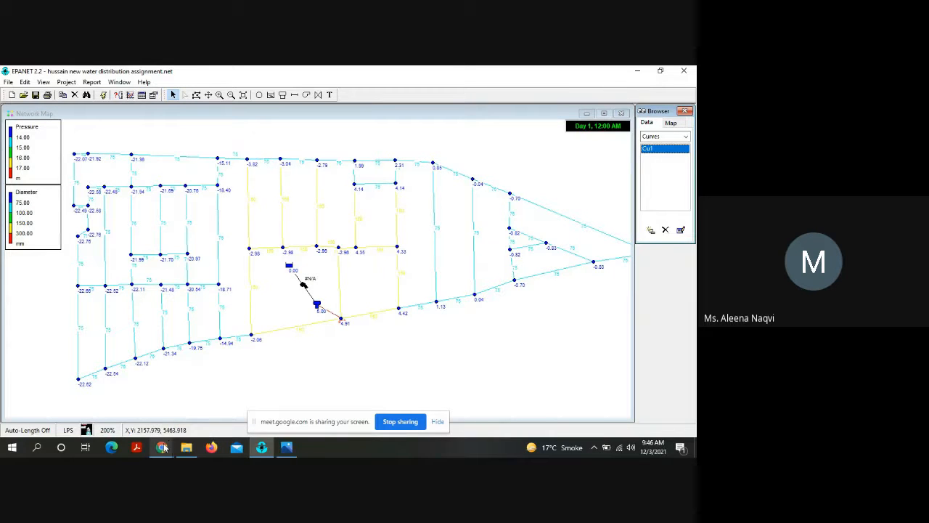
Step: Switch to the Google Meet call in Chrome and stop presenting the screen
mouse_move(161, 446)
left_click(123, 418)
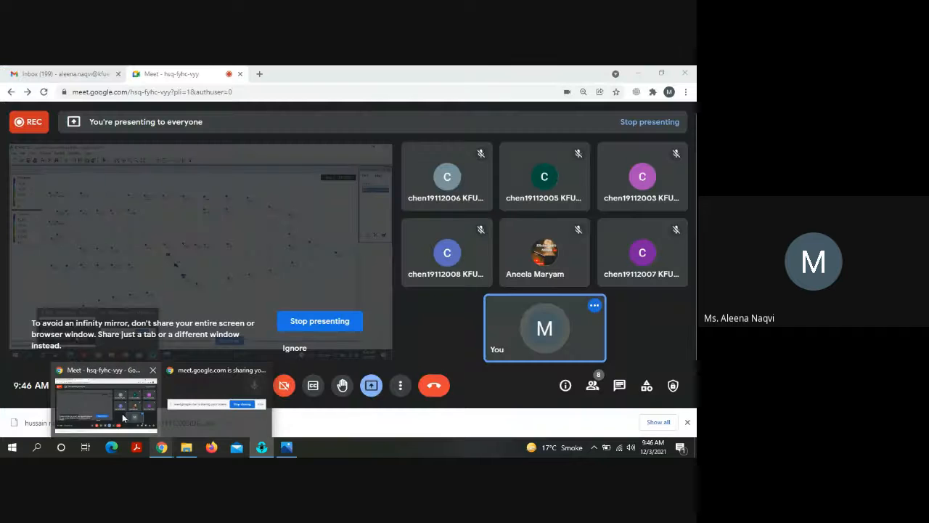
left_click(309, 323)
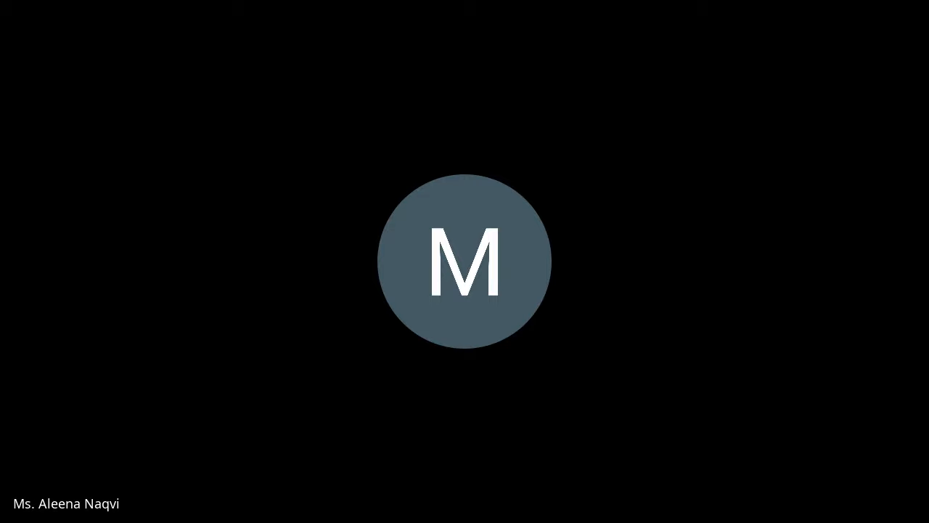
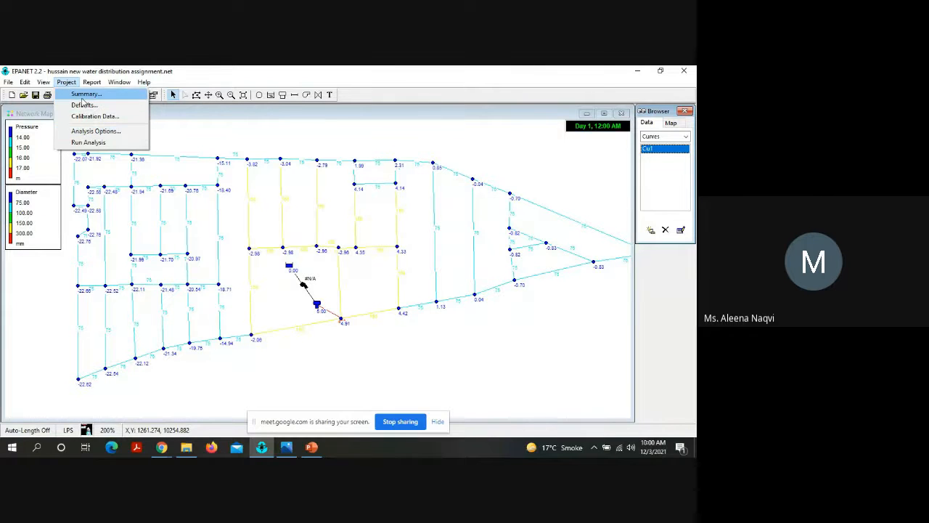
Step: Review the project summary statistics and the analysis status report, closing each one without changes
left_click(85, 94)
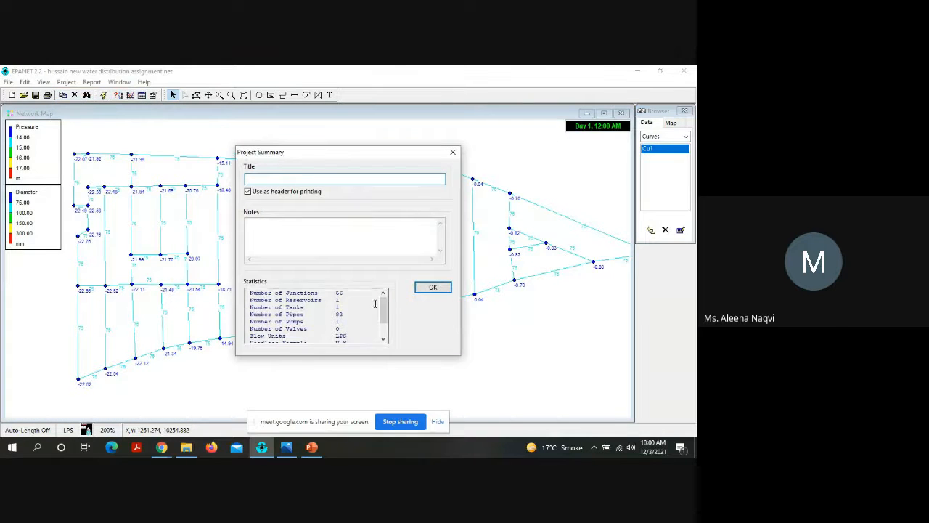
left_click(434, 288)
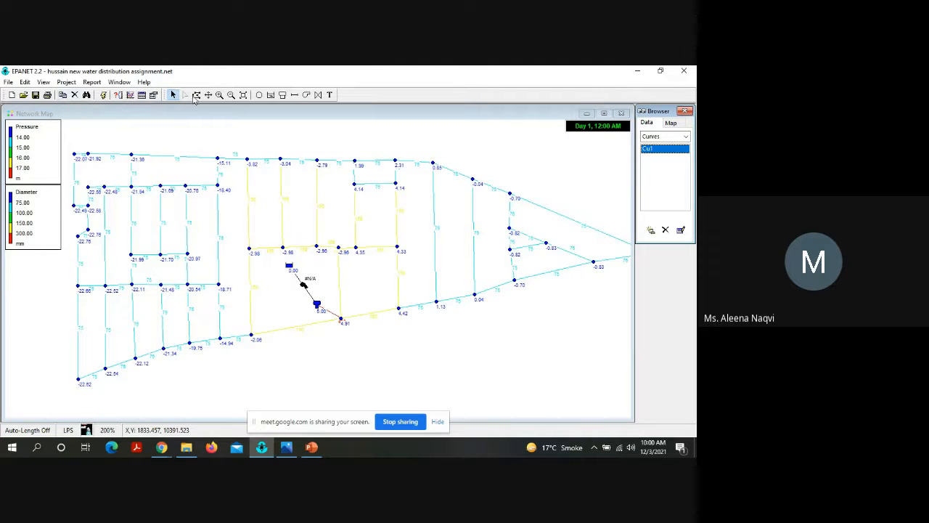
left_click(94, 83)
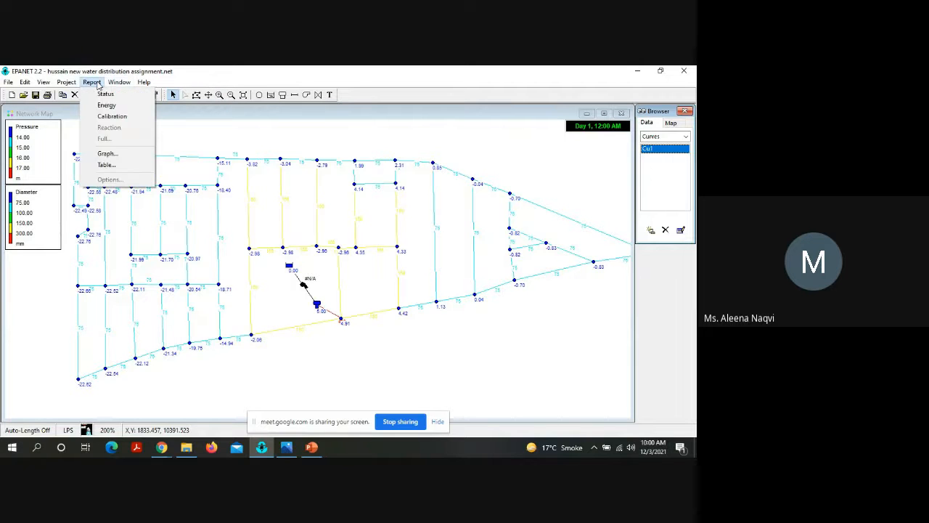
left_click(106, 94)
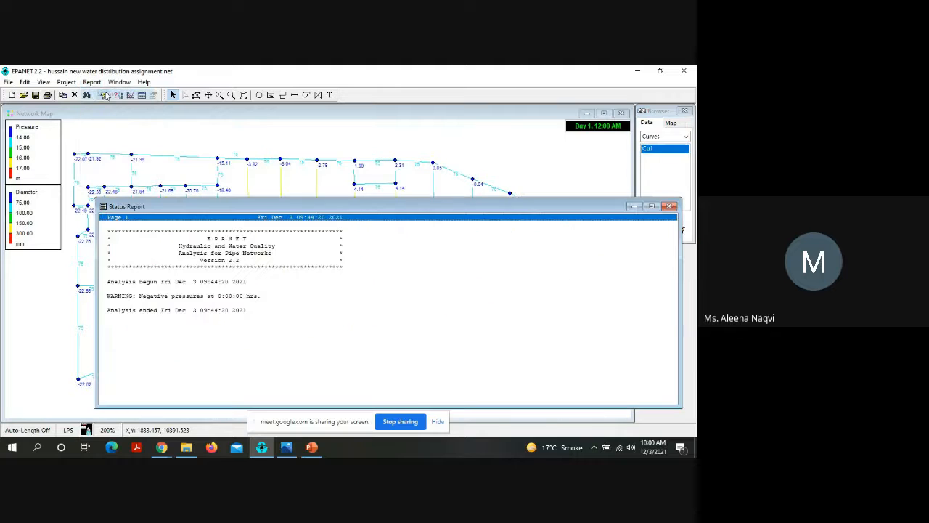
left_click(668, 207)
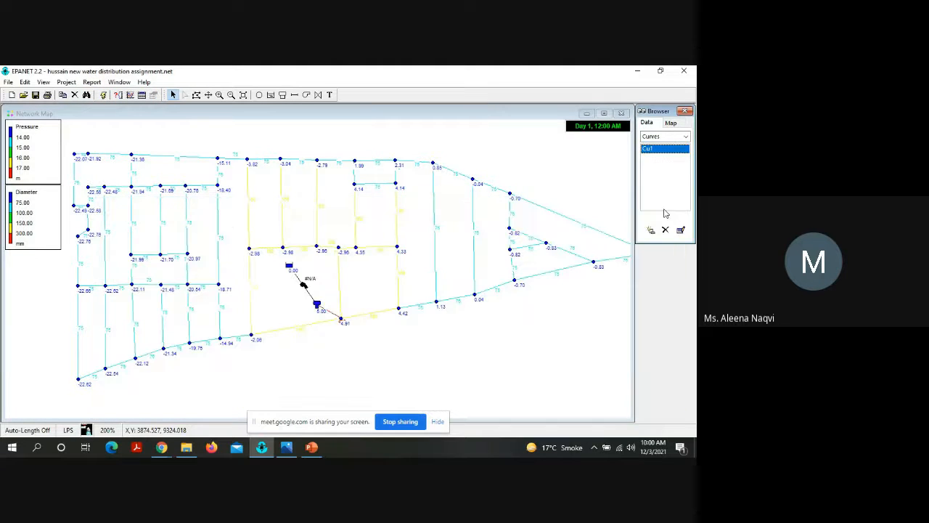
Step: Open the recently used (DESIGN) 2 network project, saving the changes made to the current project
left_click(91, 82)
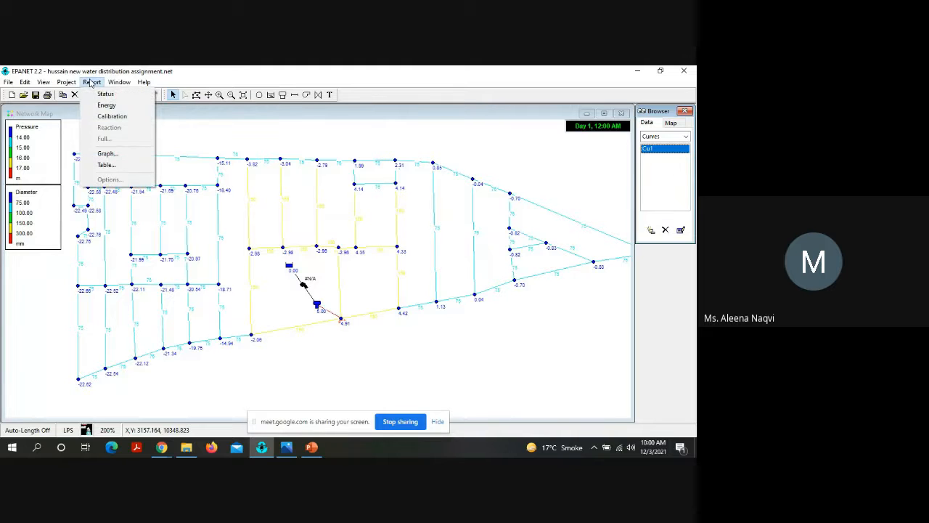
left_click(6, 83)
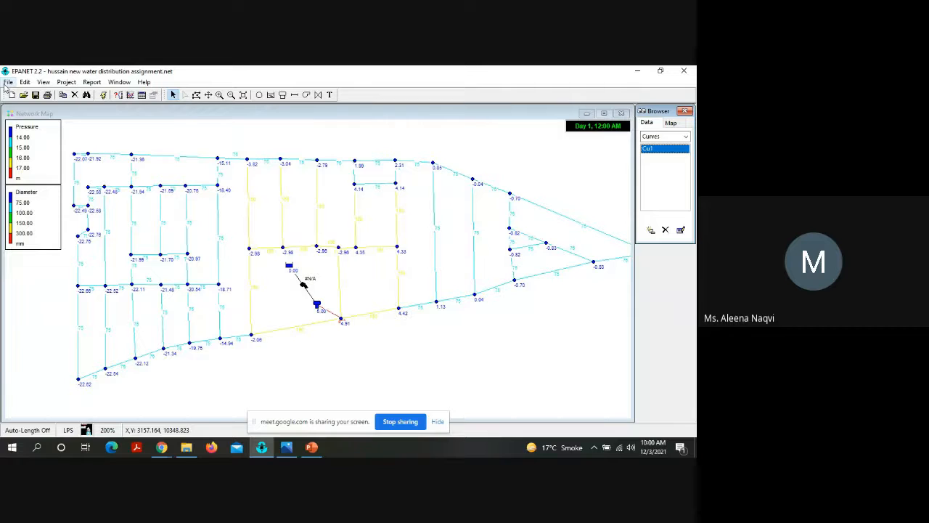
left_click(7, 82)
left_click(60, 244)
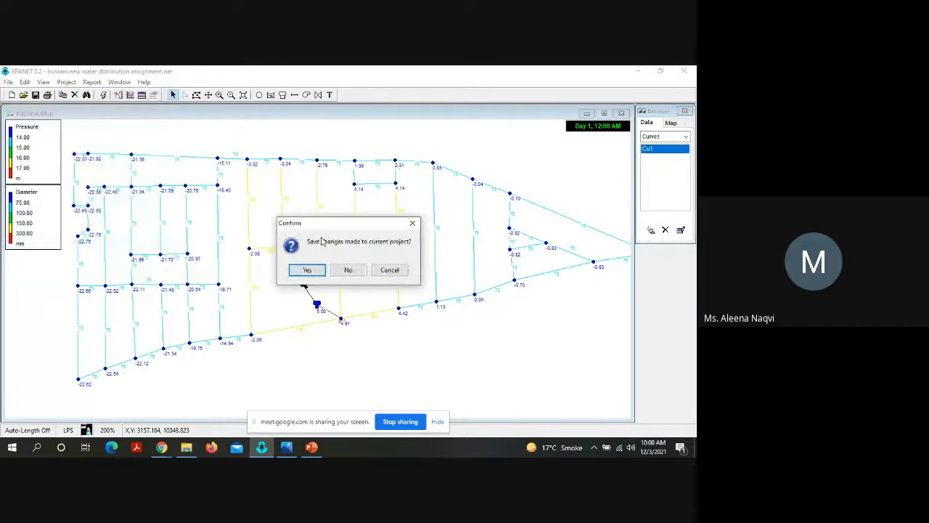
left_click(317, 270)
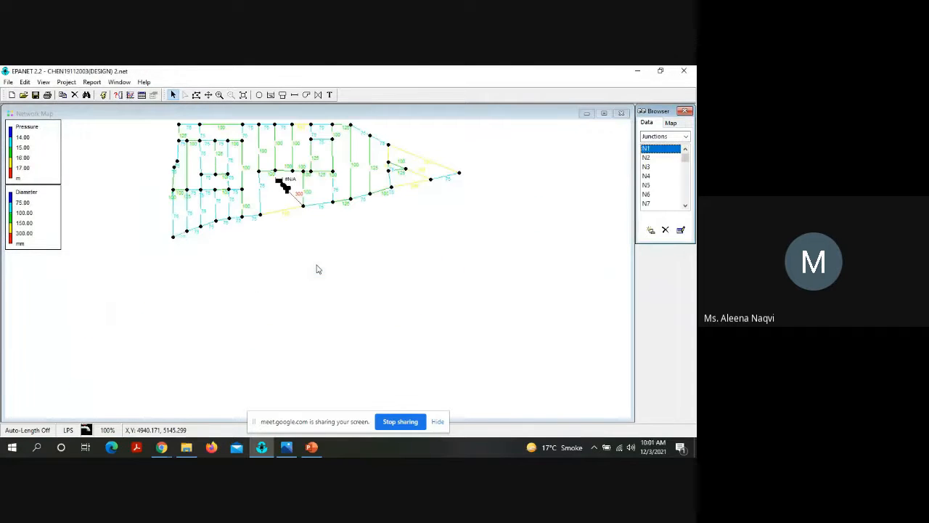
Step: Run the hydraulic analysis and save its full report to the Desktop under the proposed file name as an RPT file
left_click(103, 95)
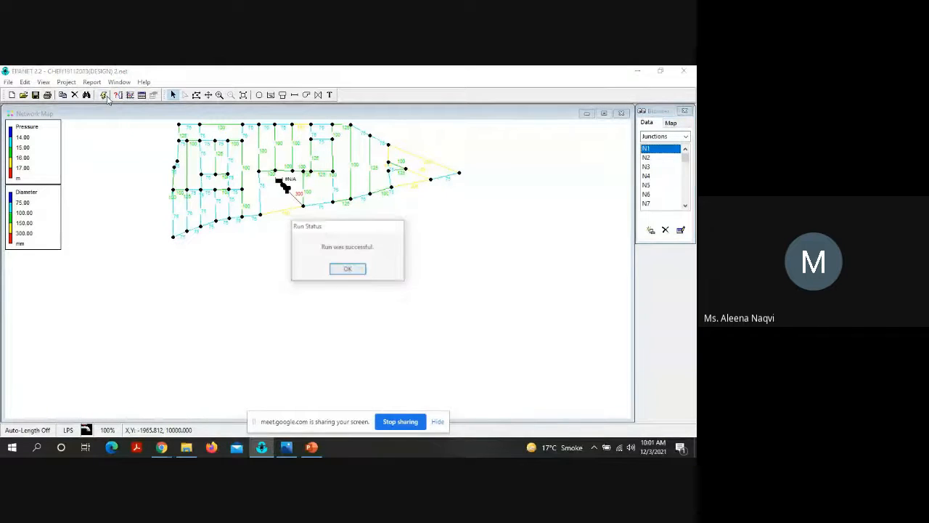
left_click(349, 270)
left_click(96, 83)
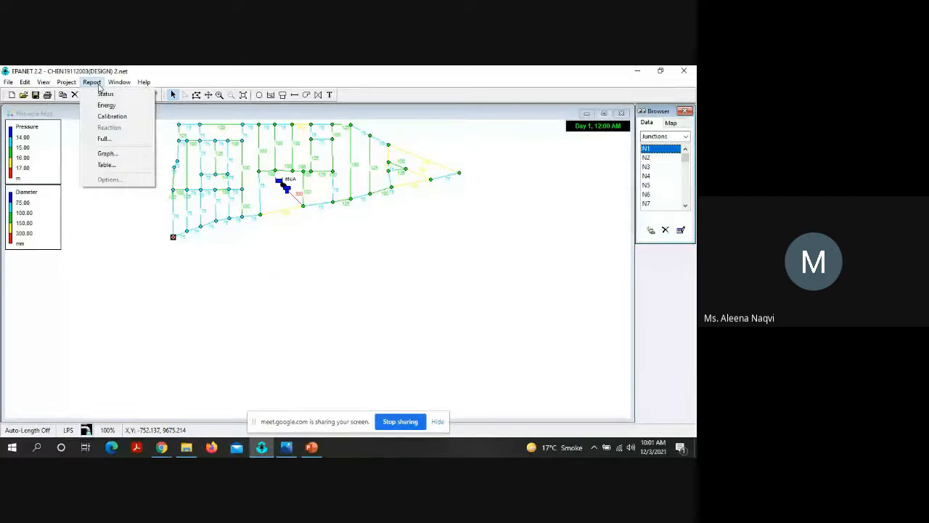
left_click(119, 143)
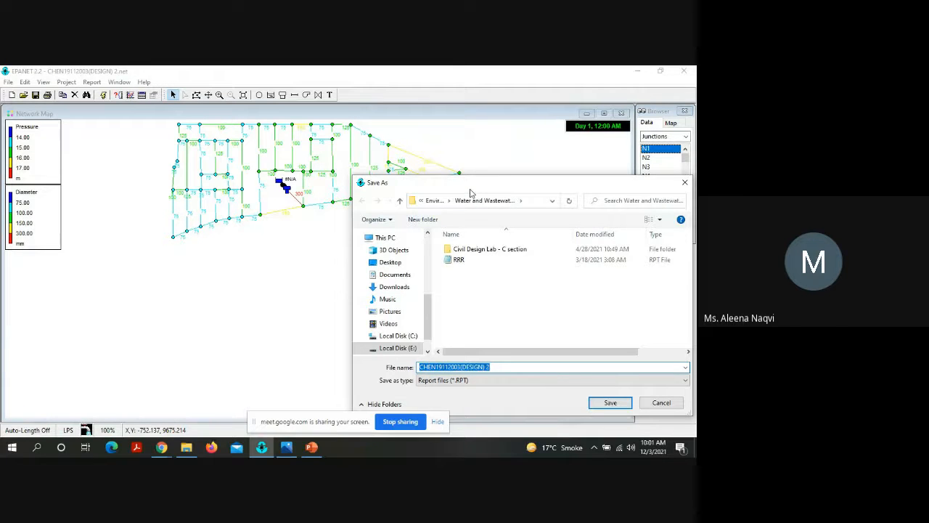
left_click_drag(470, 187, 349, 154)
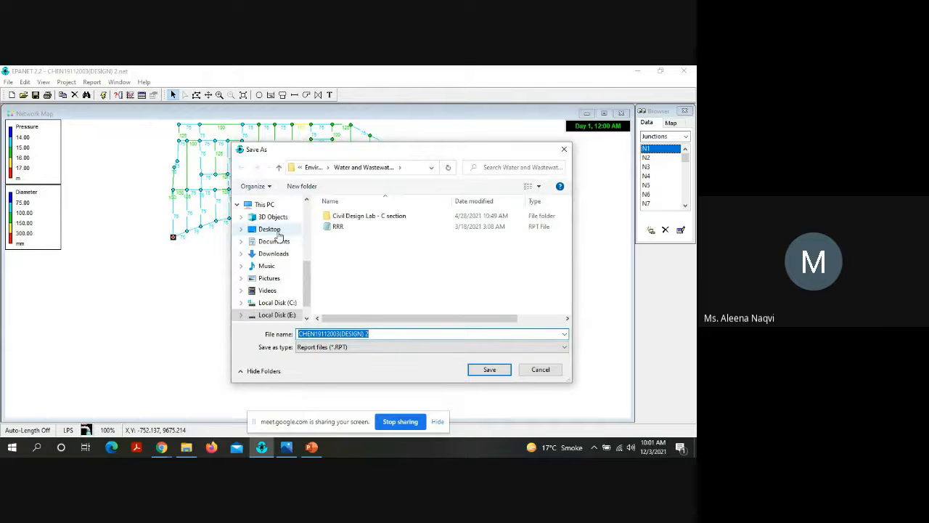
left_click(269, 229)
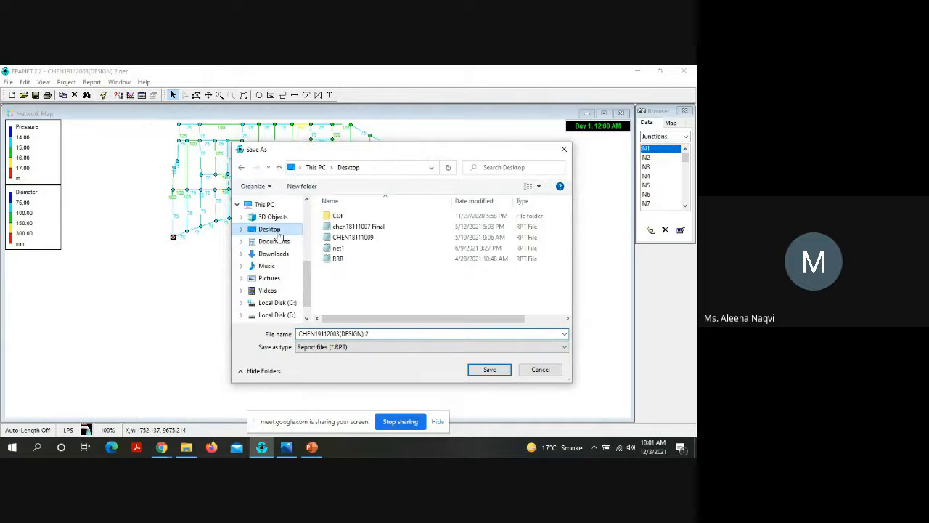
left_click(489, 372)
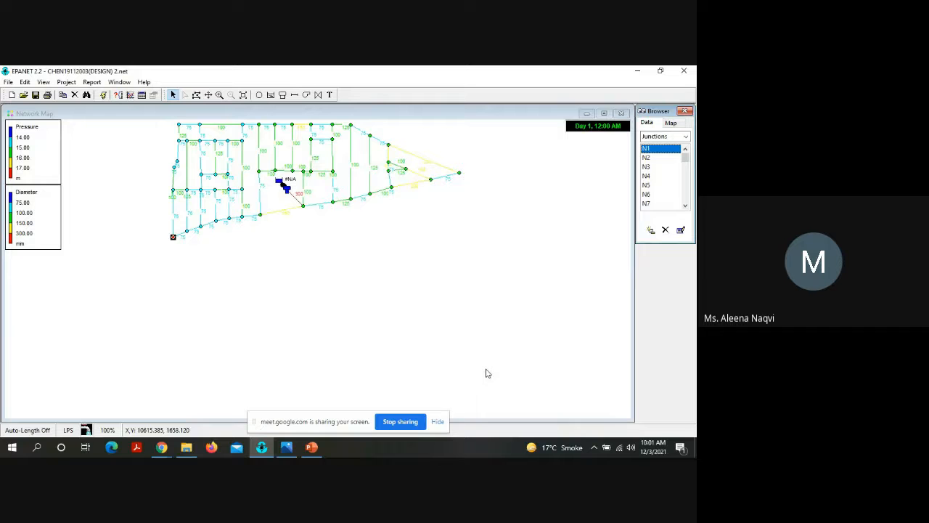
Step: Minimize the open windows and open the saved (DESIGN) 2 report file from the Desktop in Notepad
left_click(638, 71)
left_click(637, 70)
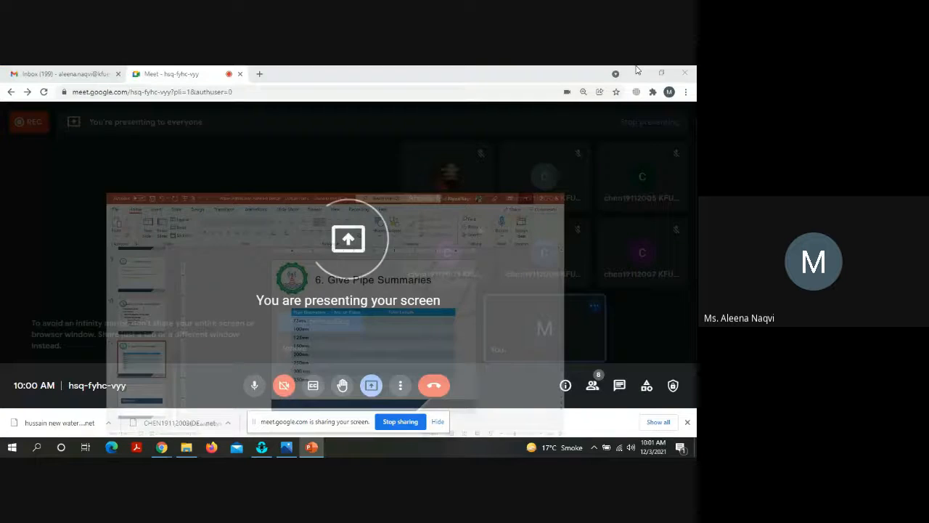
left_click(637, 70)
left_click(636, 71)
left_click(636, 70)
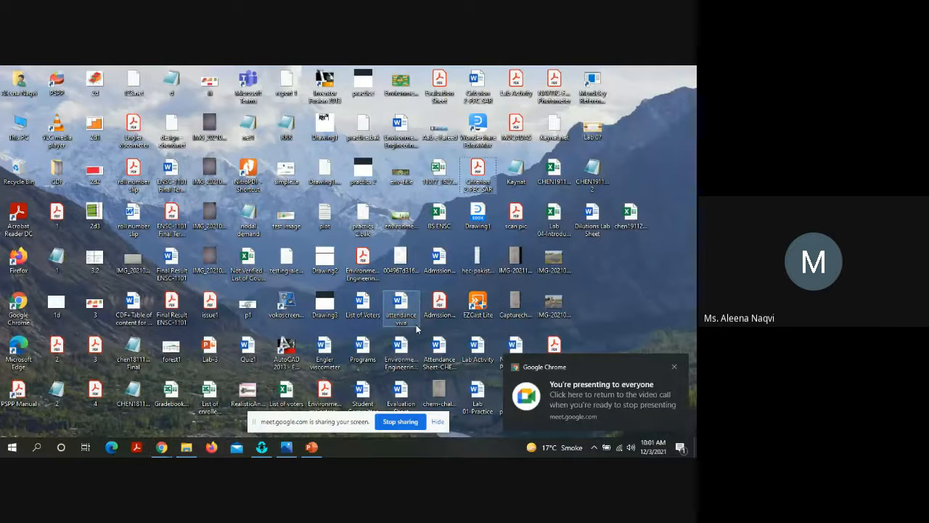
key("c")
key("c")
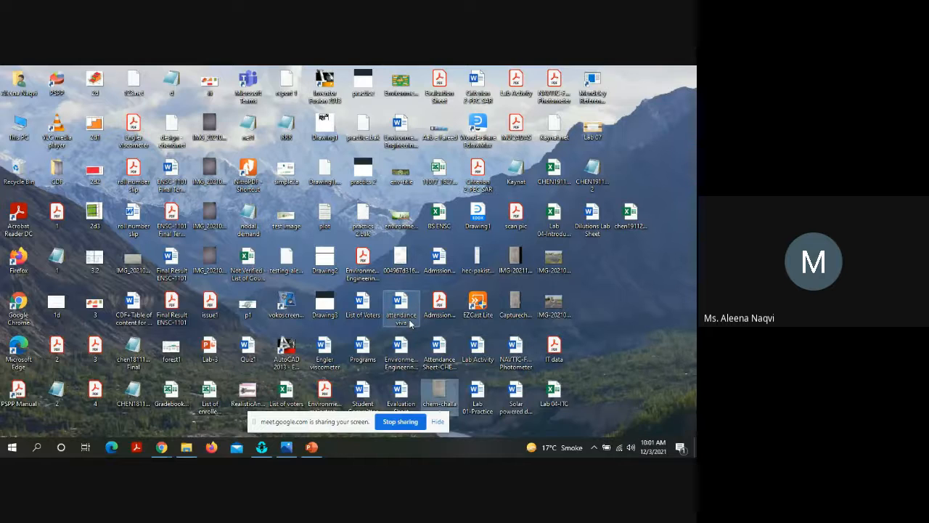
key("c")
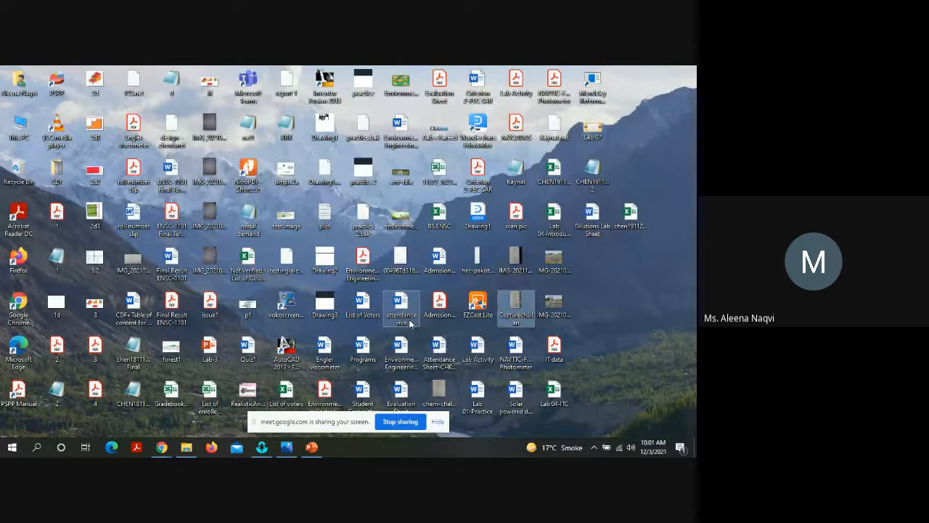
key("c")
key("c")
key("c")
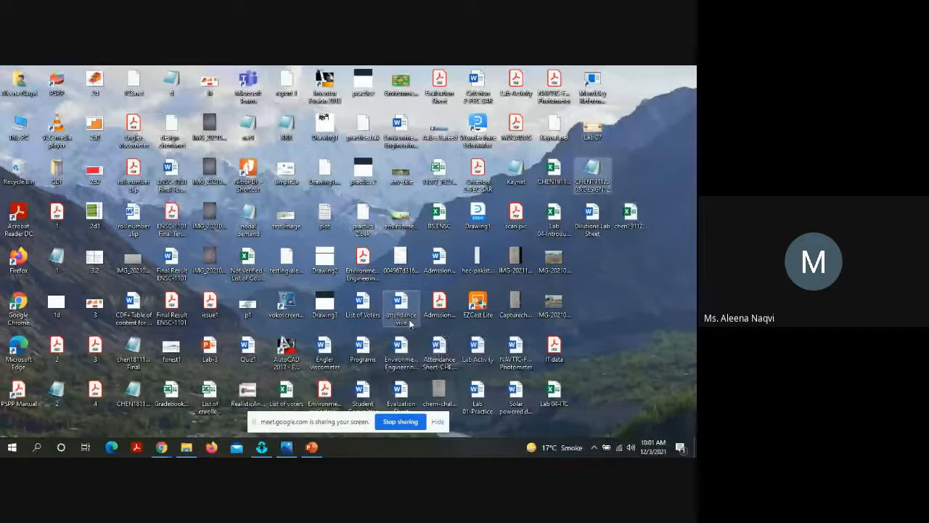
double_click(585, 180)
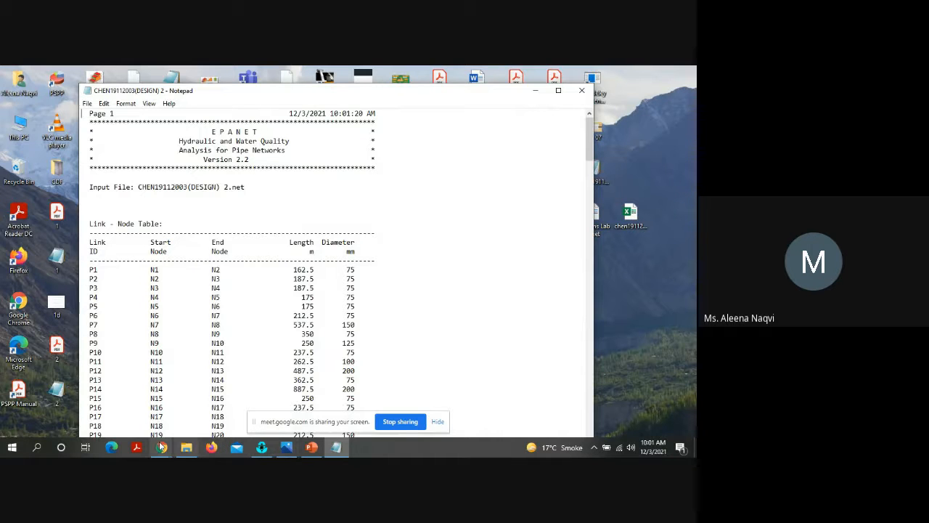
Step: Return to EPANET and request the full report again, saving it to the Desktop under the same file name
left_click(287, 382)
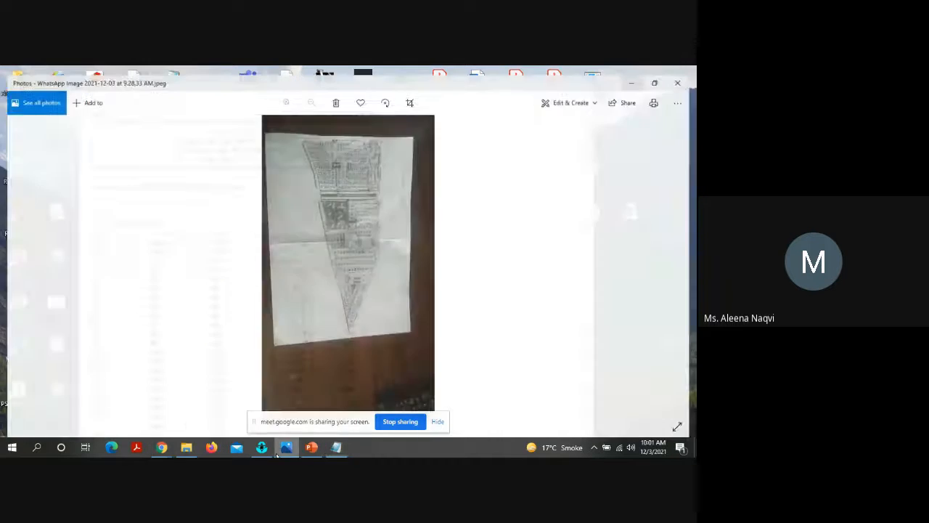
left_click(262, 447)
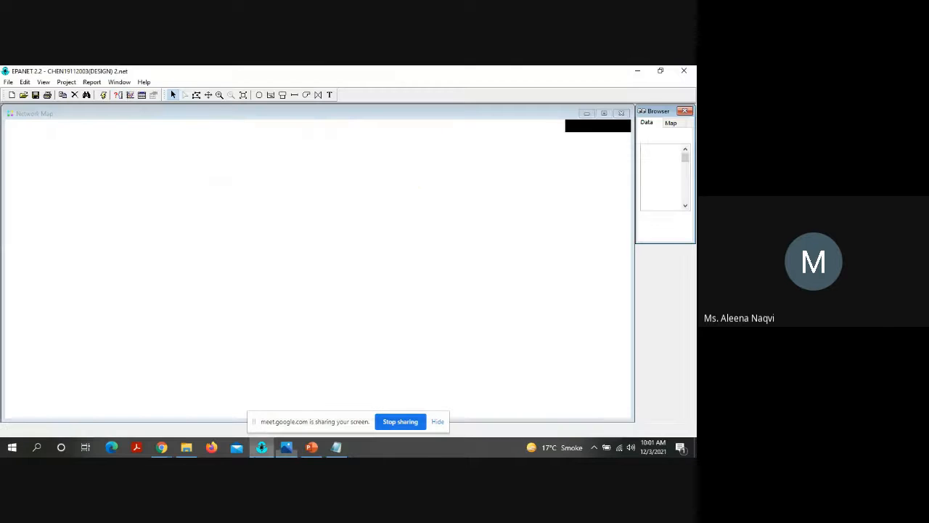
left_click(92, 82)
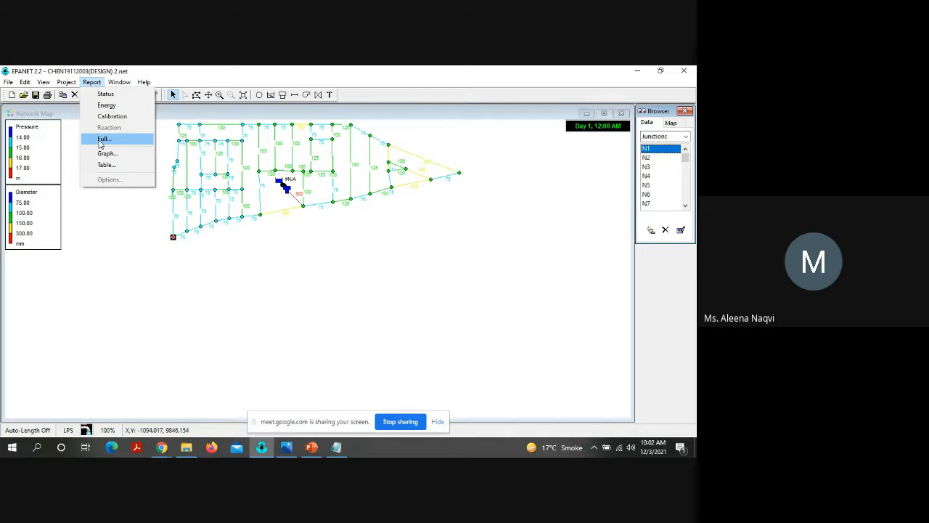
left_click(102, 140)
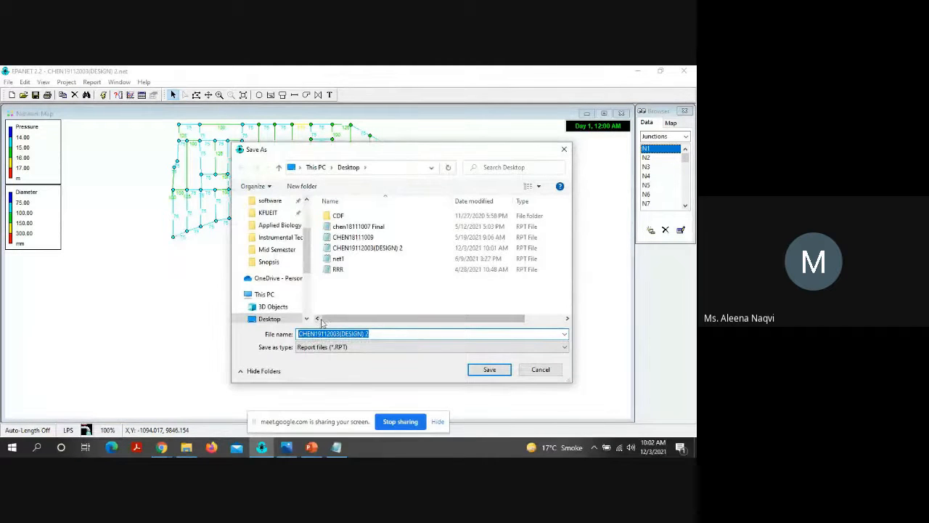
left_click(489, 368)
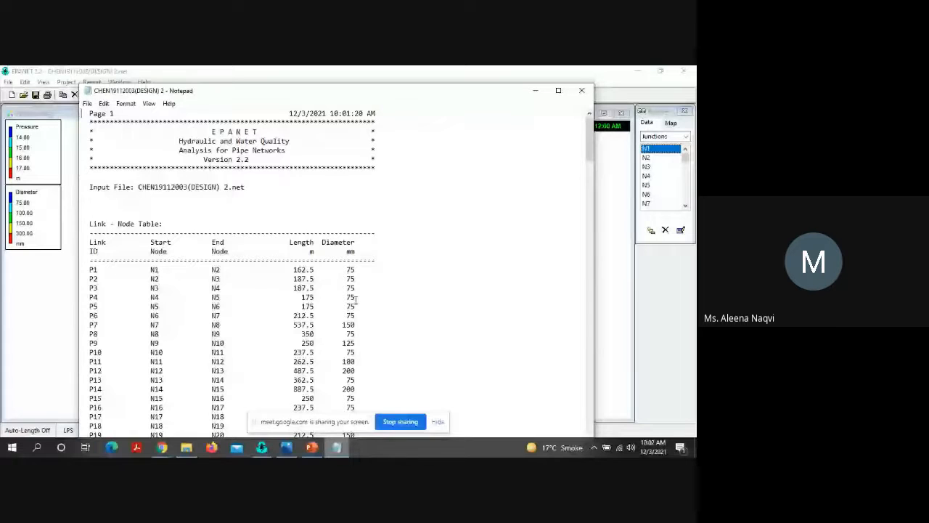
Step: Enlarge the report in Notepad and look through its link table, energy usage and node results
left_click(559, 90)
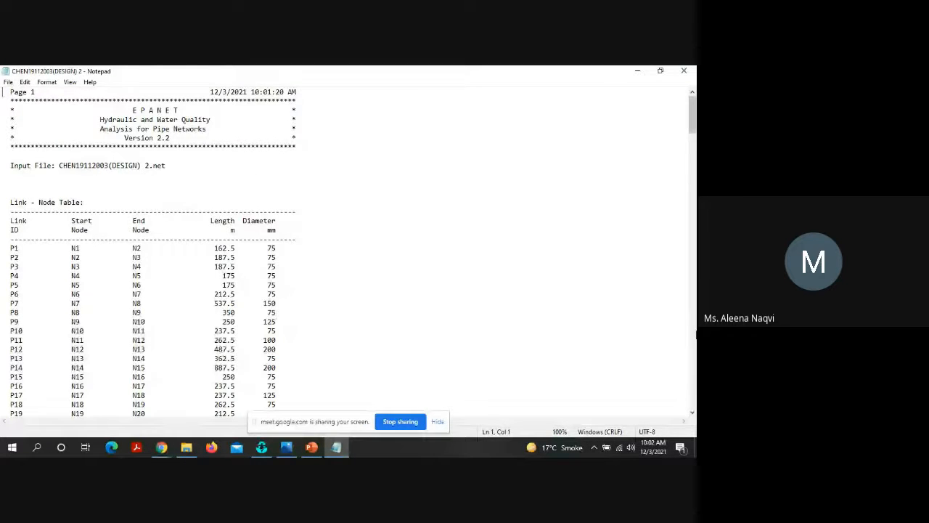
scroll(696, 334, "down", 11)
scroll(696, 334, "down", 20)
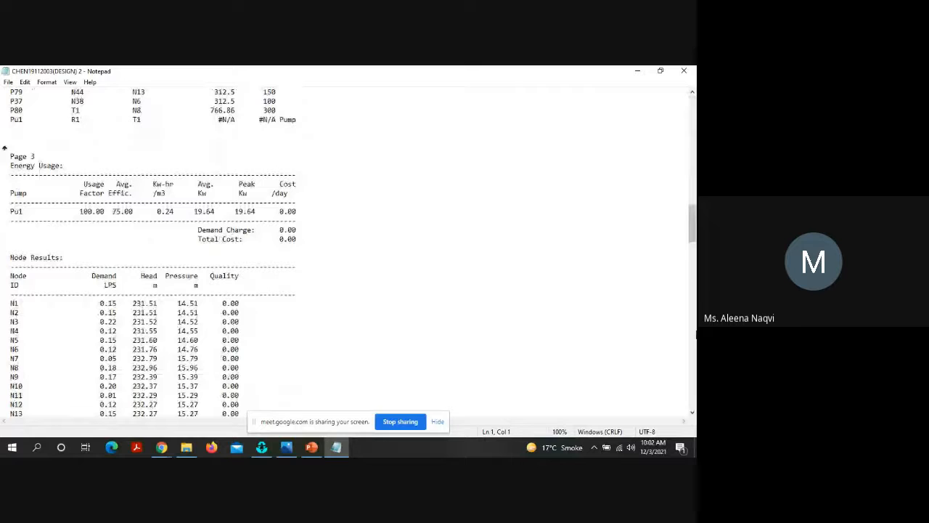
scroll(696, 334, "down", 11)
left_click(696, 132)
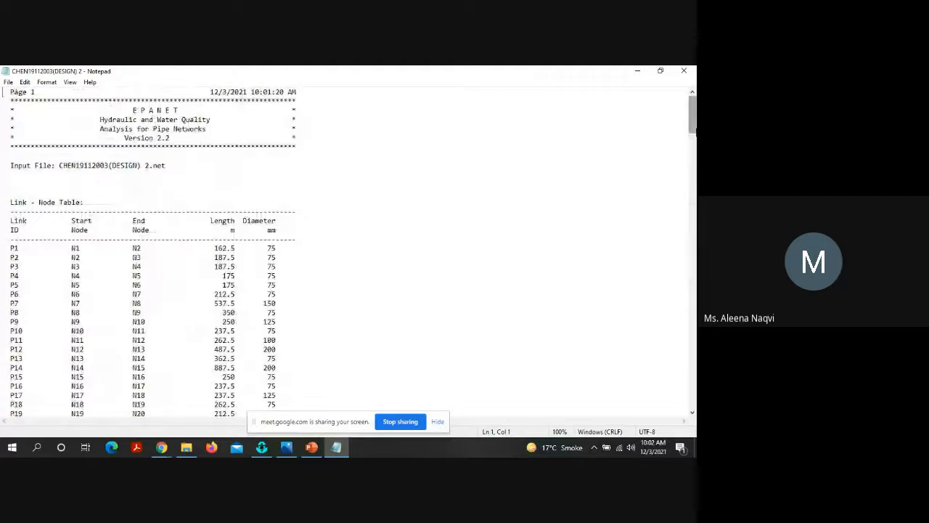
Step: Highlight pipe lengths and diameters in the report's Link - Node Table, and switch to the Give Pipe Summaries slide in PowerPoint
left_click(309, 273)
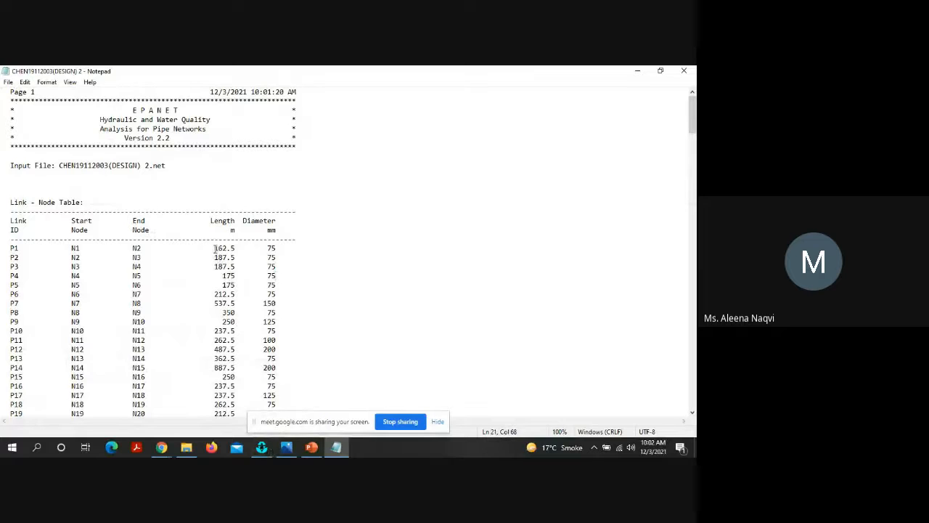
left_click_drag(215, 249, 244, 351)
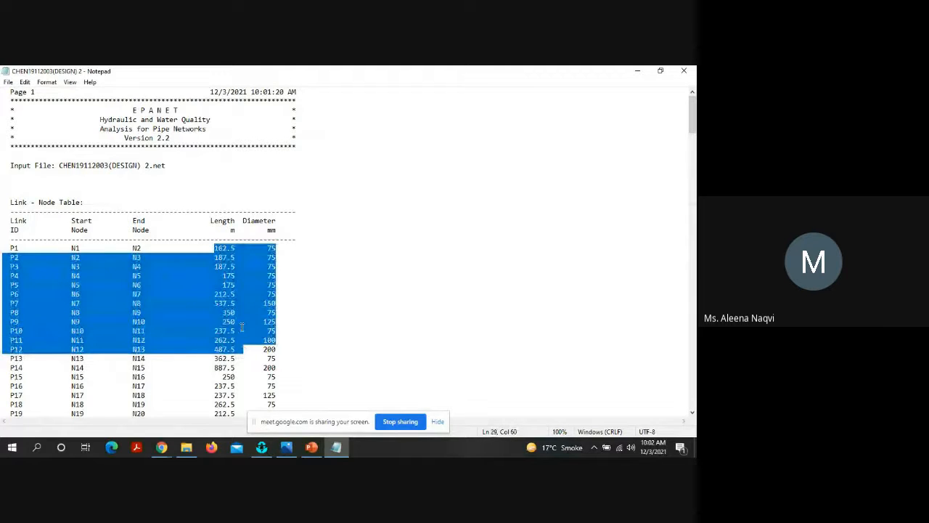
left_click(242, 327)
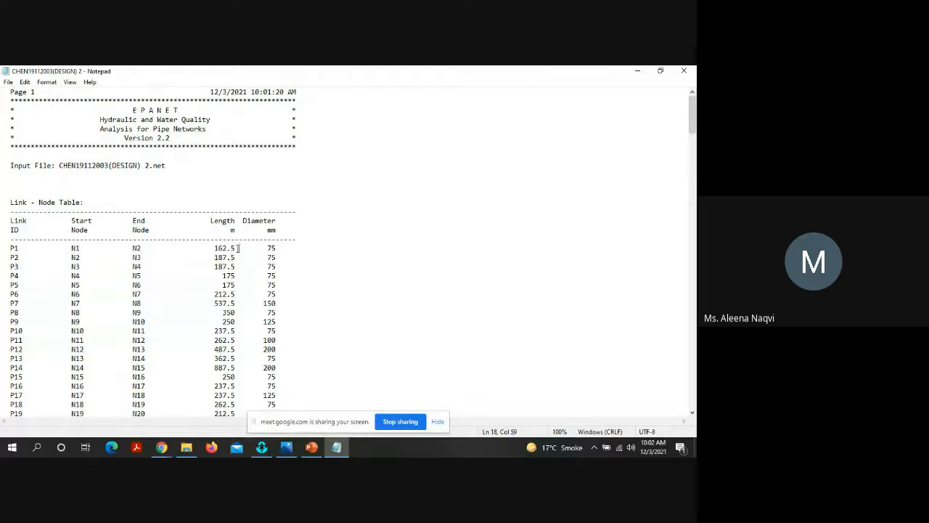
left_click_drag(238, 249, 244, 291)
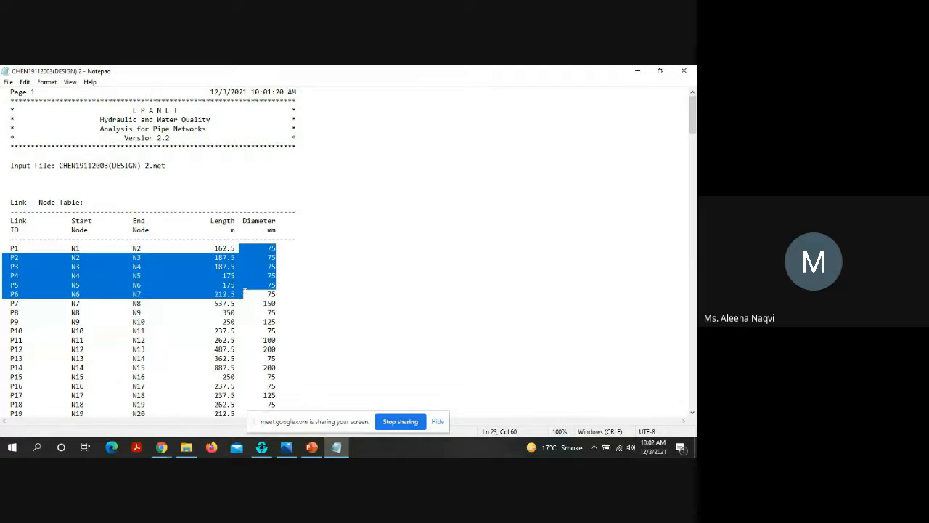
left_click(244, 292)
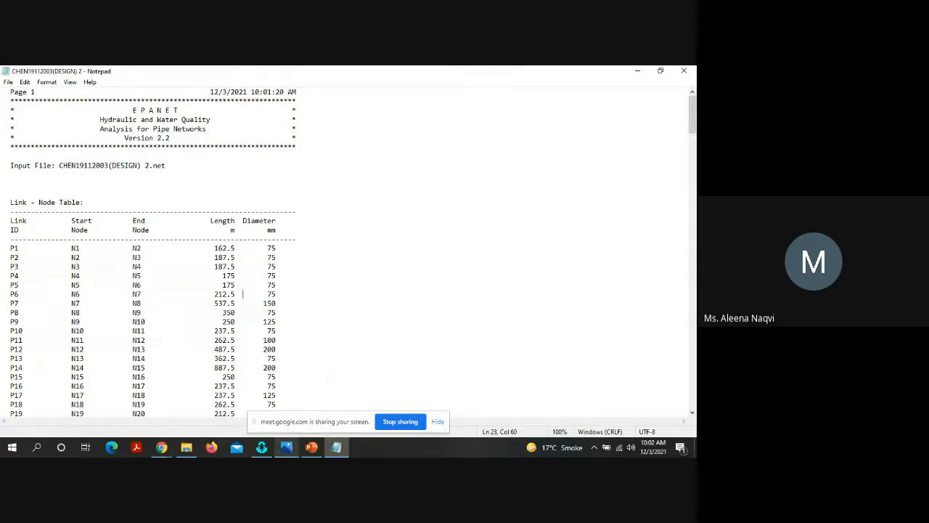
left_click(309, 449)
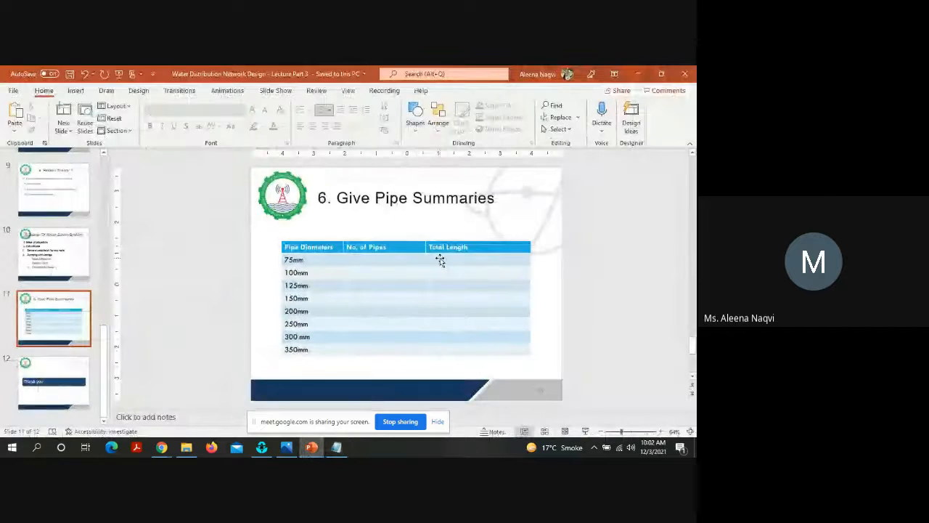
Step: Select the pipe summary table on the slide and switch to the saved EPANET report in Notepad
left_click(440, 258)
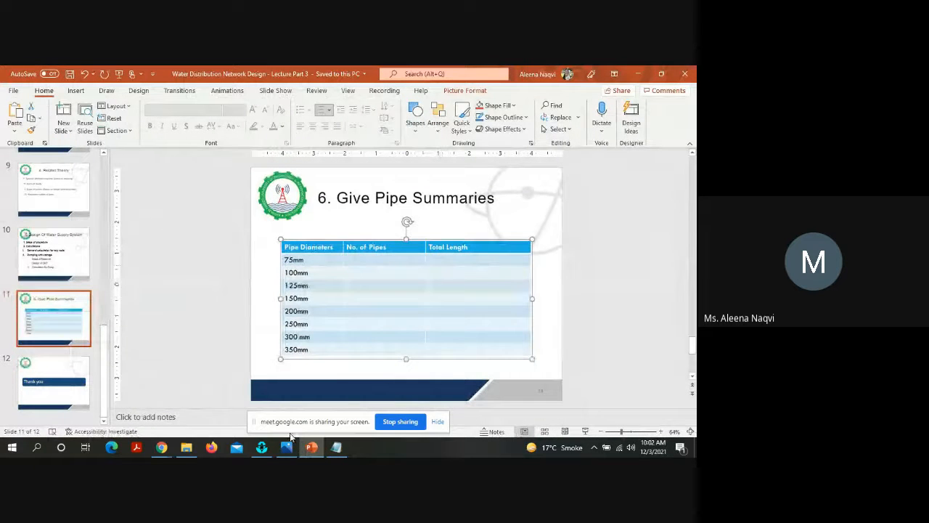
mouse_move(287, 447)
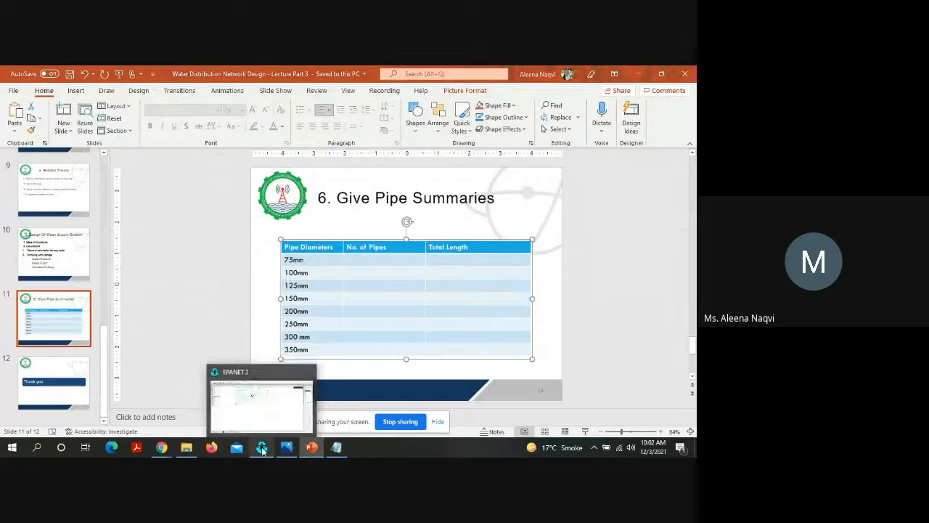
left_click(336, 447)
left_click(336, 447)
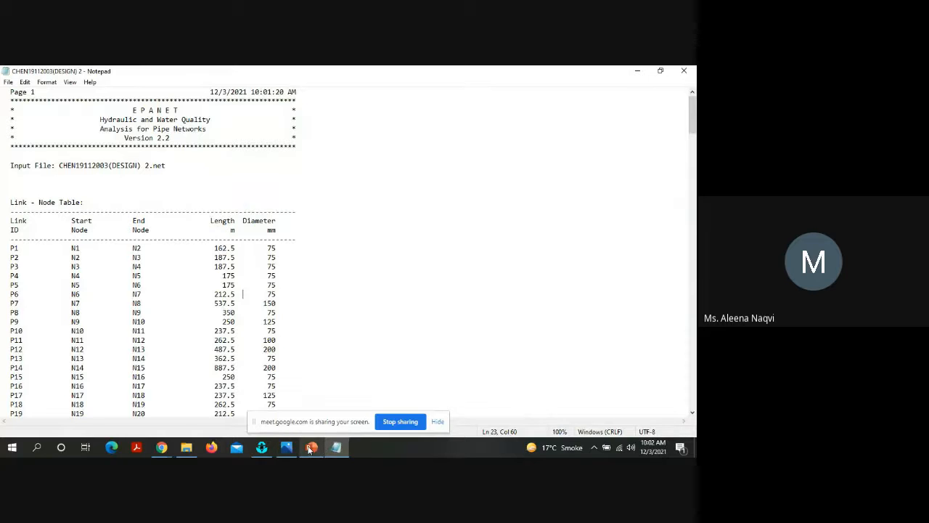
Step: Return to PowerPoint, go to slide 4 and highlight Report item 7 about the complete distribution system design and simulation results
left_click(311, 447)
scroll(220, 307, "up", 10)
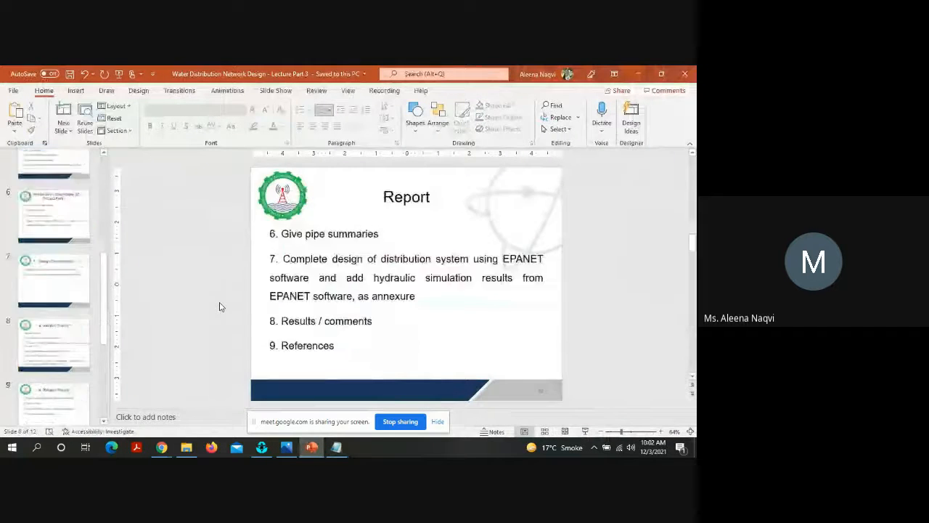
scroll(220, 307, "down", 2)
scroll(221, 306, "down", 1)
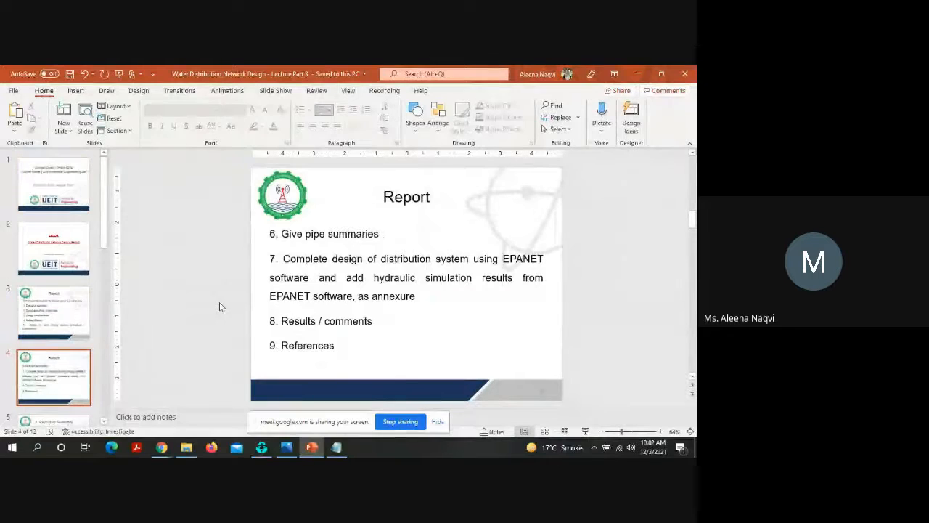
left_click(354, 295)
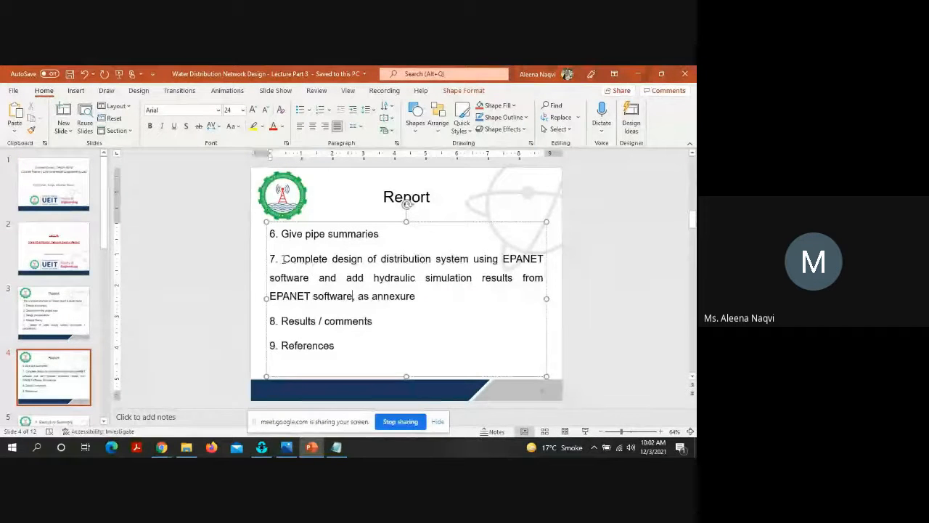
left_click_drag(282, 260, 426, 302)
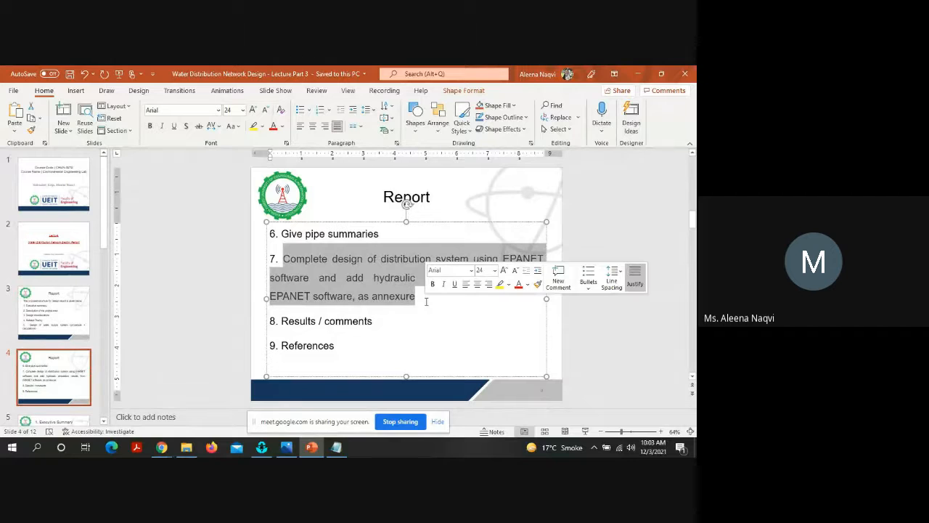
left_click(426, 302)
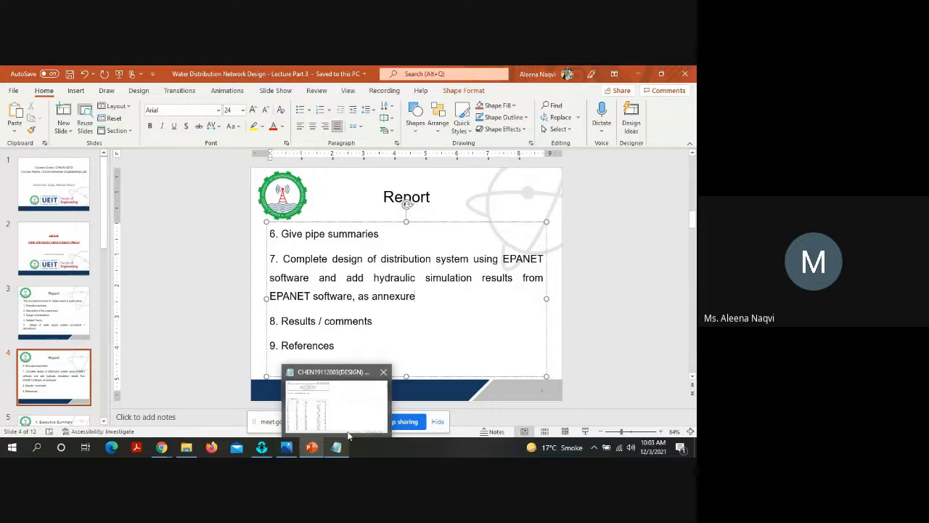
Step: Switch to the report in Notepad and look through its Link Results, Node Results and Energy Usage sections
left_click(349, 434)
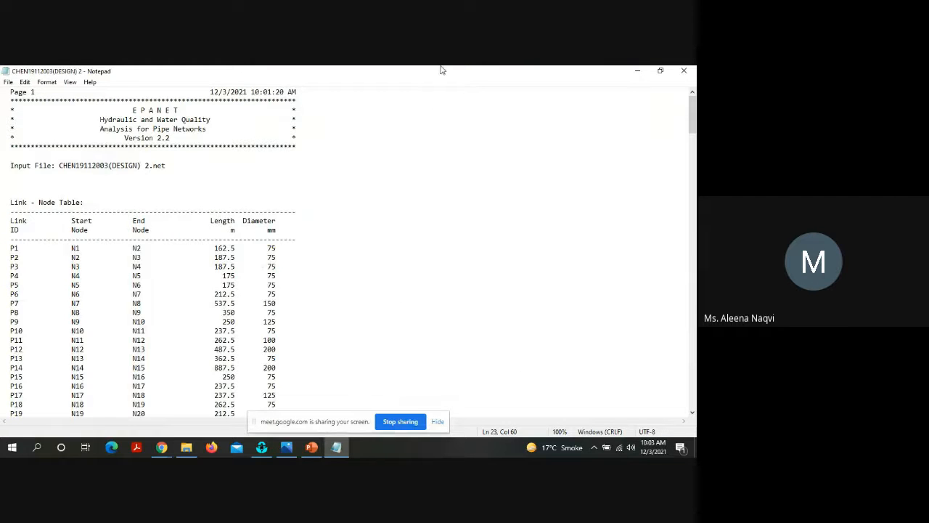
left_click_drag(692, 114, 696, 382)
left_click(696, 380)
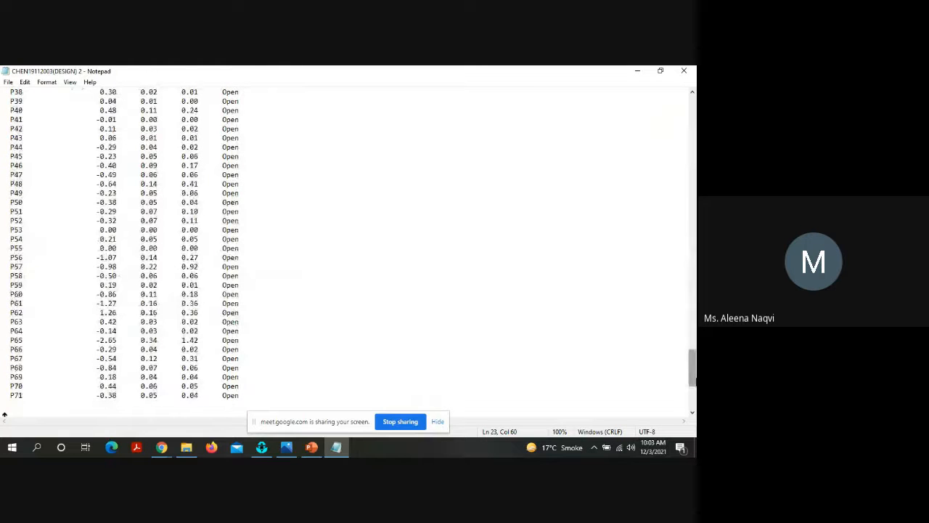
left_click(696, 224)
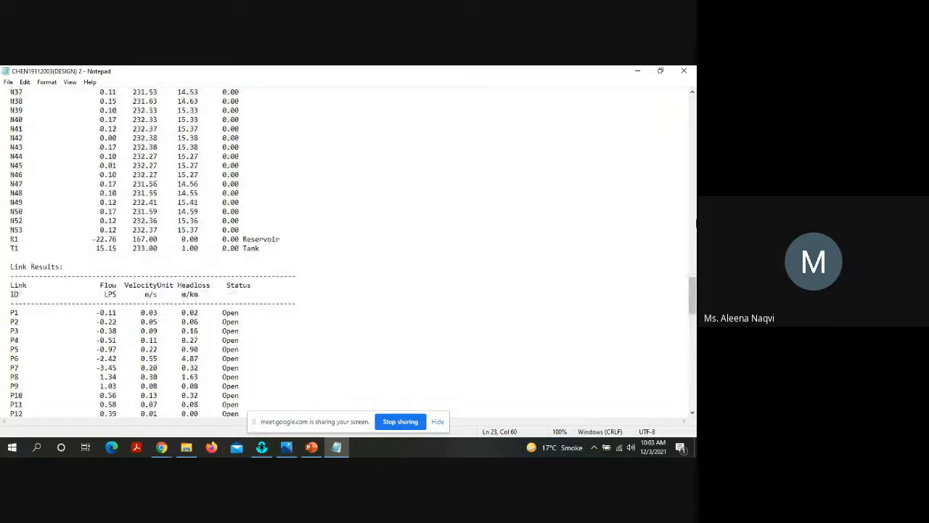
left_click(696, 167)
left_click(696, 167)
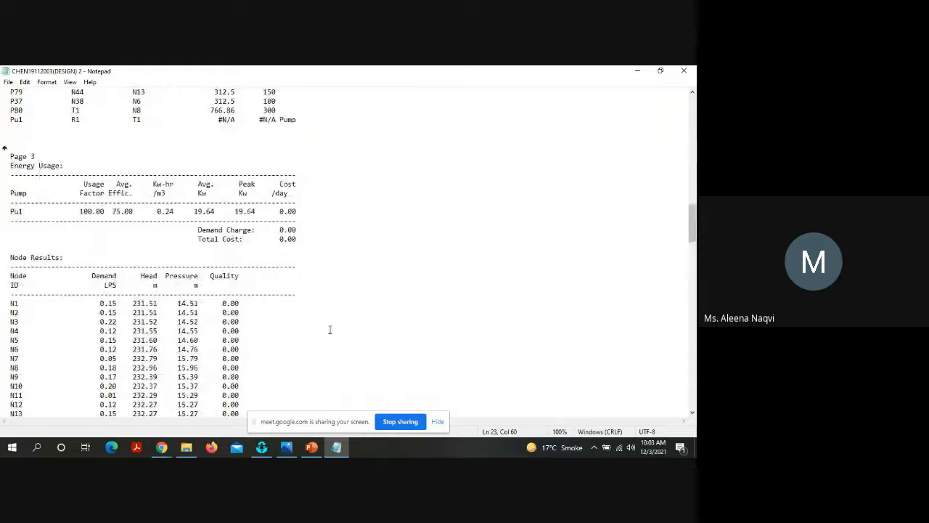
Step: Highlight the pressures of the first nodes in the Node Results table and look through the remaining node results
left_click_drag(178, 305, 196, 375)
left_click(197, 371)
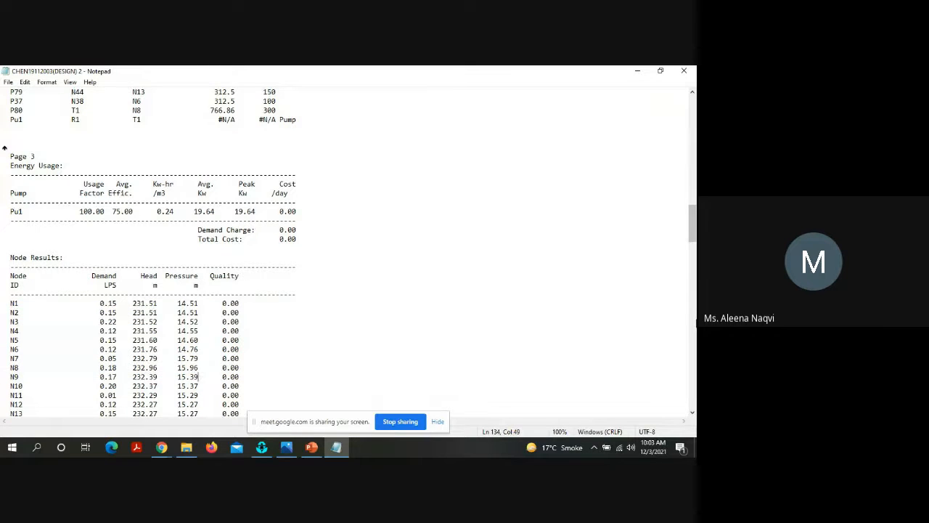
scroll(540, 348, "down", 11)
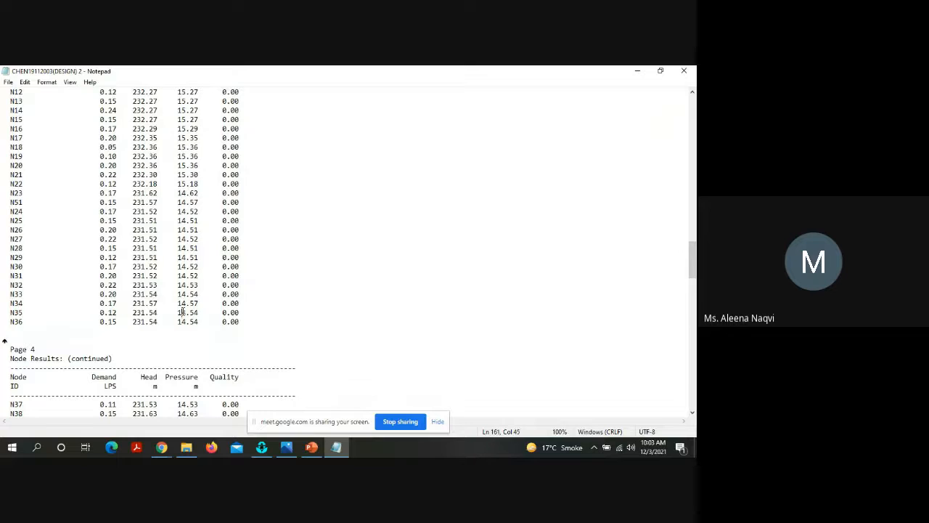
scroll(515, 262, "down", 11)
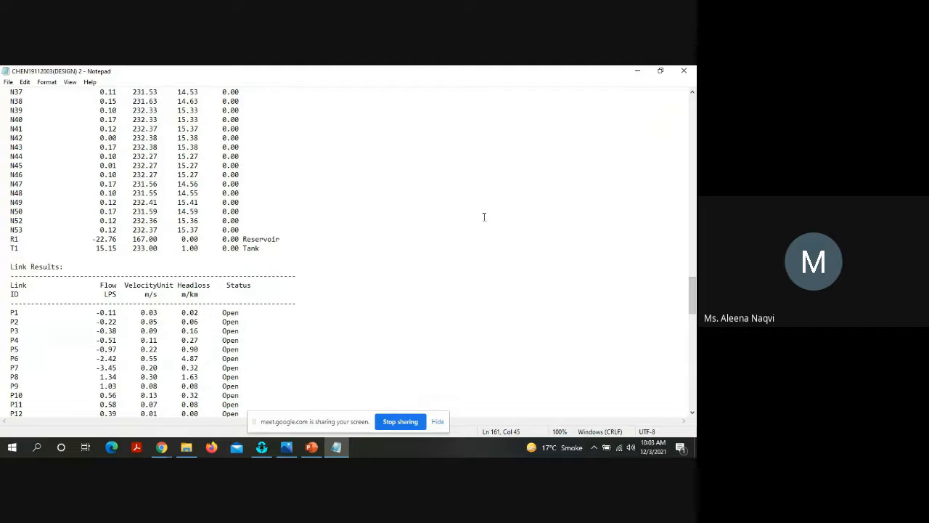
Step: Return to the Energy Usage table and highlight the average and peak kW values of pump Pu1
scroll(95, 332, "up", 20)
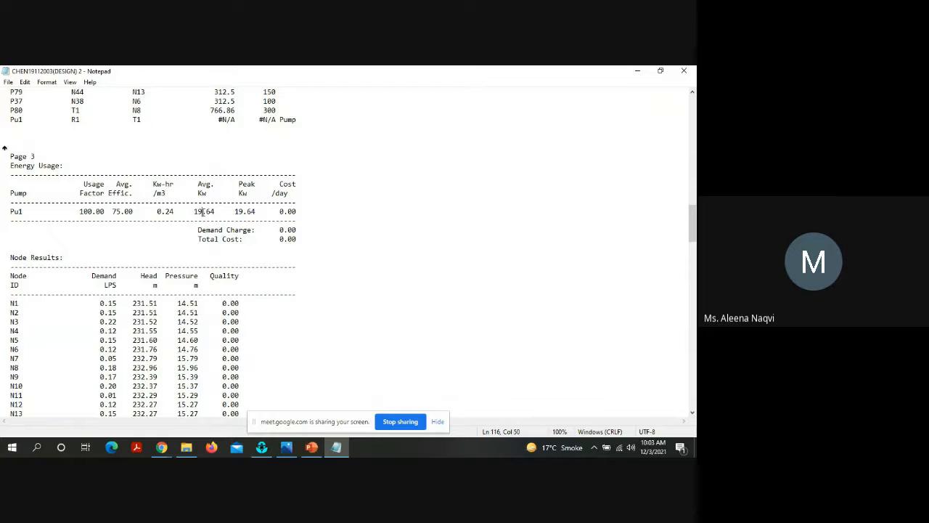
left_click_drag(203, 211, 262, 211)
left_click(260, 211)
Step: Close the report in Notepad and go to the title slide of the PowerPoint presentation
left_click(684, 70)
left_click(236, 371)
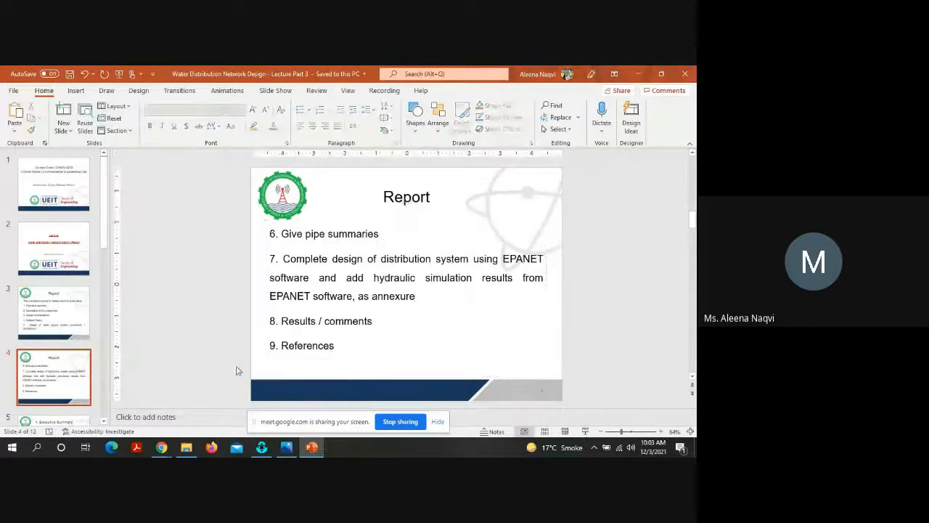
scroll(236, 371, "down", 1)
scroll(236, 371, "up", 4)
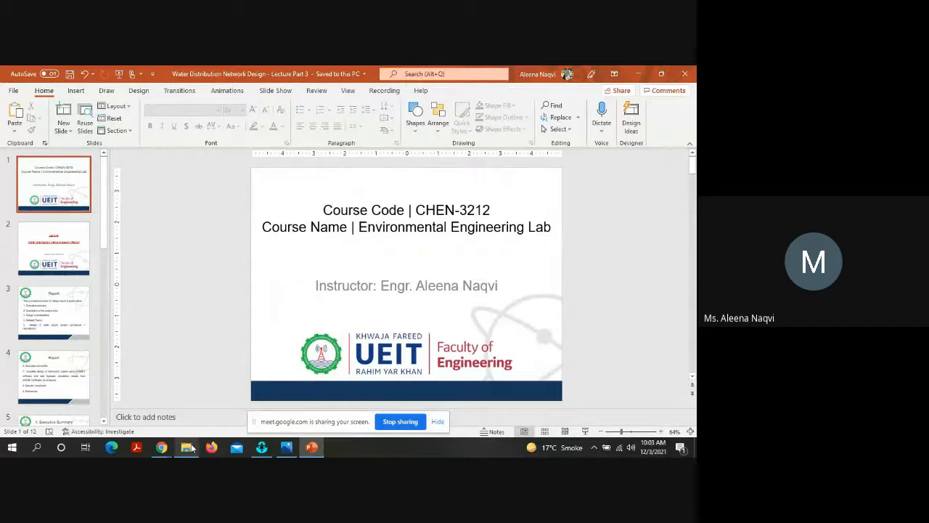
Step: Switch to the Environmental Engineering Lab folder in File Explorer and stop sharing the screen in Google Meet
left_click(185, 397)
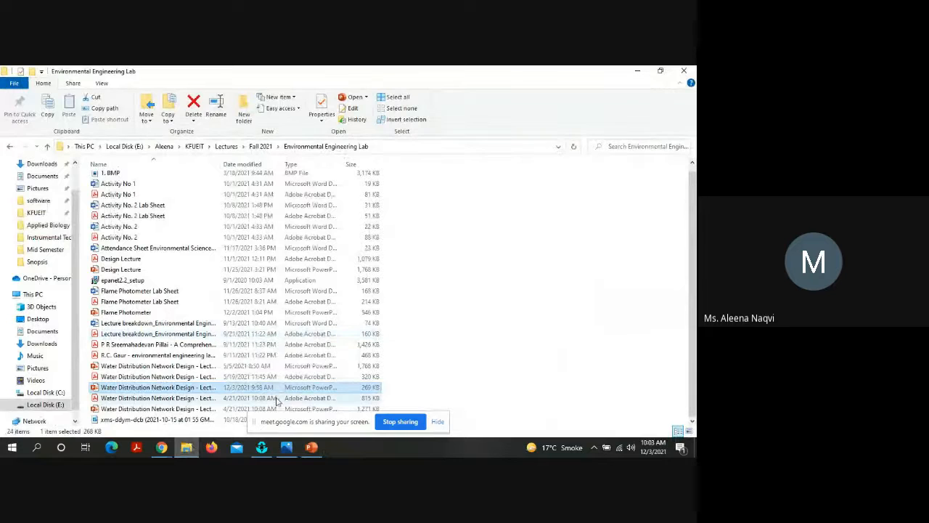
left_click(399, 421)
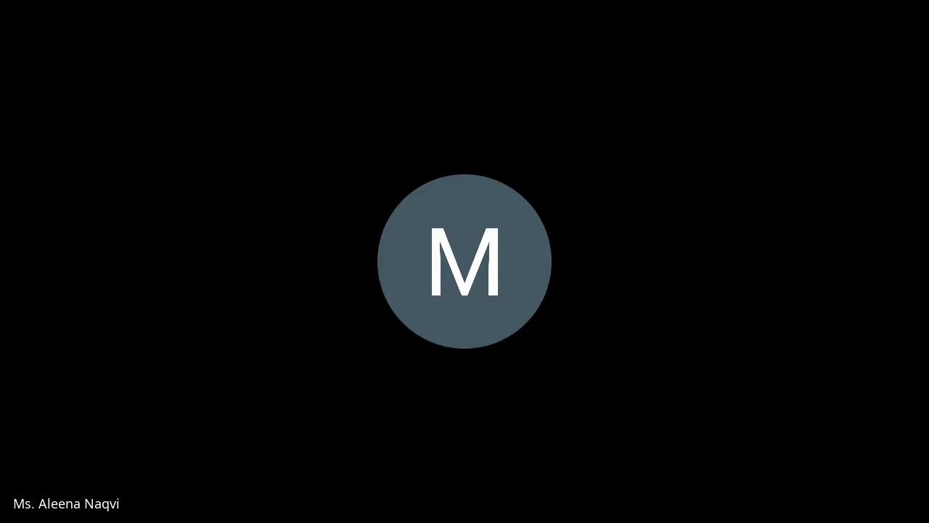
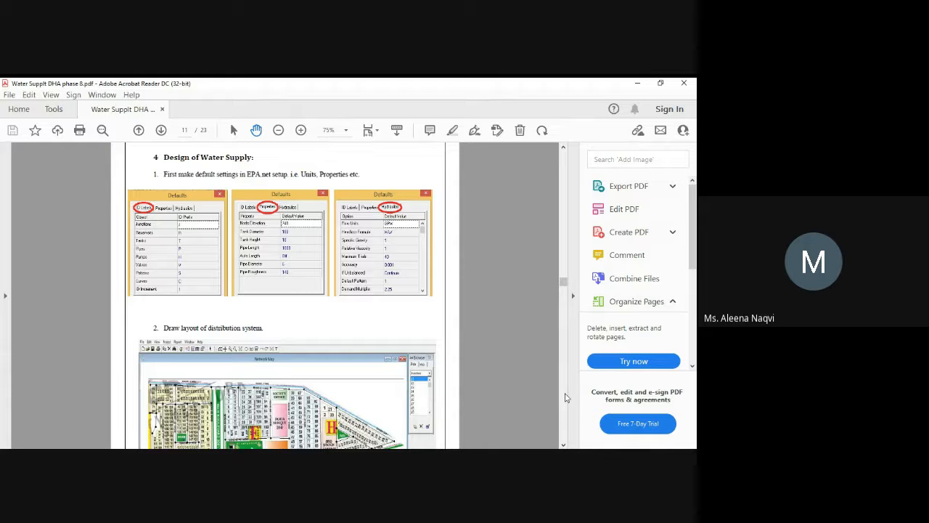
Step: Go through the water supply design steps to section 5.1 and select the plots served line in the node 1 base demand calculation
scroll(566, 398, "down", 5)
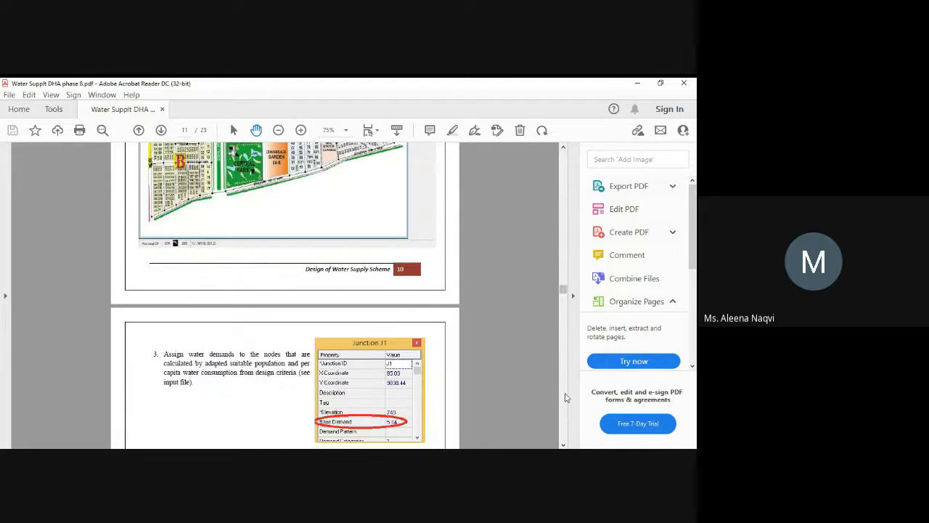
scroll(567, 397, "down", 10)
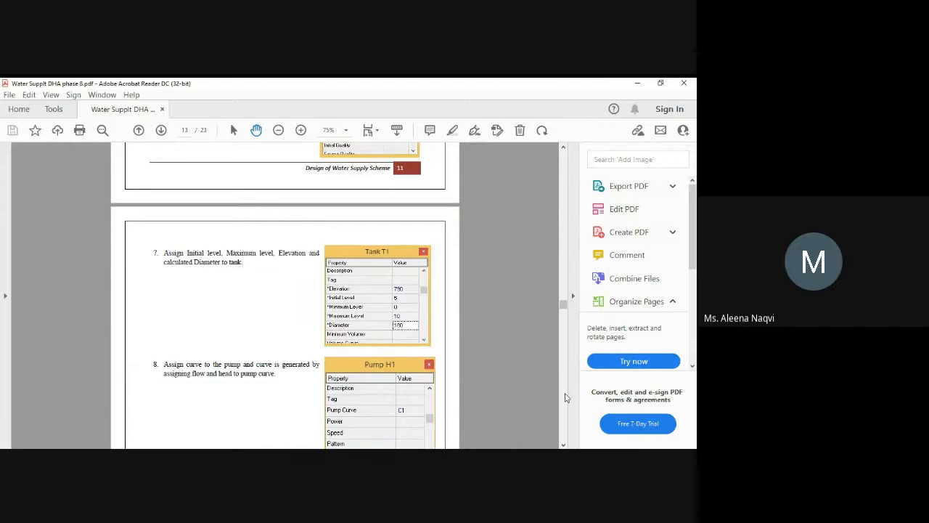
scroll(566, 398, "down", 5)
scroll(566, 398, "down", 5)
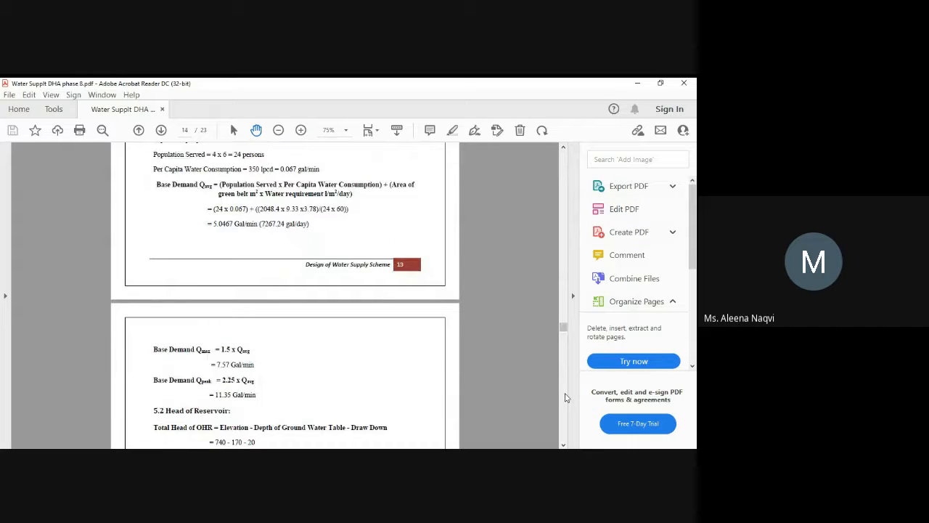
left_click(563, 149)
scroll(564, 149, "up", 2)
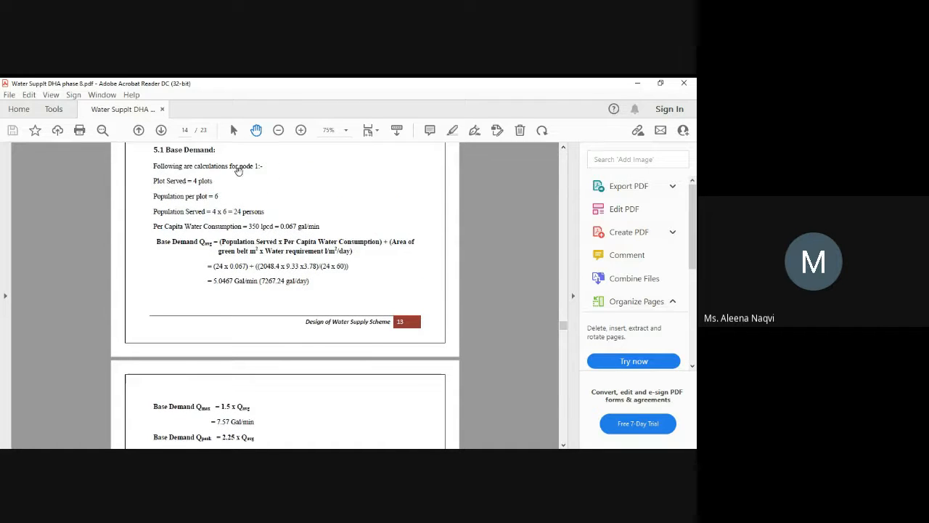
triple_click(194, 183)
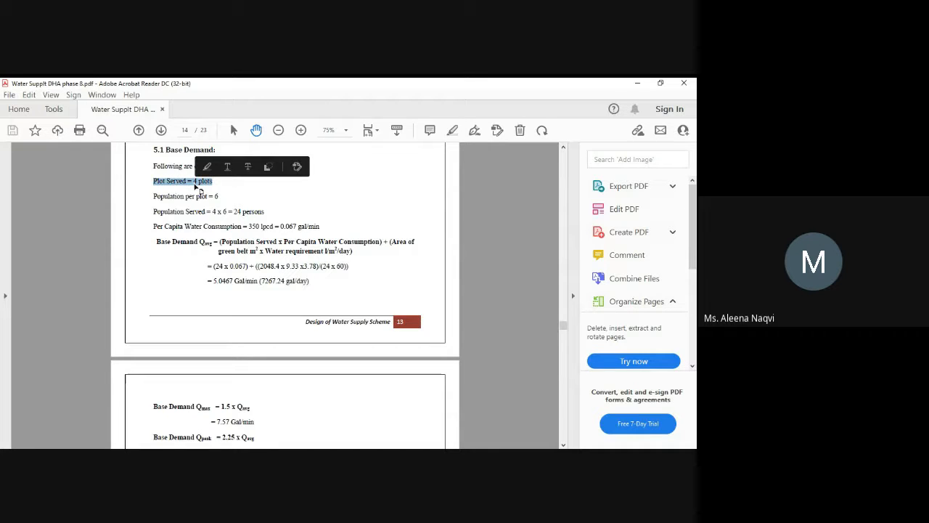
left_click(210, 194)
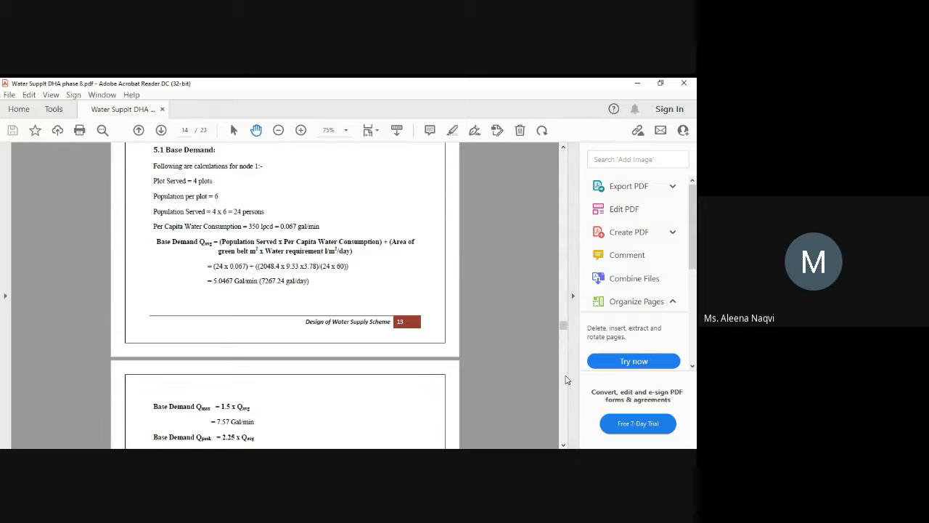
Step: Review the reservoir head, overhead tank design and pump head calculations up to the start of the Reports section
scroll(567, 381, "down", 5)
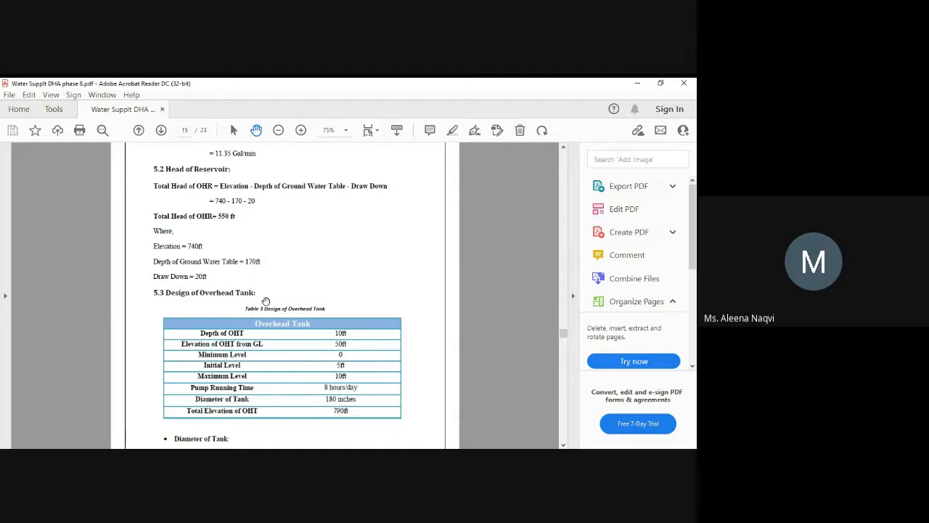
double_click(225, 290)
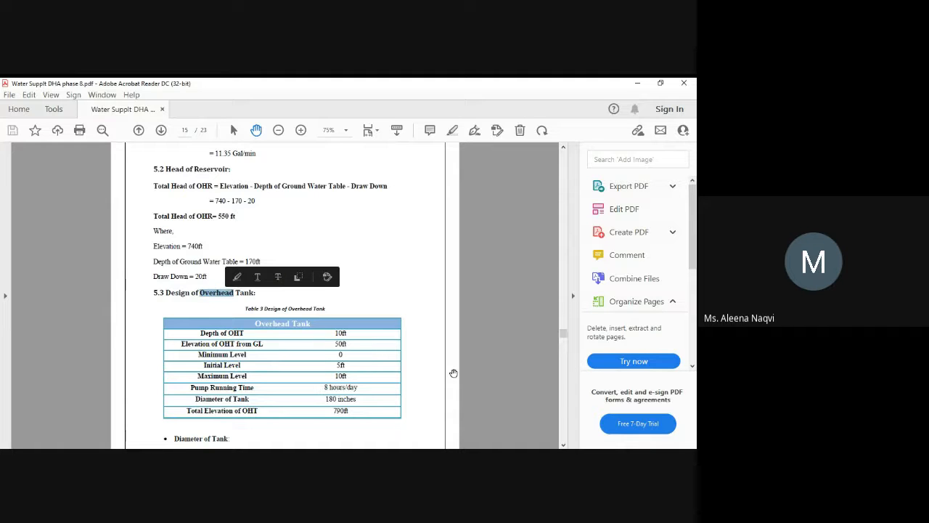
scroll(566, 403, "down", 10)
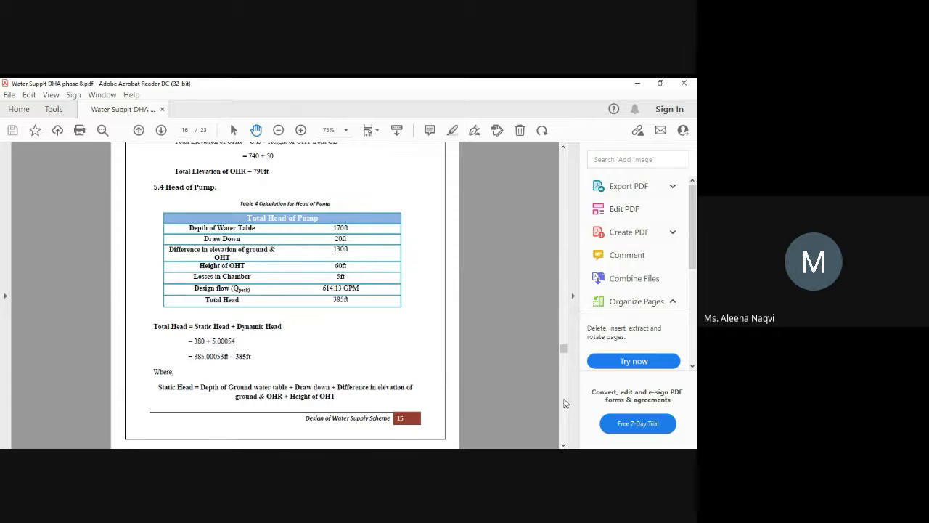
scroll(565, 403, "down", 5)
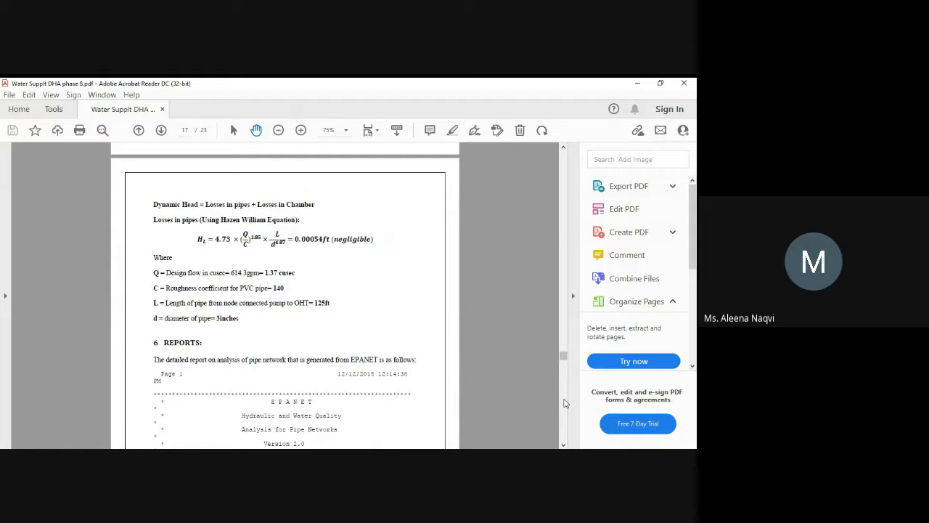
scroll(566, 403, "down", 1)
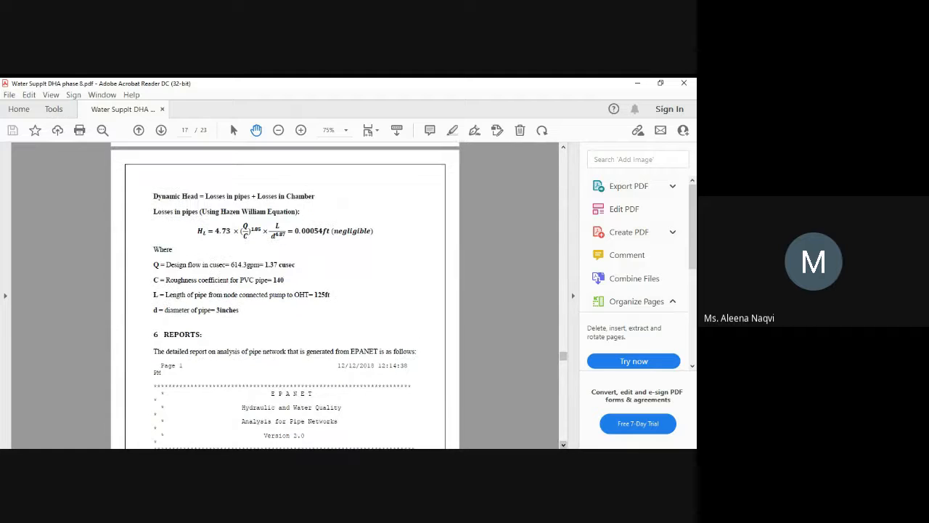
scroll(565, 403, "down", 2)
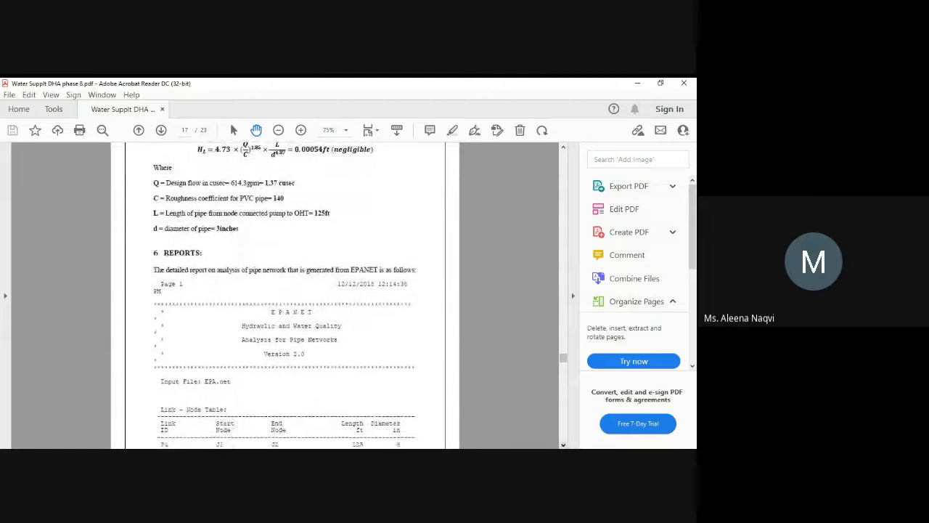
Step: Look through the EPANET link and node result tables, the recommendations and the references to the end of the PDF
left_click(563, 436)
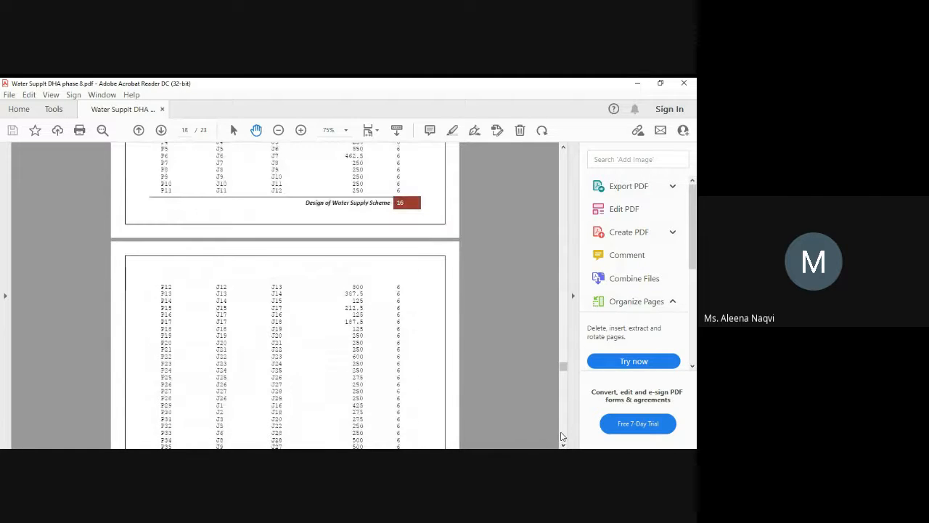
left_click(561, 436)
left_click(562, 436)
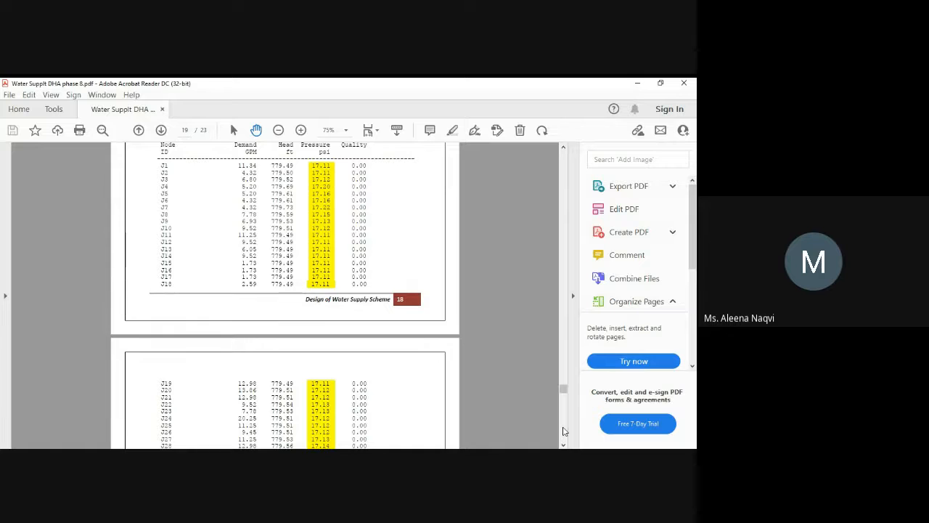
left_click(564, 432)
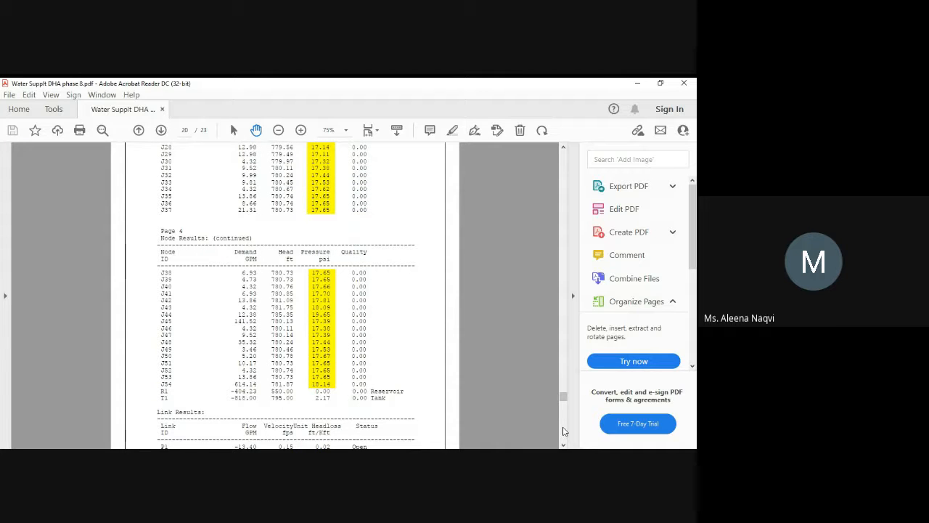
left_click(565, 432)
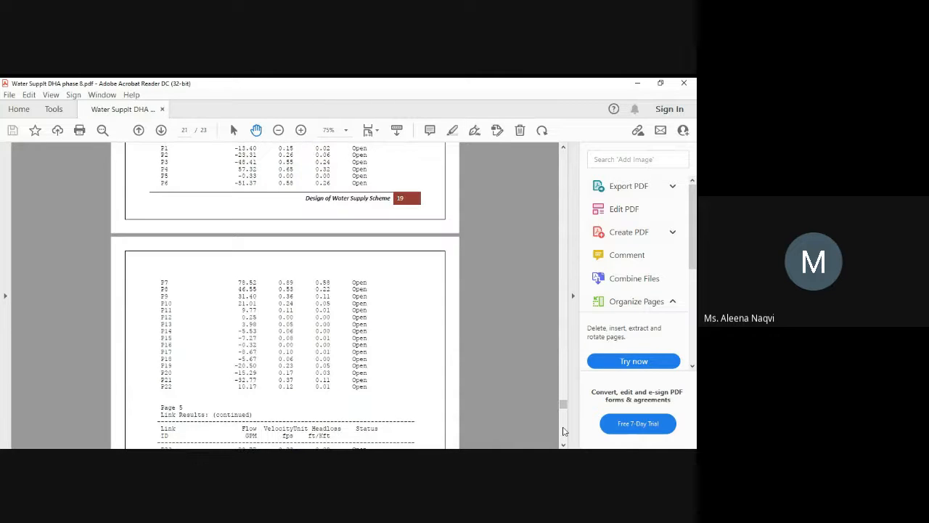
left_click(565, 431)
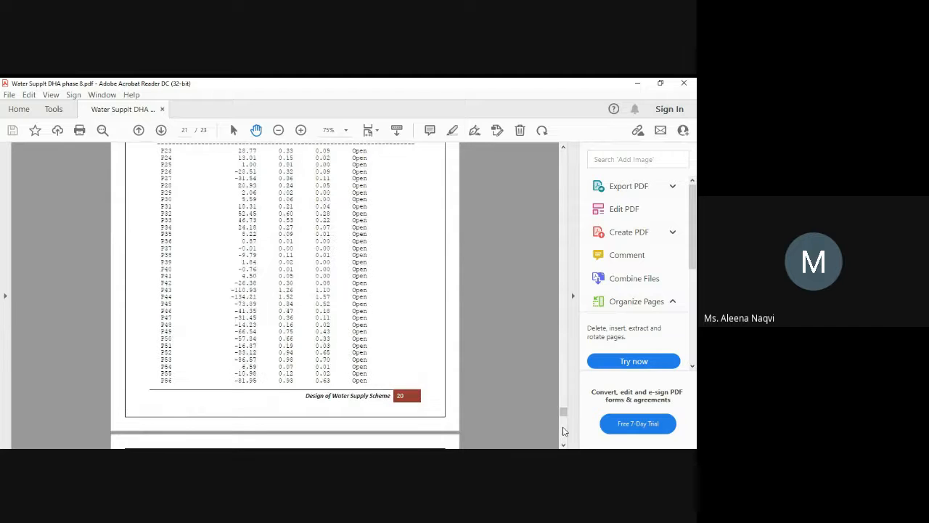
left_click(565, 432)
left_click(564, 432)
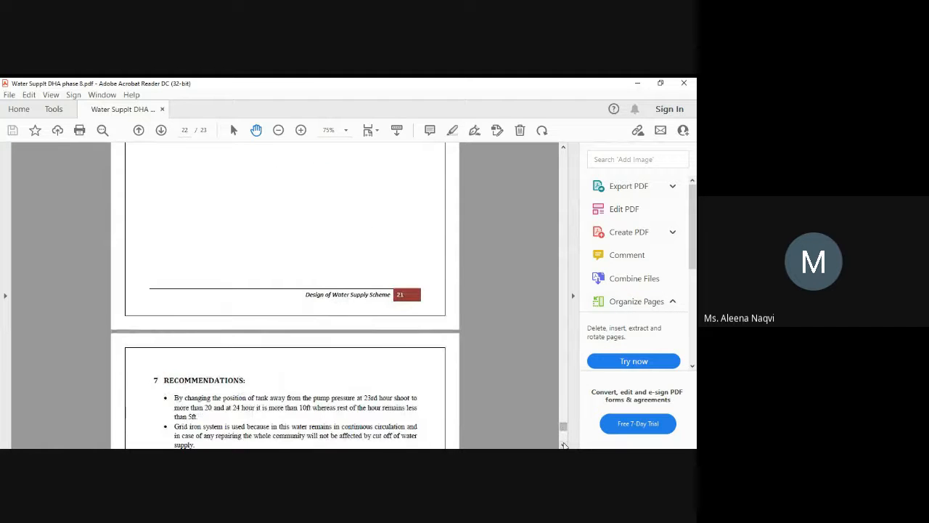
left_click_drag(564, 445, 565, 445)
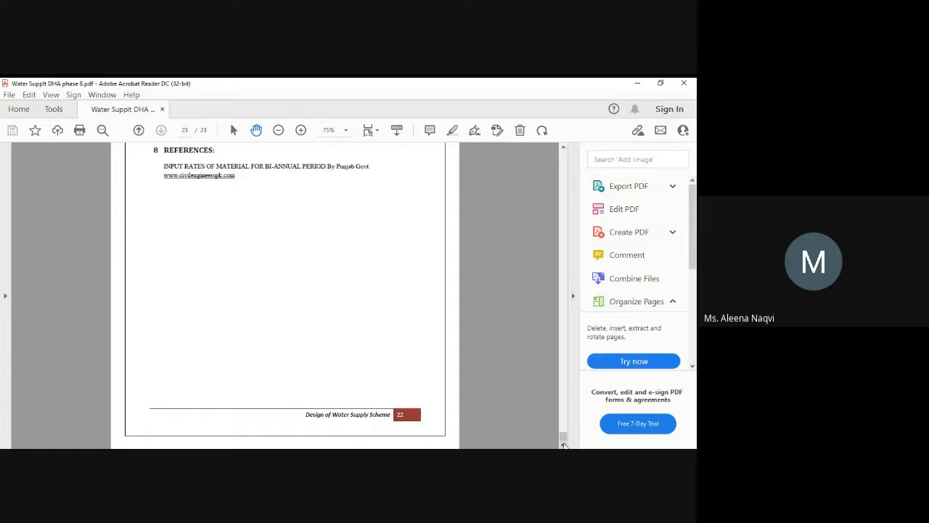
left_click(564, 445)
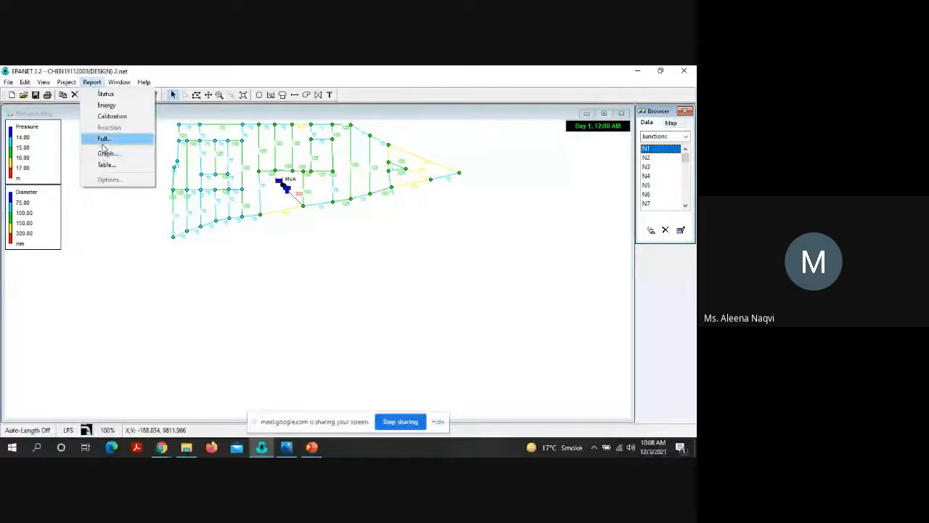
left_click(103, 143)
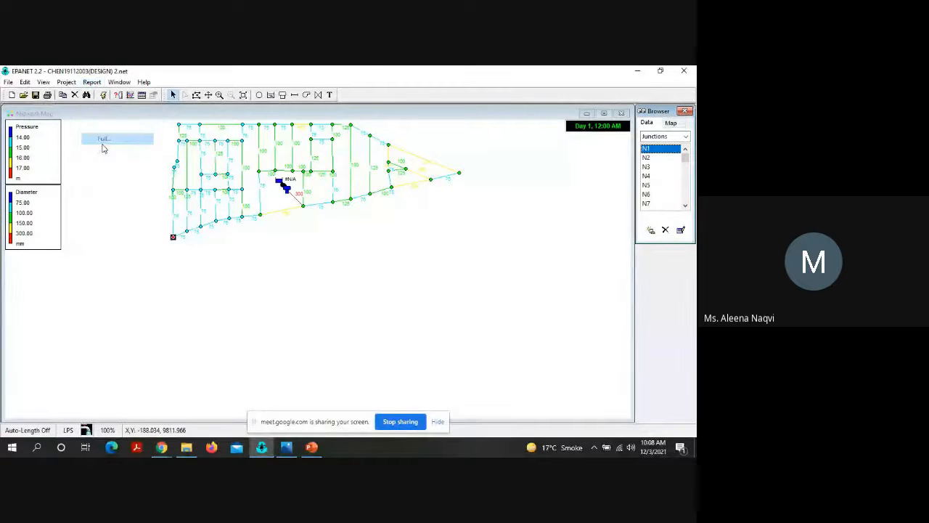
left_click(439, 335)
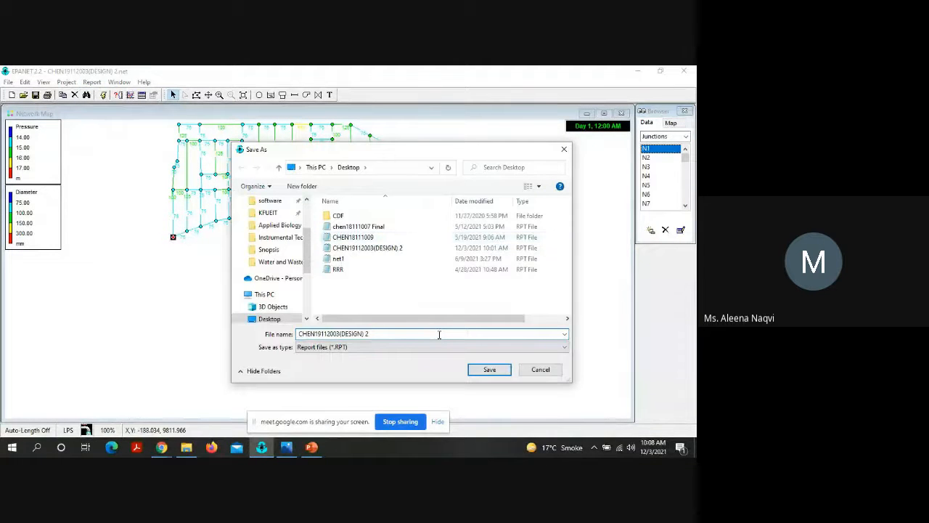
left_click(540, 369)
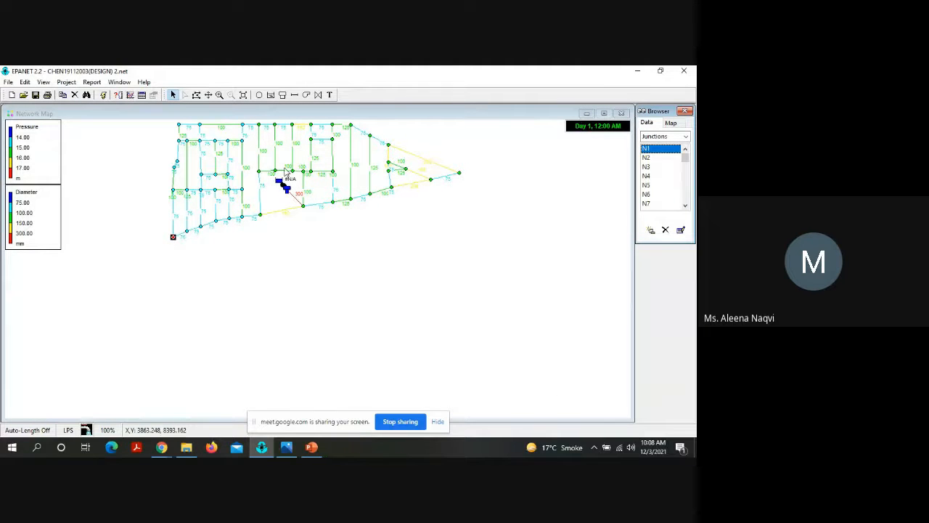
Step: Set the network map notation to display node IDs and node values, with link values turned off
left_click(335, 239)
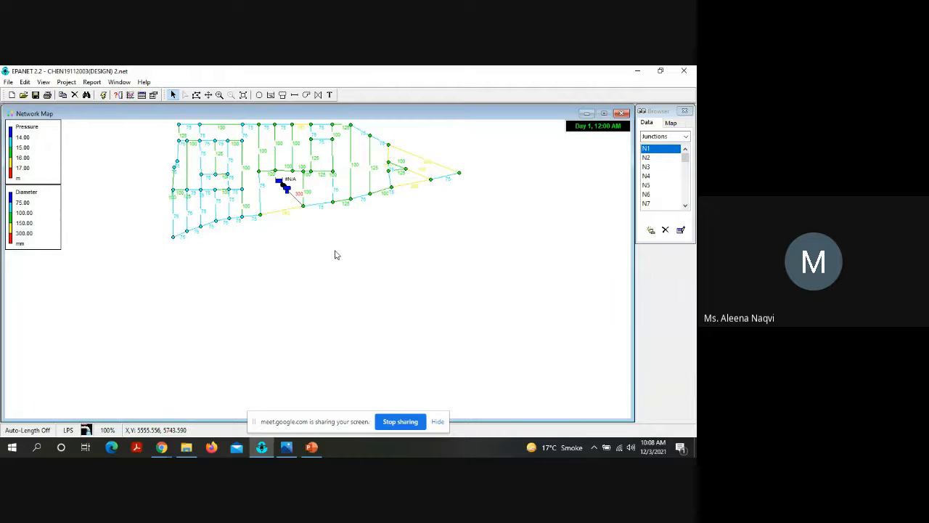
left_click(207, 95)
left_click_drag(229, 129, 220, 188)
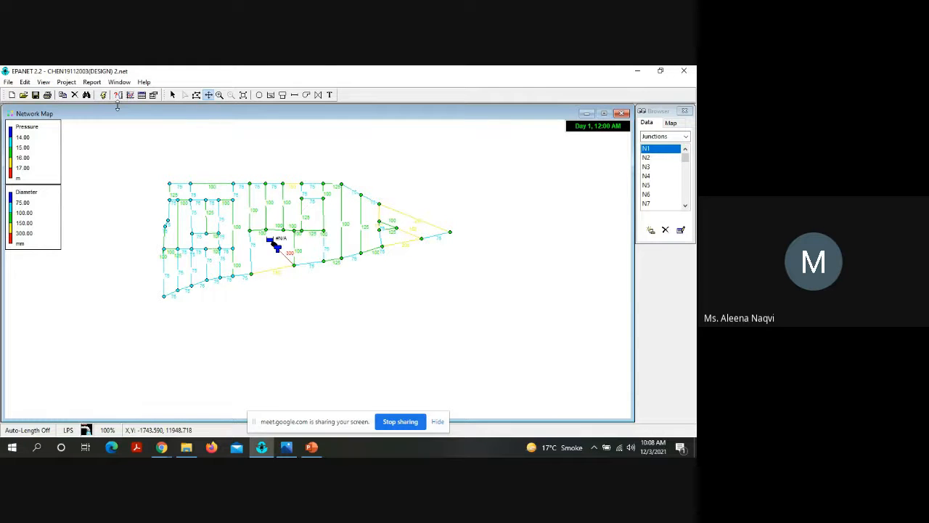
left_click(43, 82)
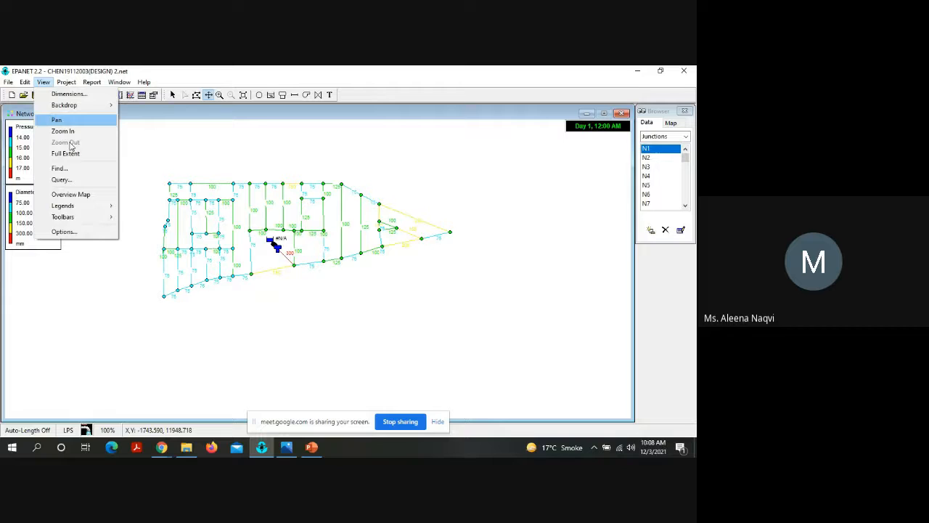
left_click(64, 231)
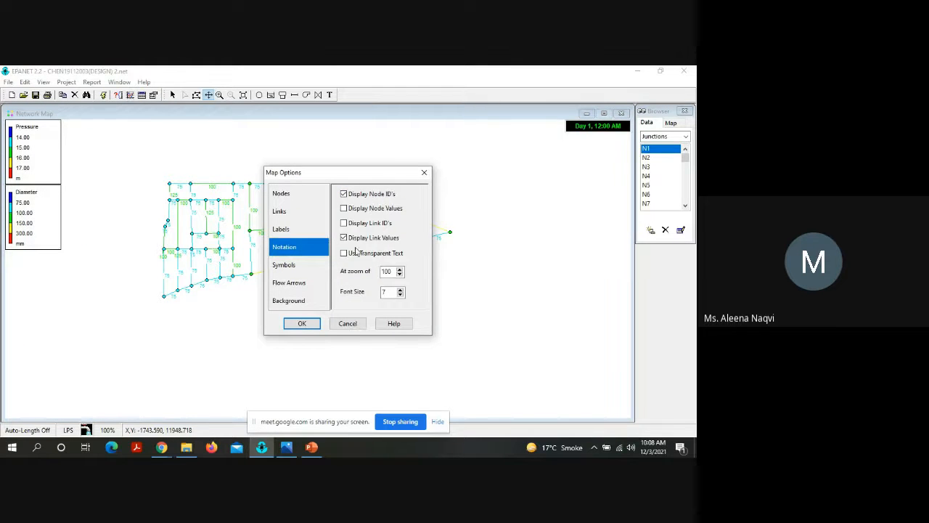
left_click(349, 240)
left_click(292, 325)
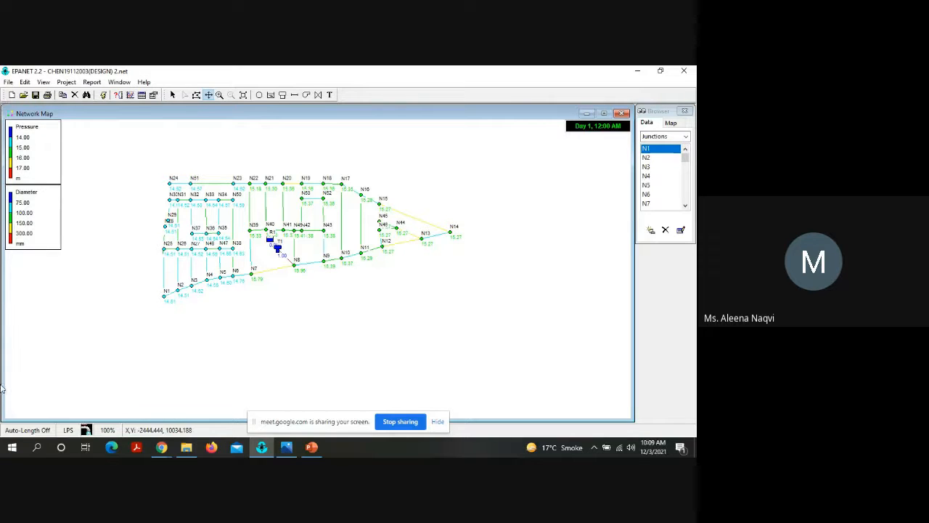
Step: Open Snipping Tool and capture the Network Map with its pressure and diameter legends as a new snip
left_click(12, 447)
type("sni")
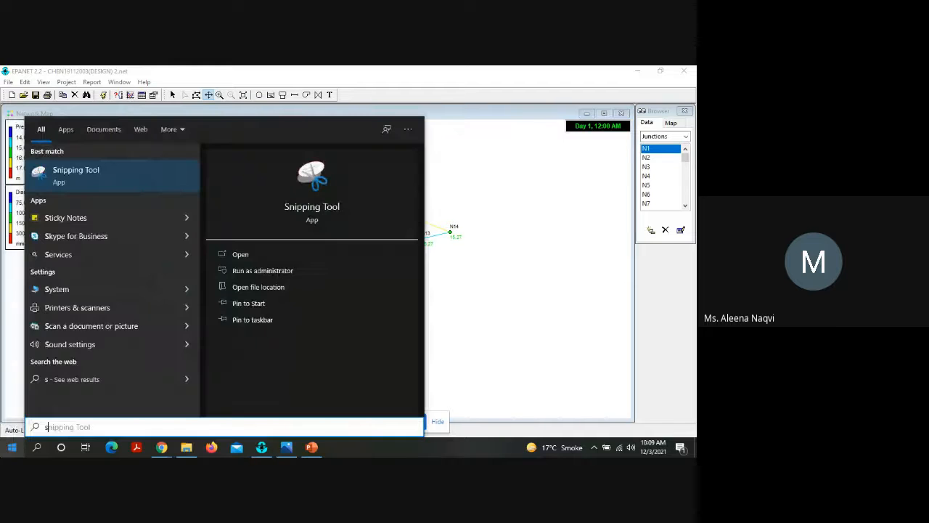
left_click(83, 178)
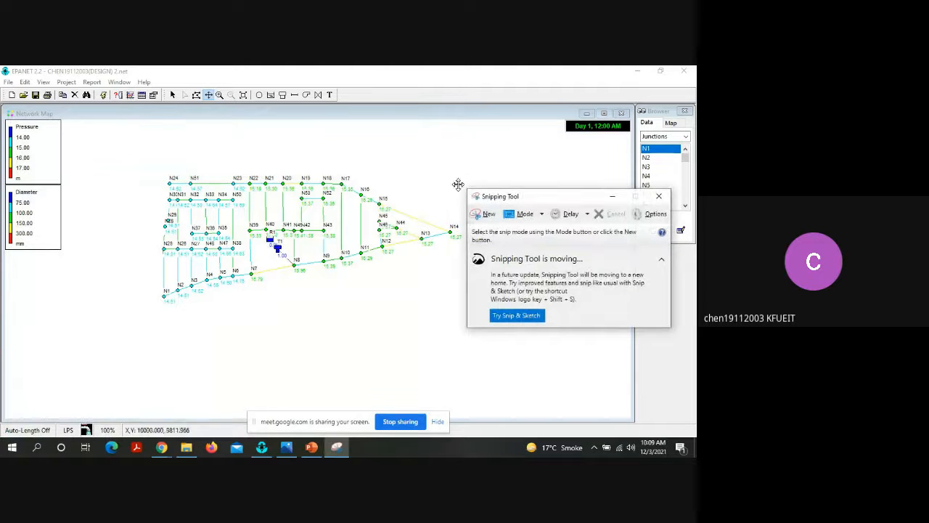
left_click(488, 216)
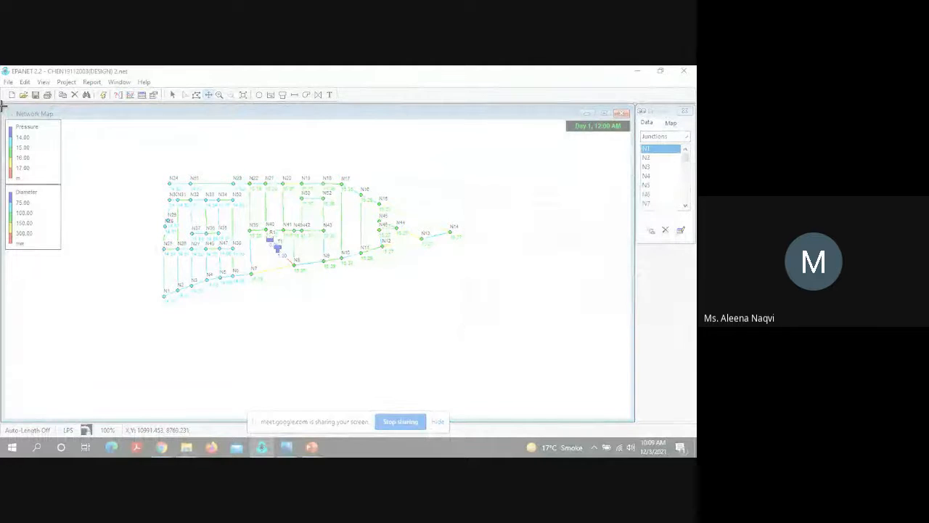
left_click_drag(1, 107, 633, 318)
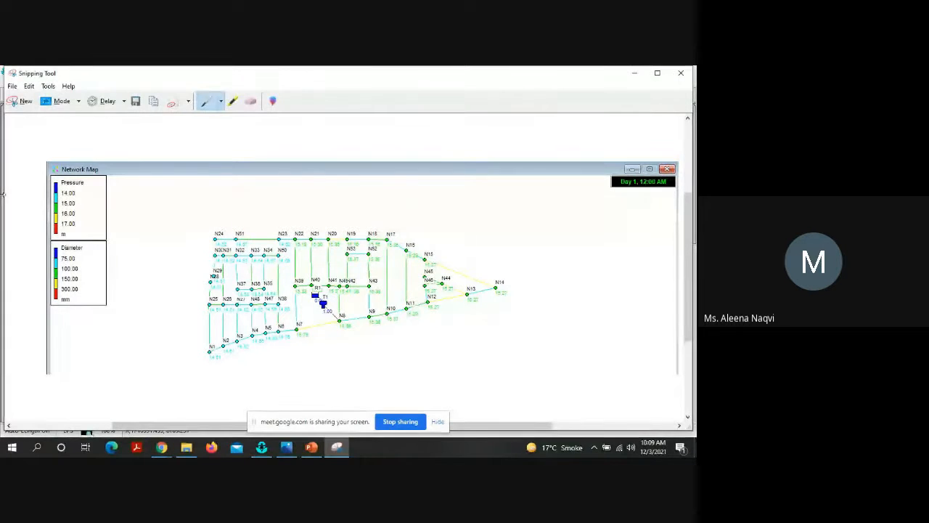
Step: Start saving the snip as a JPEG file named Capture, and close Snipping Tool without saving changes
key("ctrl+s")
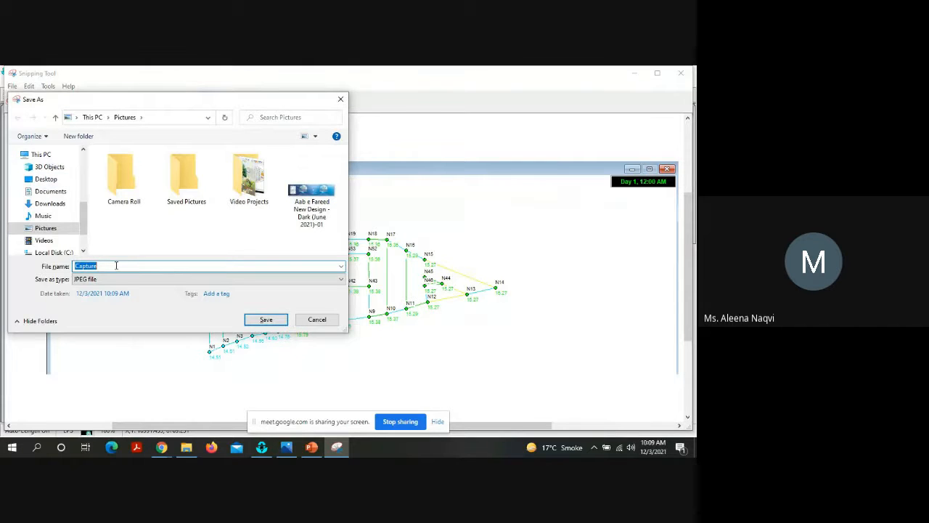
left_click(267, 319)
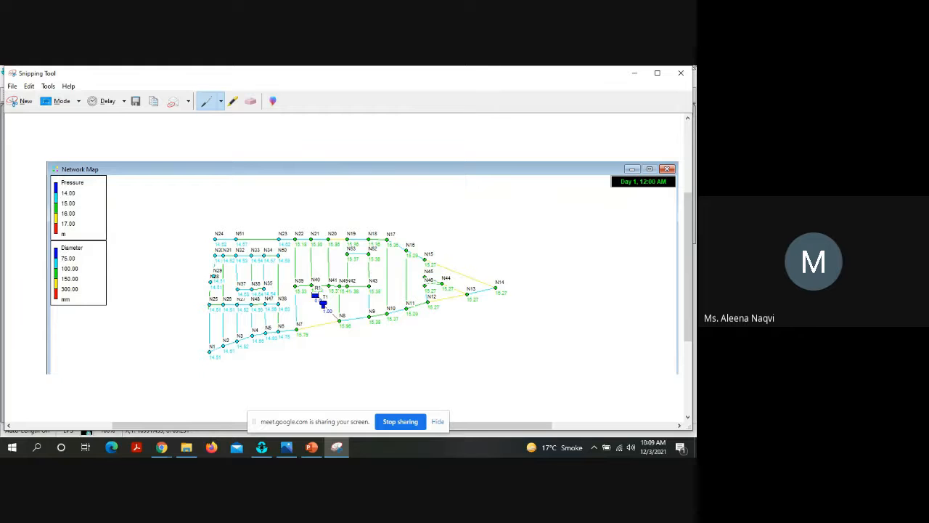
left_click(681, 72)
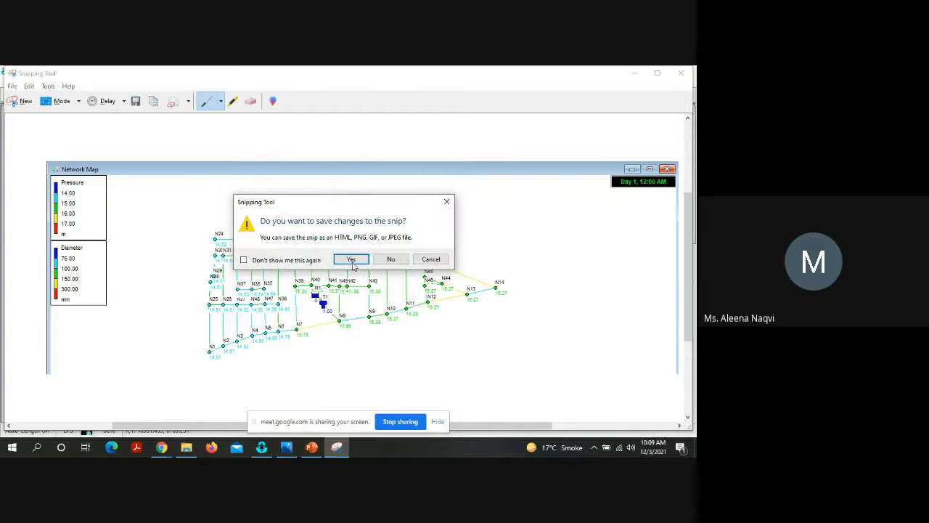
left_click(390, 259)
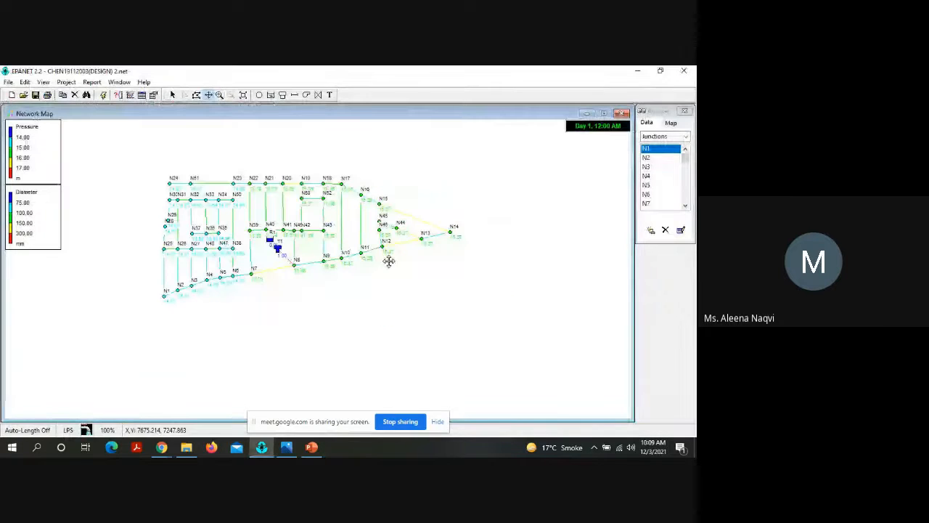
left_click(219, 96)
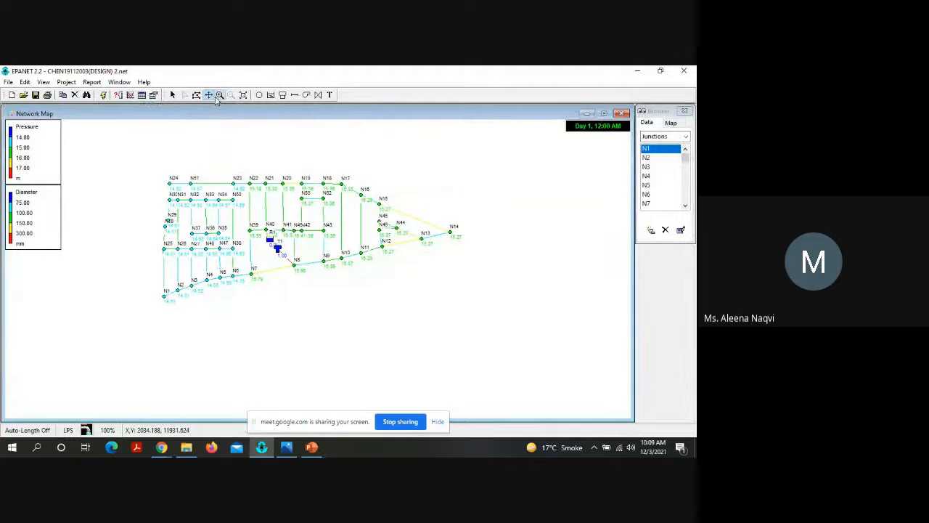
left_click(240, 185)
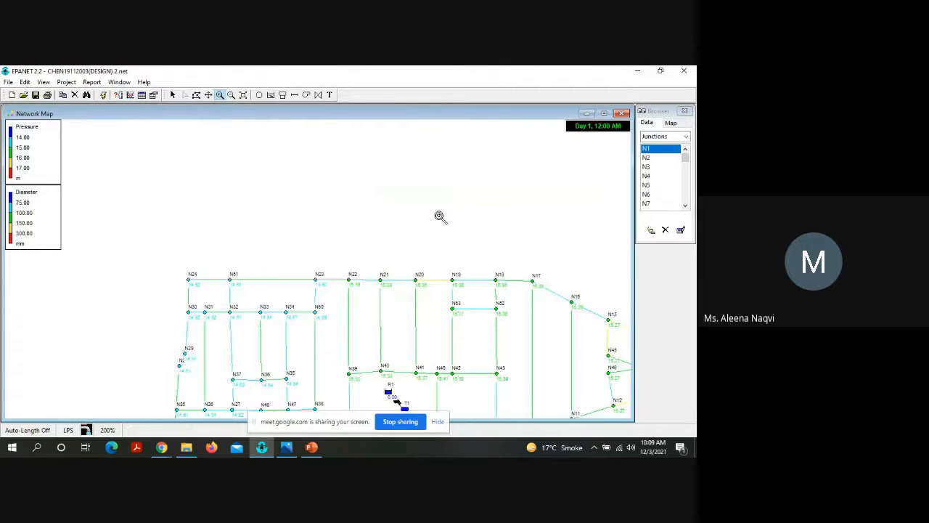
left_click_drag(440, 215, 332, 134)
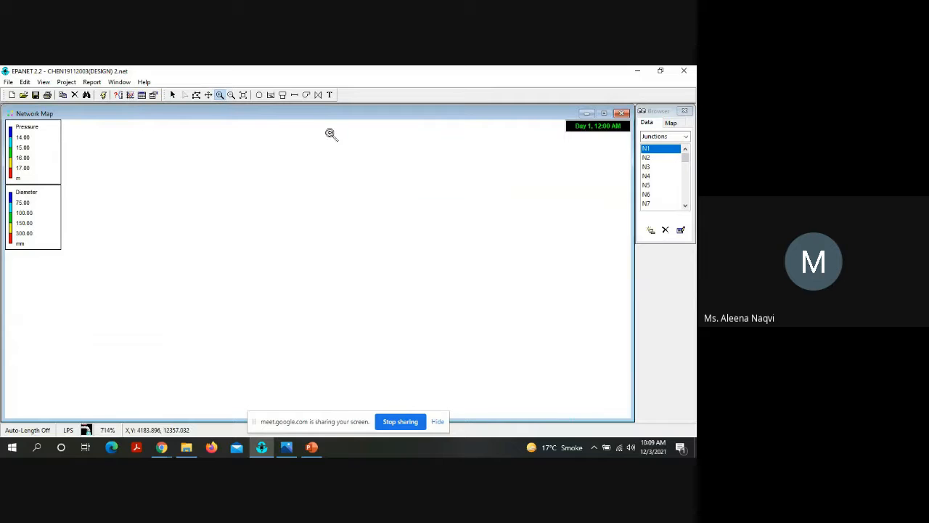
left_click(231, 95)
left_click(320, 211)
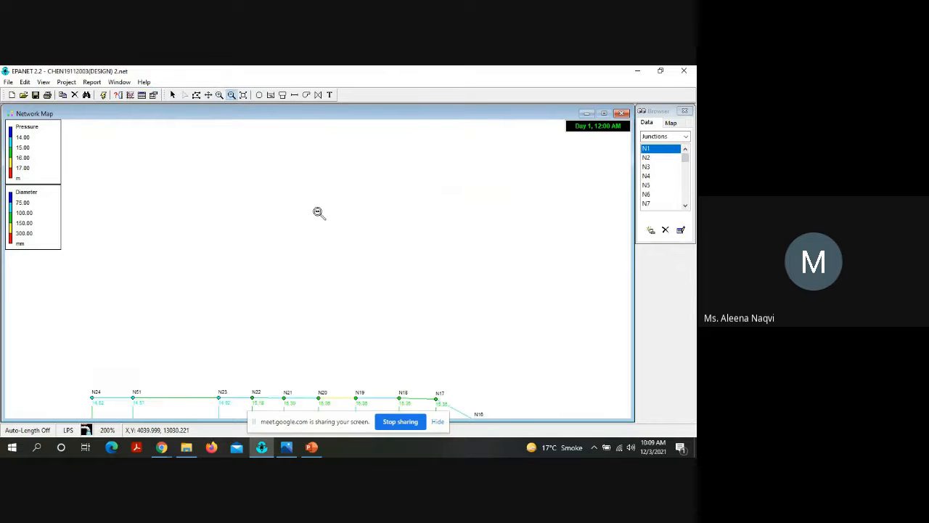
Step: Set the network map notation to display link IDs and link values, with node IDs and node values turned off
left_click(208, 94)
left_click_drag(266, 258, 217, 145)
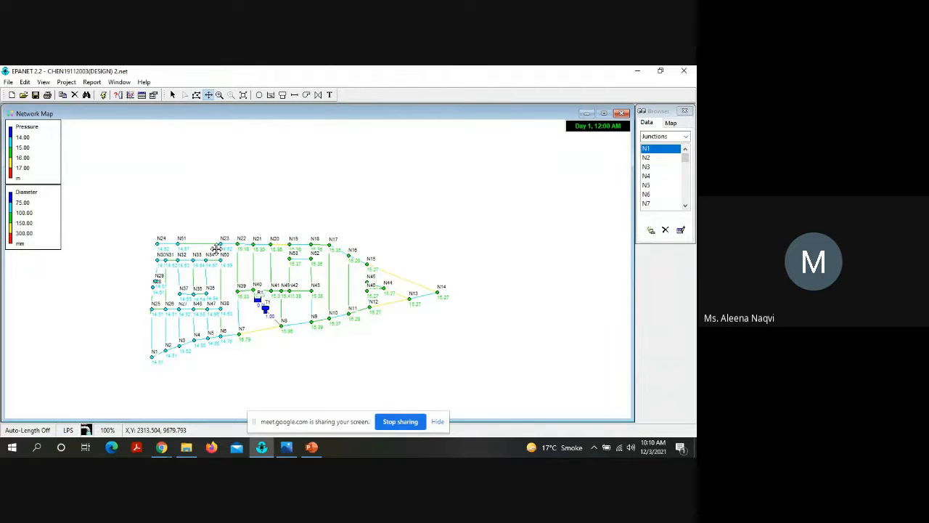
left_click(43, 82)
left_click(64, 232)
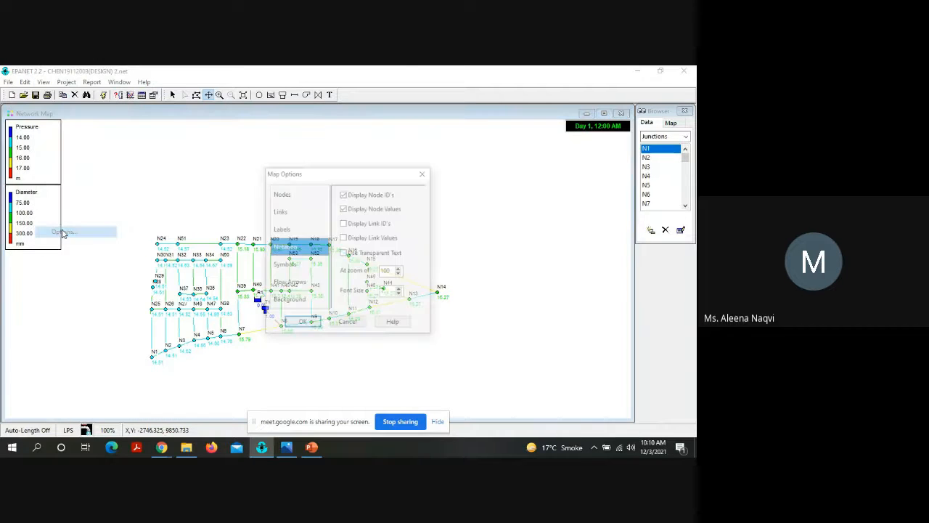
left_click(365, 224)
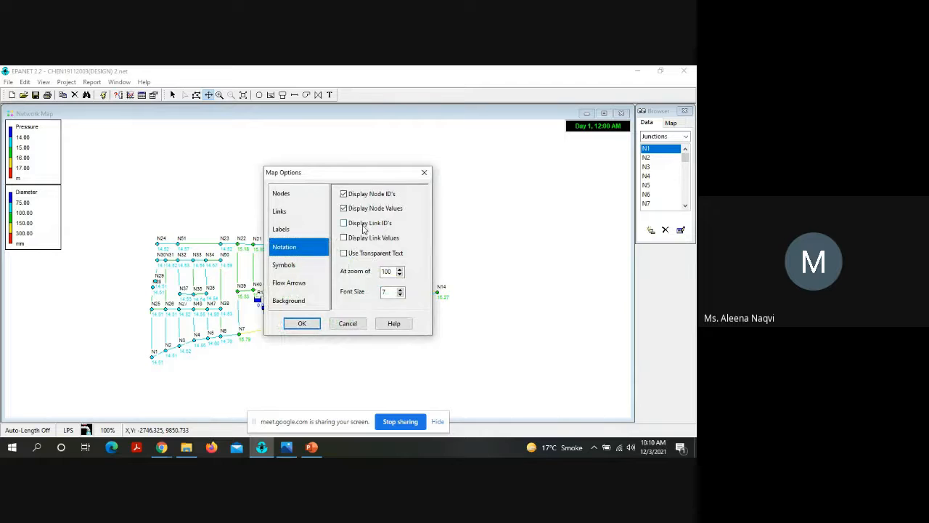
left_click(364, 239)
left_click(363, 210)
left_click(361, 195)
left_click(301, 324)
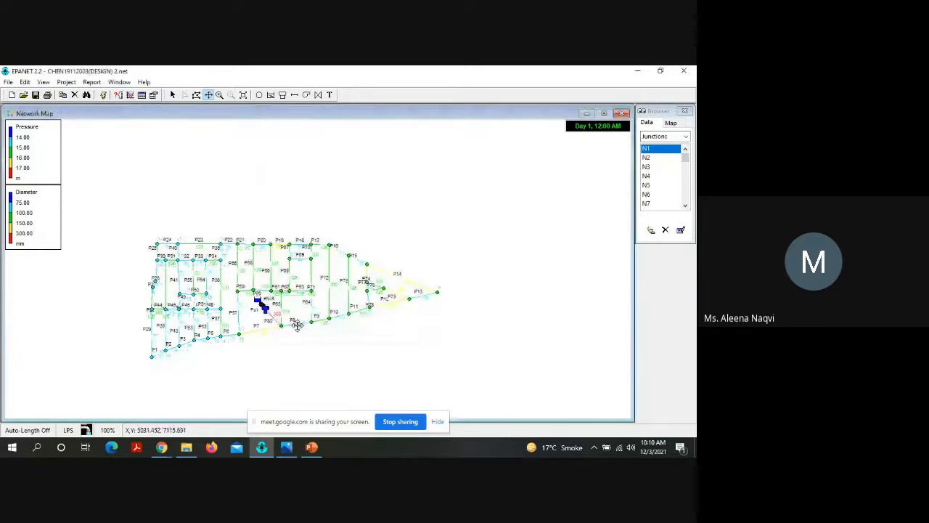
Step: Fit the network in the map at 200% zoom and move the Pressure and Diameter legends into the blank area below its tapered end
left_click(209, 96)
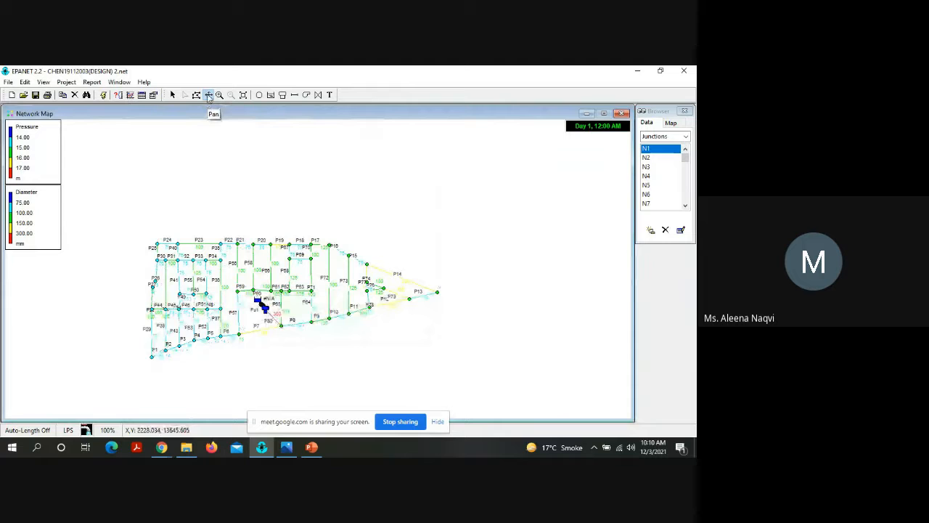
left_click(219, 95)
left_click(262, 304)
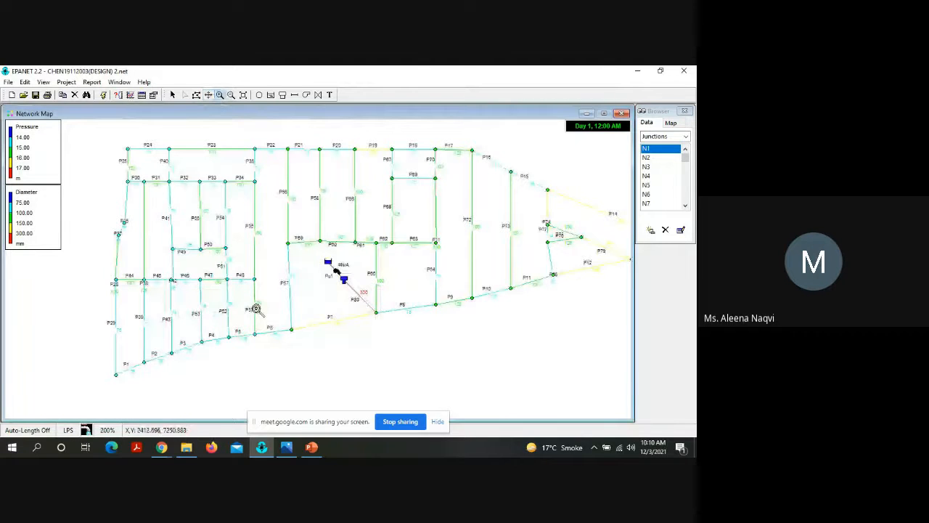
left_click(257, 310)
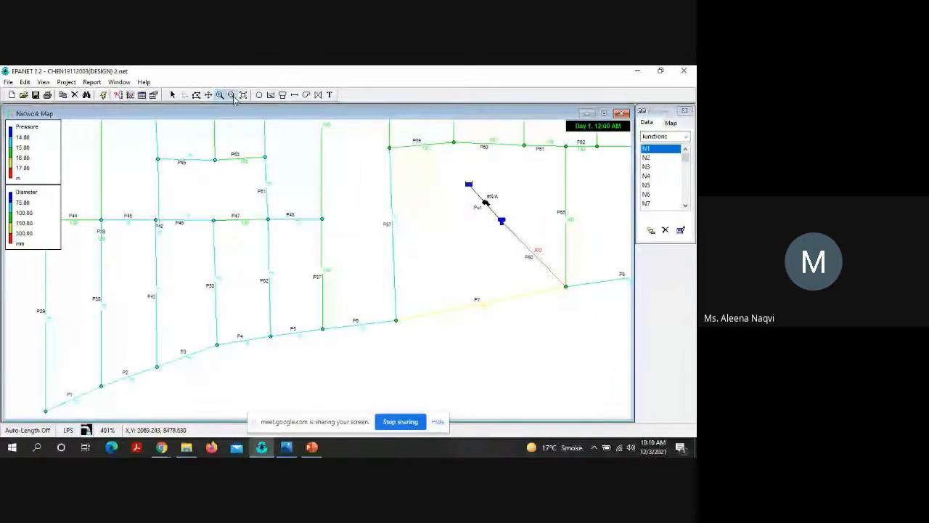
left_click(232, 96)
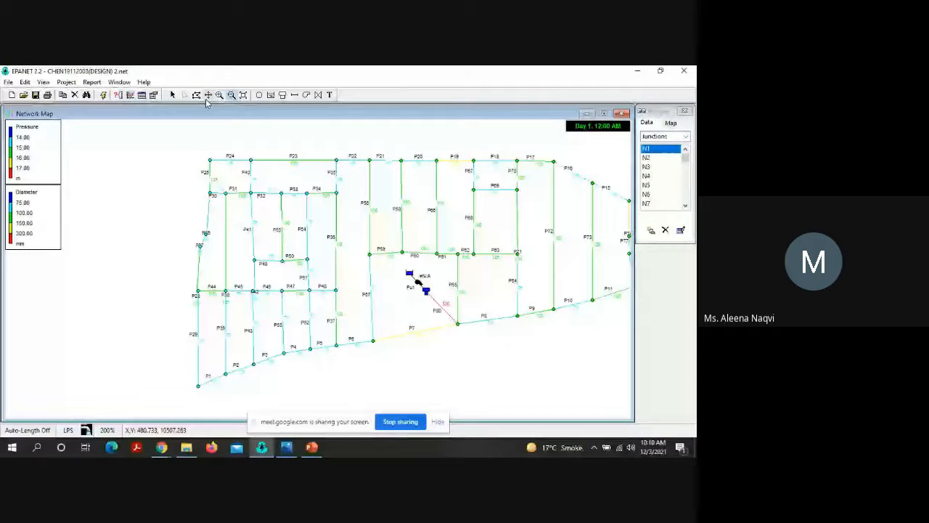
left_click(207, 97)
left_click_drag(192, 199, 46, 190)
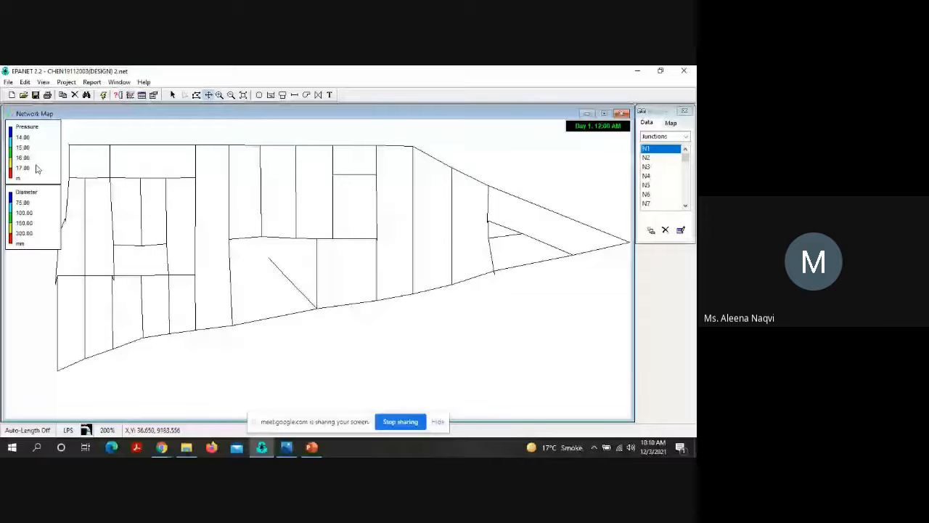
left_click_drag(37, 168, 440, 382)
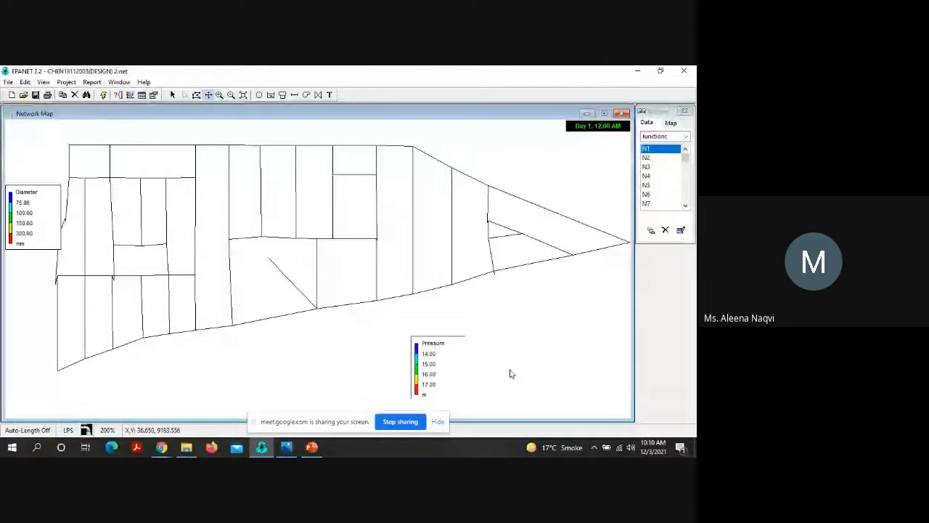
left_click_drag(512, 374, 539, 332)
left_click_drag(52, 184, 482, 346)
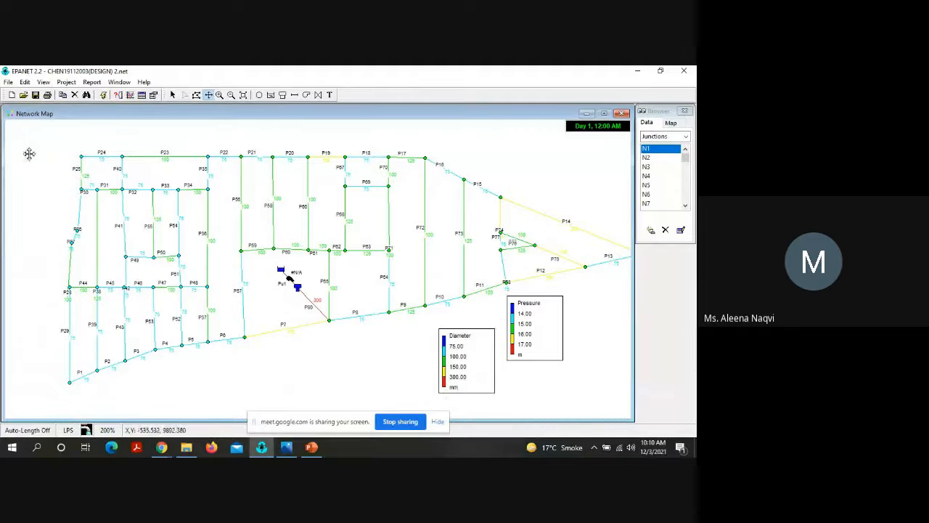
mouse_move(28, 152)
left_mouse_down()
mouse_move(2, 143)
mouse_move(252, 184)
mouse_move(7, 156)
left_mouse_up()
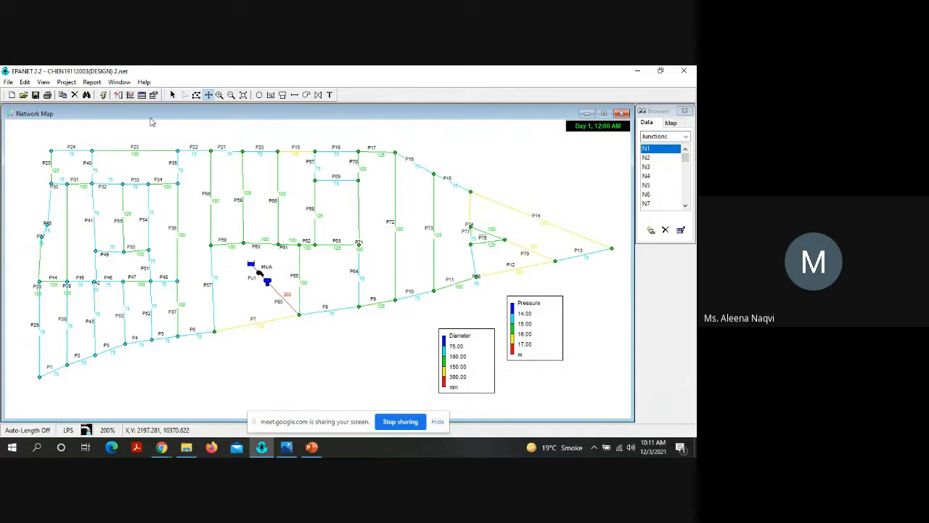
Step: Switch the map notation back to node IDs and node values, turning off link IDs and link values
left_click(66, 83)
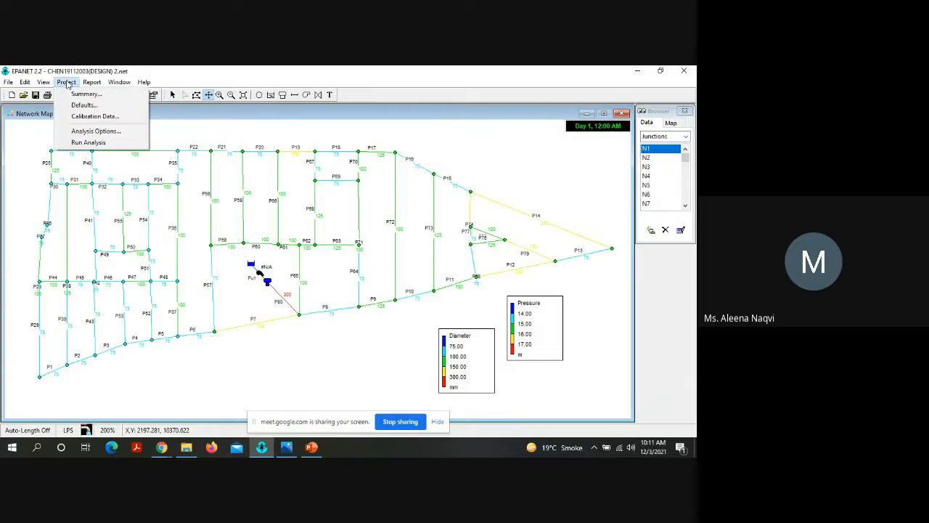
left_click(41, 84)
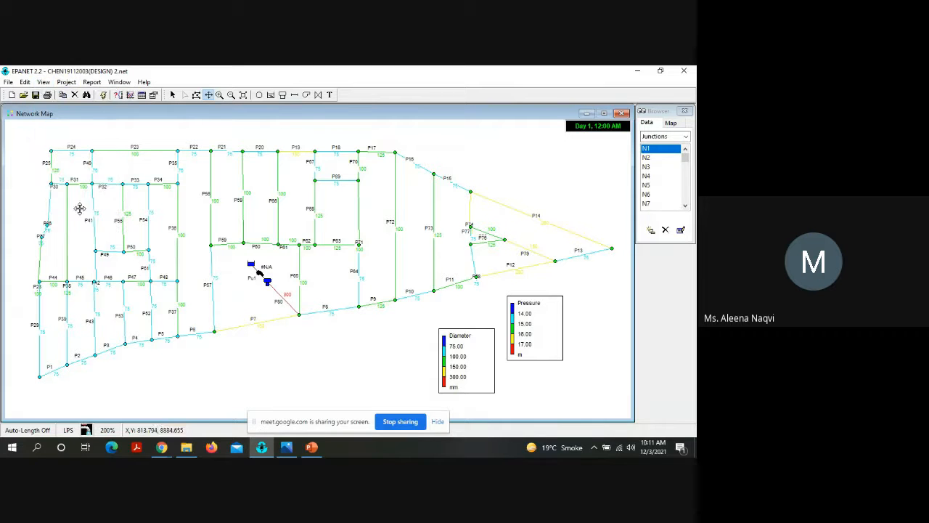
left_click(43, 83)
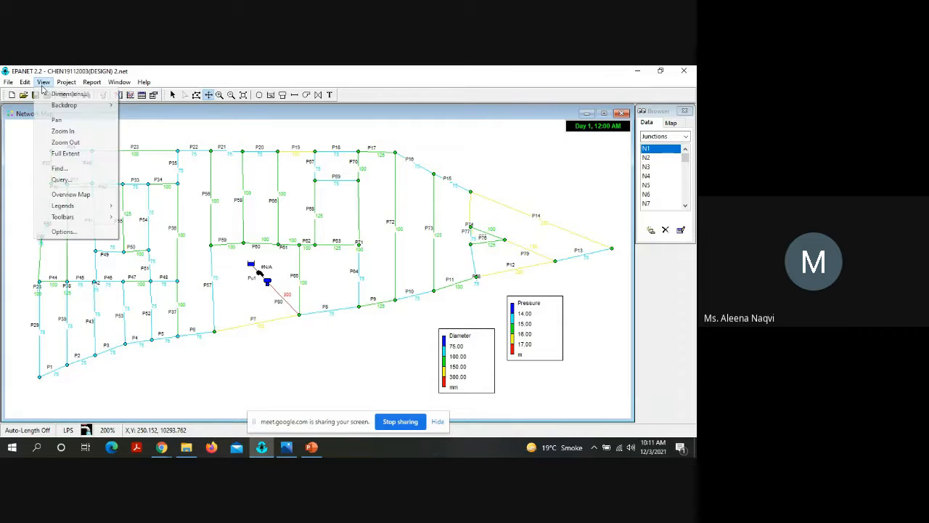
left_click(61, 232)
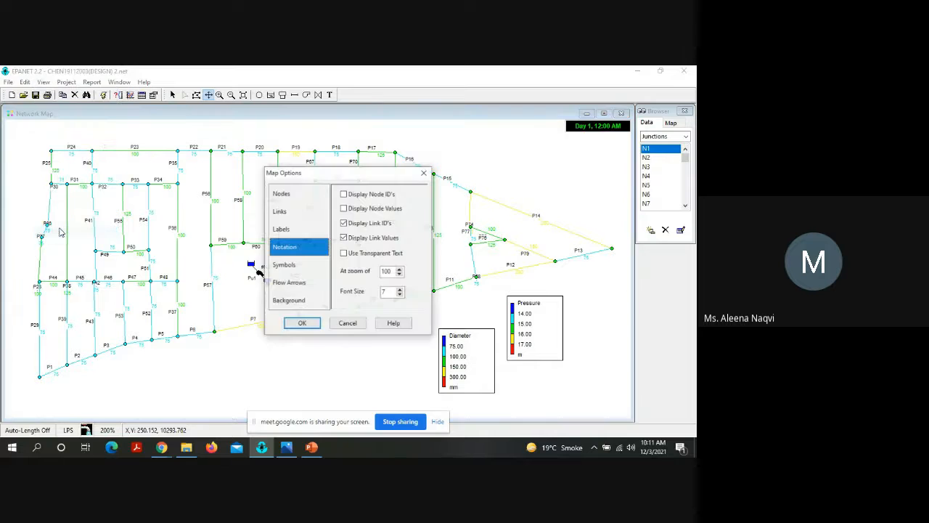
left_click(383, 223)
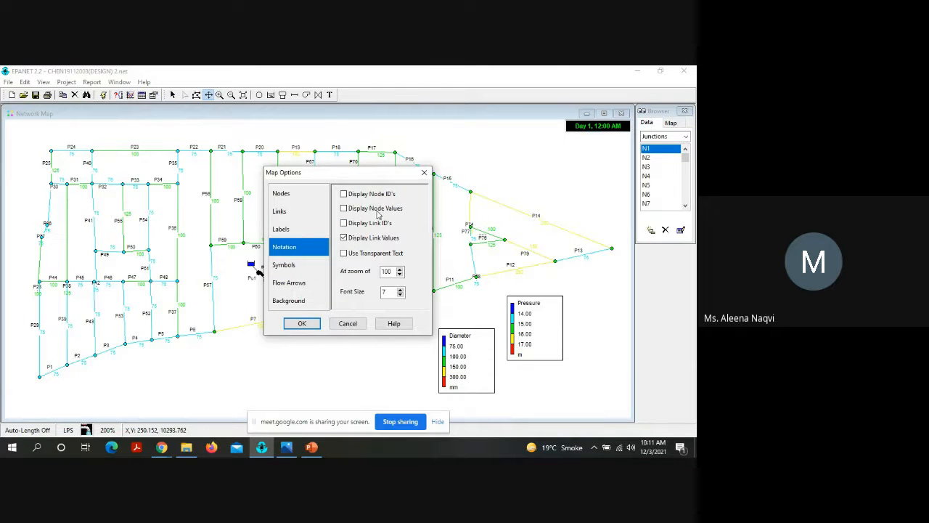
left_click(367, 239)
left_click(357, 198)
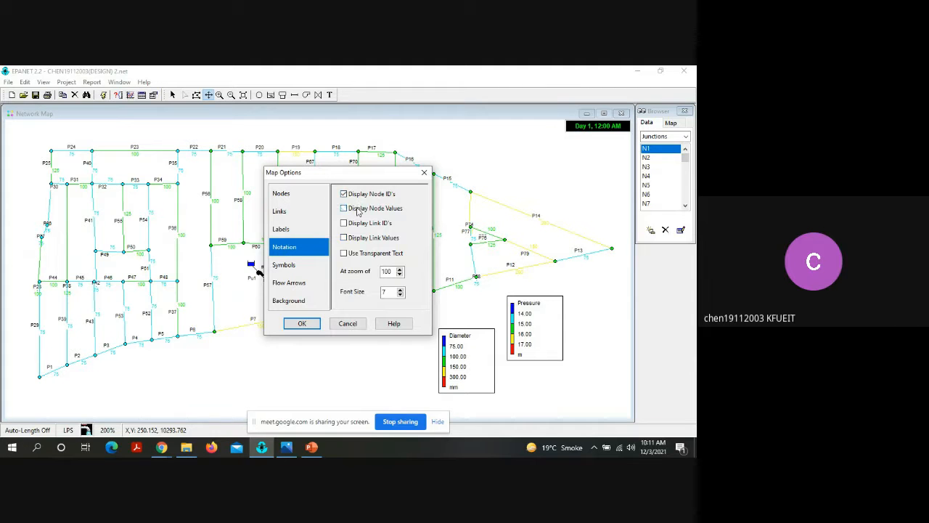
left_click(358, 209)
left_click(303, 324)
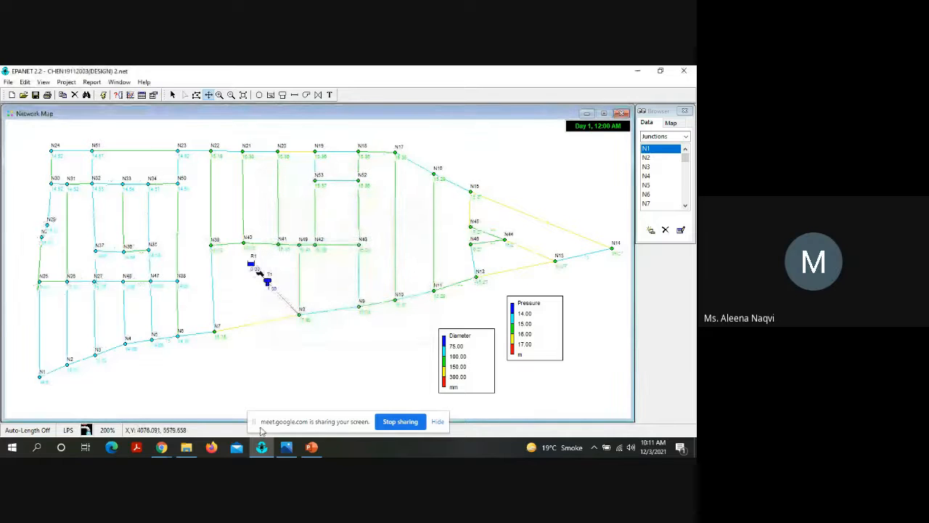
Step: Switch to the Google Meet call window in Chrome
left_click(156, 449)
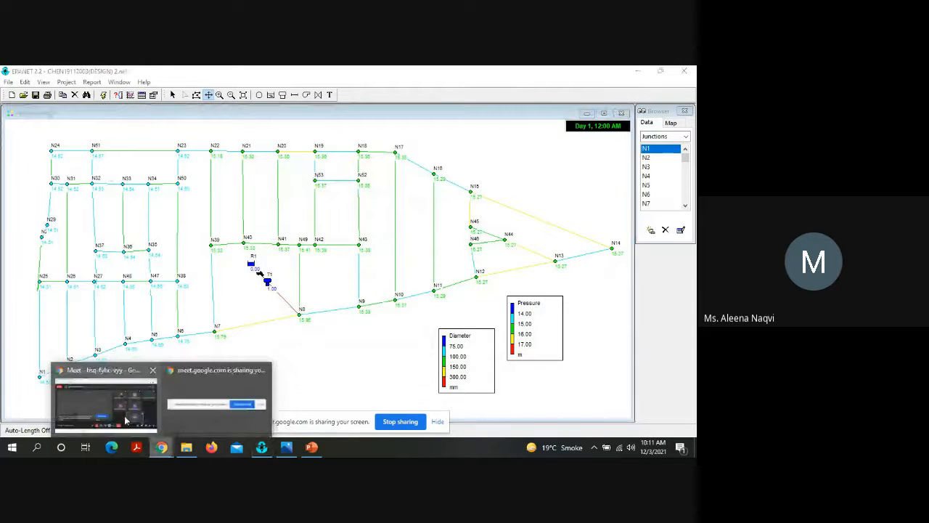
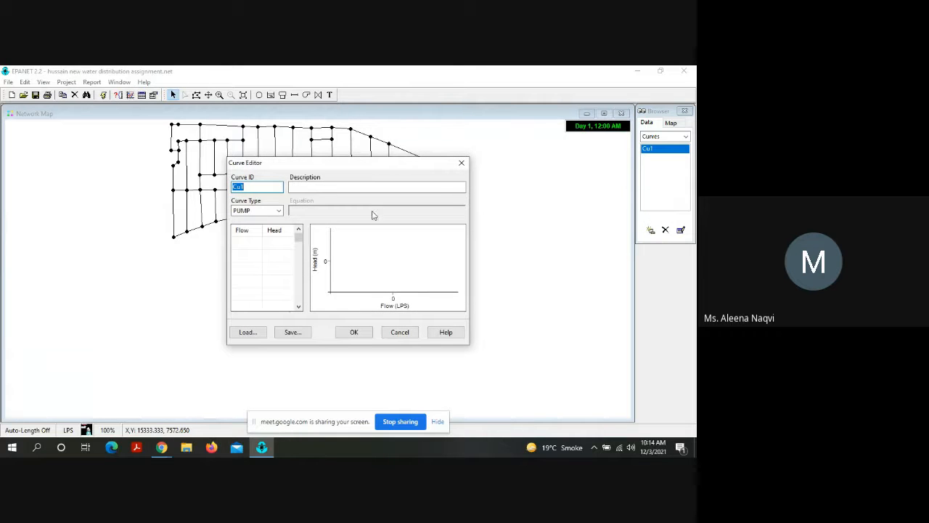
Step: Point out the first Flow and Head cells of pump curve Cu1
left_click(243, 243)
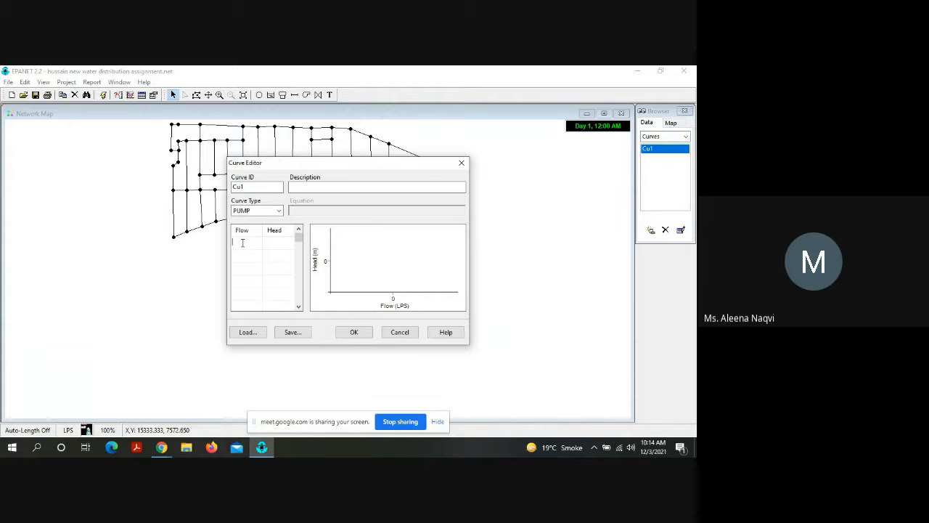
left_click(271, 241)
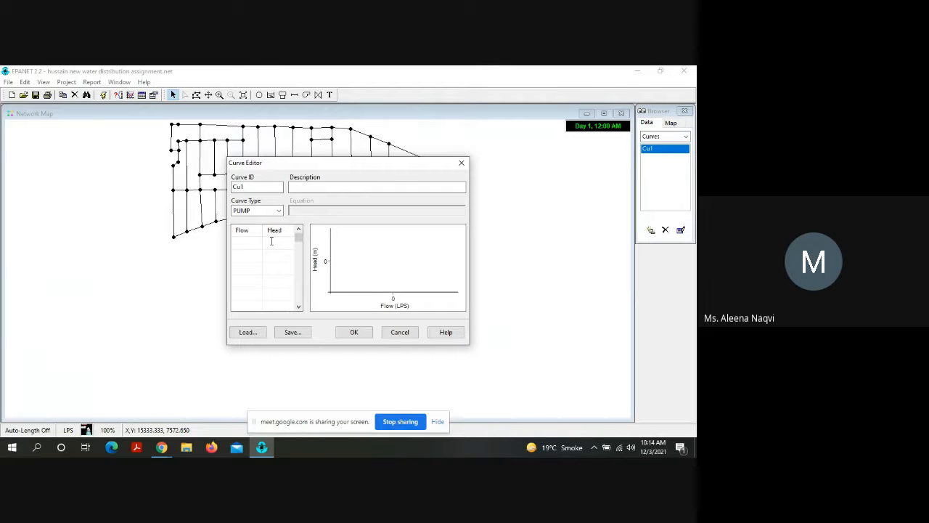
Step: In File Explorer, open the Design Lecture PDF from KFUEIT > Lectures > Fall 2021 > Environmental Engineering Lab
left_click(186, 449)
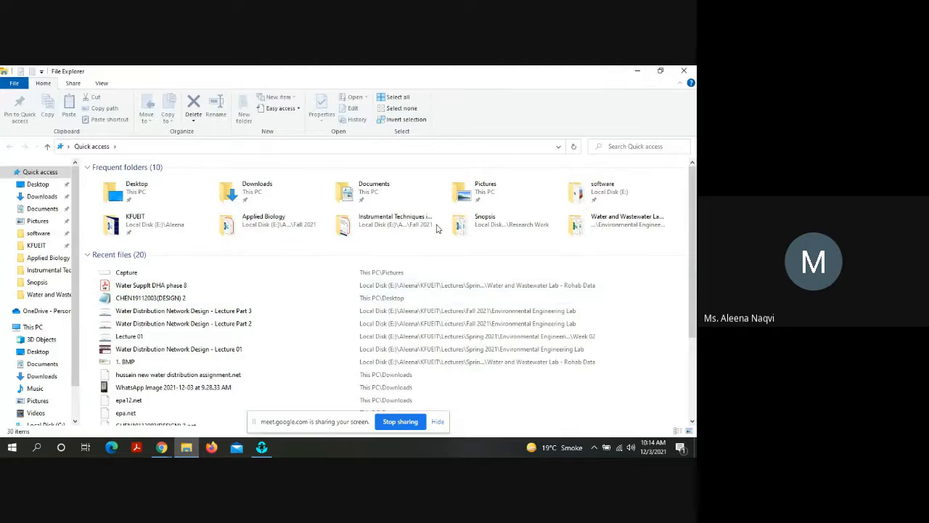
left_click(171, 226)
double_click(172, 226)
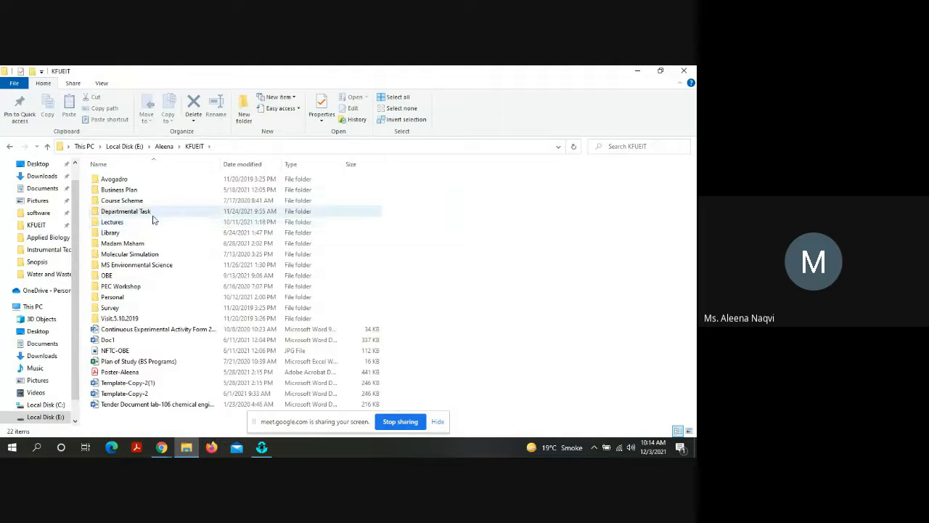
left_click(147, 224)
double_click(148, 224)
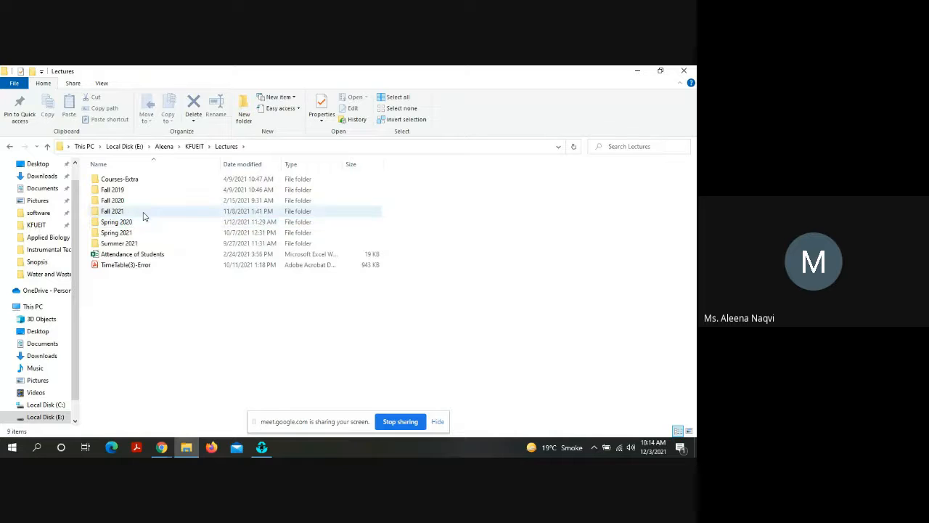
double_click(143, 212)
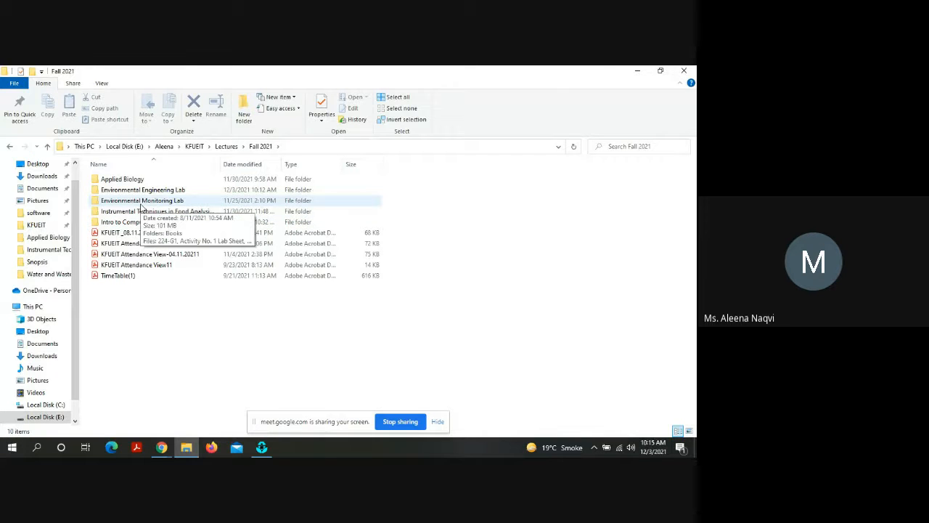
double_click(142, 190)
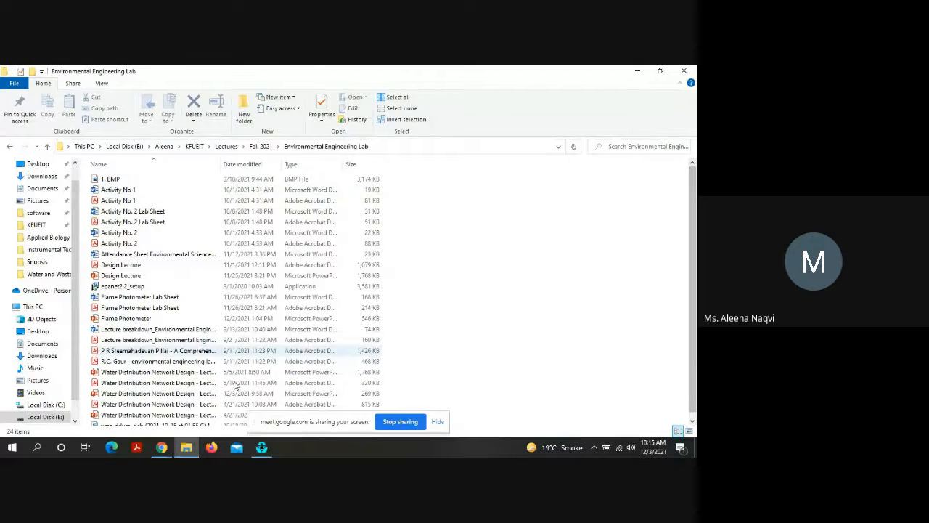
left_click(166, 266)
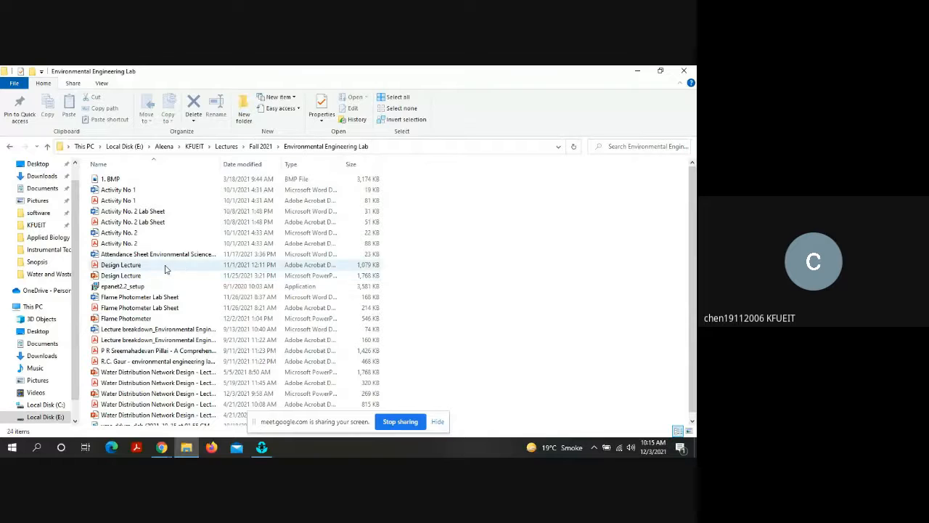
double_click(165, 265)
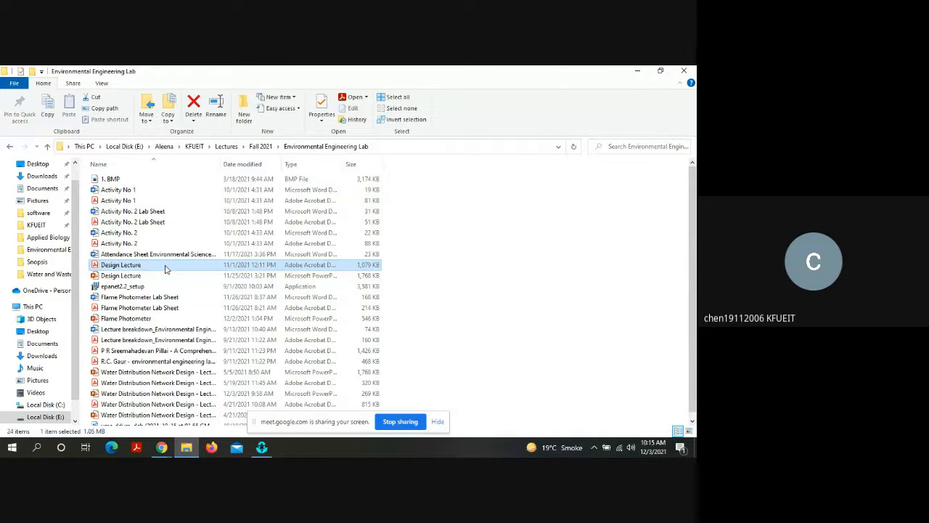
Step: Find the Calculation for Pump slide on page 27 and examine the static head term in the pump head formula
scroll(164, 264, "down", 8)
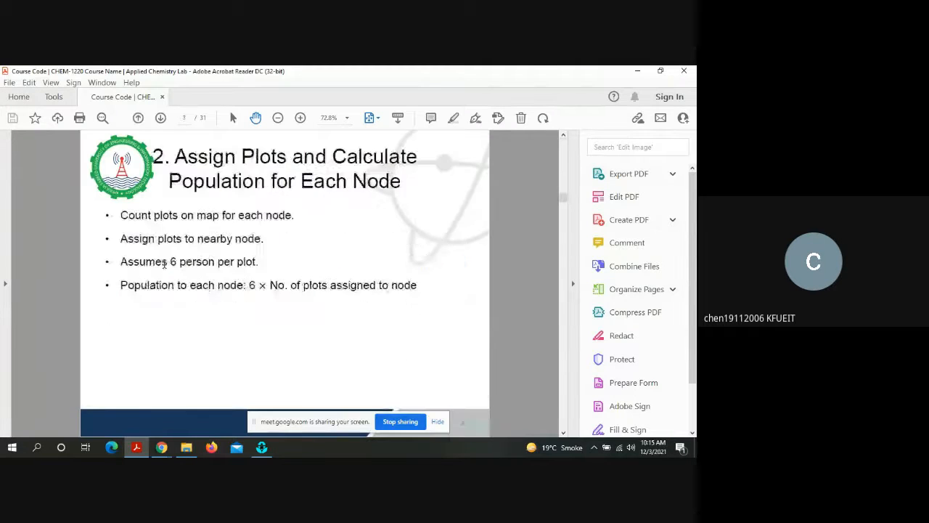
scroll(164, 264, "down", 9)
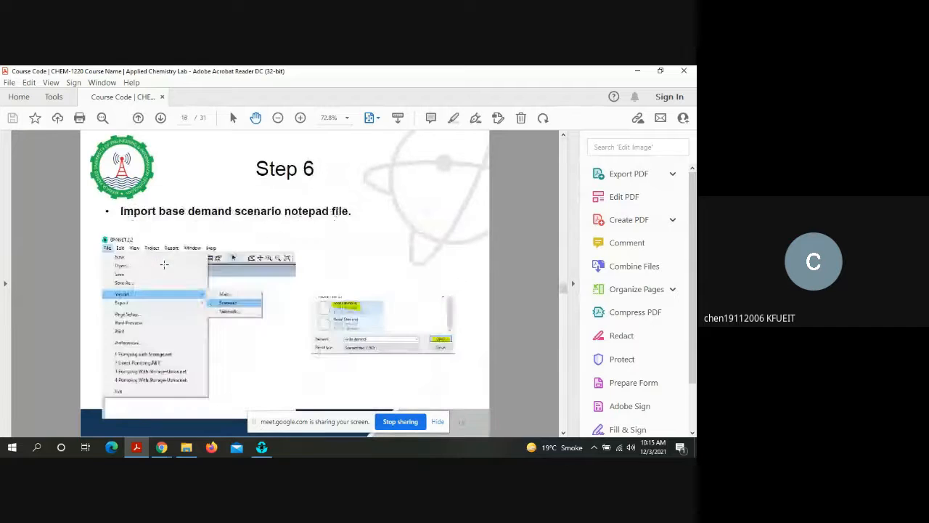
scroll(164, 264, "down", 2)
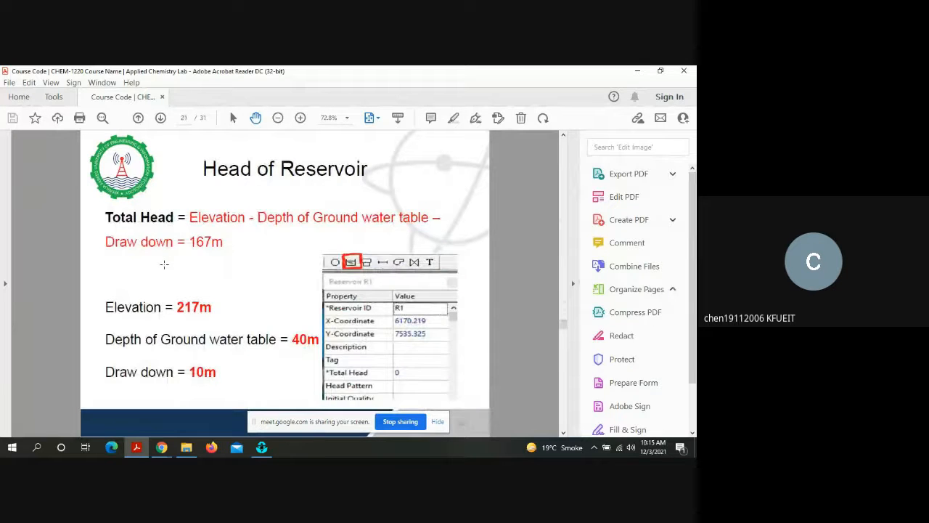
scroll(164, 265, "down", 3)
scroll(164, 265, "down", 4)
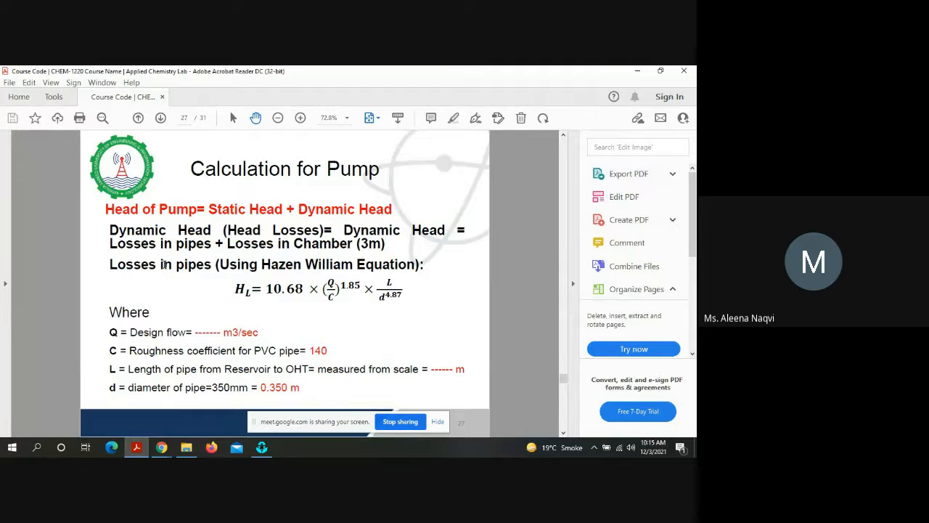
scroll(164, 265, "down", 1)
scroll(165, 264, "up", 3)
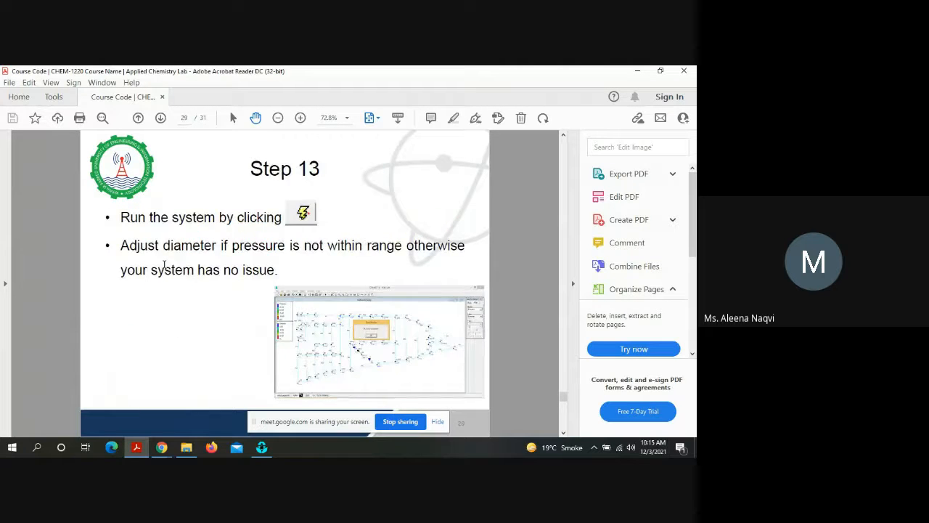
scroll(165, 265, "down", 2)
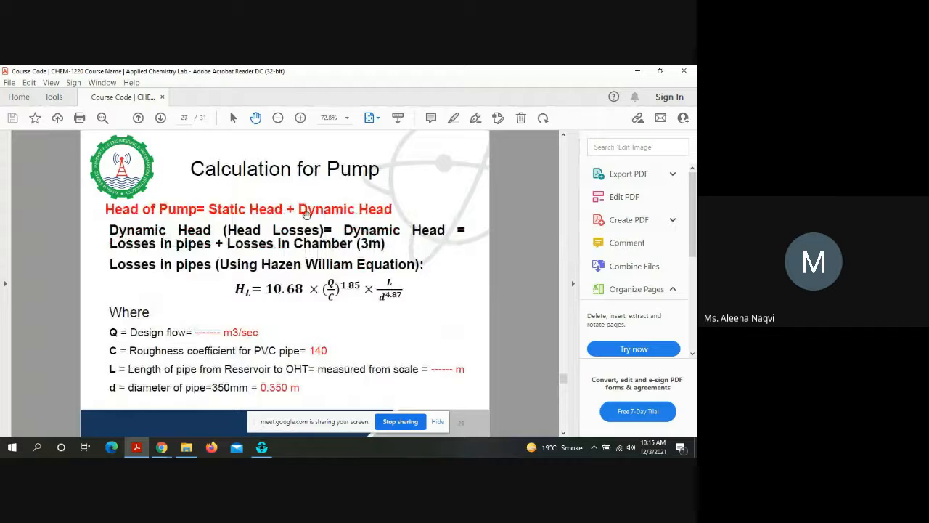
double_click(210, 210)
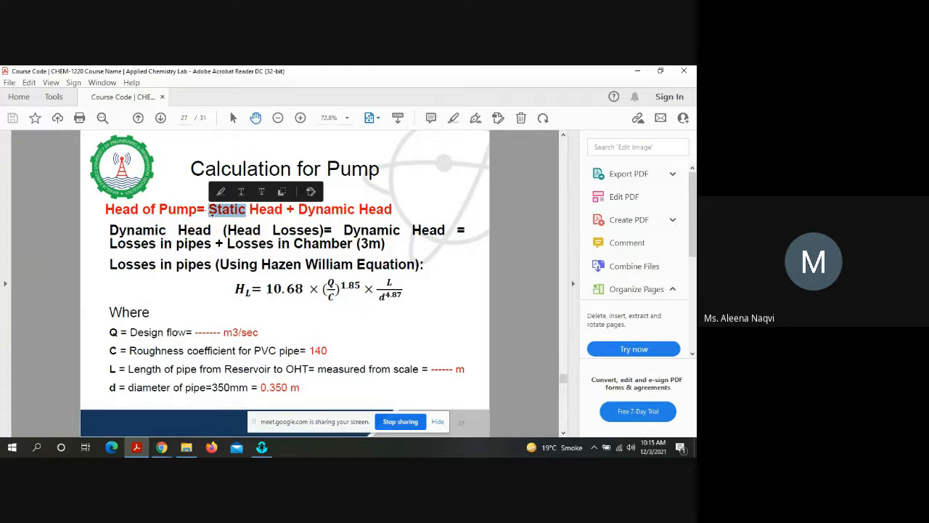
left_click(257, 294)
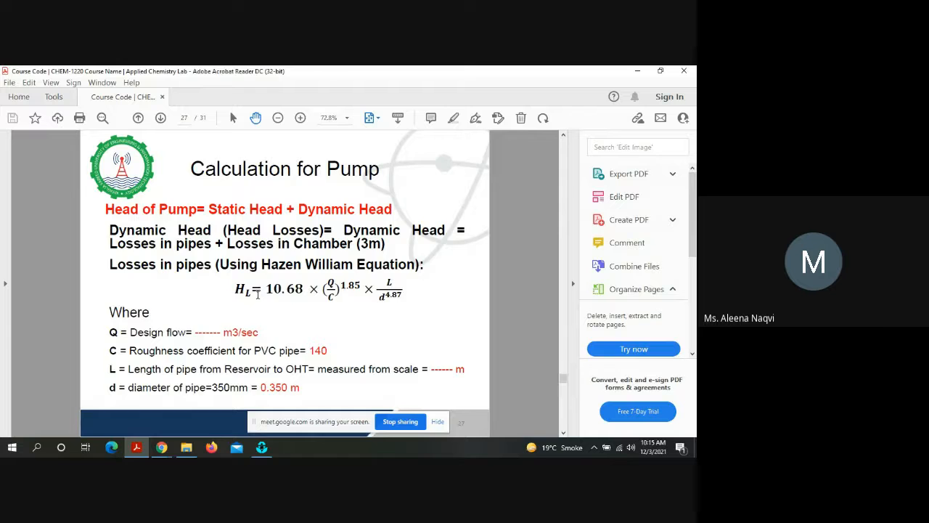
Step: Review the earlier slides on the pump curve, overhead tank, reservoir head and pipes, ending back at the pump calculation on page 27
scroll(258, 295, "up", 1)
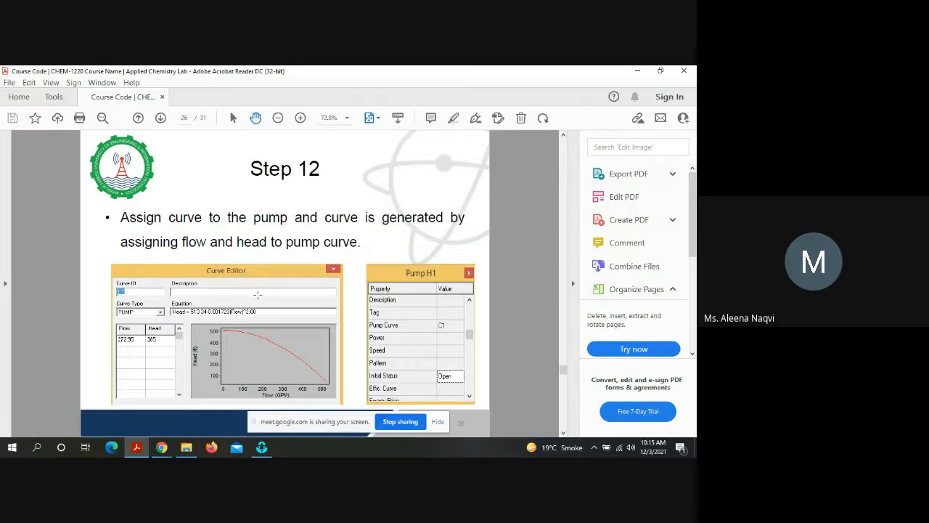
scroll(257, 295, "up", 4)
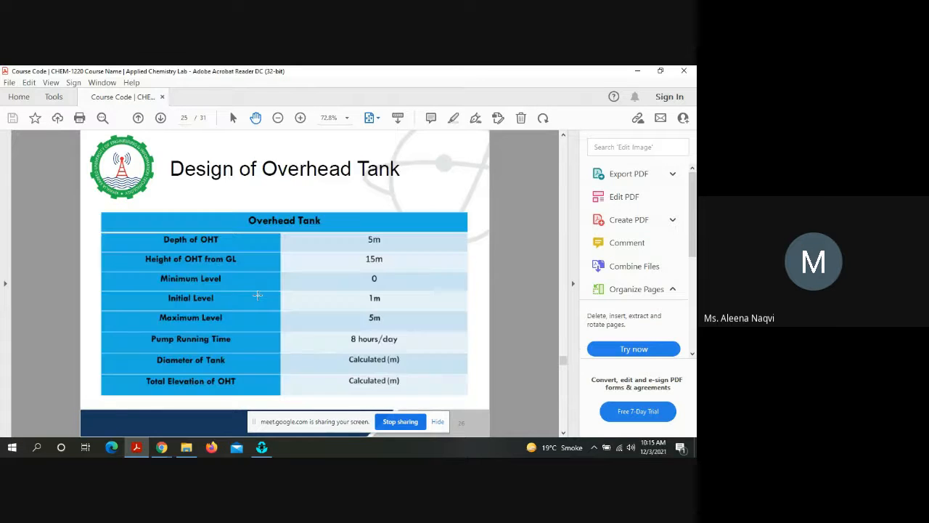
scroll(257, 295, "up", 1)
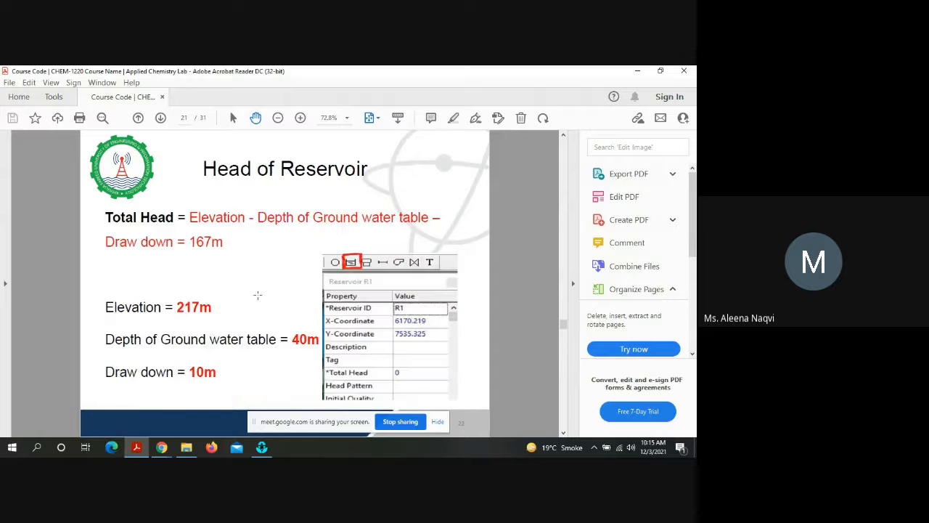
scroll(257, 295, "up", 3)
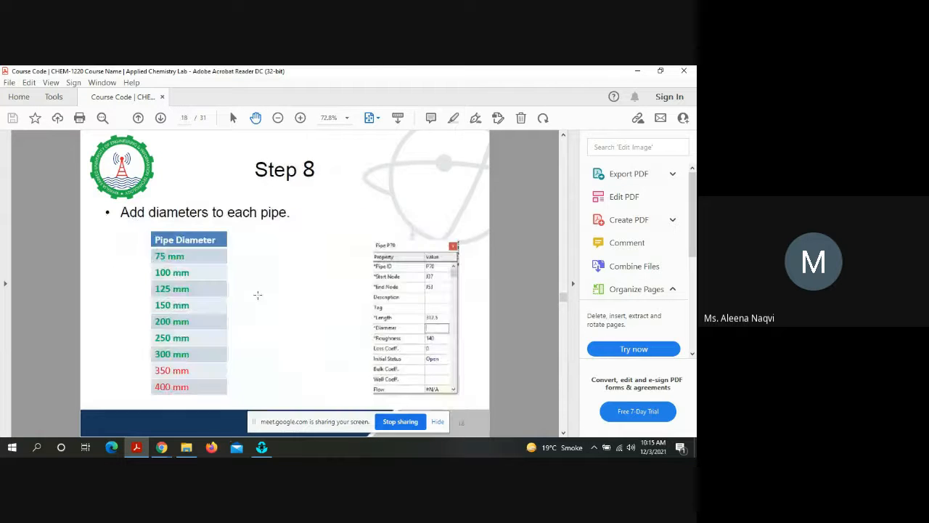
scroll(257, 294, "up", 4)
scroll(257, 295, "down", 6)
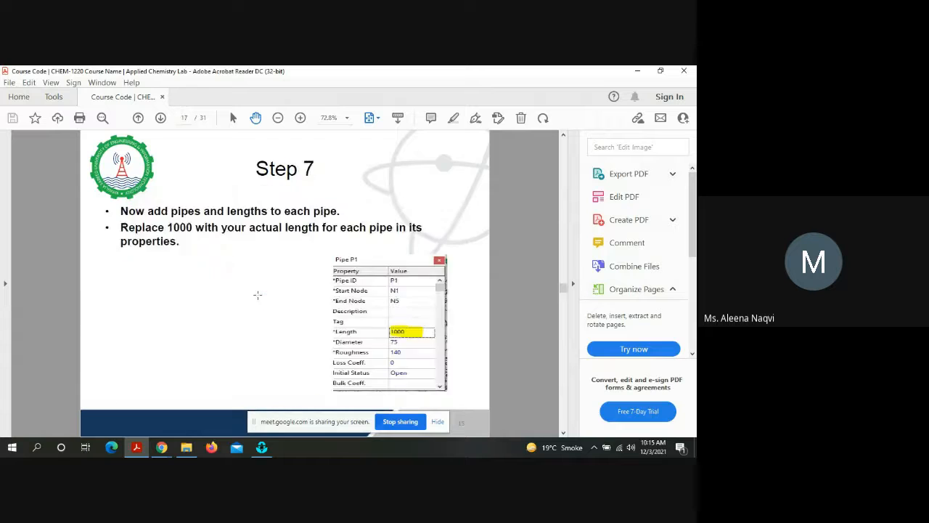
scroll(257, 294, "down", 5)
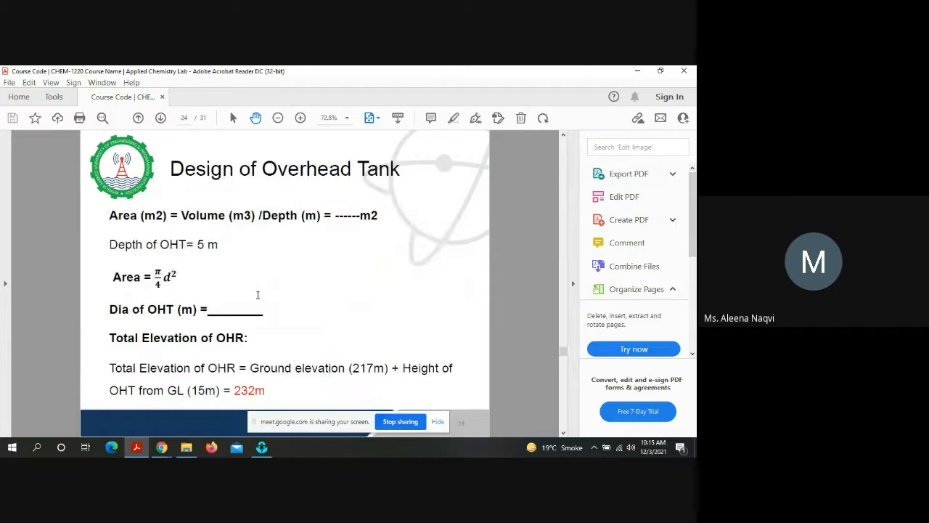
scroll(257, 295, "down", 2)
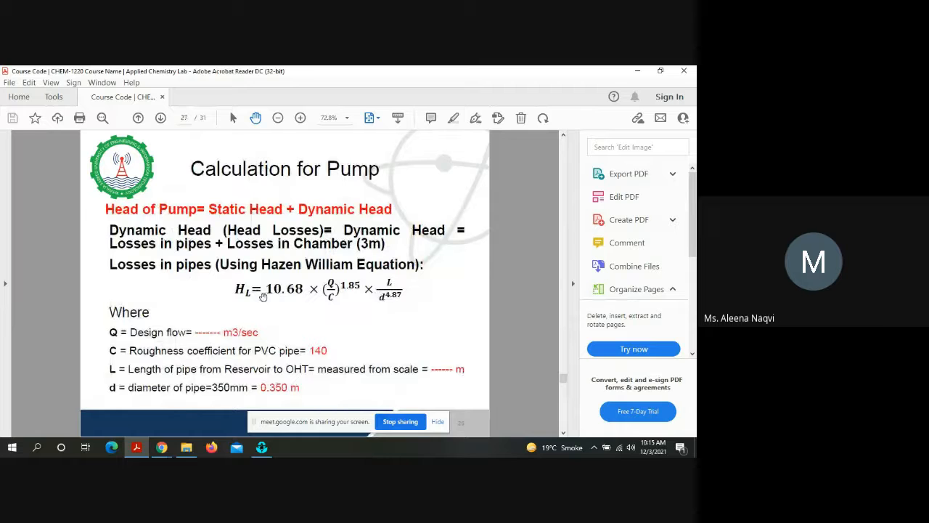
Step: Examine the Hazen Williams equation for pipe losses and the chamber loss on page 27, consulting the static head slide in between
left_click(249, 287)
double_click(250, 287)
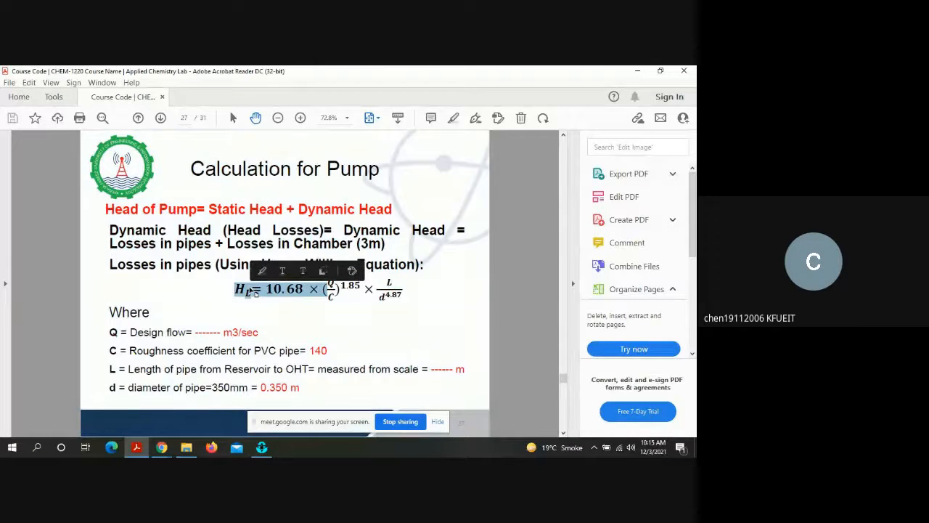
left_click(249, 299)
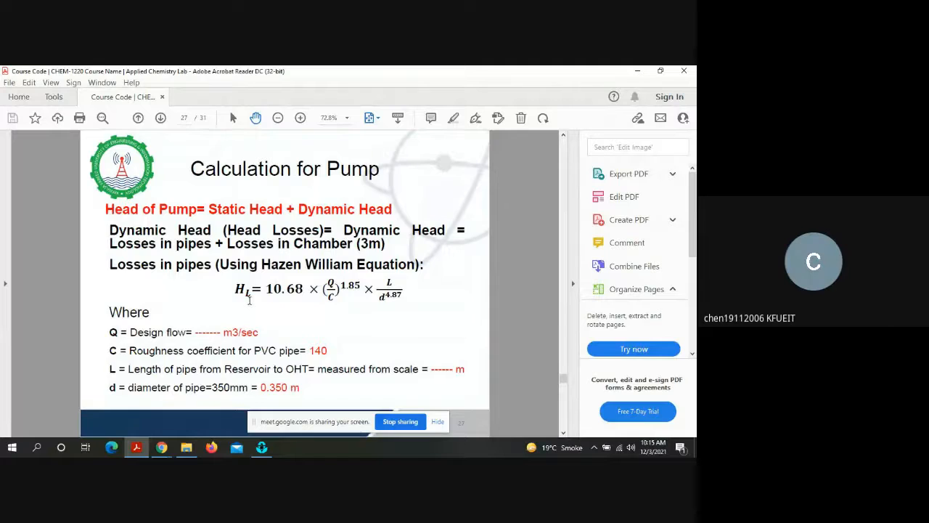
key("Right")
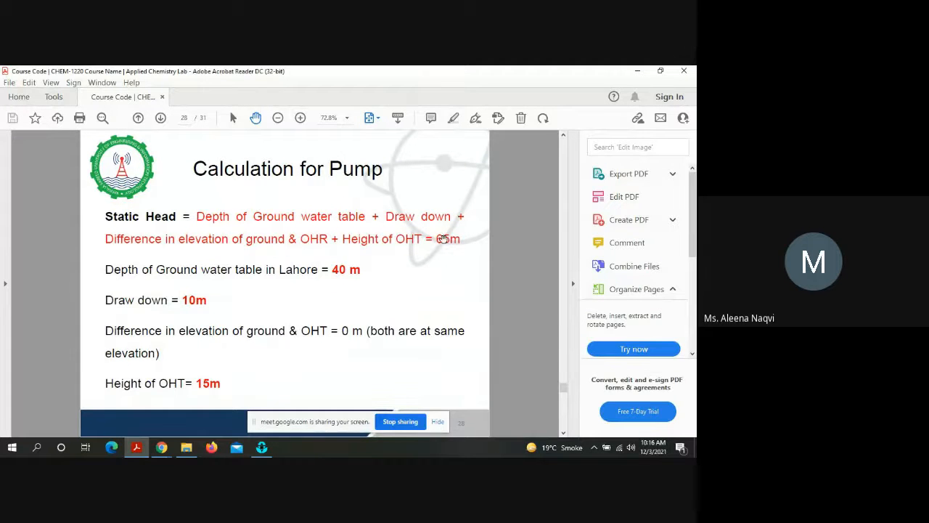
key("Left")
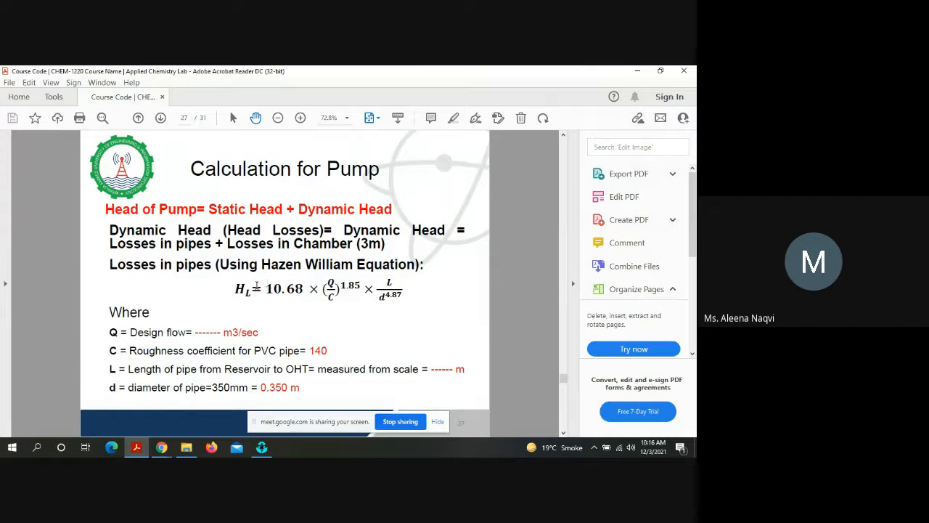
left_click_drag(237, 289, 409, 310)
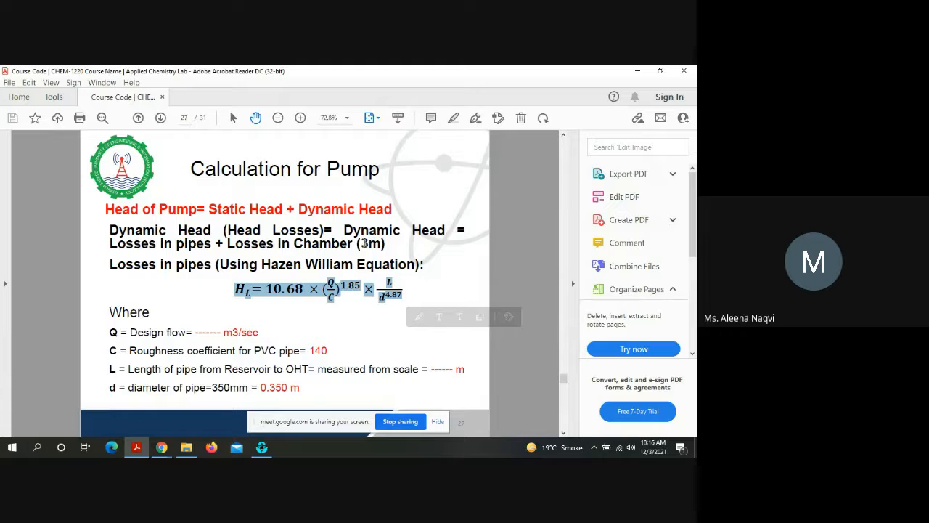
left_click_drag(363, 244, 368, 245)
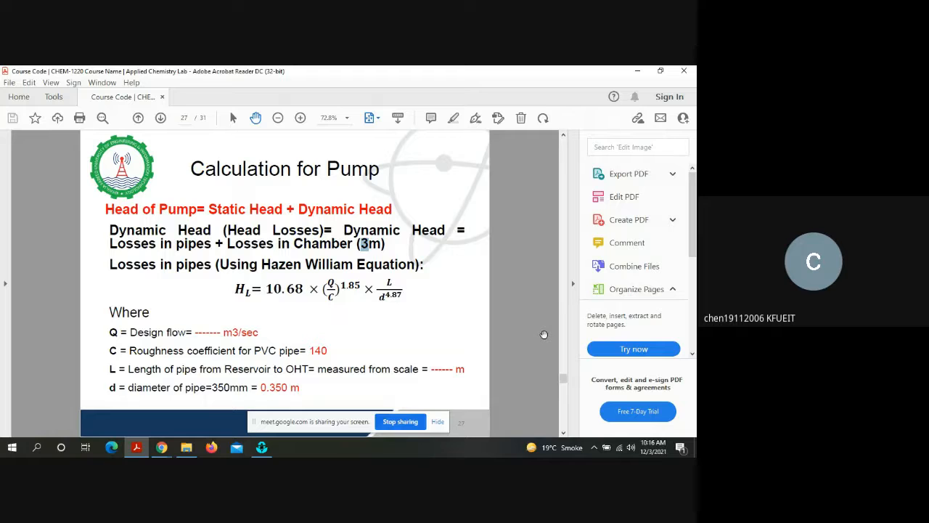
Step: Examine the static head total on page 28 and return to the pump head formula on page 27
left_click(564, 409)
double_click(442, 244)
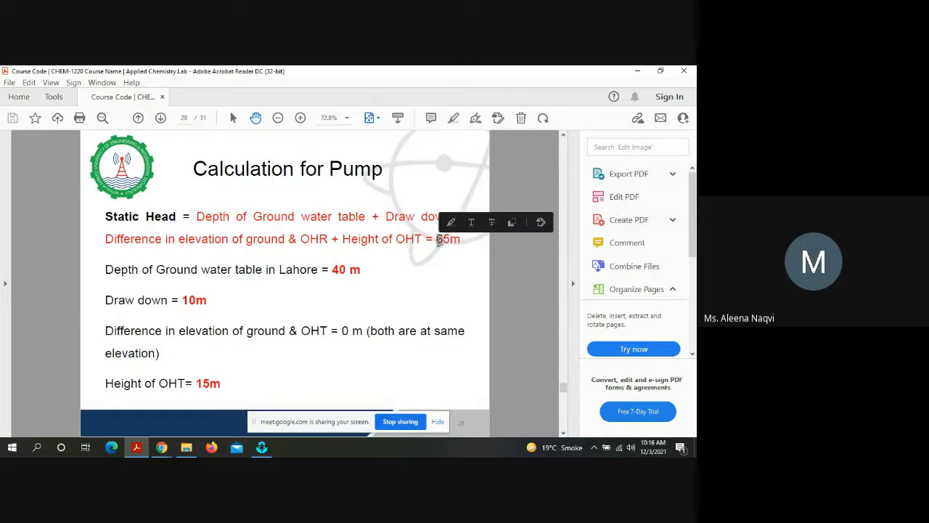
double_click(442, 245)
left_click(501, 268)
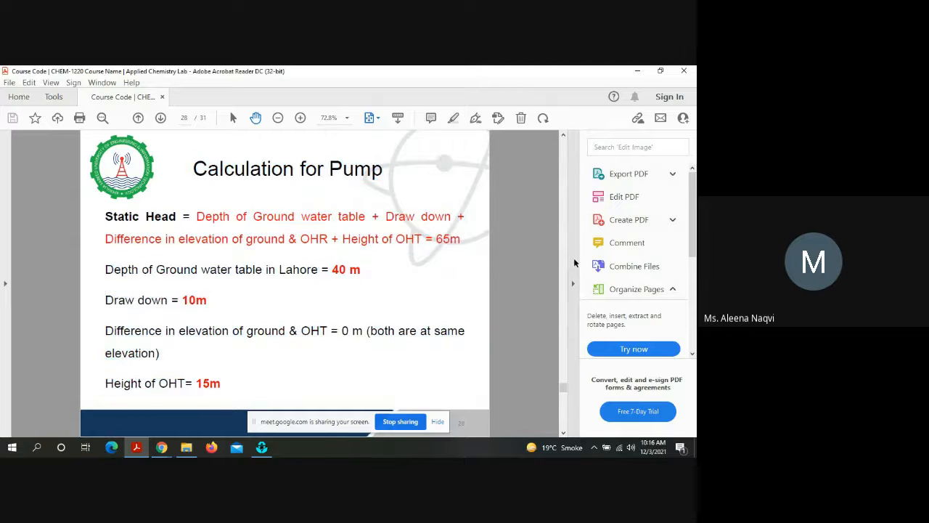
left_click(564, 237)
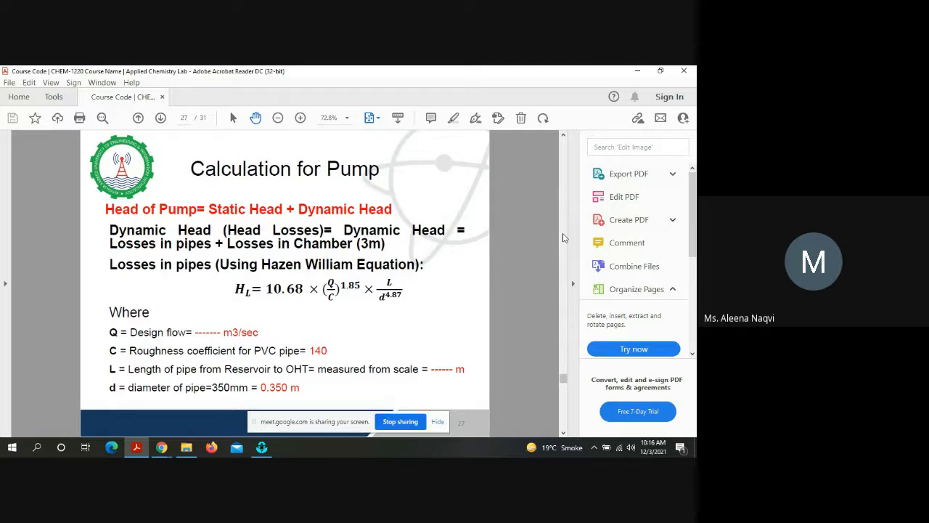
Step: Switch back to EPANET with the Curve Editor open for pump curve Cu1
left_click(260, 448)
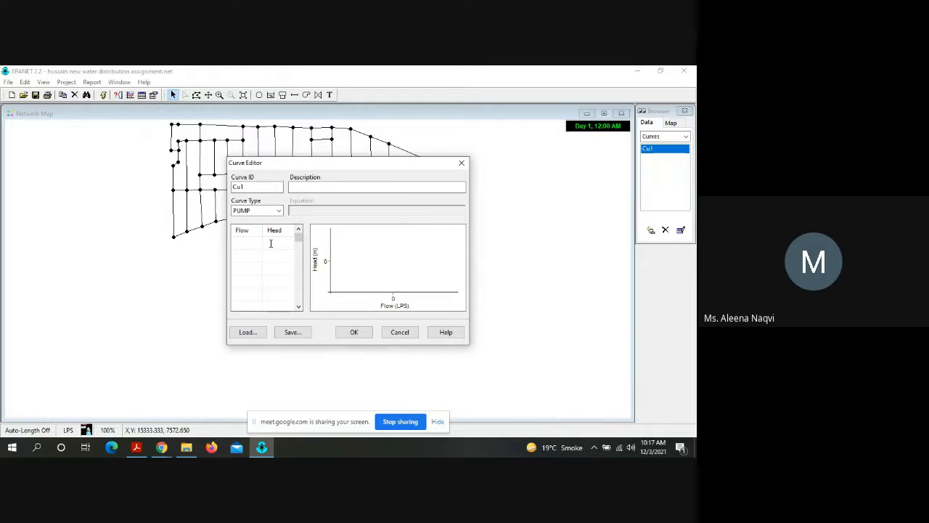
left_click(265, 447)
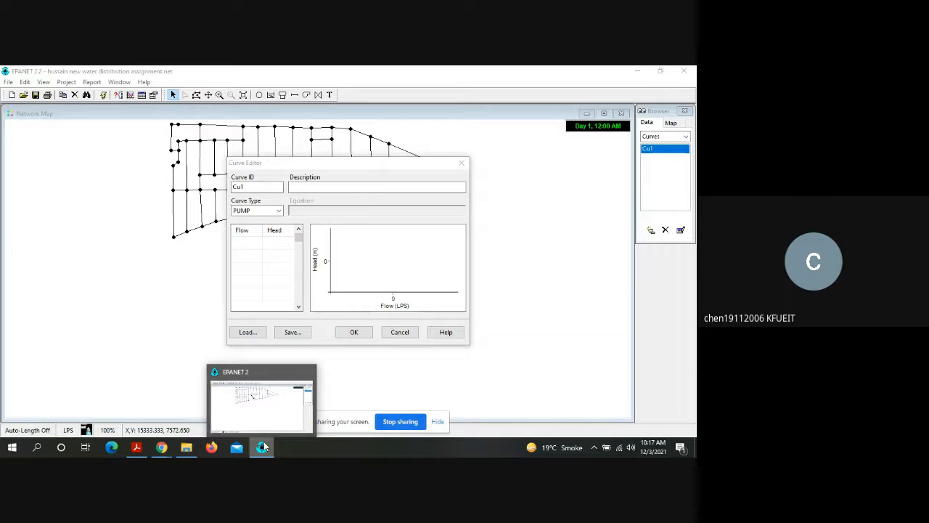
Step: Enter a head of 76.05 in the first row of pump curve Cu1 and make its flow cell ready for entry
left_click(276, 246)
type("76.05")
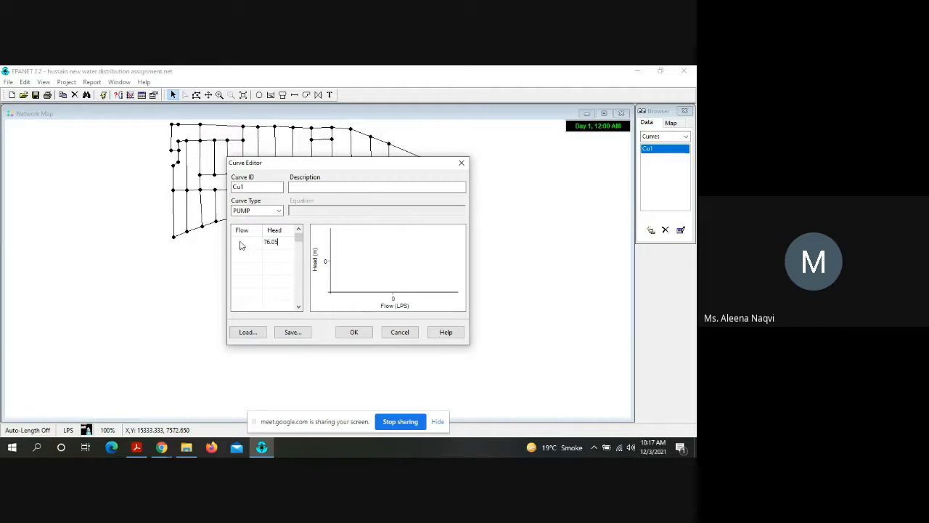
left_click(241, 245)
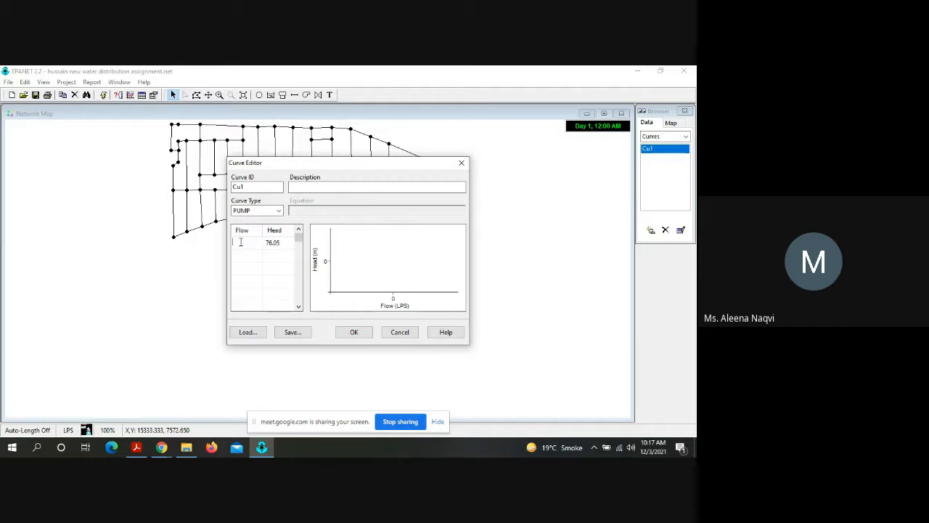
Step: Consult the example pump curve on page 26 of the lecture PDF and return to the Curve Editor in EPANET
left_click(260, 450)
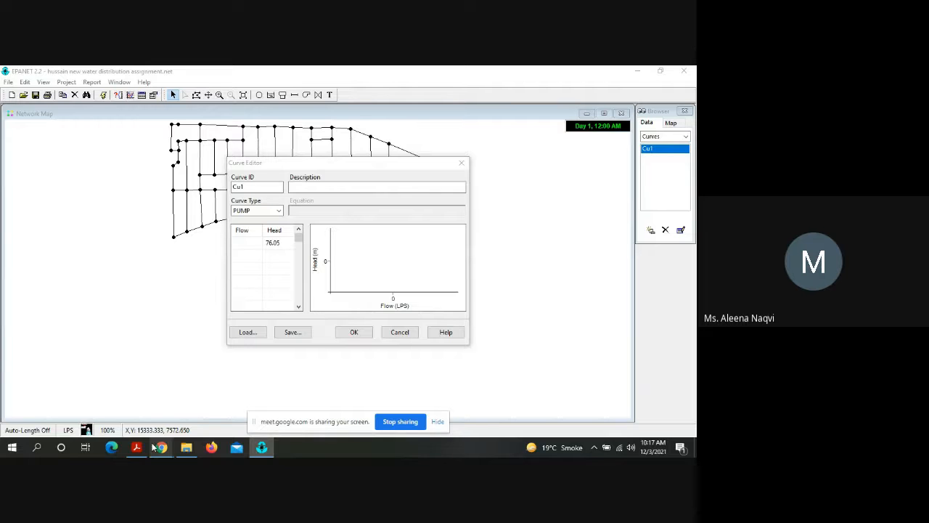
mouse_move(161, 448)
left_click(105, 416)
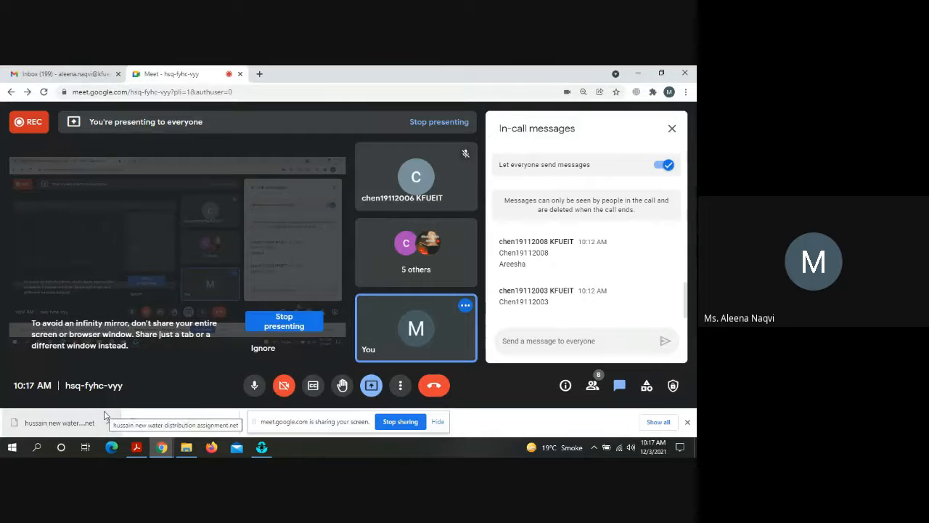
left_click(135, 447)
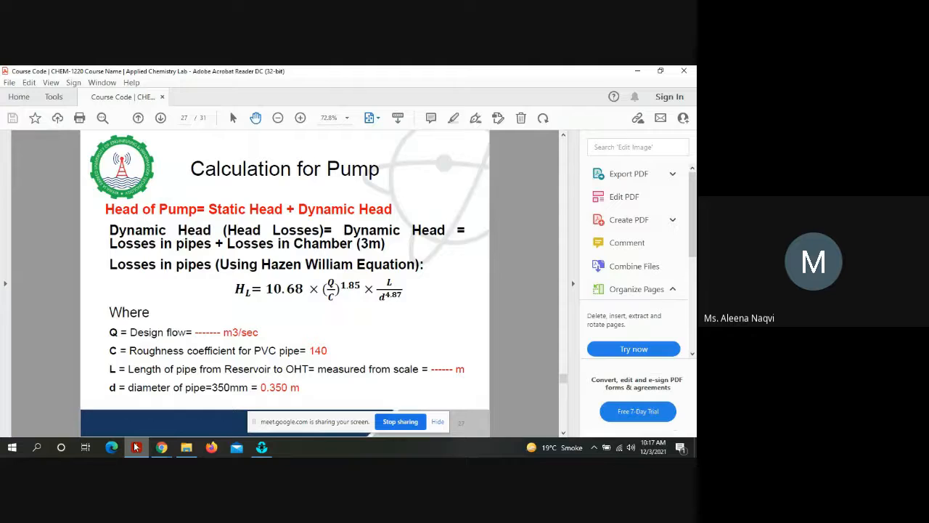
scroll(343, 241, "up", 2)
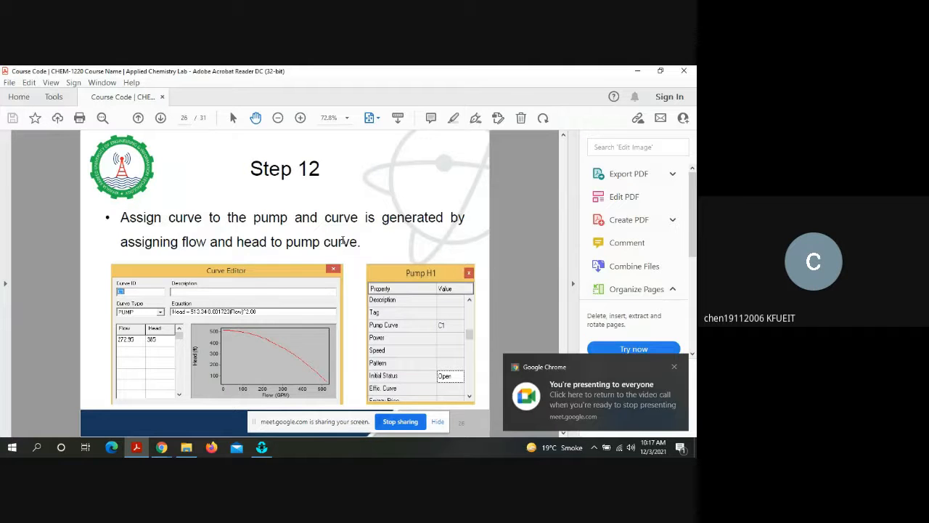
left_click(261, 447)
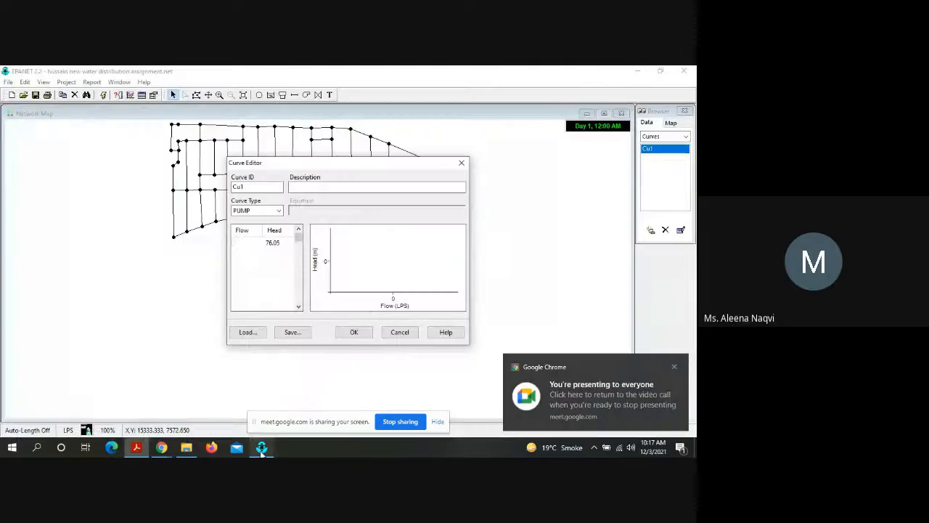
Step: Set the flow to 224.64 in the first row of pump curve Cu1 and accept the curve
left_click(252, 243)
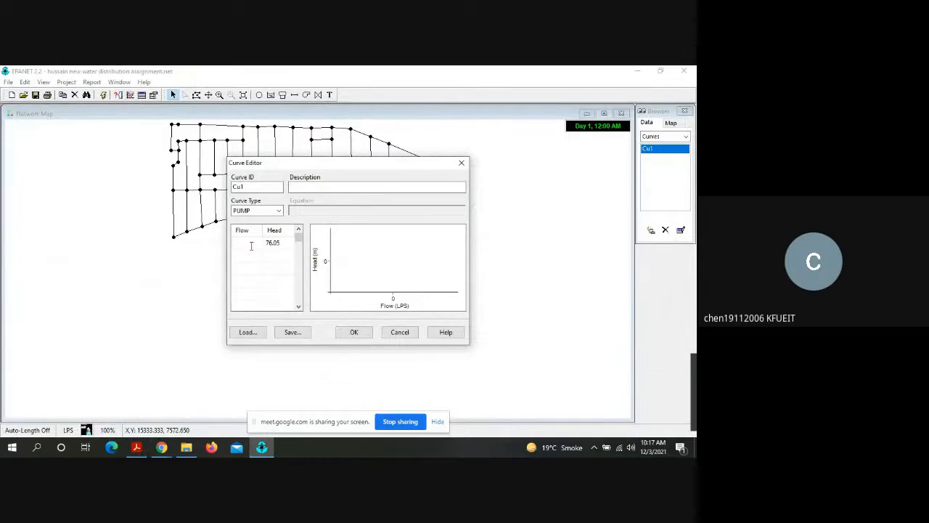
type("22")
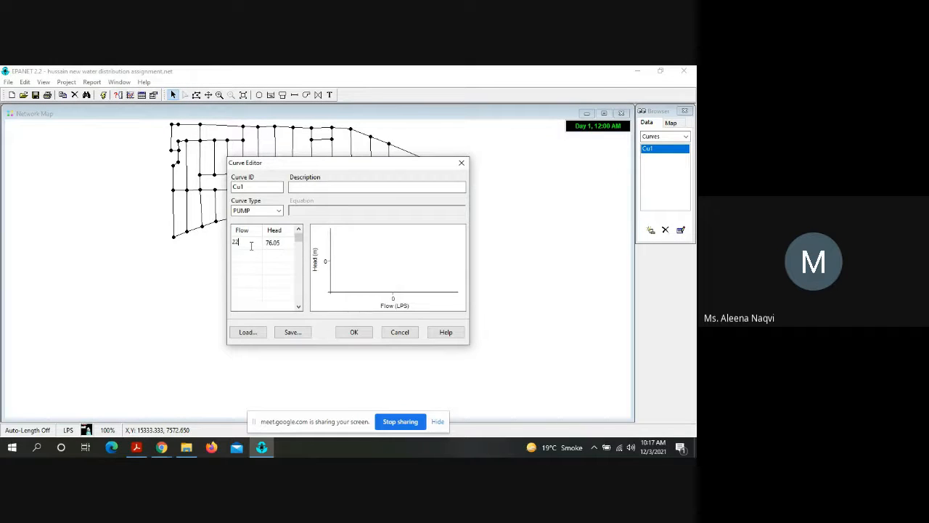
type("4")
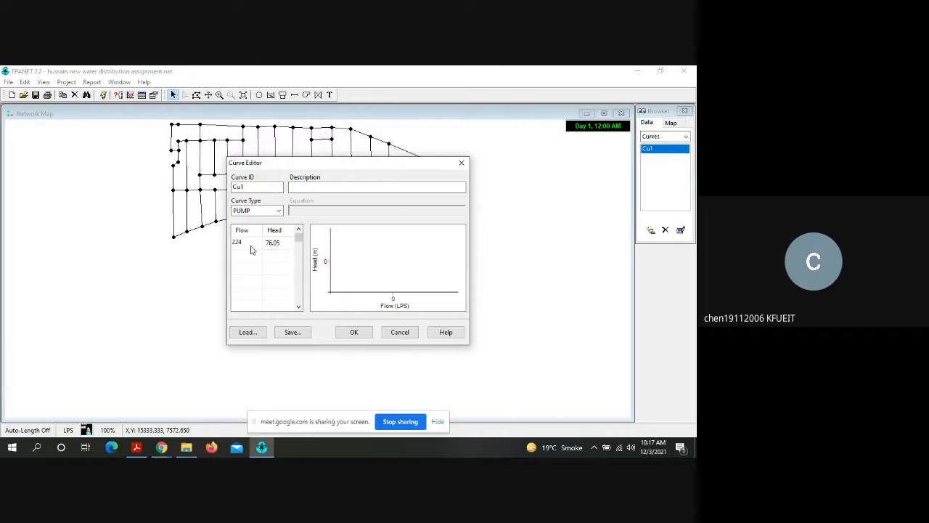
type(".64")
key("Return")
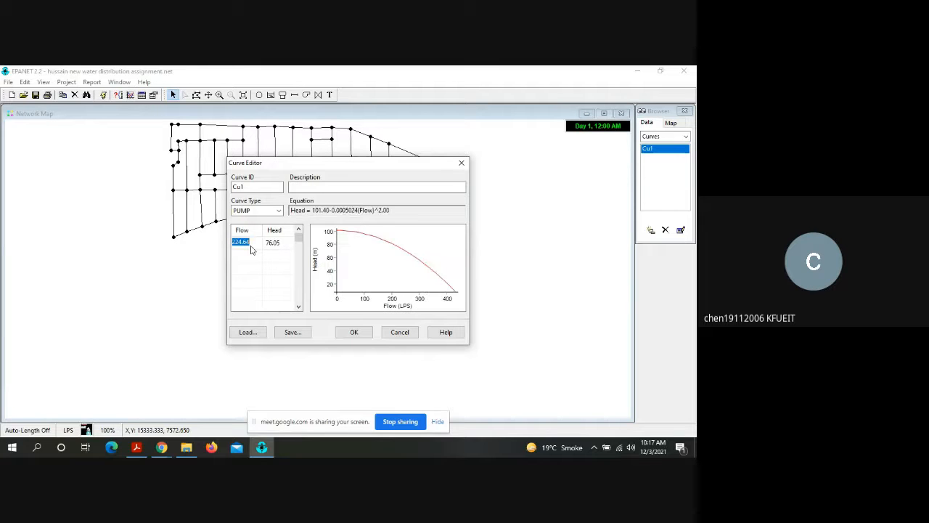
left_click(355, 333)
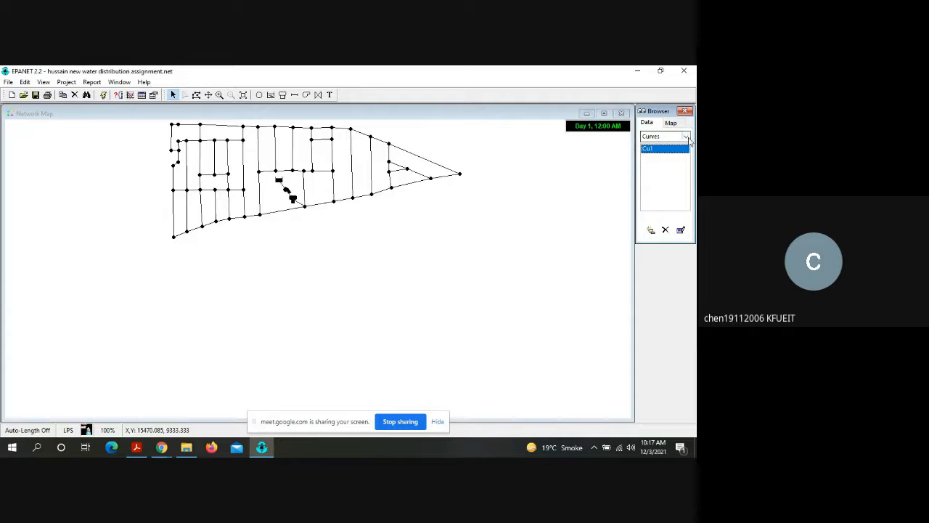
Step: Run the network analysis, read the status report and close it
left_click(103, 95)
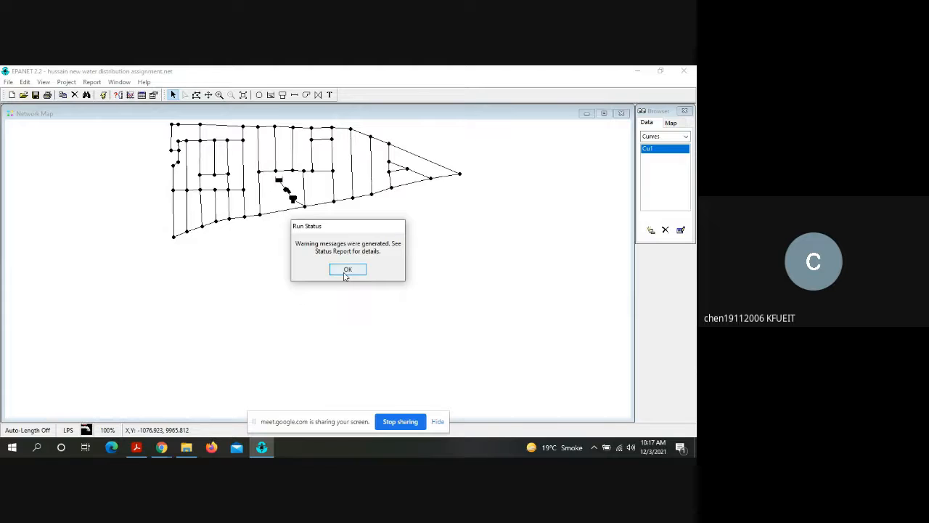
left_click(347, 270)
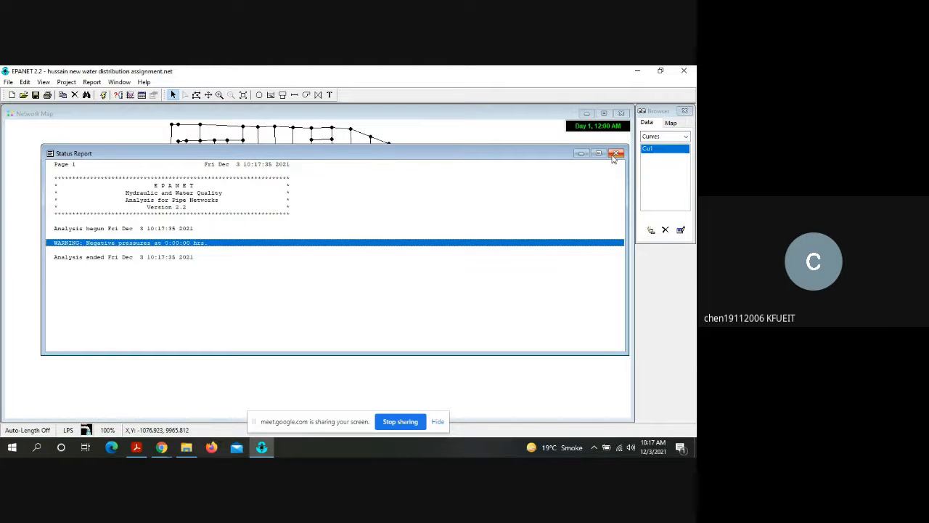
left_click(616, 153)
Step: Reopen pump curve Cu1 to check its flow, head and graph, and close the editor
double_click(674, 149)
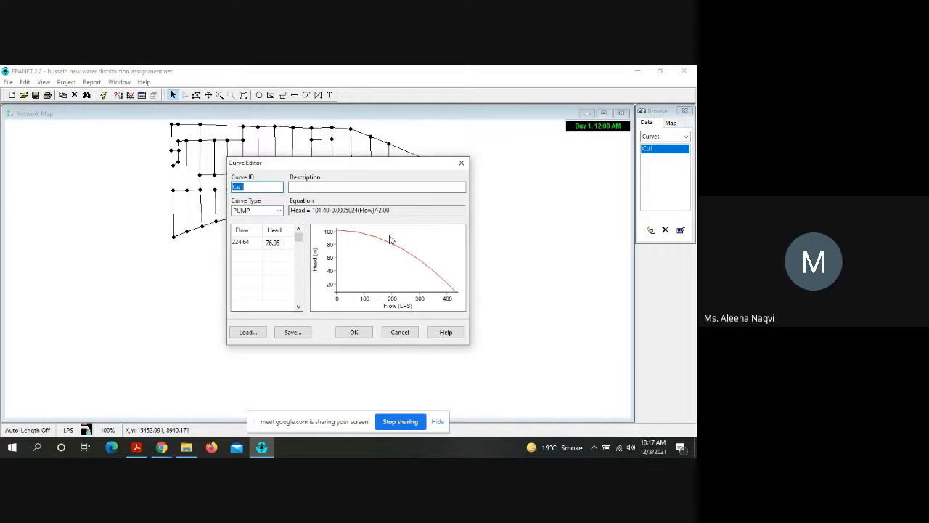
left_click(360, 332)
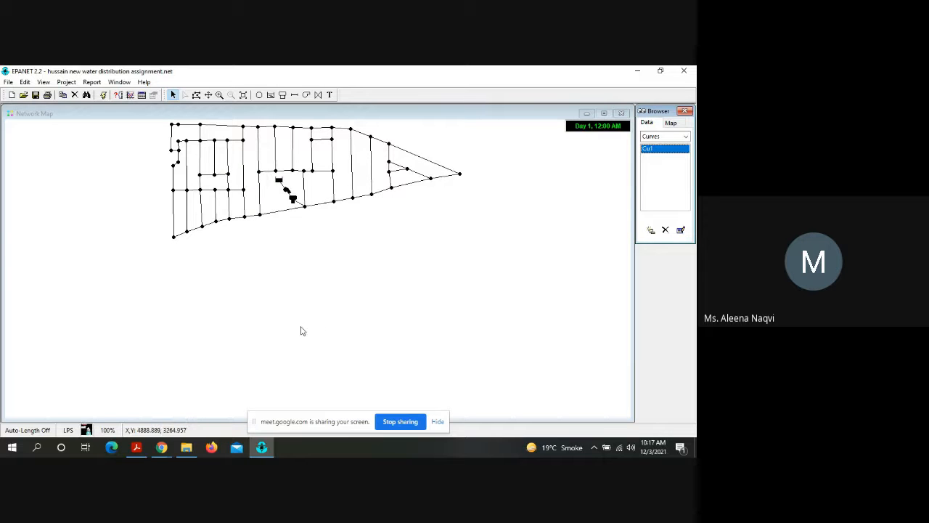
left_click(187, 448)
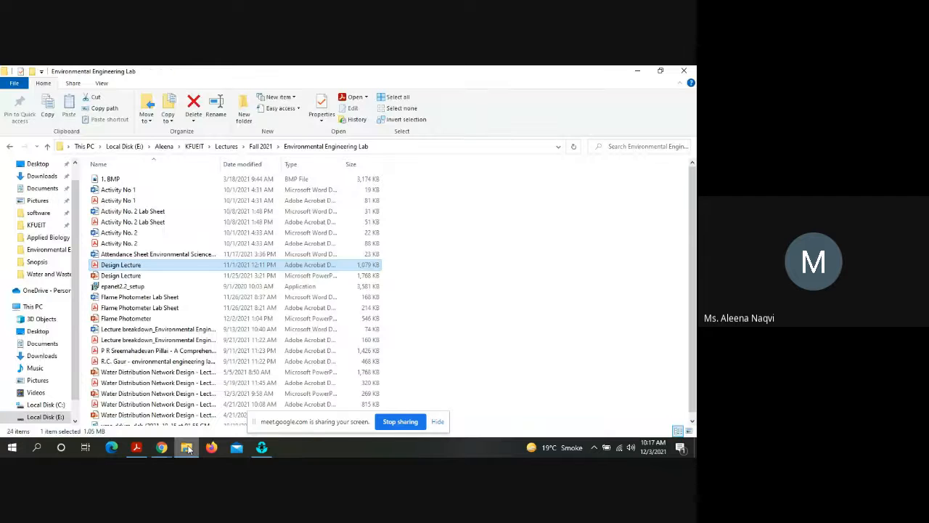
left_click(187, 448)
mouse_move(162, 448)
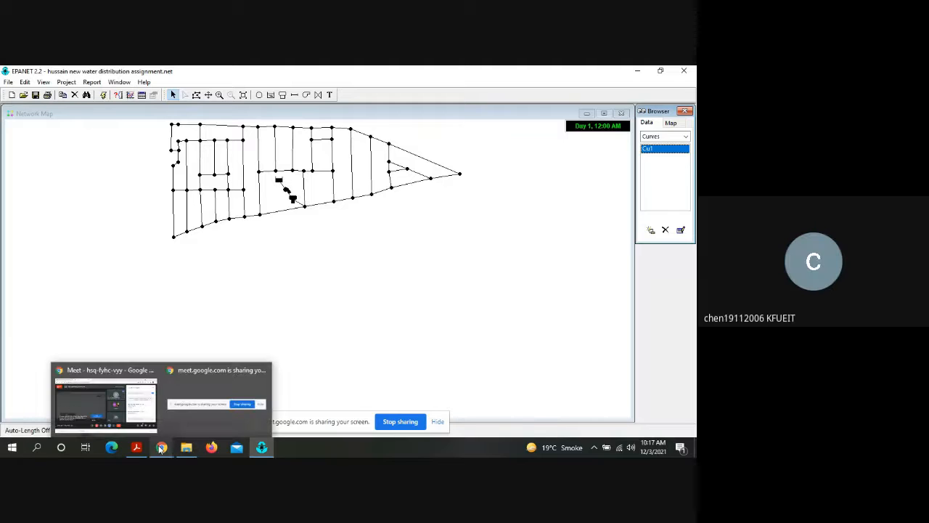
left_click(255, 314)
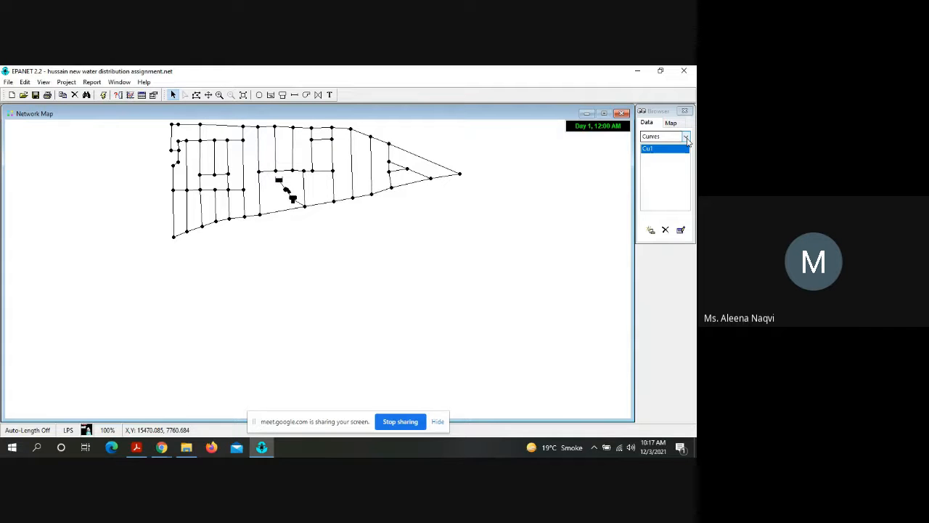
Step: Open pump curve Cu1 in the Curve Editor and examine the flow axis of its graph
double_click(670, 151)
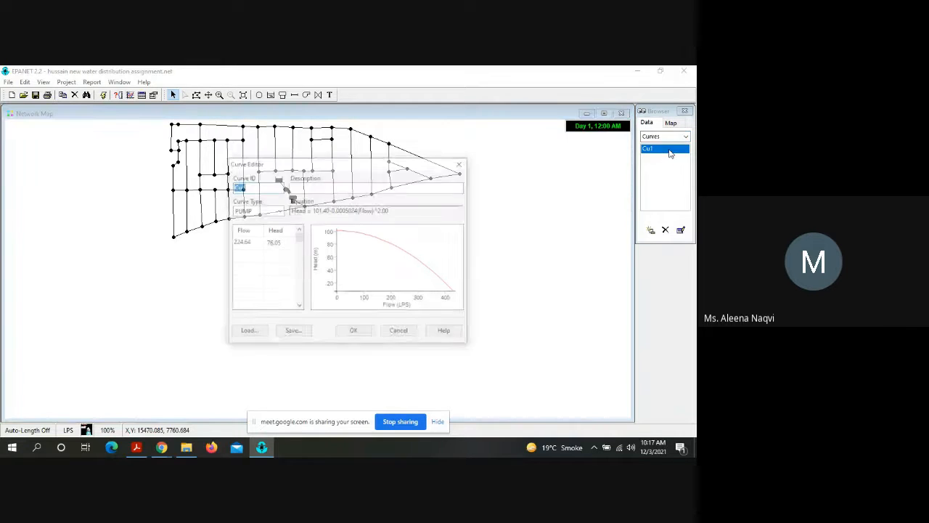
left_click(399, 309)
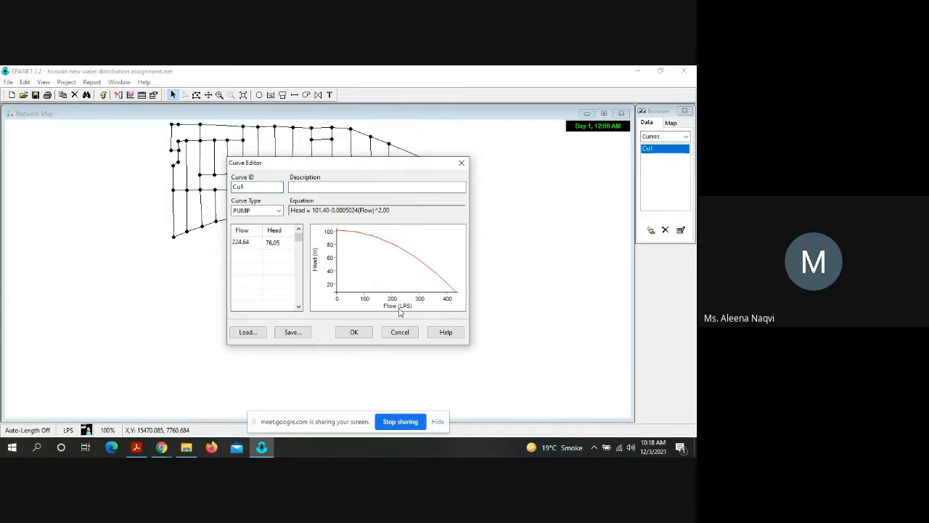
mouse_move(183, 450)
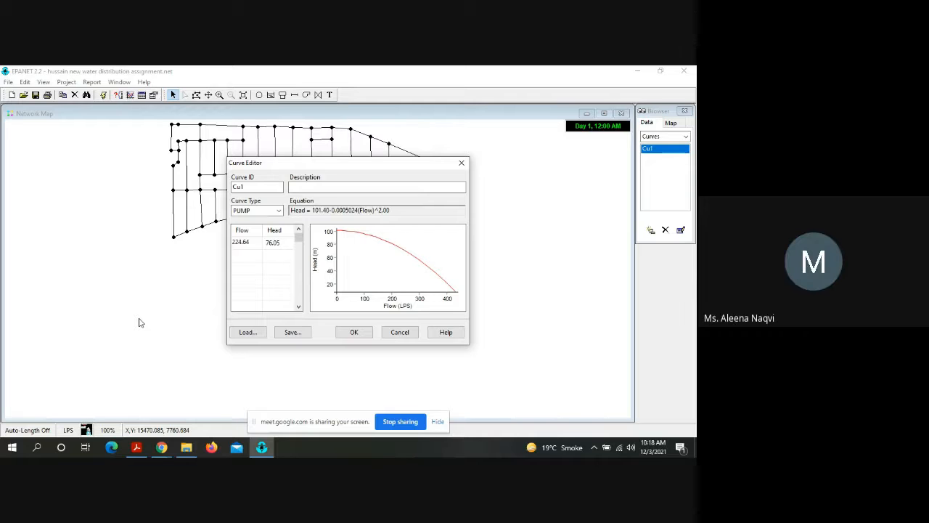
left_click(165, 449)
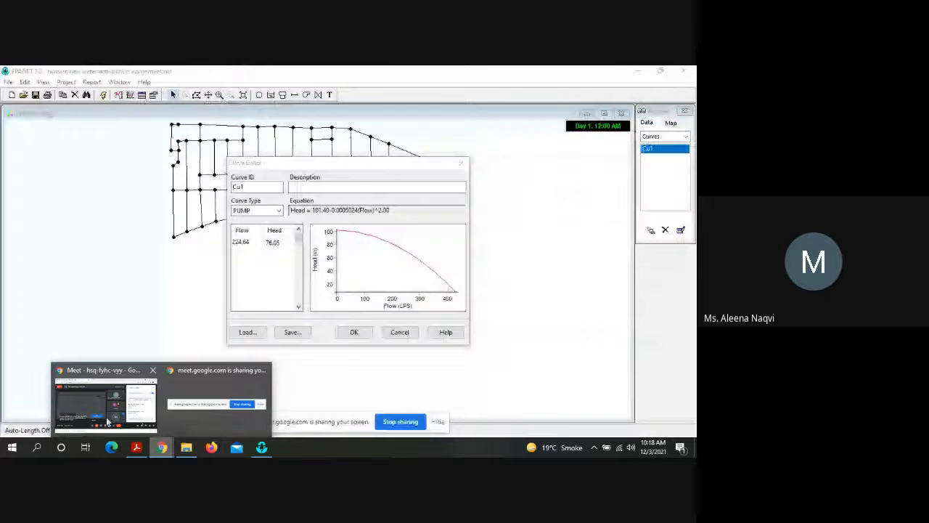
left_click(107, 421)
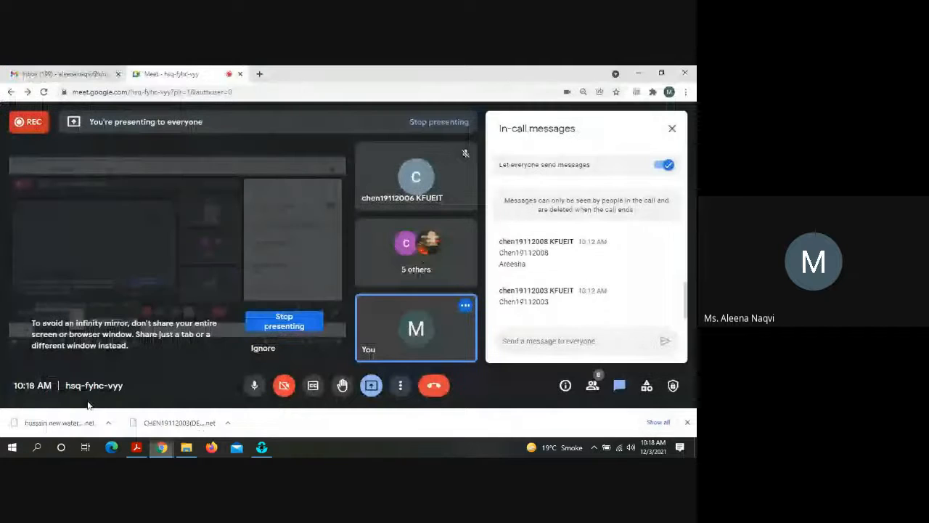
left_click(89, 70)
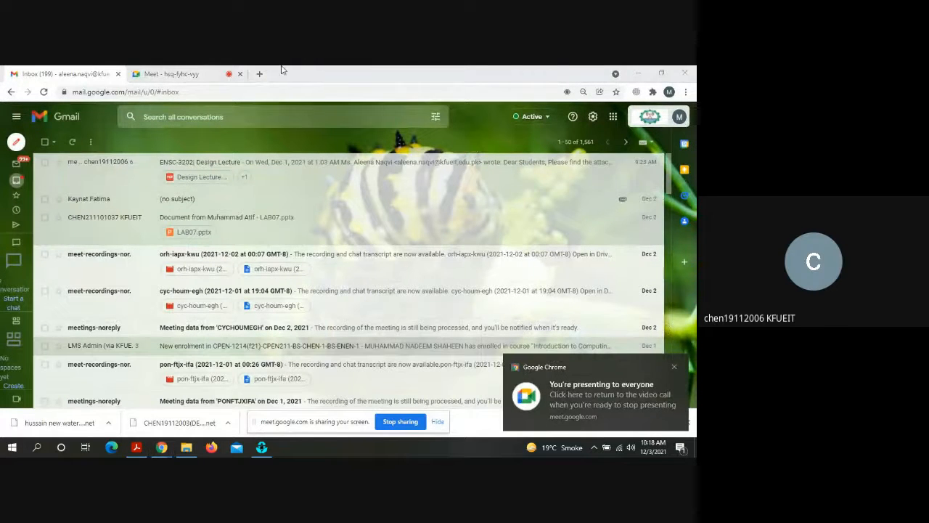
left_click(164, 71)
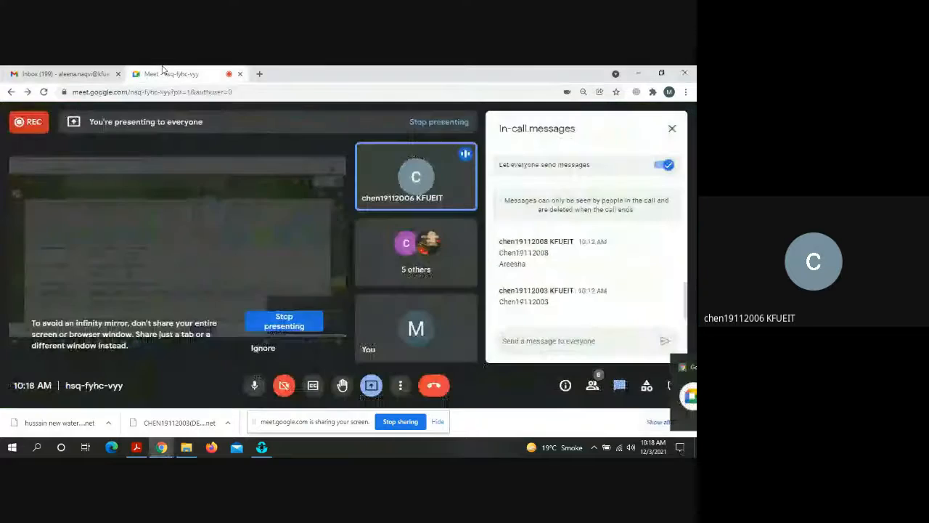
left_click(261, 448)
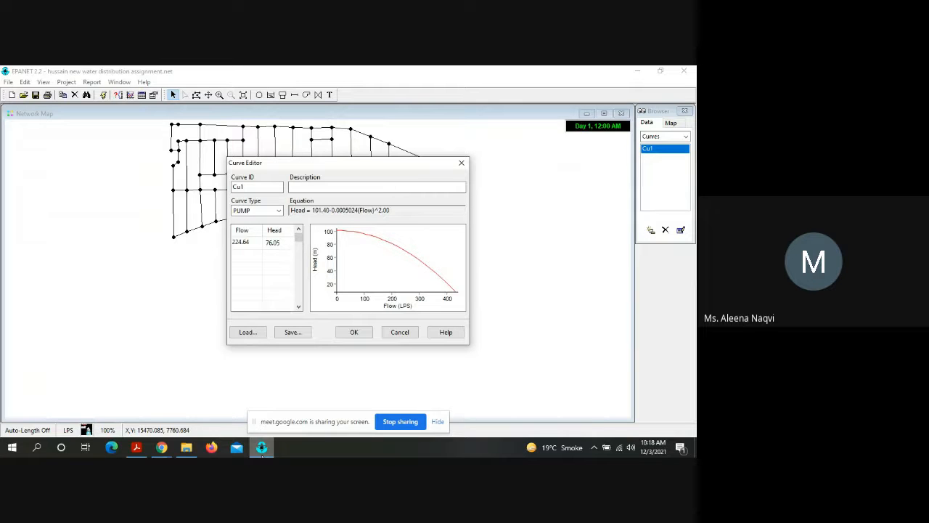
Step: Switch to the lecture PDF and review the overhead tank, pipe diameter and reservoir head slides, ending at the pump calculation on page 27
left_click(137, 448)
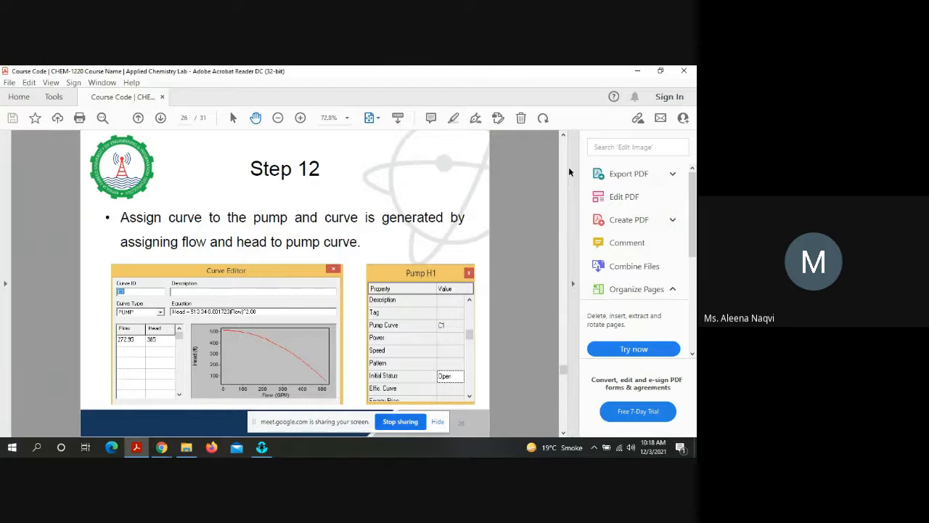
scroll(566, 170, "up", 2)
scroll(566, 169, "up", 4)
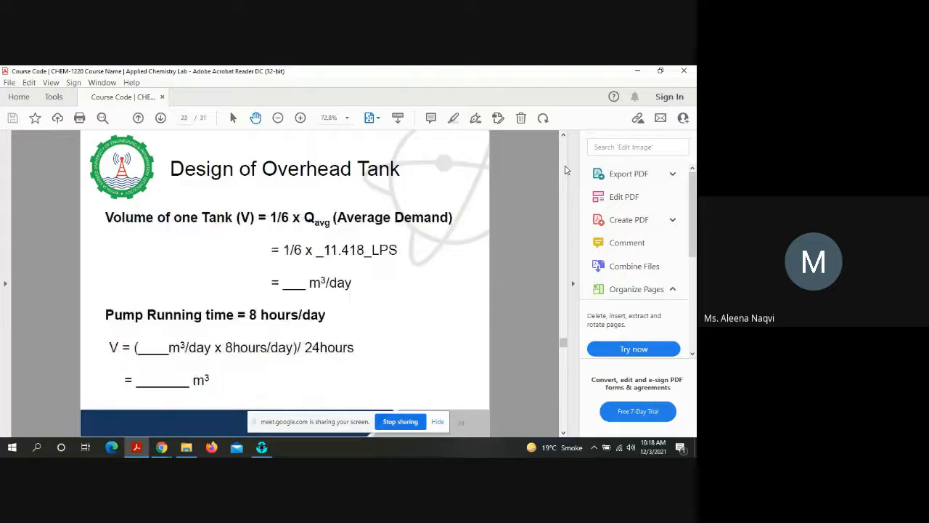
scroll(566, 169, "up", 2)
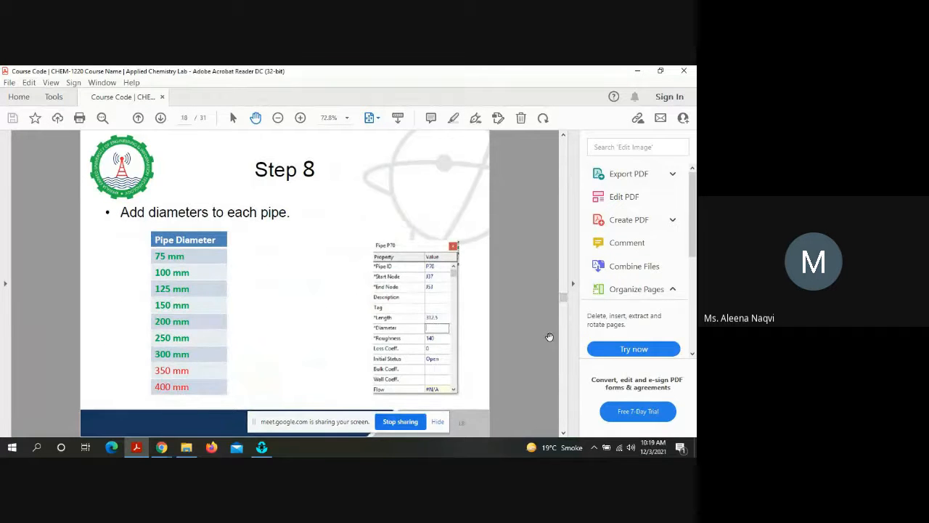
left_click(563, 346)
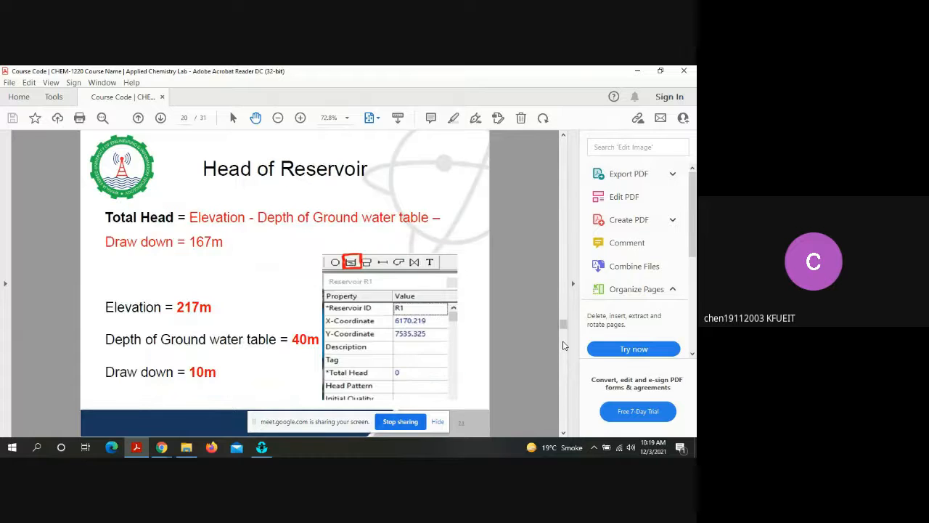
left_click(563, 345)
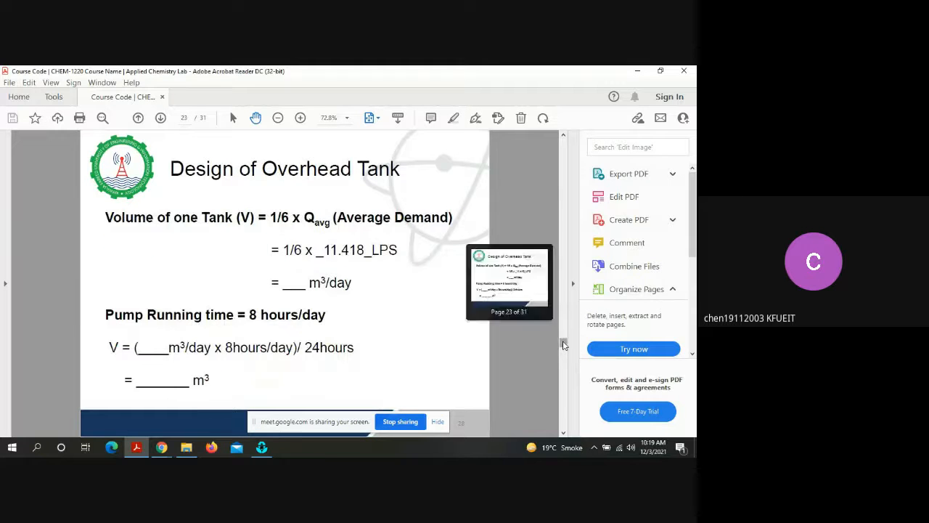
left_click(564, 375)
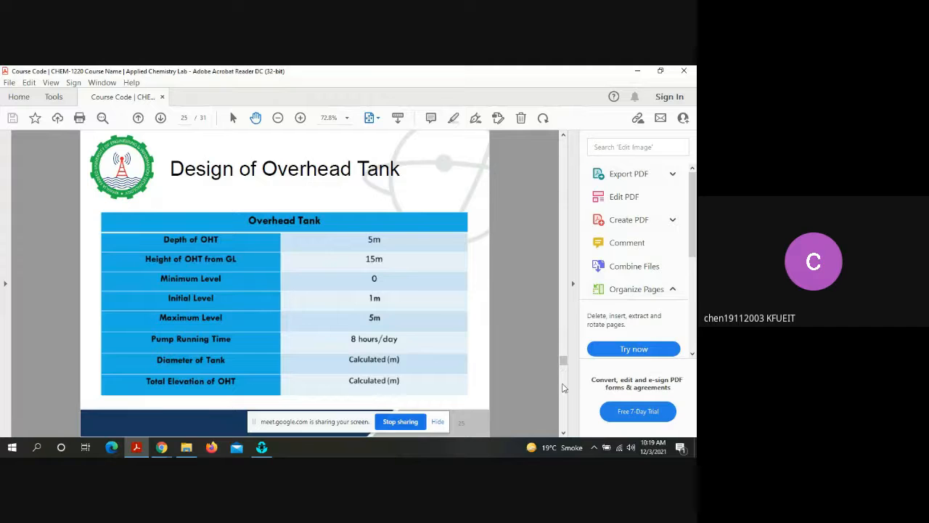
left_click(563, 392)
left_click(563, 392)
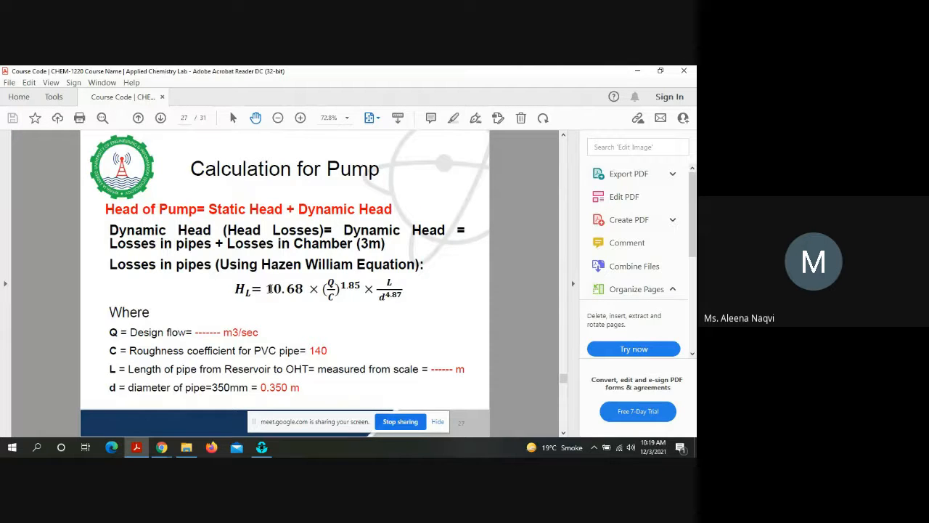
Step: Highlight the right-hand side of the Hazen Williams equation on page 27 for reading, and clear the selection
left_click_drag(268, 289, 406, 300)
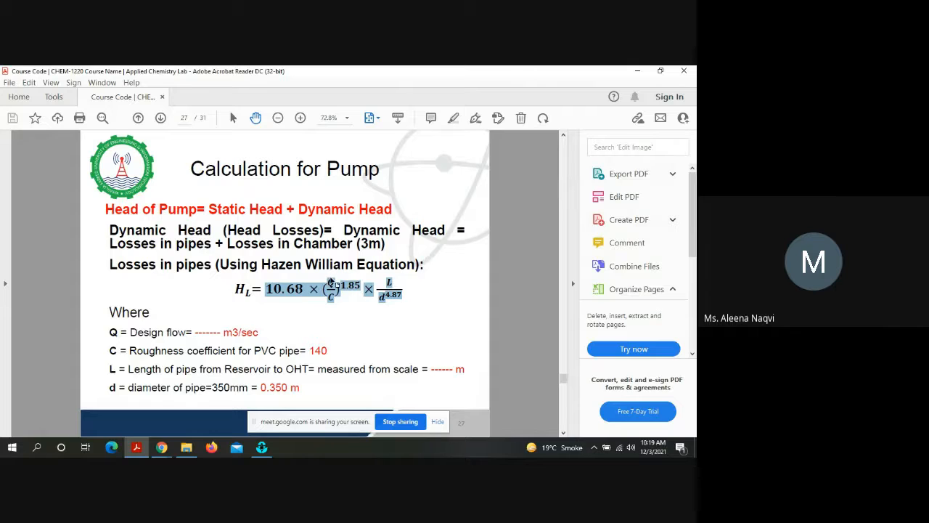
left_click(332, 282)
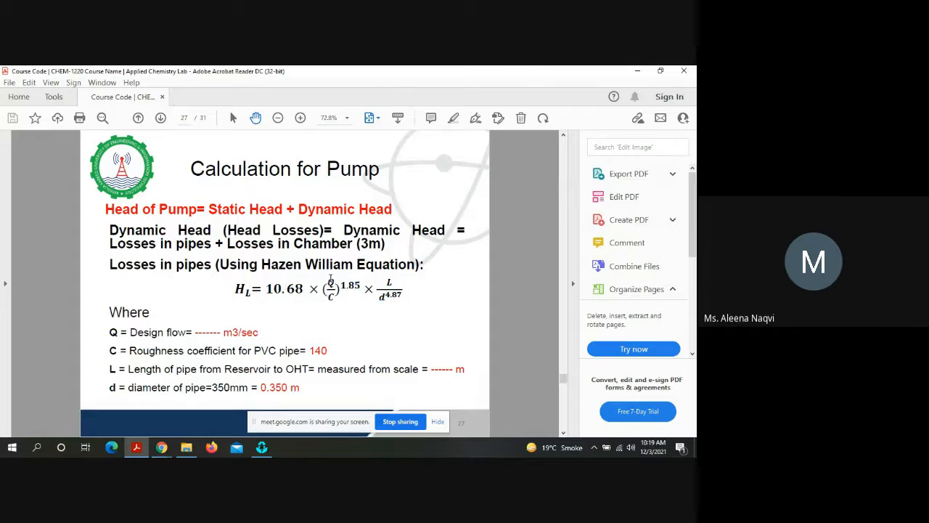
Step: Highlight the design flow line on page 27 of the lecture PDF, and switch to EPANET to examine the flow value of curve Cu1
triple_click(216, 338)
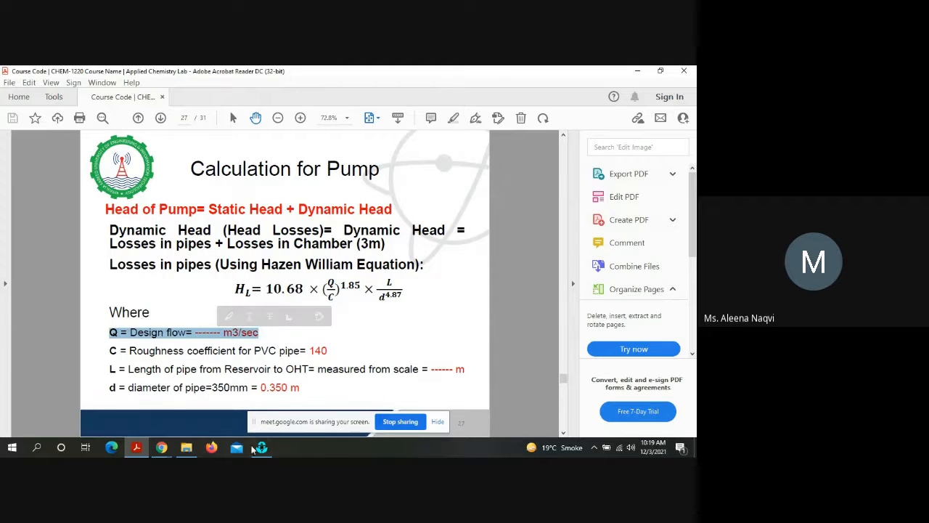
key("alt+Tab")
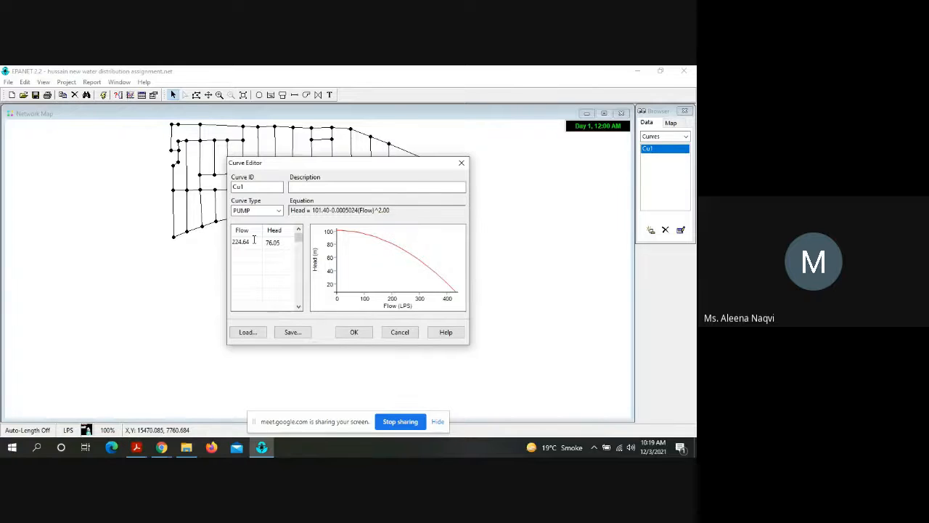
left_click(254, 241)
left_click(253, 241)
mouse_move(184, 449)
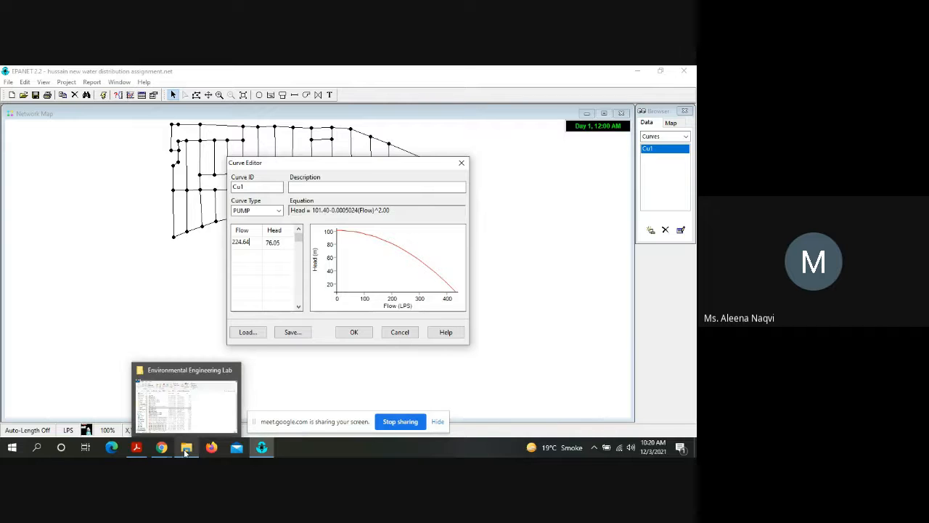
Step: Look through the Environmental Engineering Lab folder in File Explorer, go up to the Fall 2021 folder, and switch back to EPANET
left_click(184, 449)
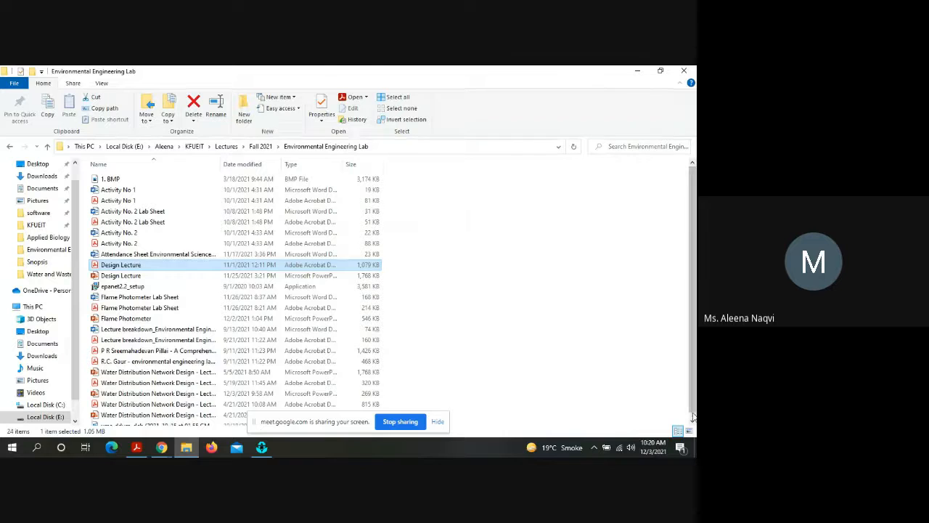
scroll(654, 334, "down", 1)
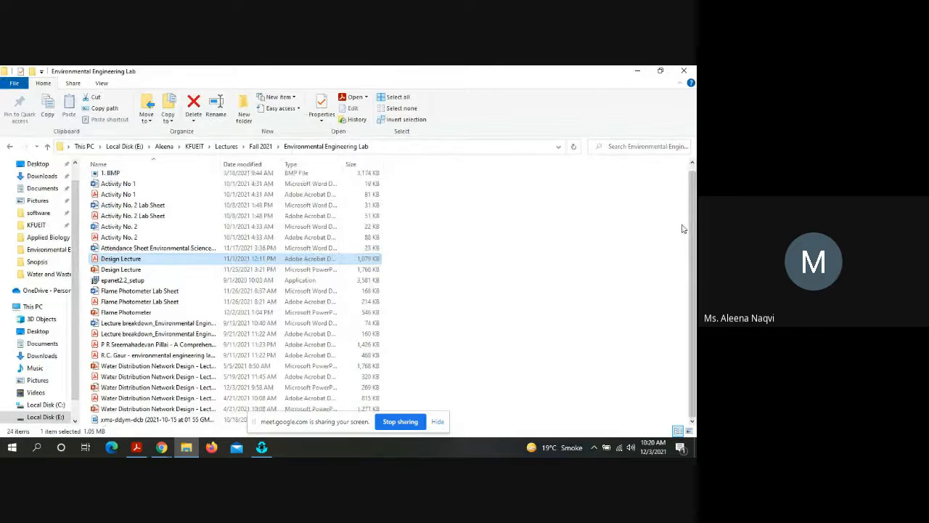
scroll(685, 207, "up", 1)
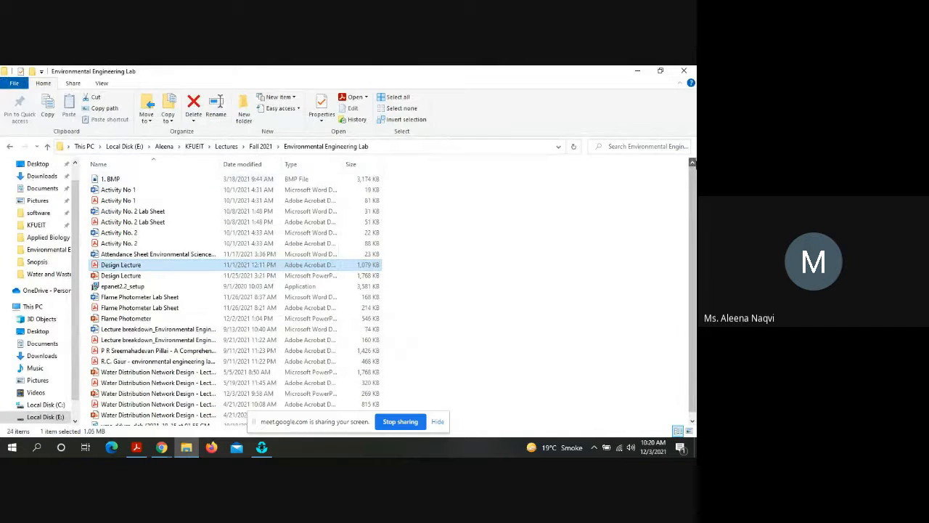
left_click(263, 147)
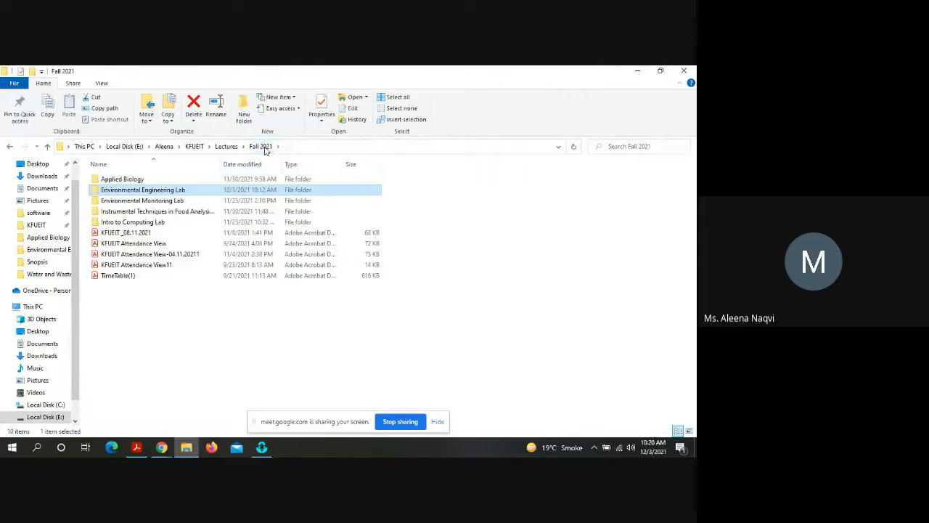
left_click(268, 451)
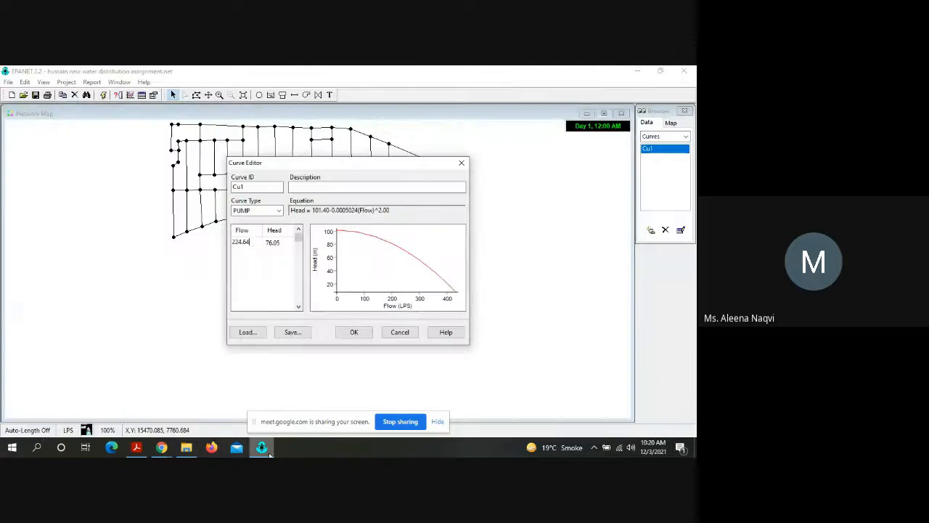
Step: Close the Curve Editor and switch to the lecture PDF to review the pump calculation on page 27 with its selection cleared
left_click(353, 335)
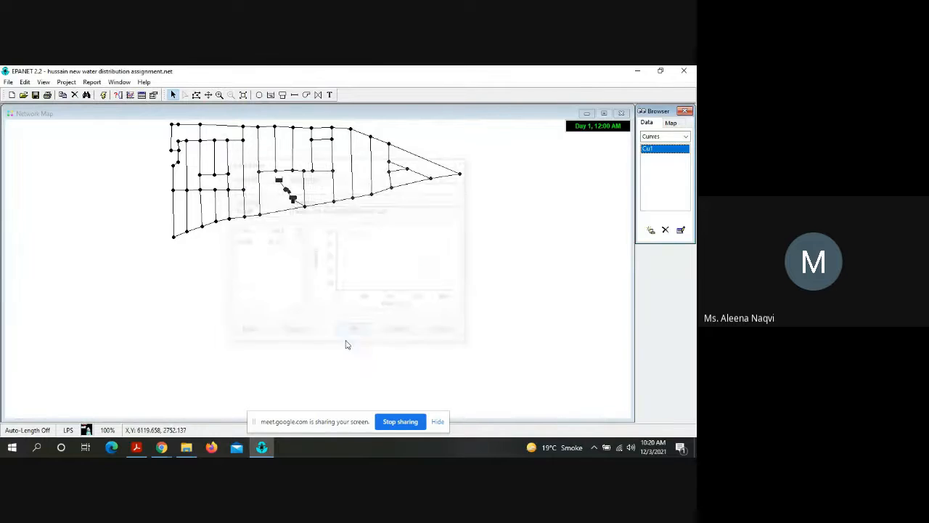
left_click(136, 447)
left_click(283, 329)
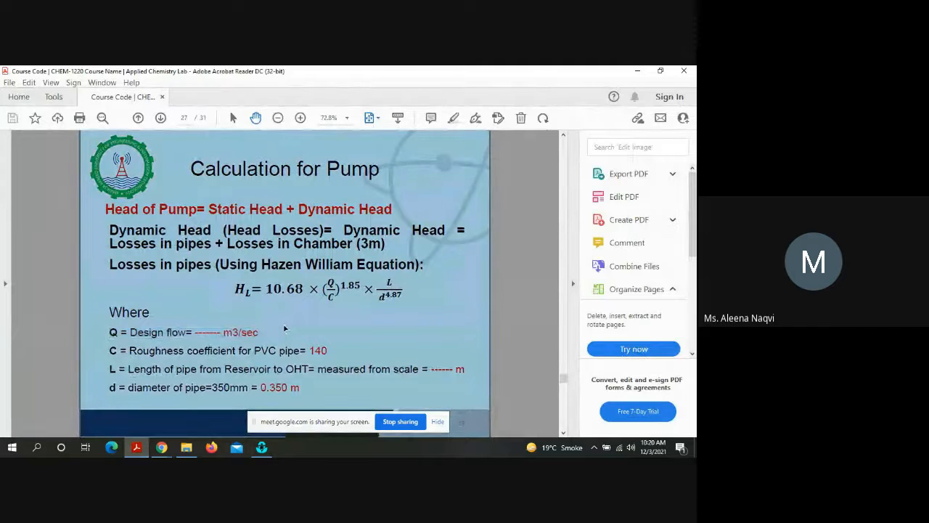
left_click(284, 326)
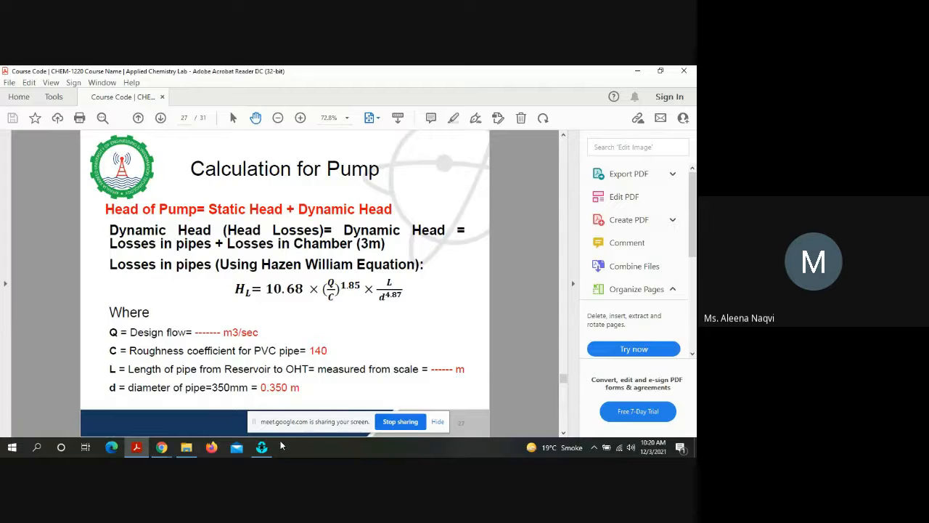
Step: Switch to EPANET and set the flow of pump curve Cu1 to 2.69, accepting the curve
left_click(255, 450)
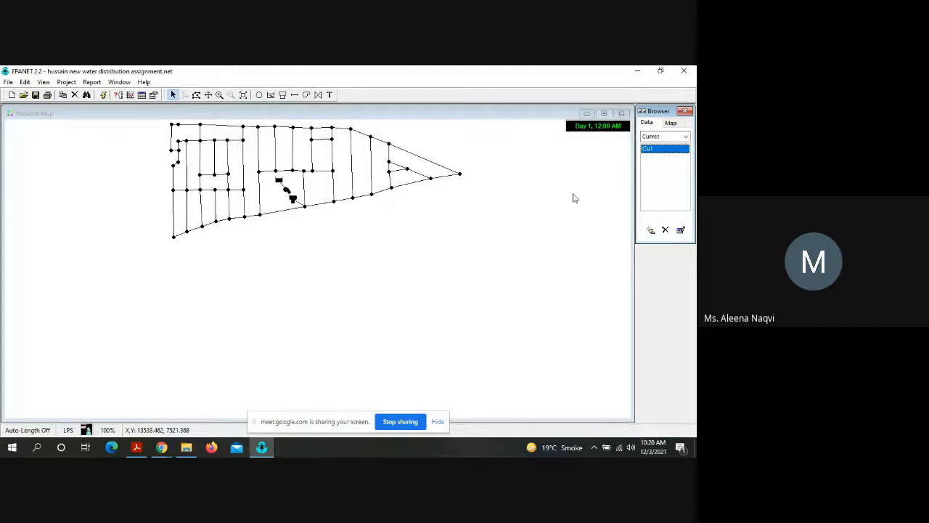
double_click(656, 150)
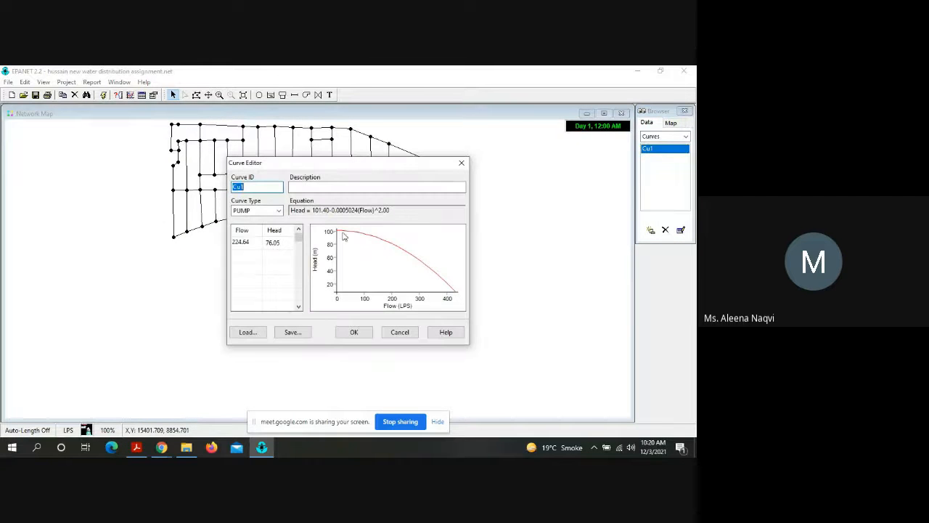
double_click(251, 243)
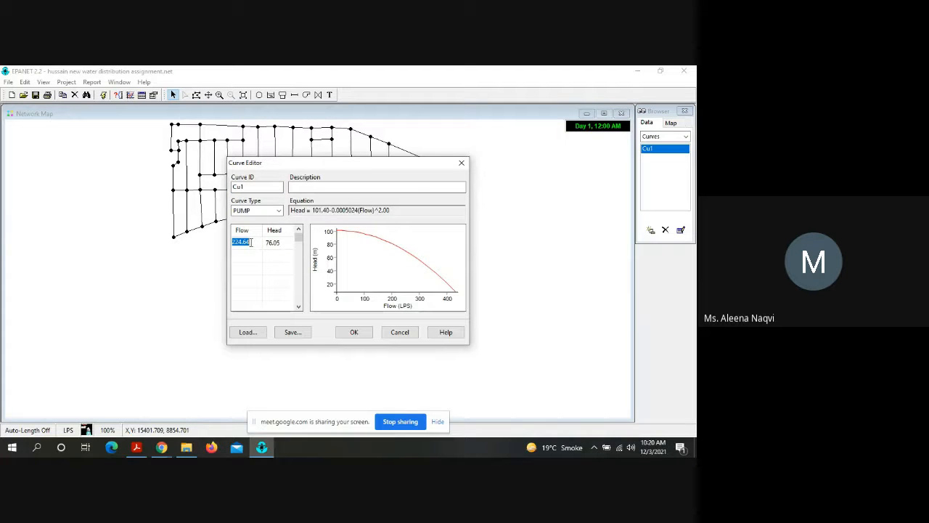
key("BackSpace")
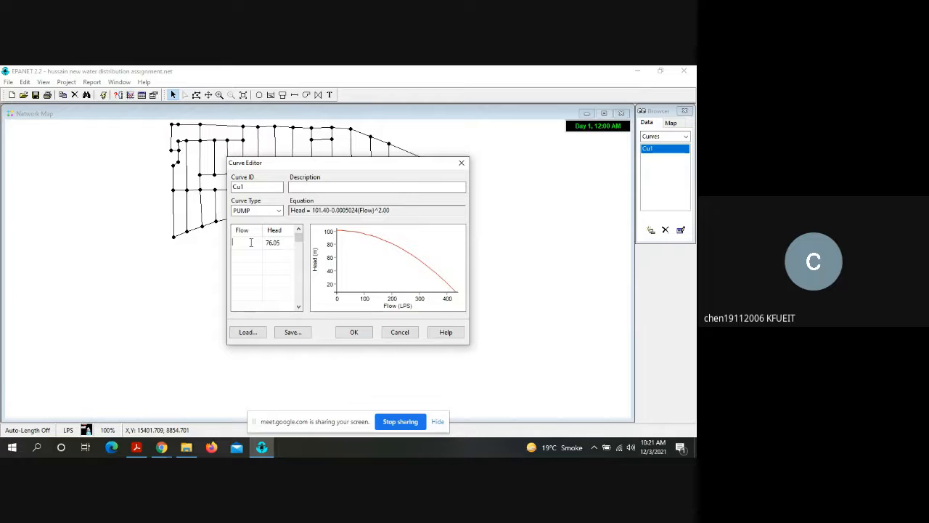
type("2.69")
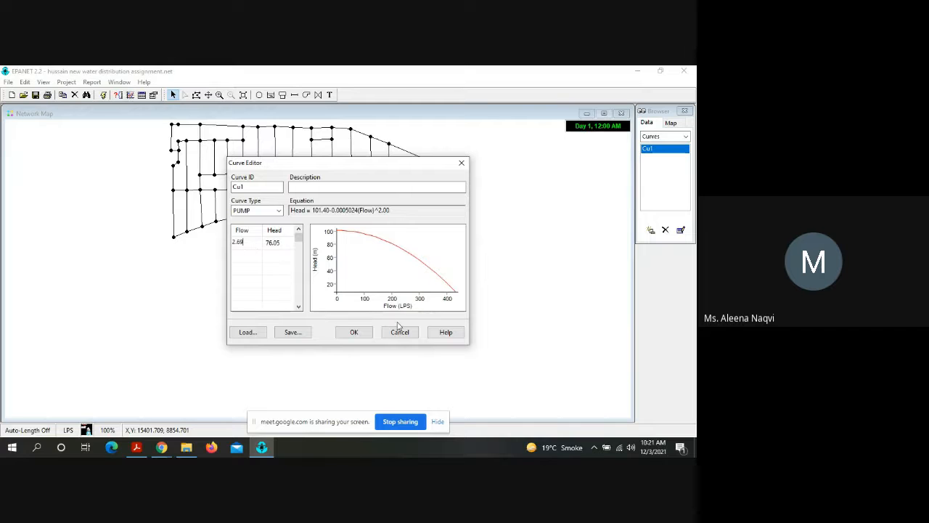
left_click(367, 336)
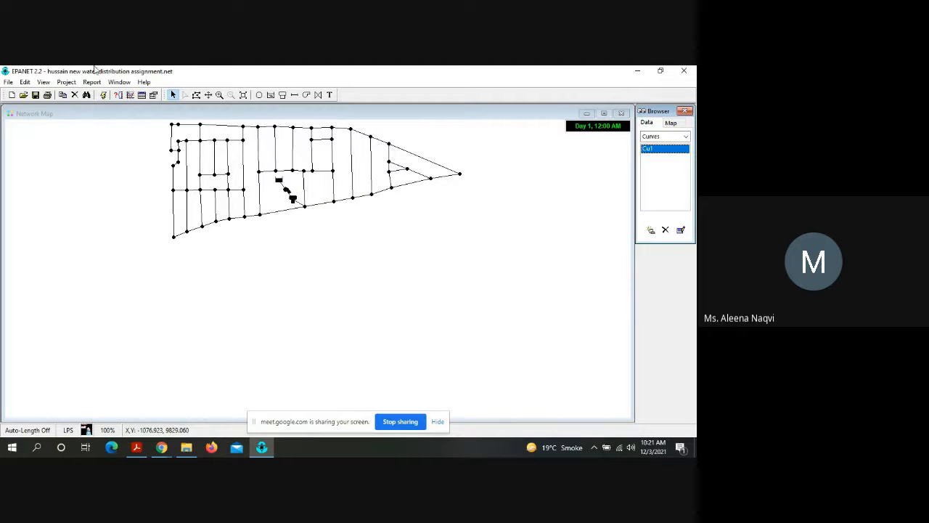
Step: Run the hydraulic analysis with the 2.69 pump flow, check the status report and close it
left_click(103, 96)
left_click(363, 270)
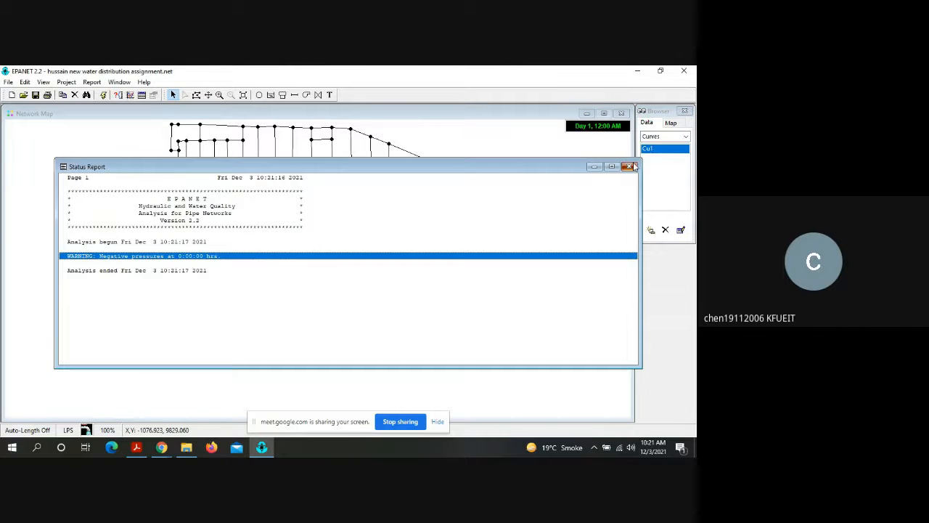
left_click(629, 167)
Step: Set the flow of pump curve Cu1 to 16.2 and accept the curve
double_click(653, 151)
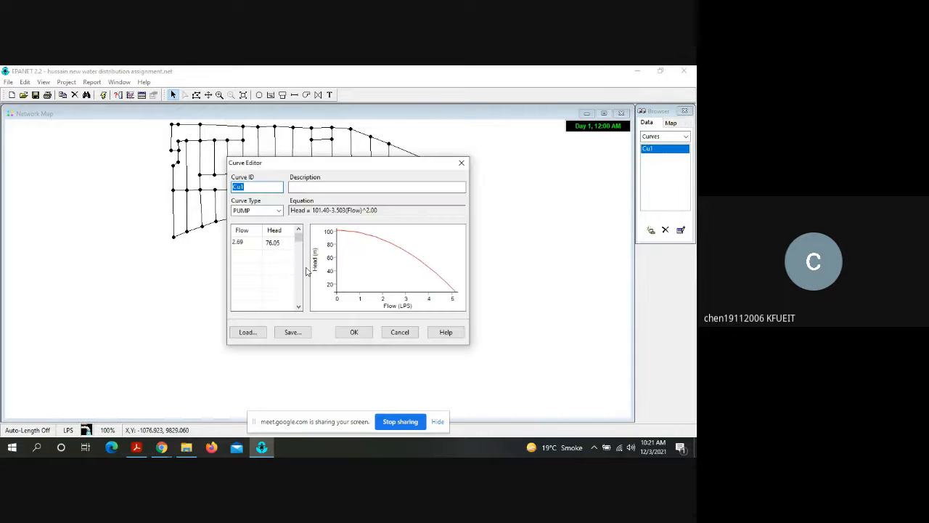
double_click(259, 242)
type("1")
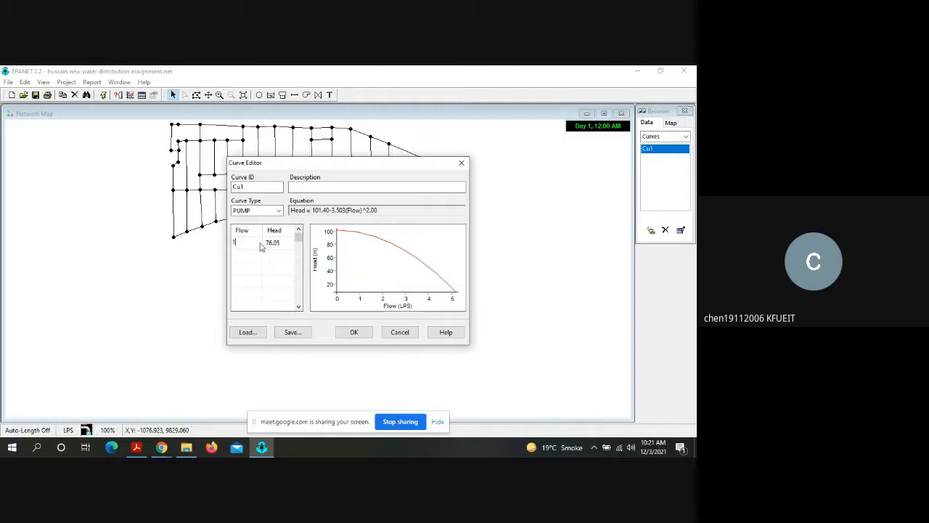
type("6.2")
key("Return")
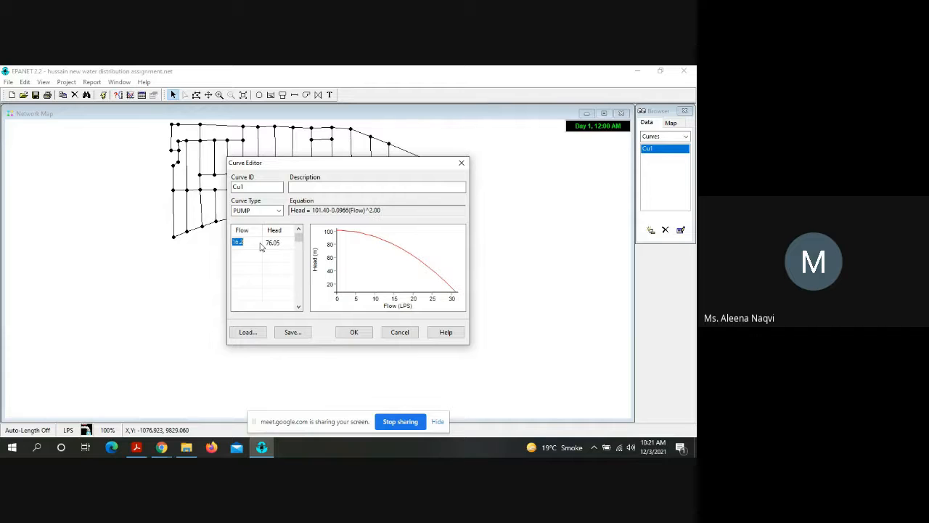
left_click(353, 334)
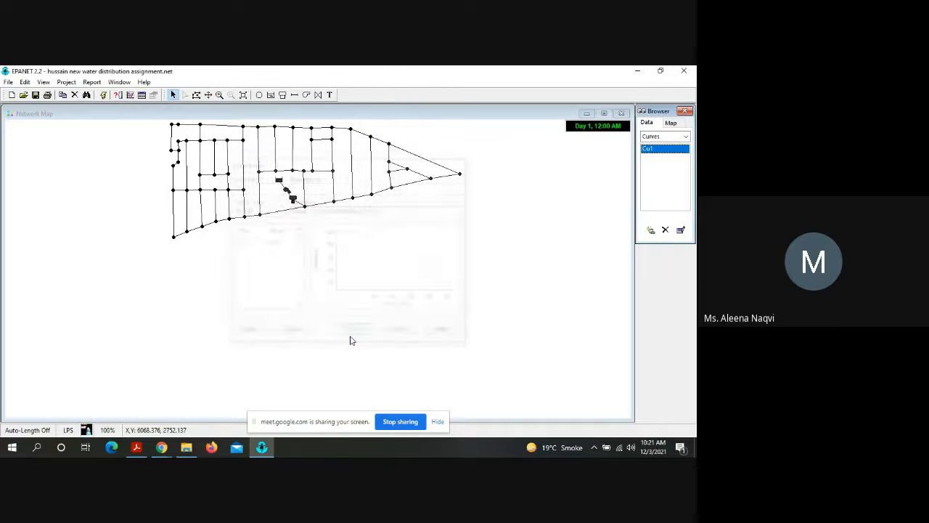
double_click(647, 150)
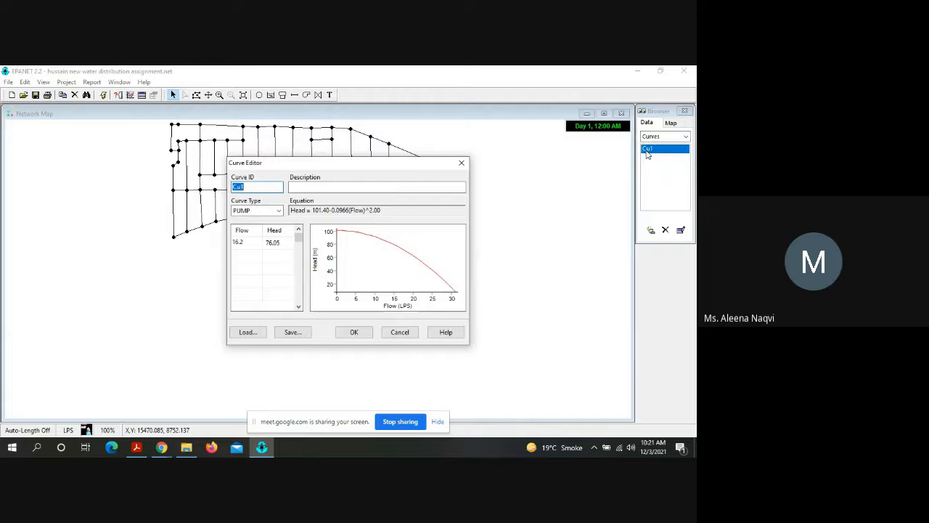
left_click(293, 332)
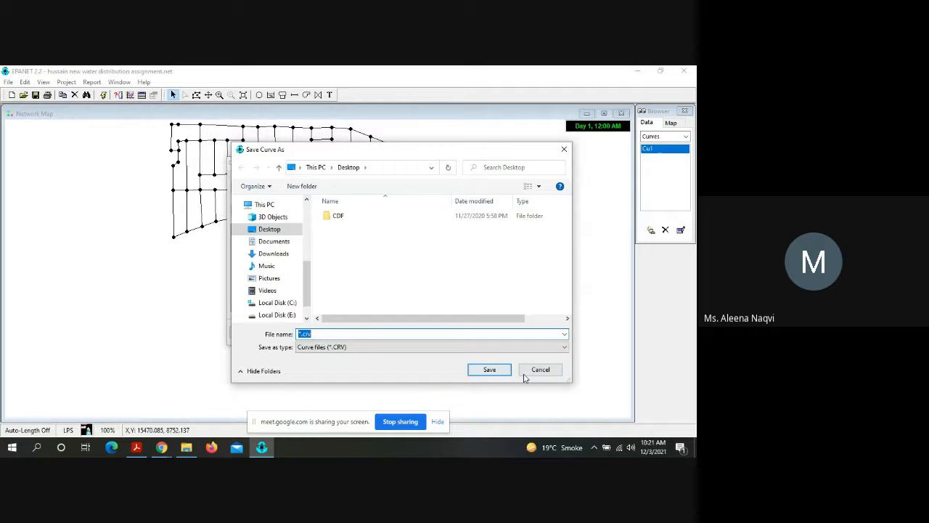
left_click(538, 371)
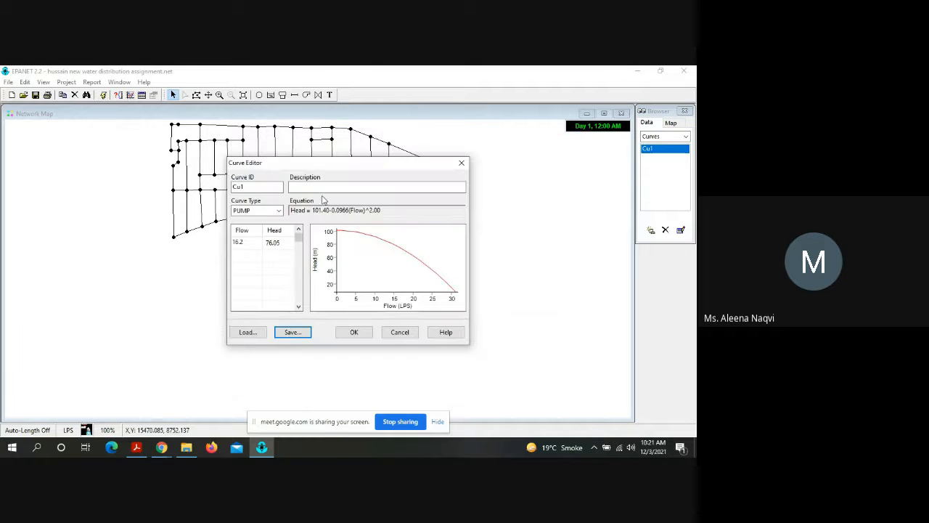
left_click(354, 332)
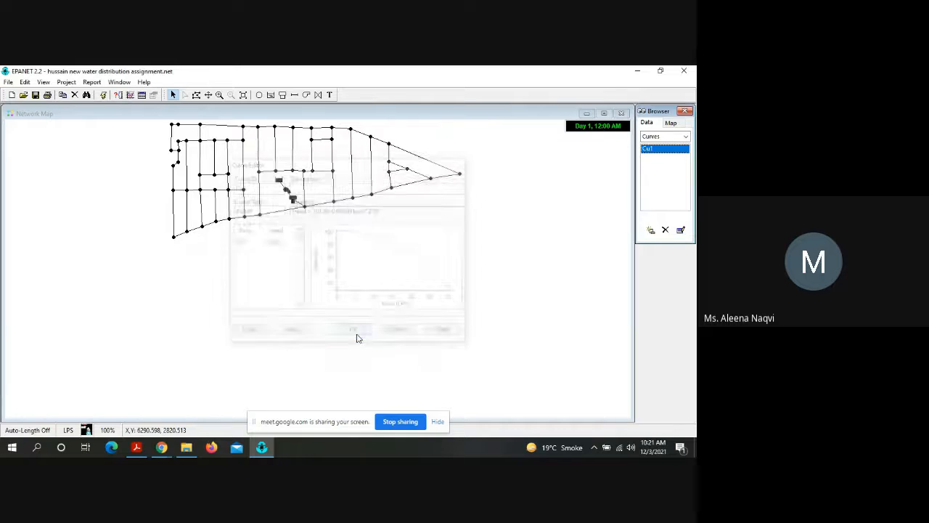
Step: Run the hydraulic analysis with the 16.2 pump flow, read the status report and close it
left_click(104, 95)
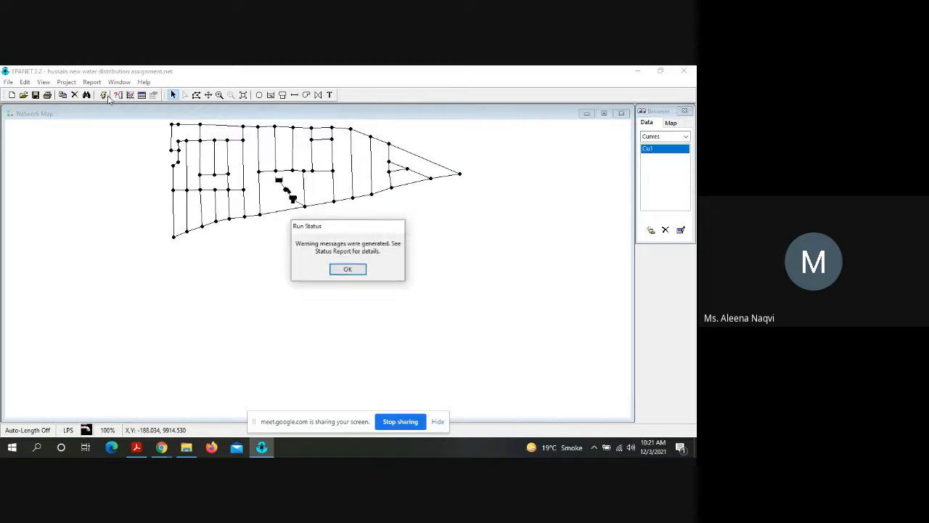
left_click(339, 274)
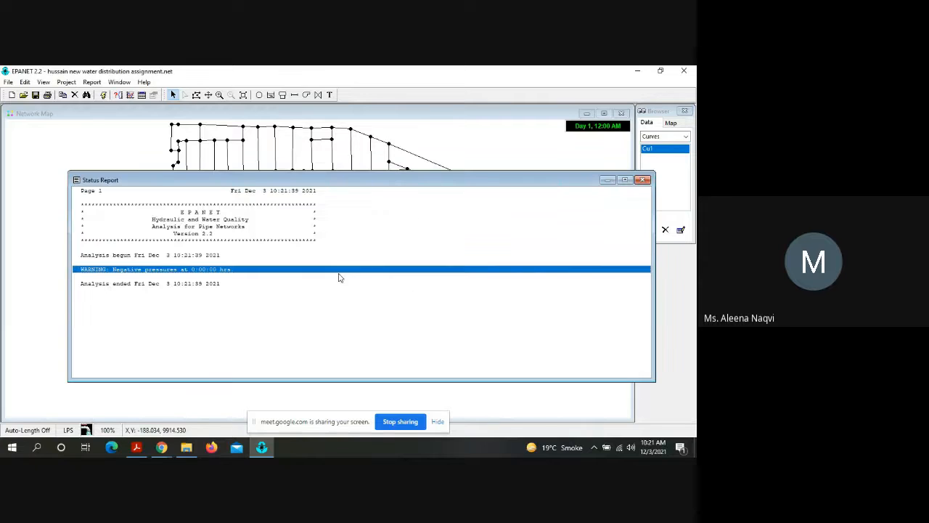
left_click(642, 179)
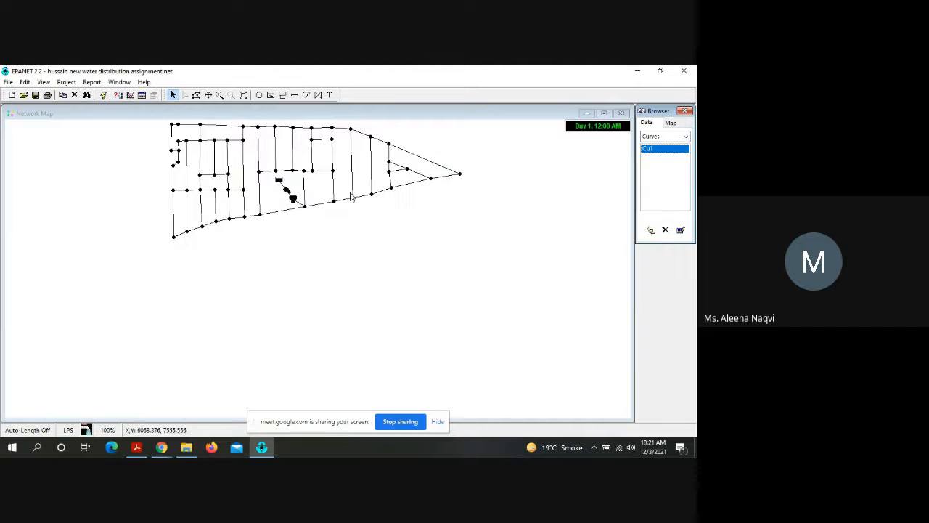
Step: Set the diameter of pipe Pi78, between the tank and the network, to 300 and close its properties
double_click(302, 206)
left_click(381, 254)
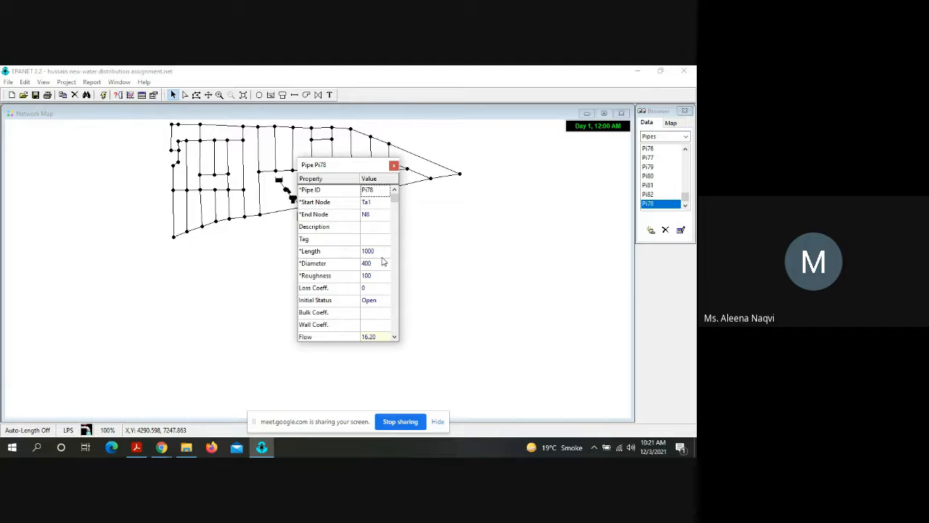
left_click(381, 263)
type("300")
left_click(394, 166)
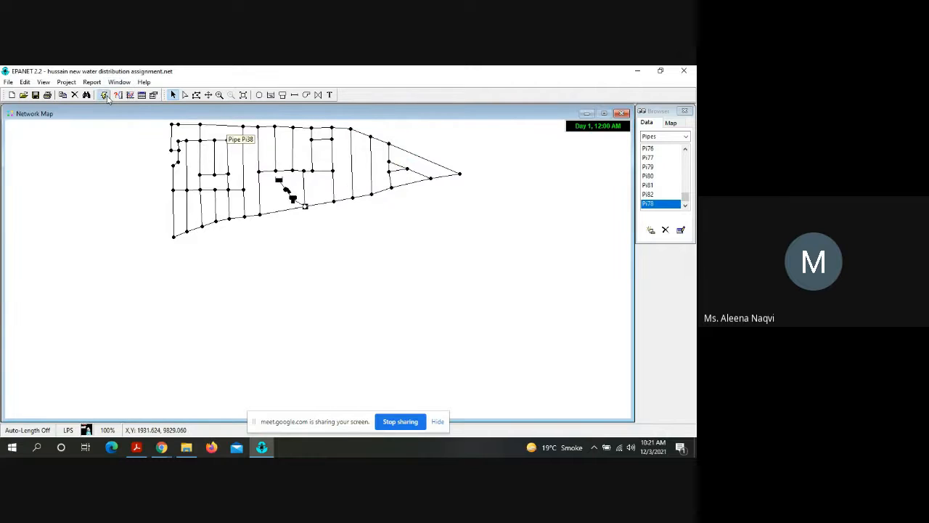
Step: Rerun the analysis with the new Pi78 diameter, read the status report and close it
left_click(105, 96)
left_click(343, 272)
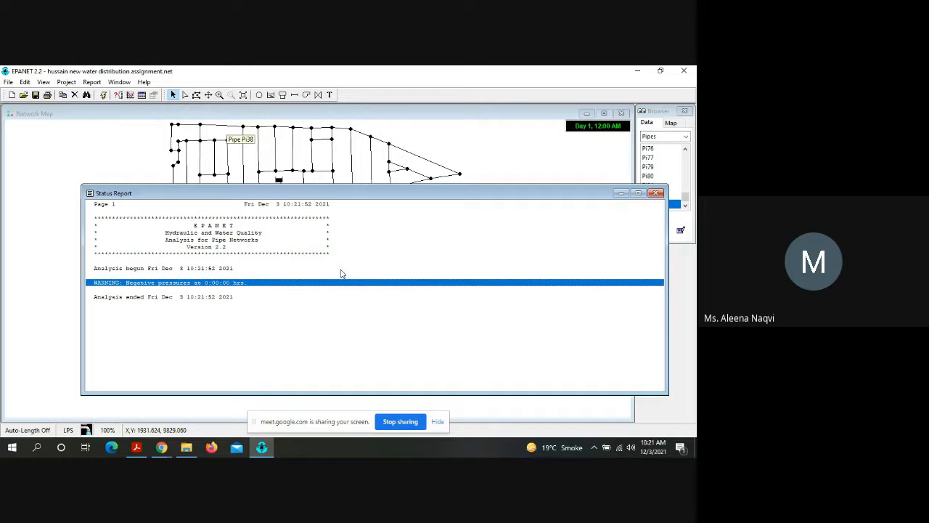
left_click(656, 192)
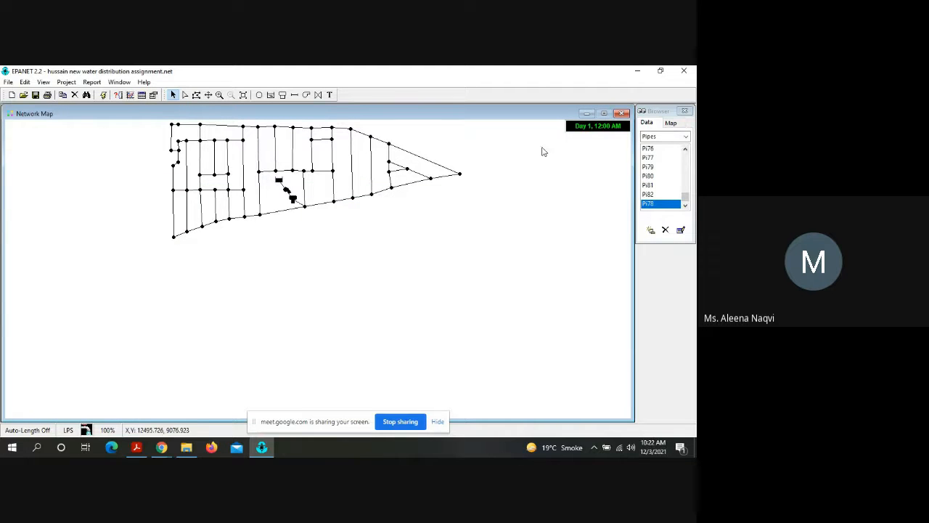
left_click(43, 82)
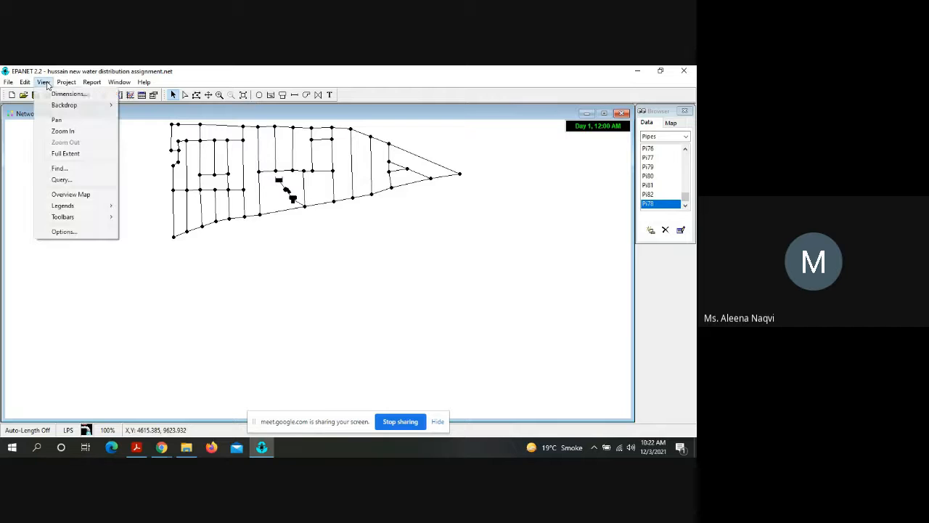
left_click(66, 82)
left_click(44, 82)
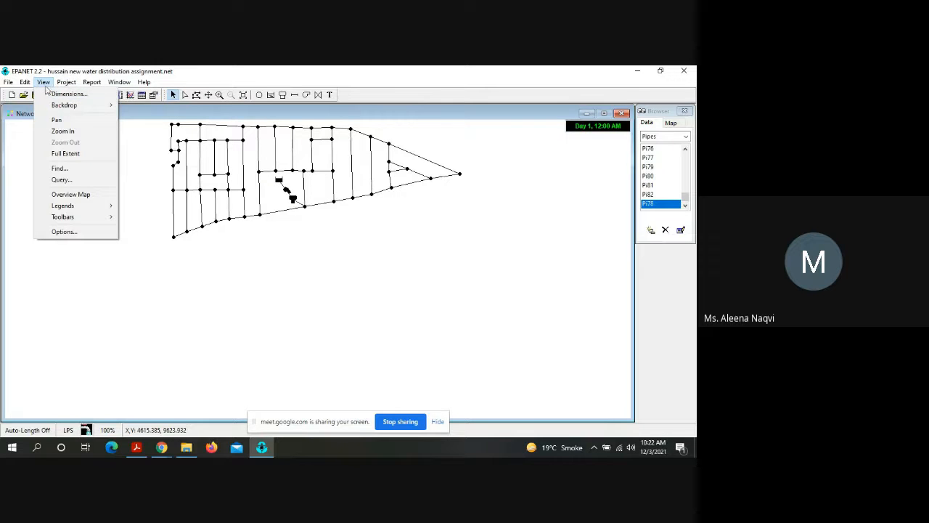
Step: Load the test image file from the Desktop as the backdrop of the network map
mouse_move(52, 107)
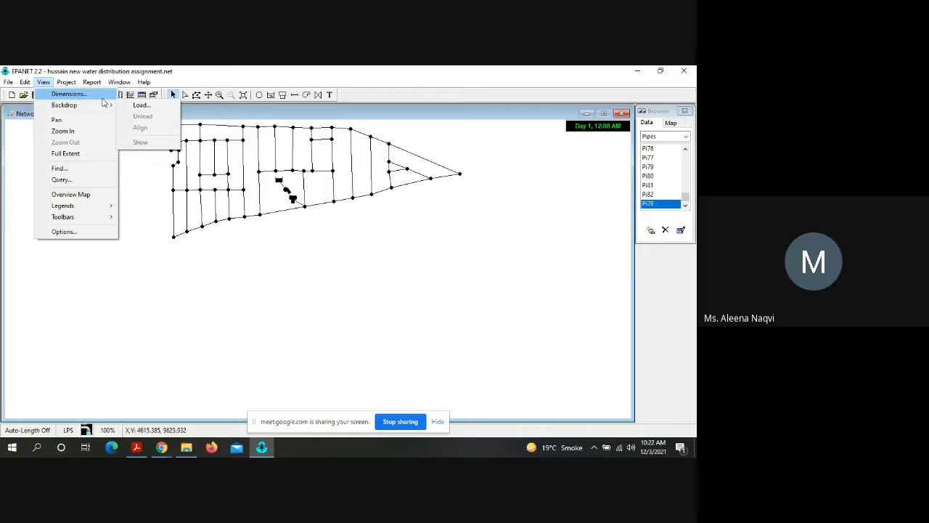
left_click(139, 106)
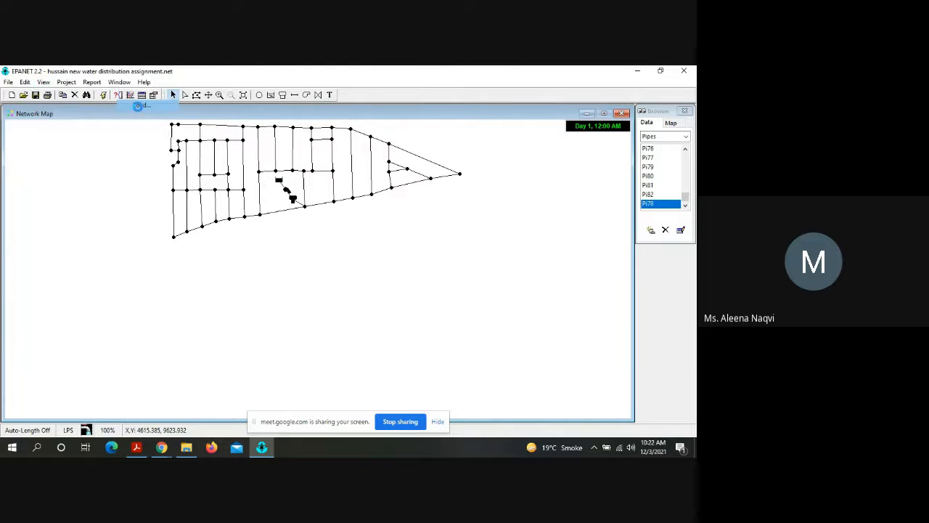
left_click(347, 229)
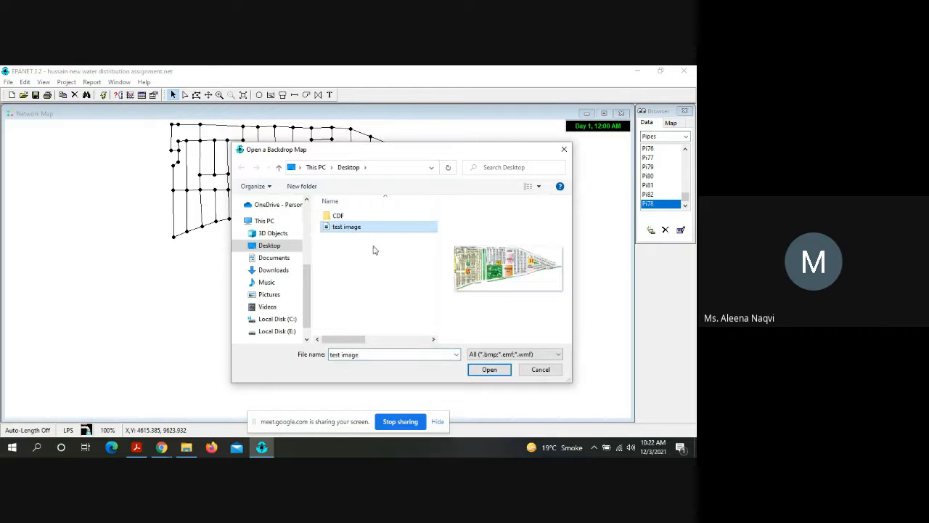
left_click(490, 369)
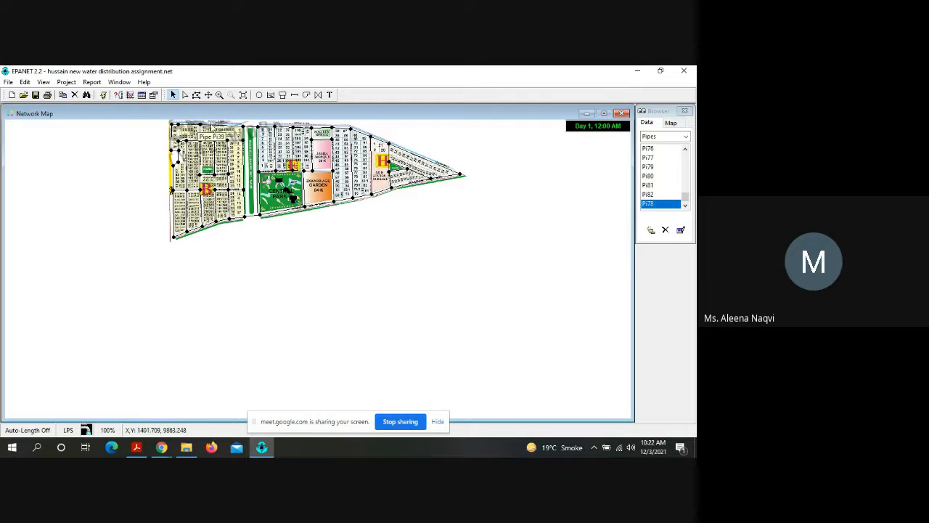
left_click(219, 94)
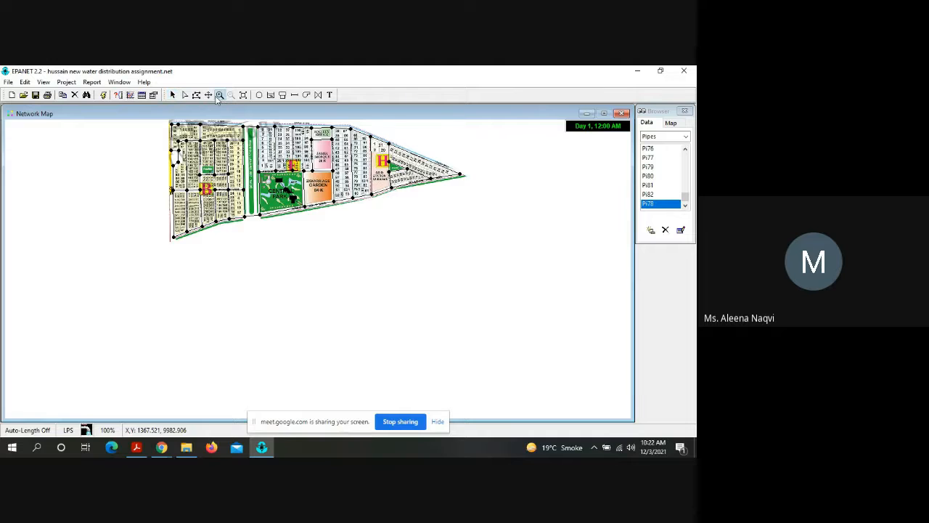
left_click(288, 201)
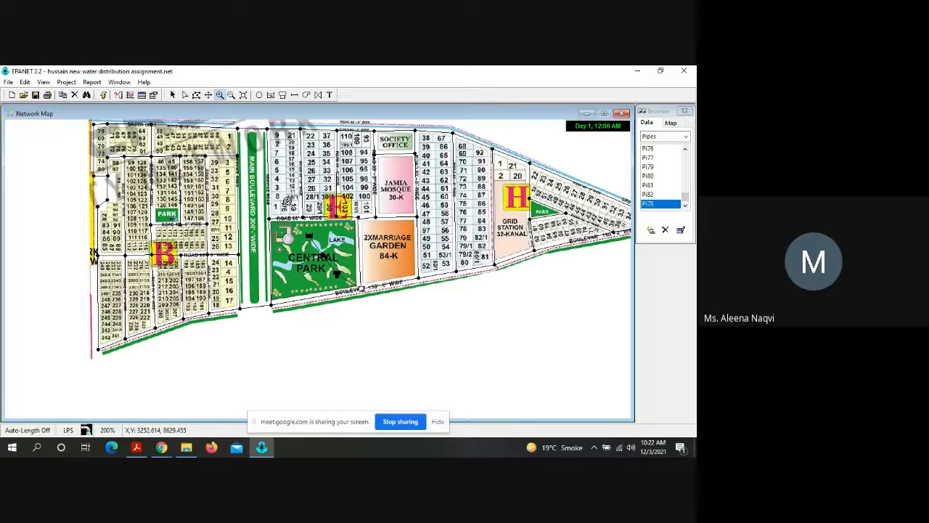
Step: Run the hydraulic analysis twice with the backdrop loaded, reading and closing the status report after each run
left_click(103, 95)
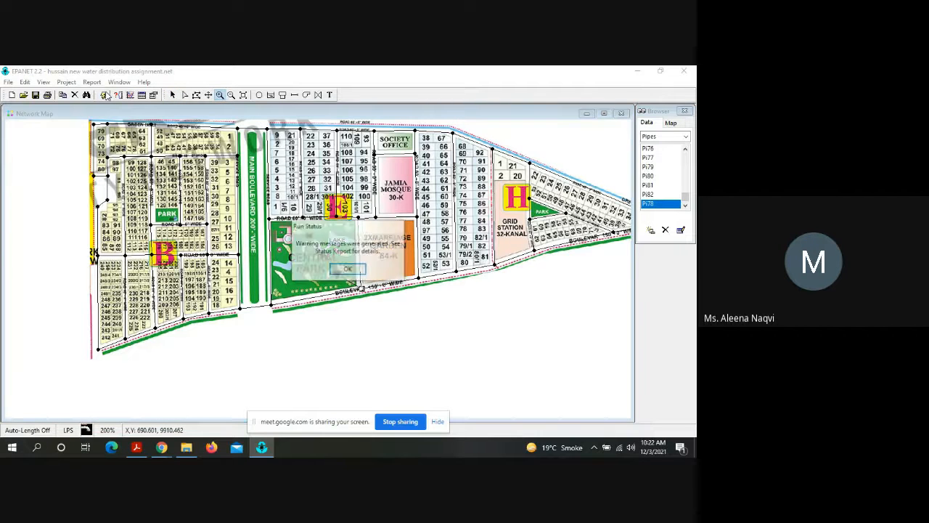
left_click(348, 270)
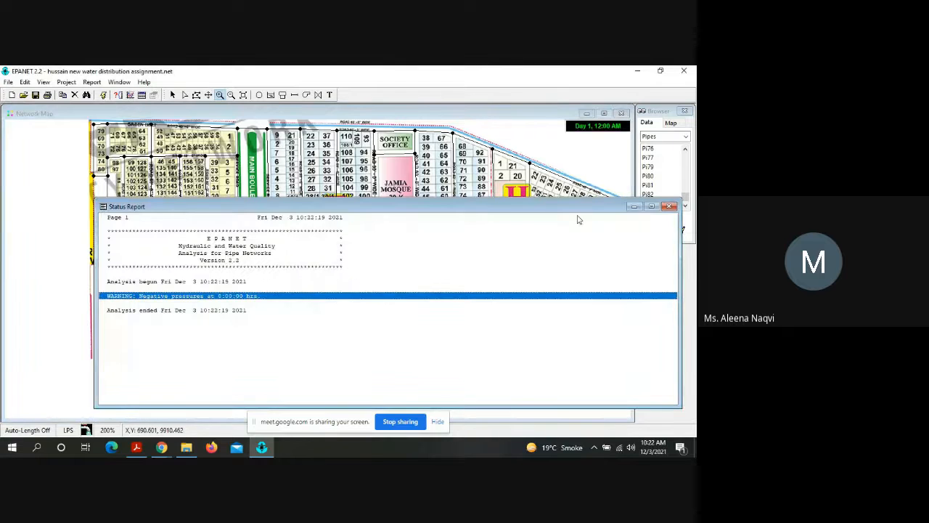
left_click(672, 206)
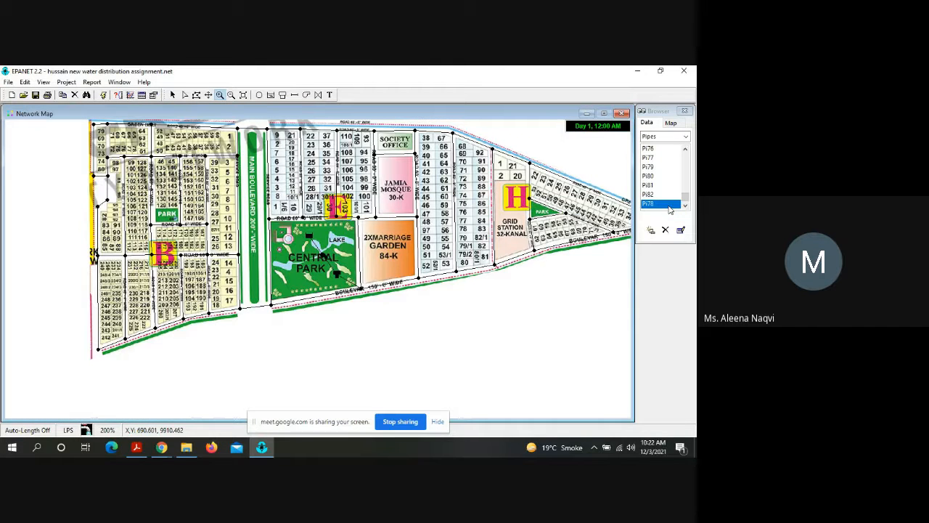
left_click(103, 96)
left_click(361, 272)
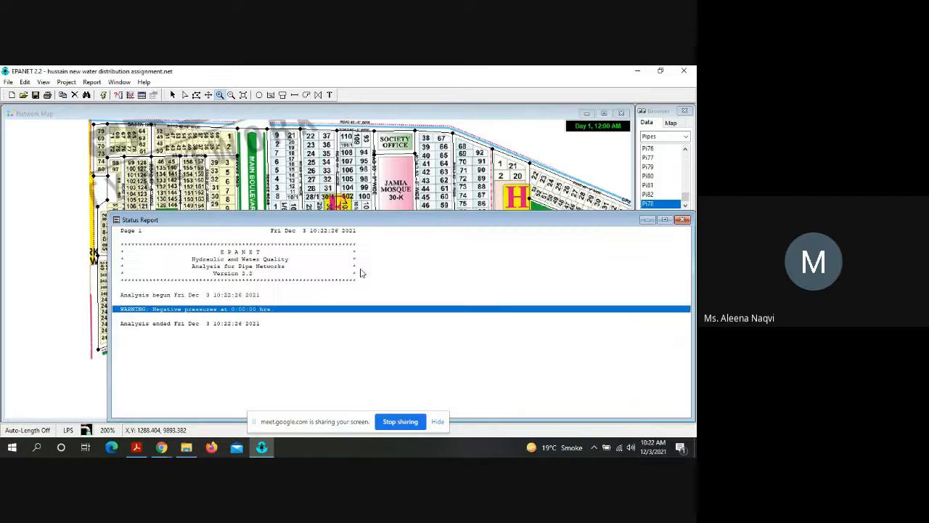
left_click(682, 219)
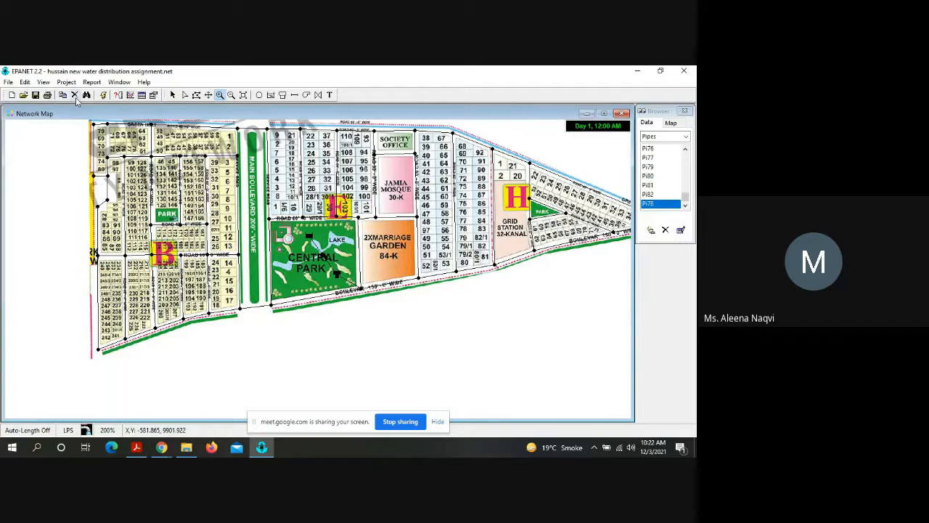
left_click(9, 82)
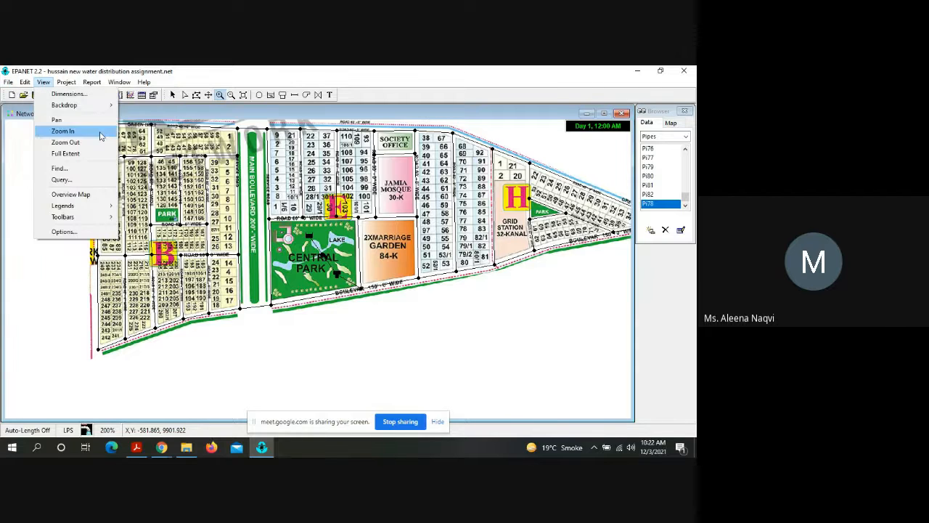
left_click(23, 229)
left_click(23, 229)
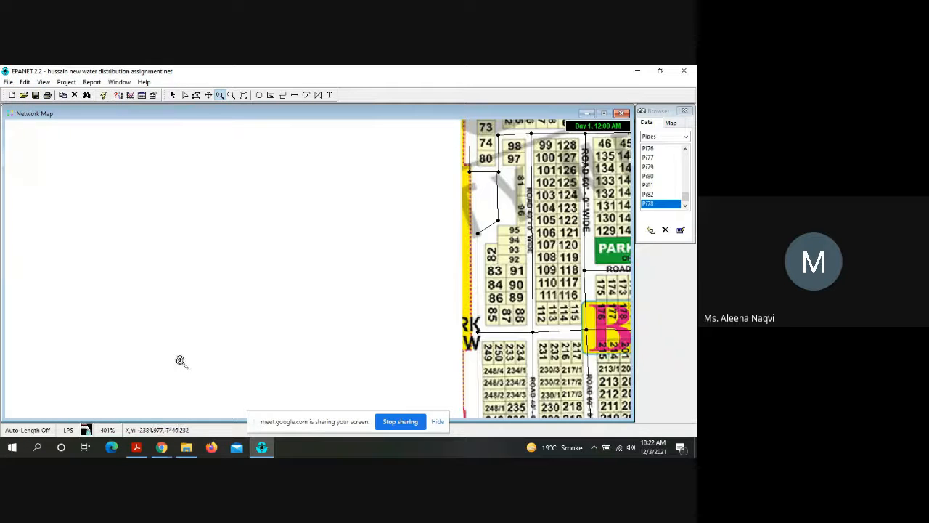
Step: Stop sharing the screen in the Google Meet call
left_click(400, 421)
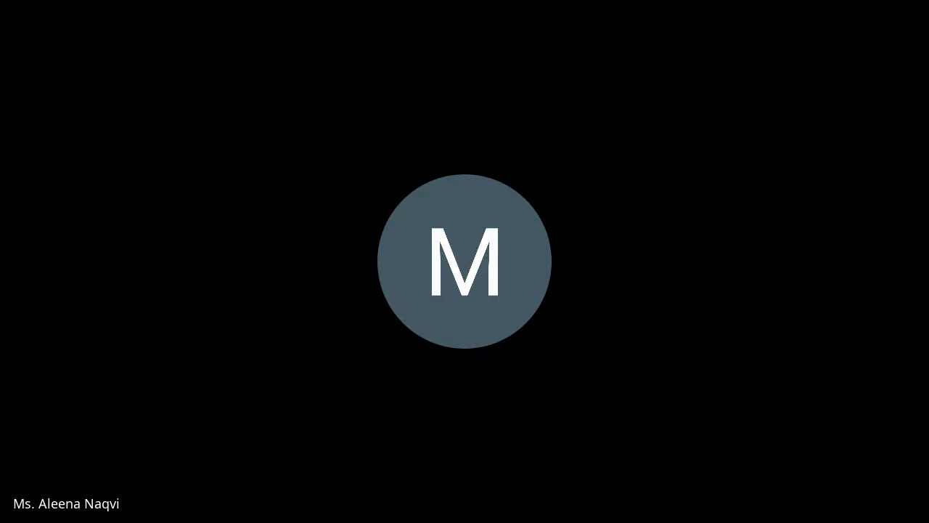